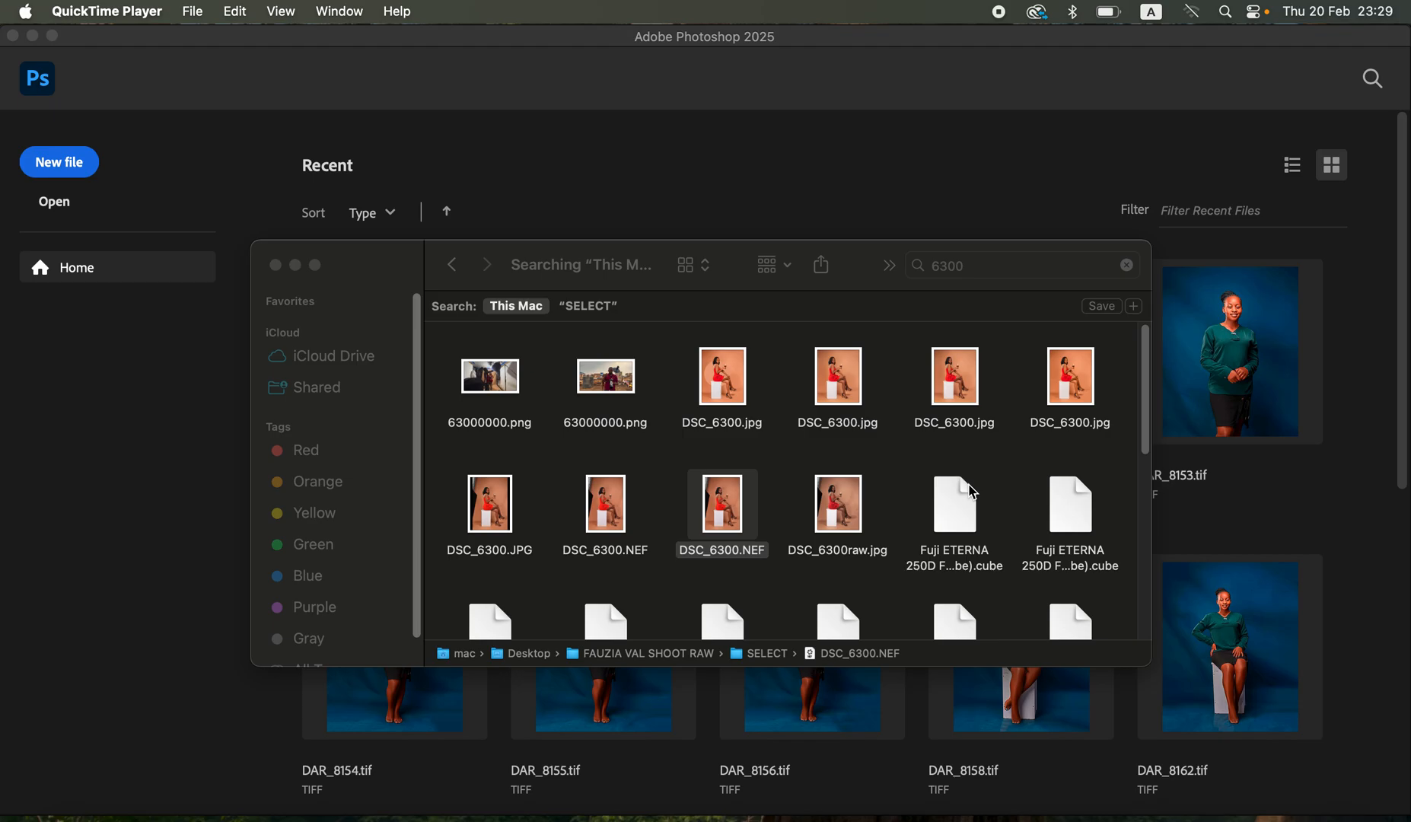
- Preview the DSC_6300.NEF raw photo from the SELECT folder and open it with Adobe Photoshop 2025
{"action": "left_click", "coordinate": [732, 514]}
{"action": "key", "text": "space"}
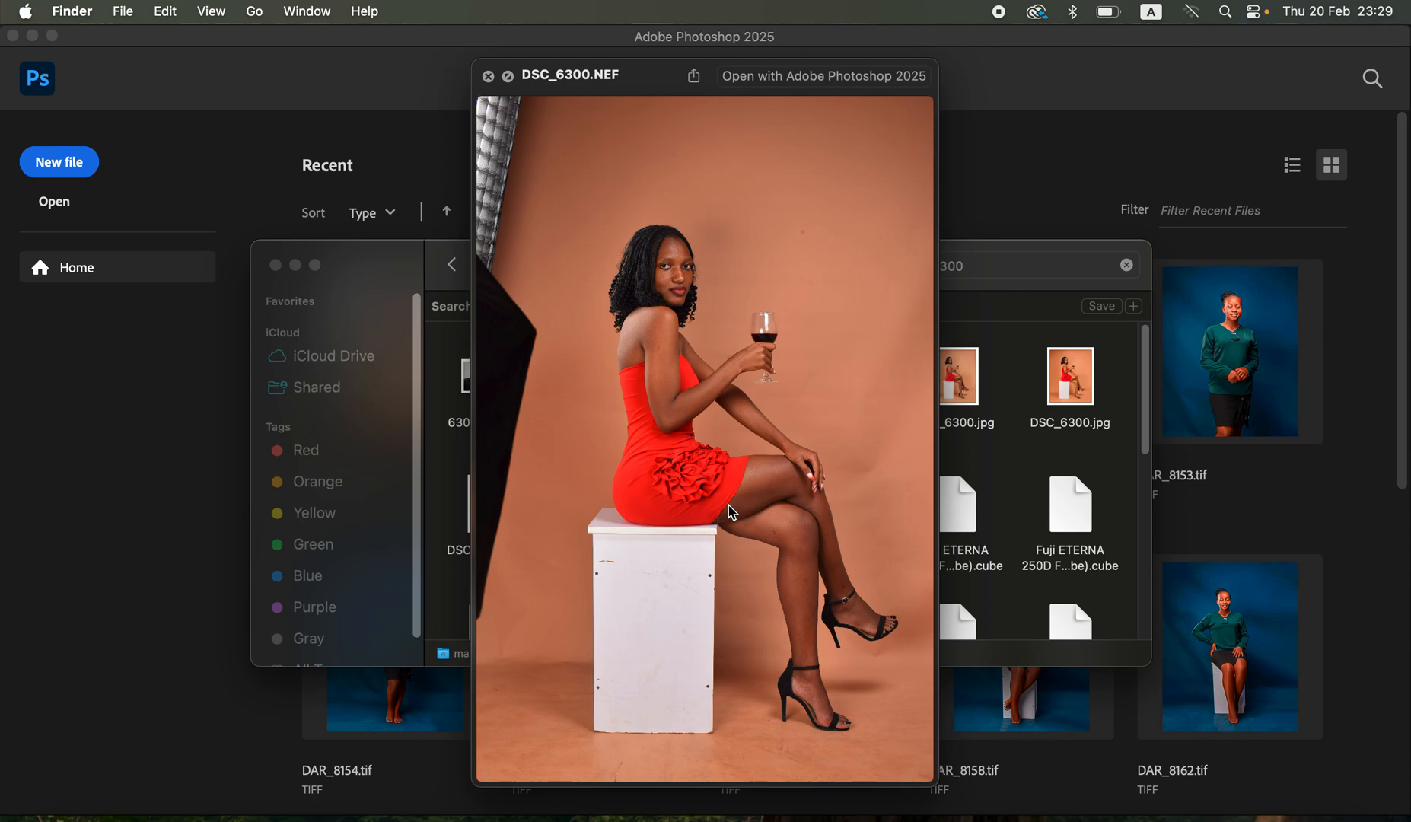
{"action": "key", "text": "space"}
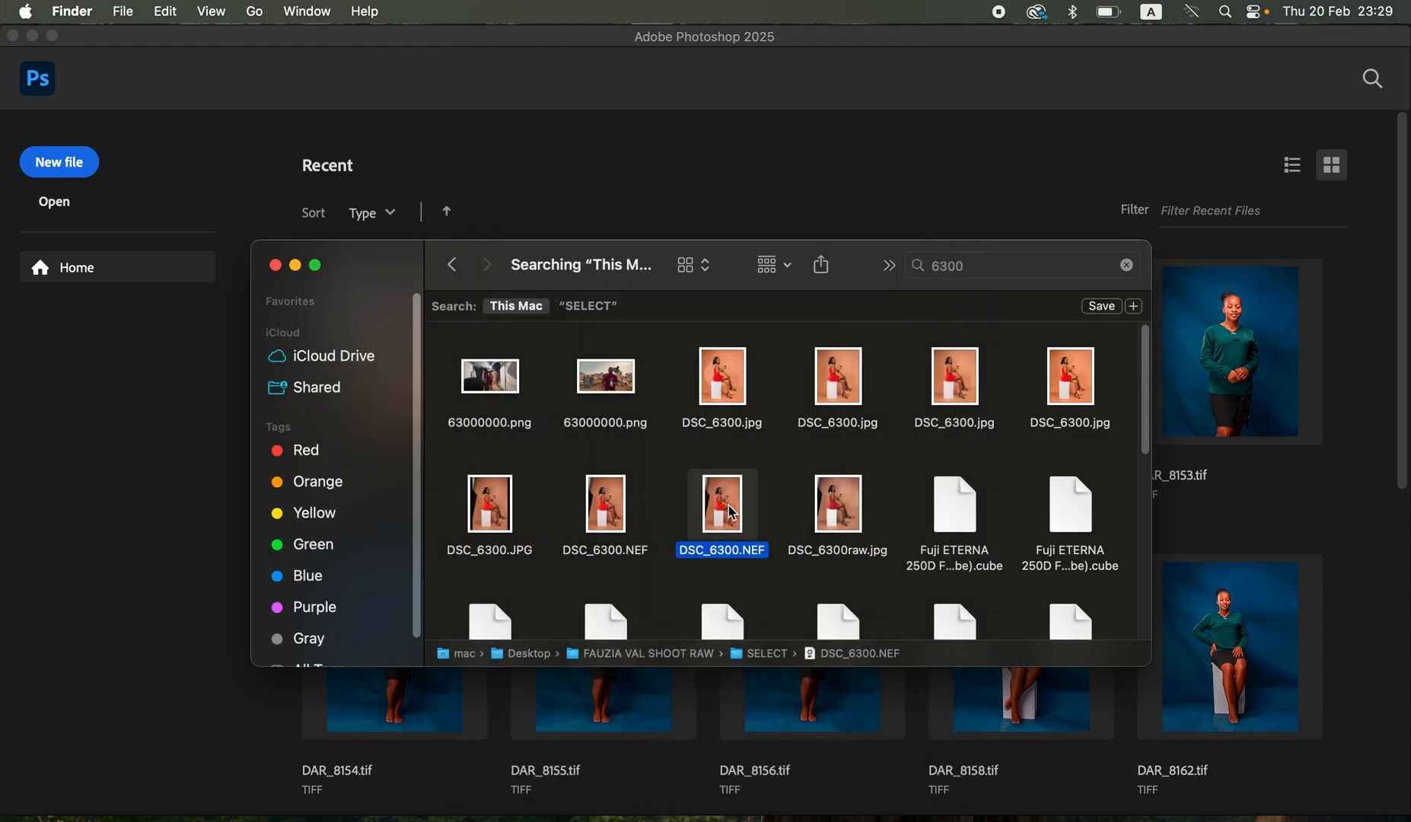
{"action": "right_click", "coordinate": [732, 512]}
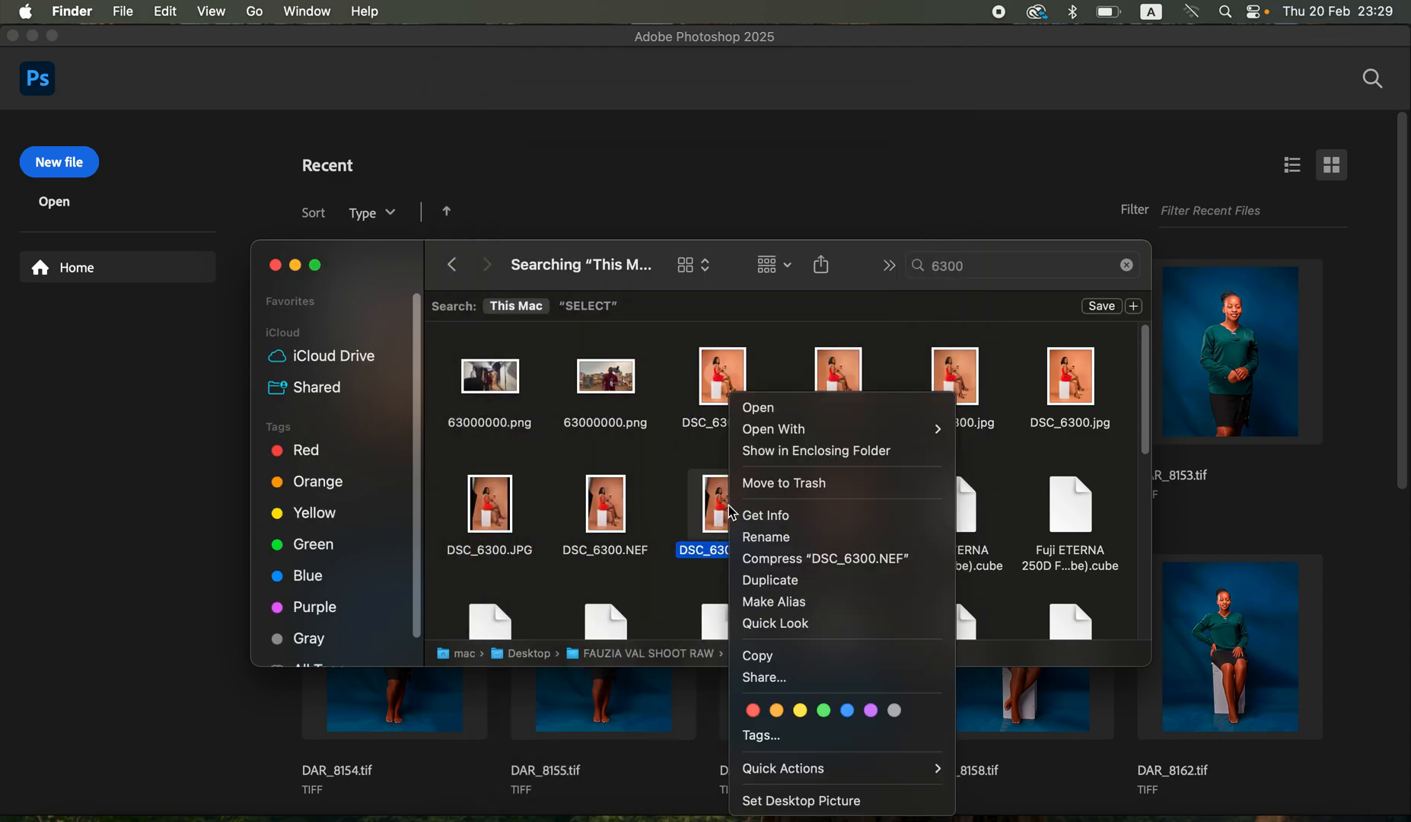
{"action": "mouse_move", "coordinate": [837, 429]}
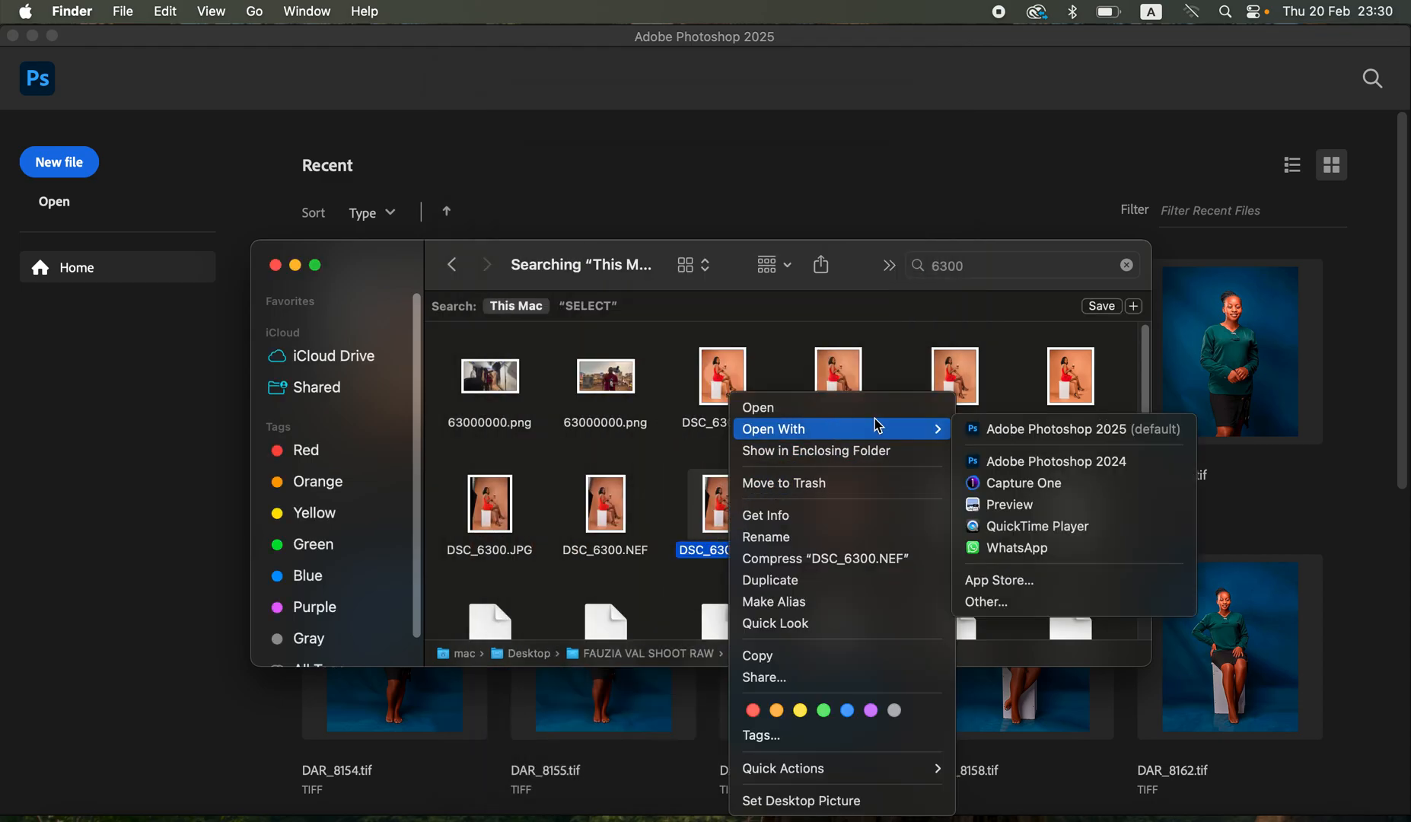
{"action": "left_click", "coordinate": [1104, 432]}
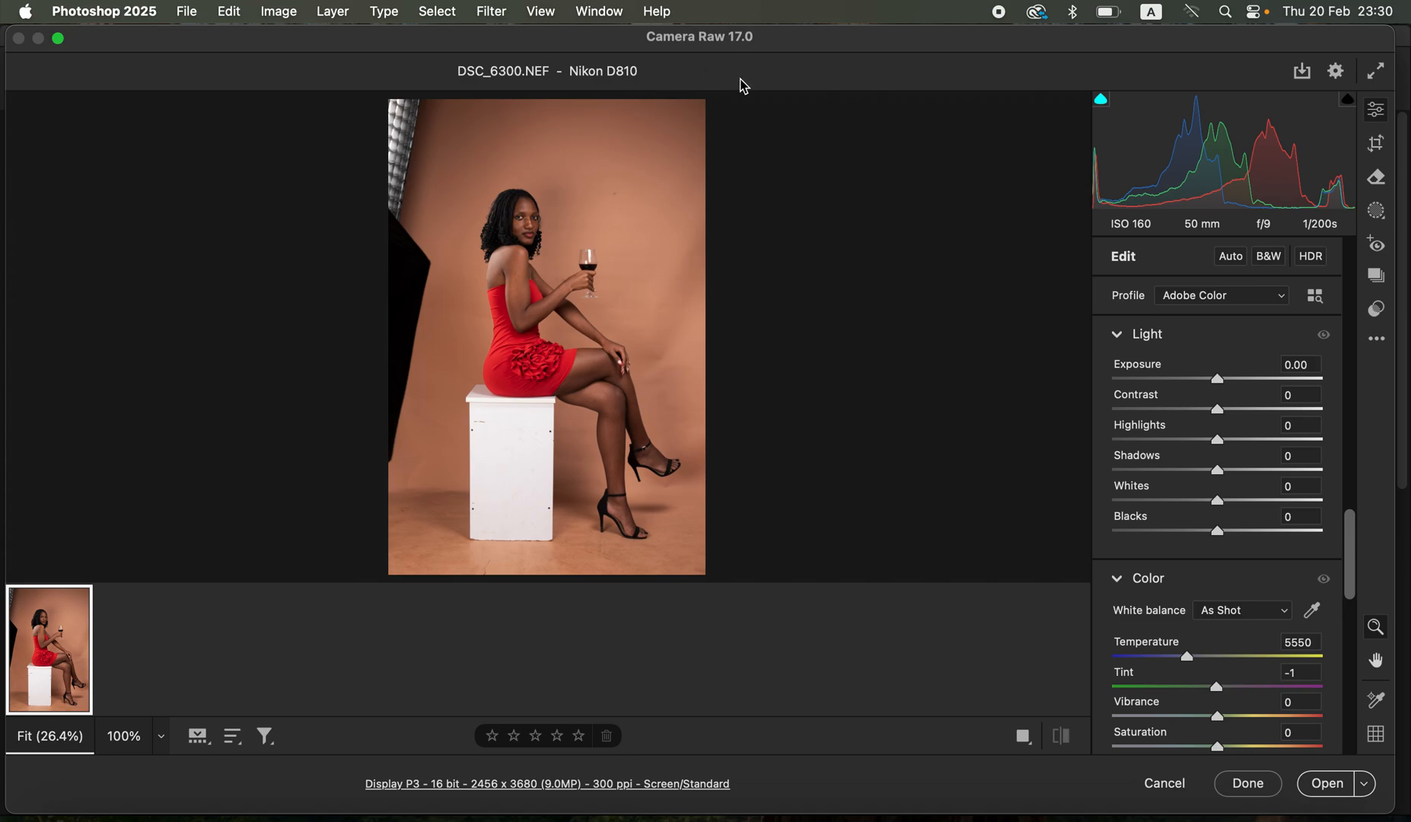
- Adjust the raw photo's light: Exposure +0.40, Contrast +15, Highlights -33, Shadows +36, Whites -28 and Blacks -17
{"action": "left_click", "coordinate": [1181, 447]}
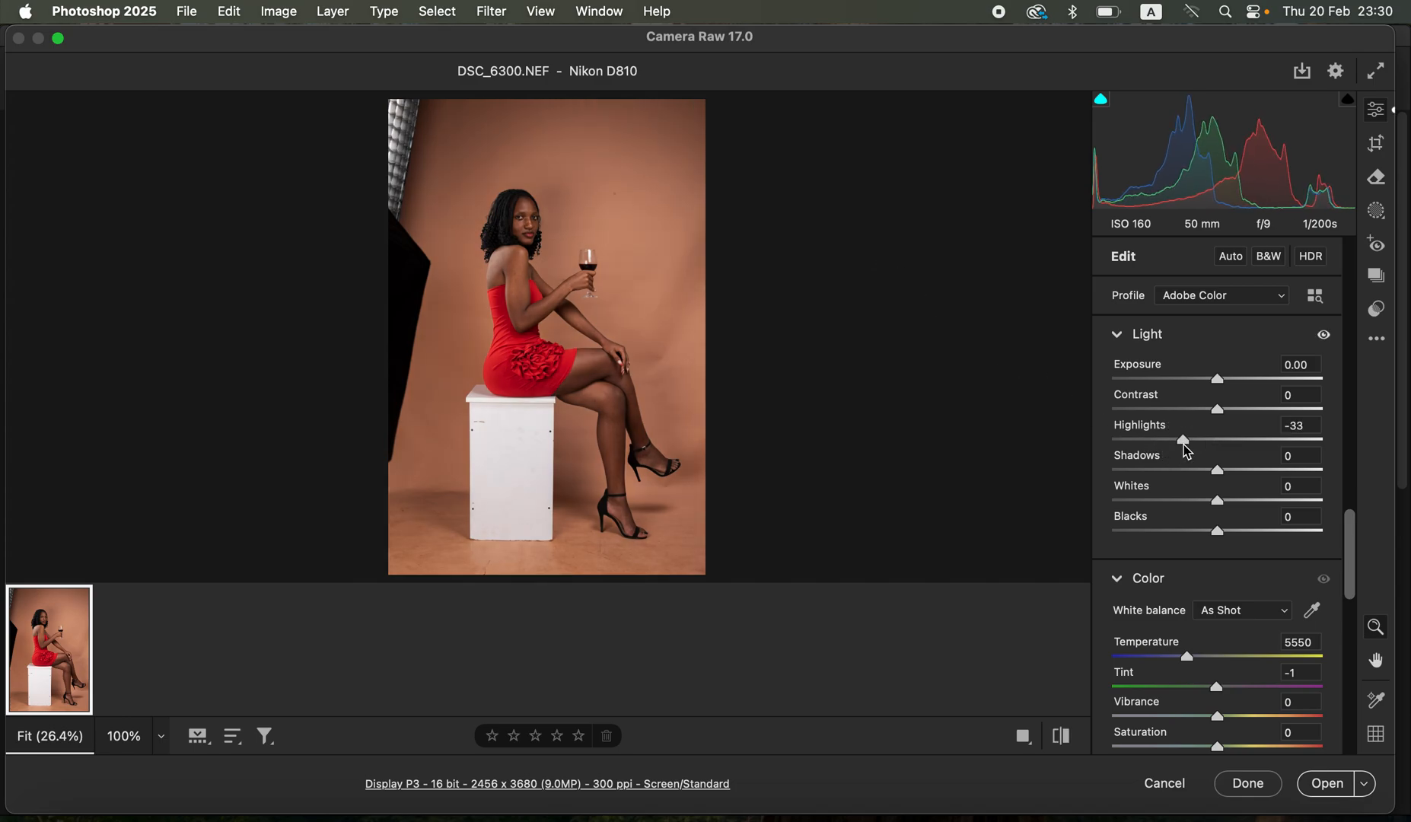
{"action": "left_click", "coordinate": [1188, 500]}
{"action": "left_click_drag", "start_coordinate": [1250, 470], "coordinate": [1256, 472]}
{"action": "left_click_drag", "start_coordinate": [1218, 378], "coordinate": [1228, 378]}
{"action": "left_click_drag", "start_coordinate": [1218, 531], "coordinate": [1199, 532]}
{"action": "left_click_drag", "start_coordinate": [1222, 413], "coordinate": [1240, 416]}
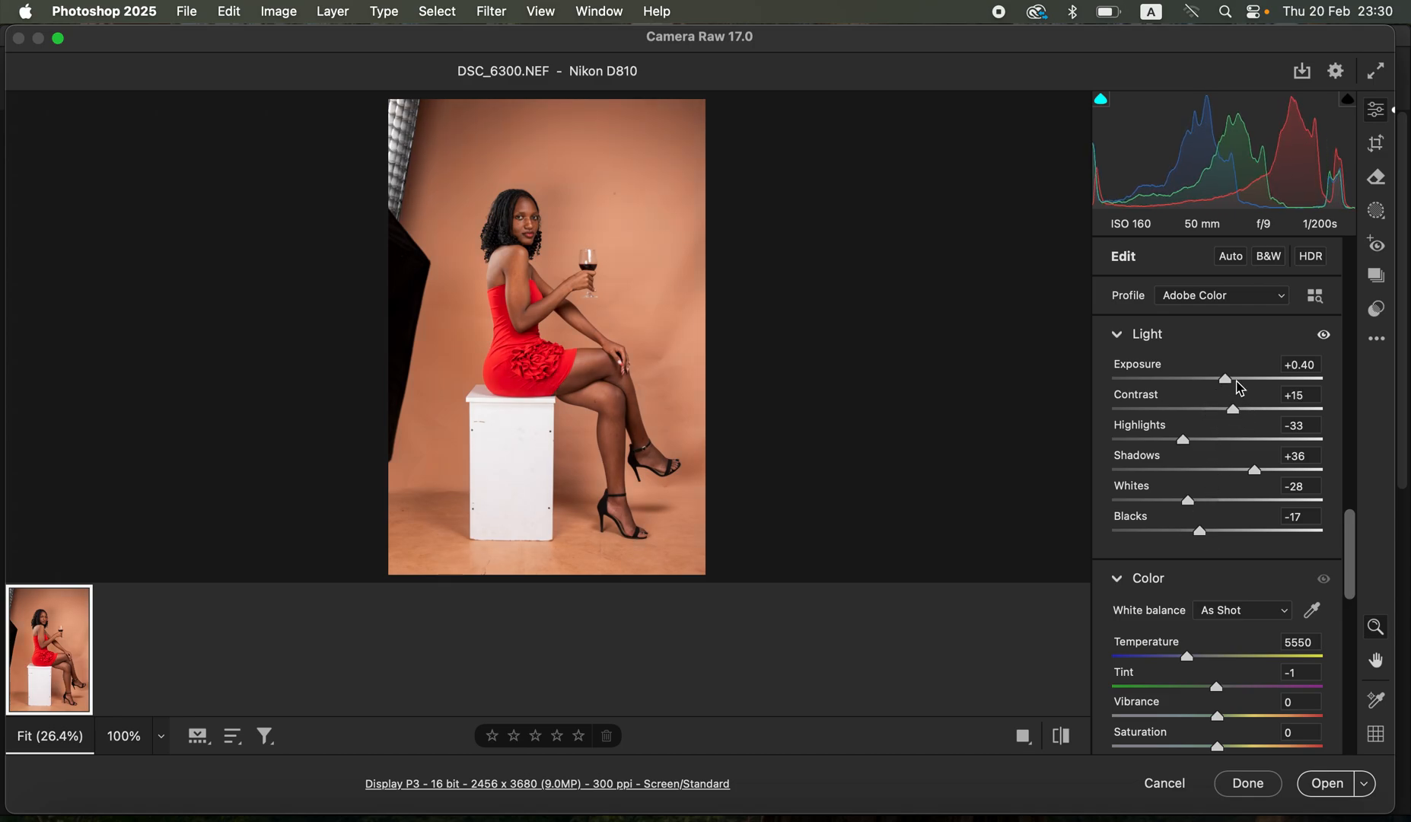
{"action": "left_click", "coordinate": [1228, 380]}
- Compare the photo before and after the raw adjustments, and open it for editing as a normal image
{"action": "left_click", "coordinate": [1063, 742]}
{"action": "left_click", "coordinate": [1064, 742]}
{"action": "left_click", "coordinate": [1065, 743]}
{"action": "left_click", "coordinate": [1069, 745]}
{"action": "left_click", "coordinate": [1327, 785]}
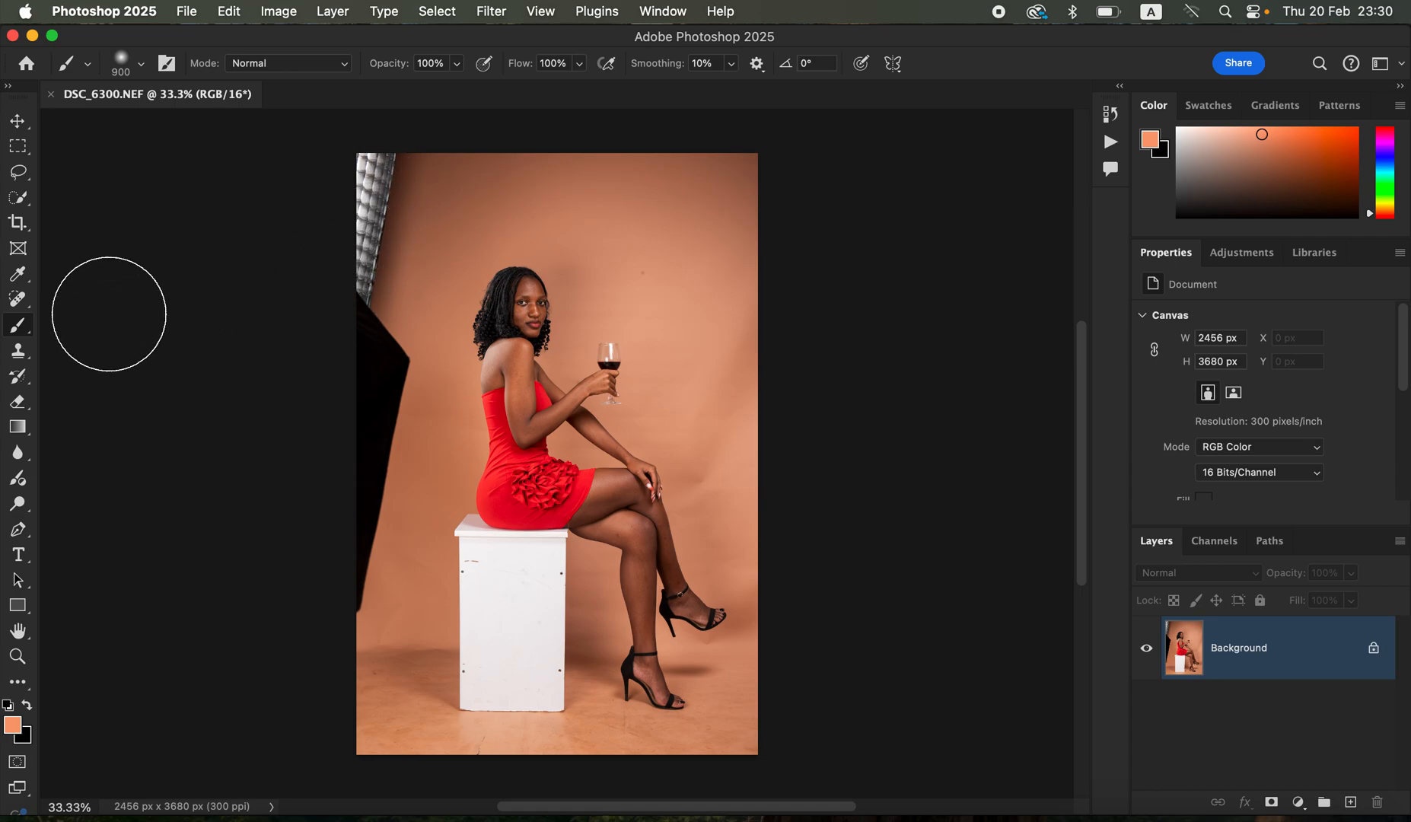
- Remove the studio light and dark panel along the photo's left edge with the content-aware Spot Healing Brush at size 600
{"action": "left_click", "coordinate": [9, 298]}
{"action": "left_click", "coordinate": [92, 300]}
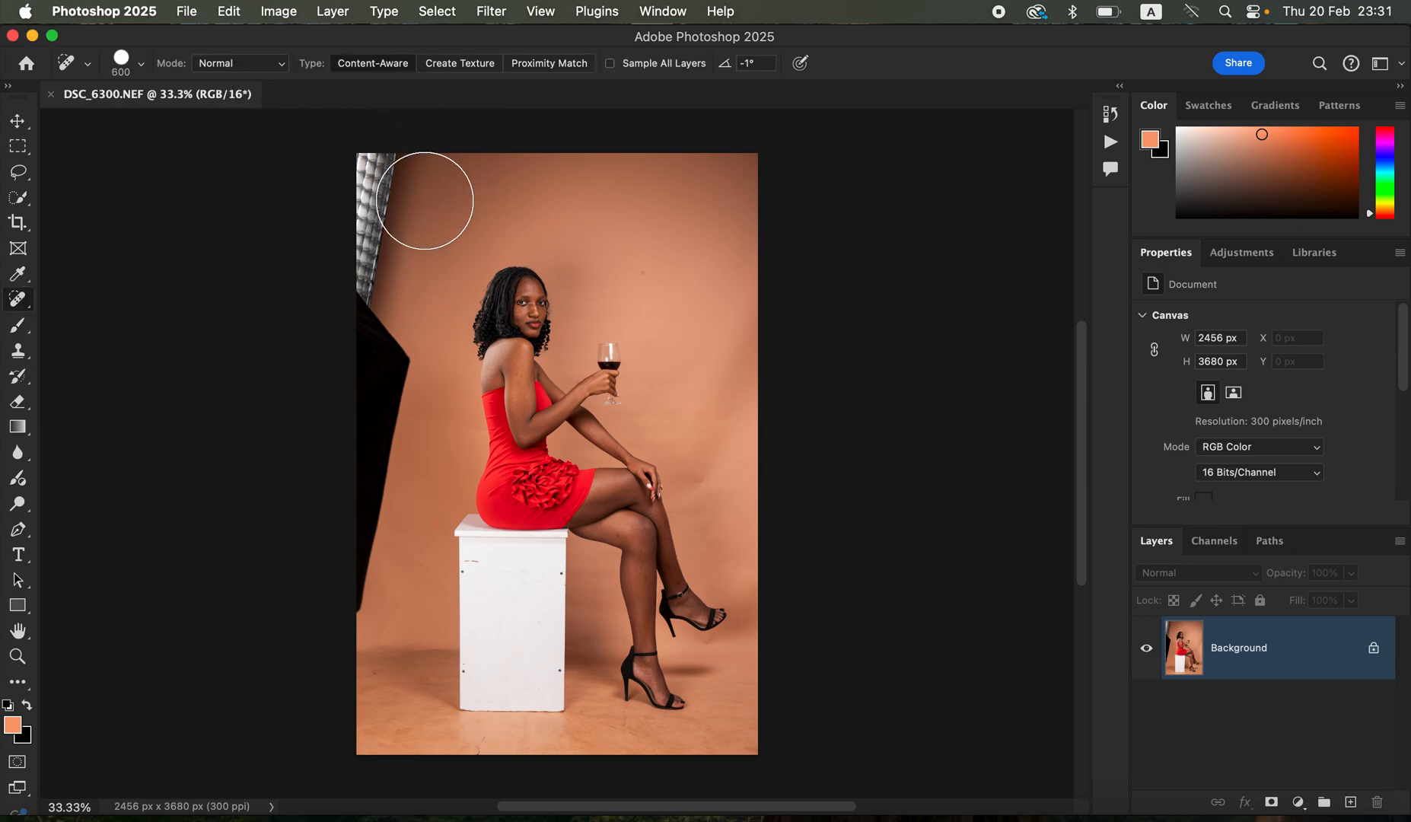
{"action": "mouse_move", "coordinate": [377, 162]}
{"action": "left_mouse_down"}
{"action": "mouse_move", "coordinate": [372, 265]}
{"action": "mouse_move", "coordinate": [383, 162]}
{"action": "mouse_move", "coordinate": [367, 304]}
{"action": "mouse_move", "coordinate": [388, 422]}
{"action": "mouse_move", "coordinate": [339, 594]}
{"action": "mouse_move", "coordinate": [393, 294]}
{"action": "mouse_move", "coordinate": [391, 174]}
{"action": "left_mouse_up"}
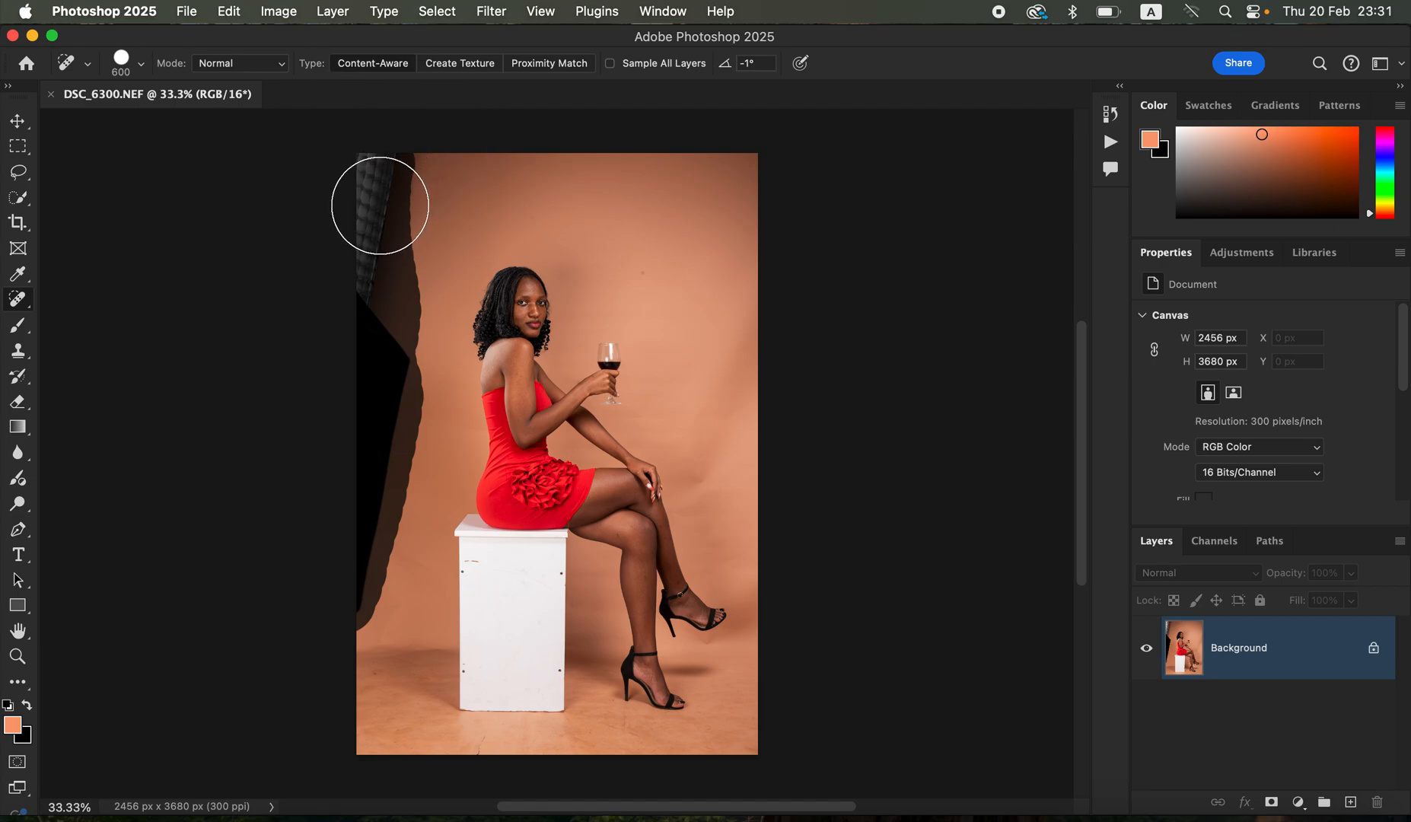
{"action": "left_click", "coordinate": [372, 190]}
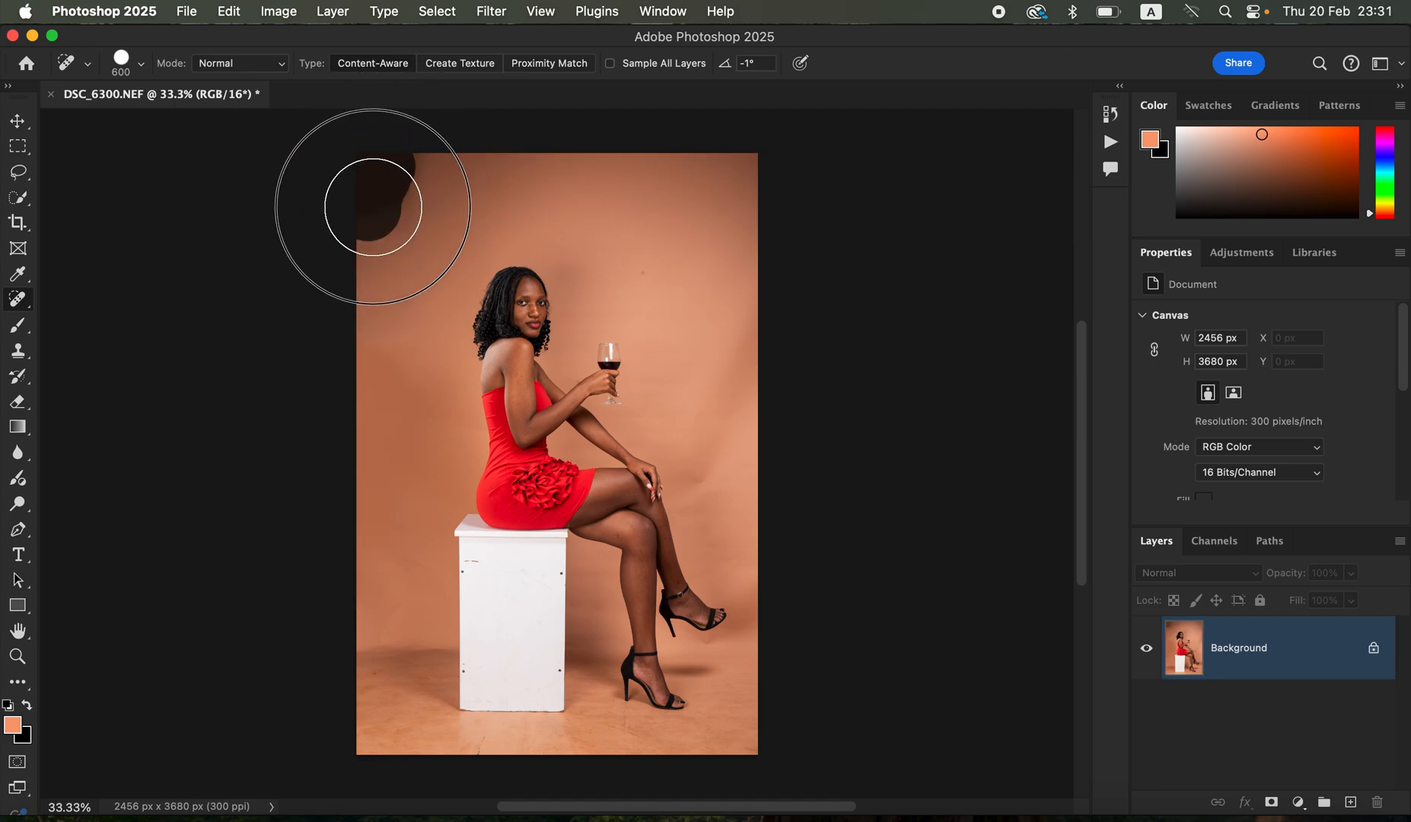
{"action": "mouse_move", "coordinate": [379, 184]}
{"action": "left_mouse_down"}
{"action": "mouse_move", "coordinate": [400, 163]}
{"action": "mouse_move", "coordinate": [379, 153]}
{"action": "left_mouse_up"}
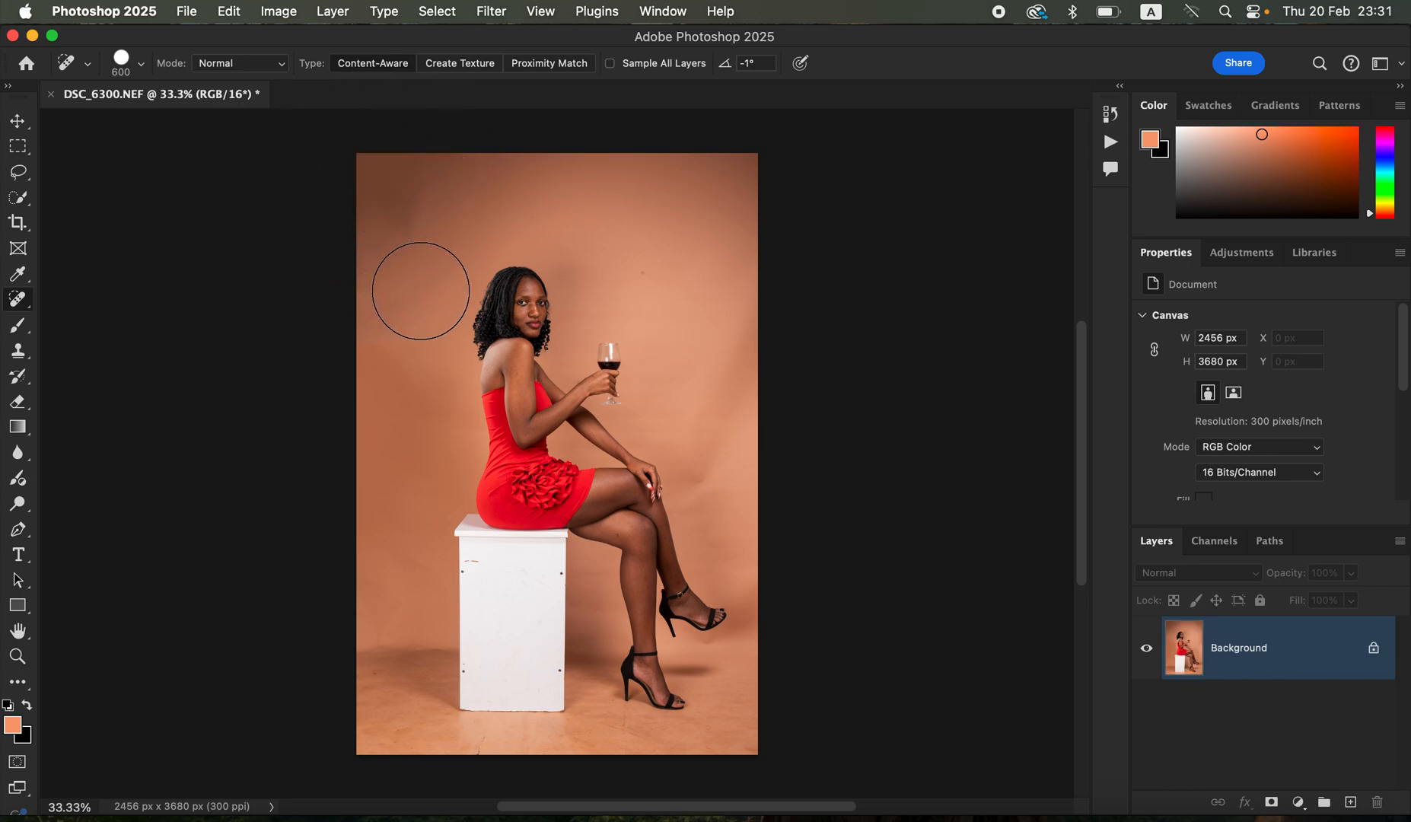
- Crop to a 4:5 ratio, extending the canvas to 2784 x 3480 px, and heal the added black strip into the backdrop
{"action": "left_click", "coordinate": [18, 222]}
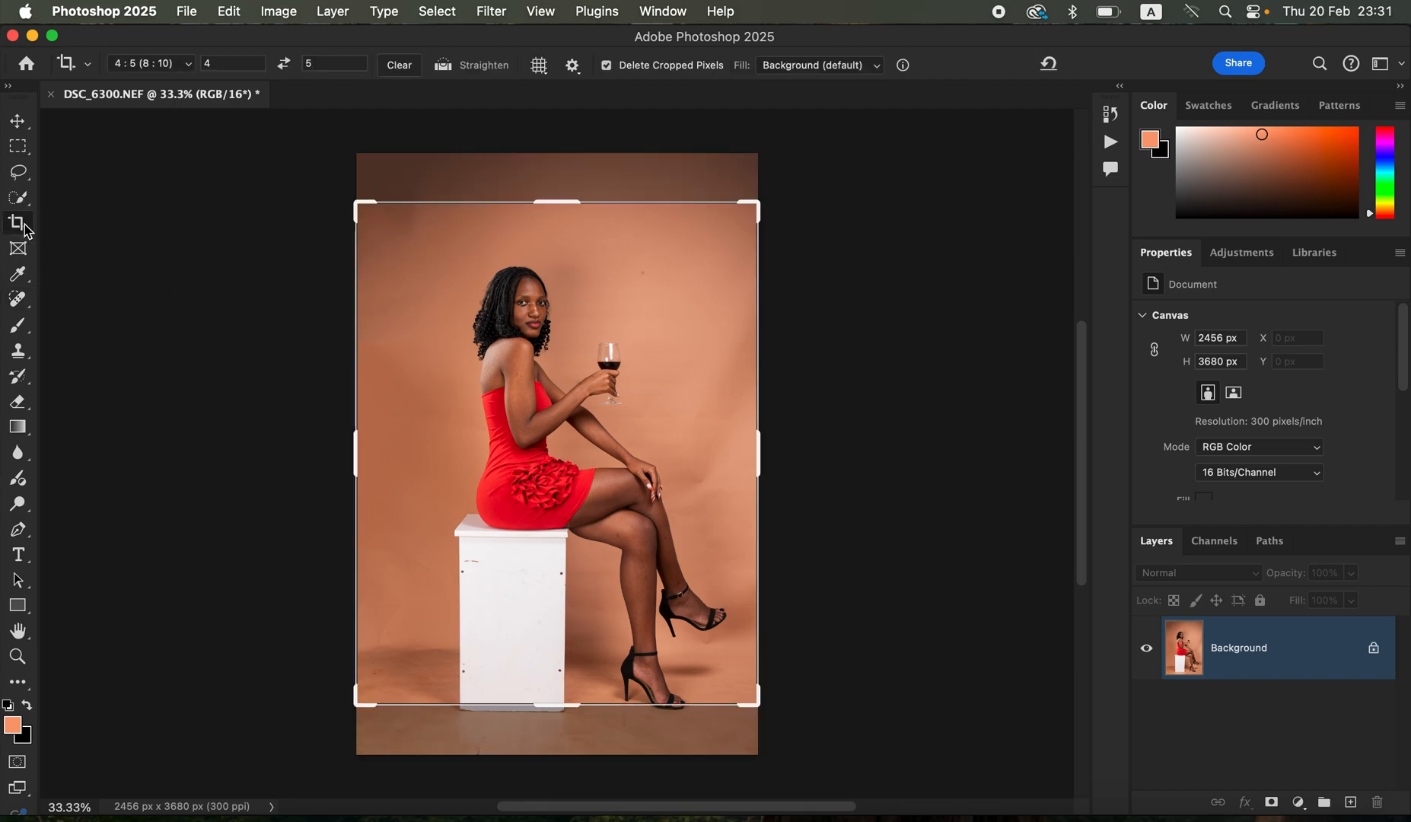
{"action": "left_click_drag", "start_coordinate": [758, 707], "coordinate": [778, 730]}
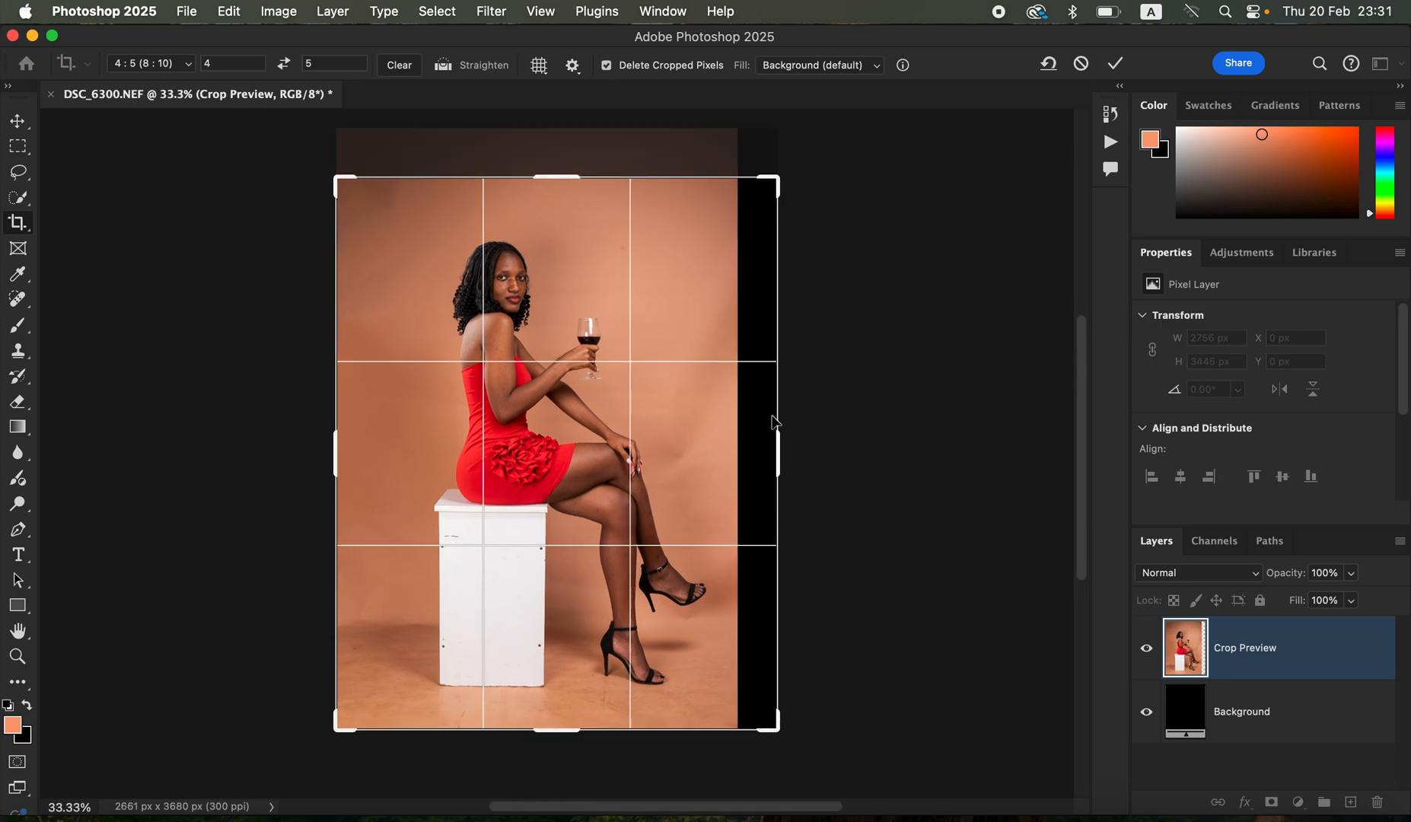
{"action": "left_click_drag", "start_coordinate": [778, 178], "coordinate": [785, 174]}
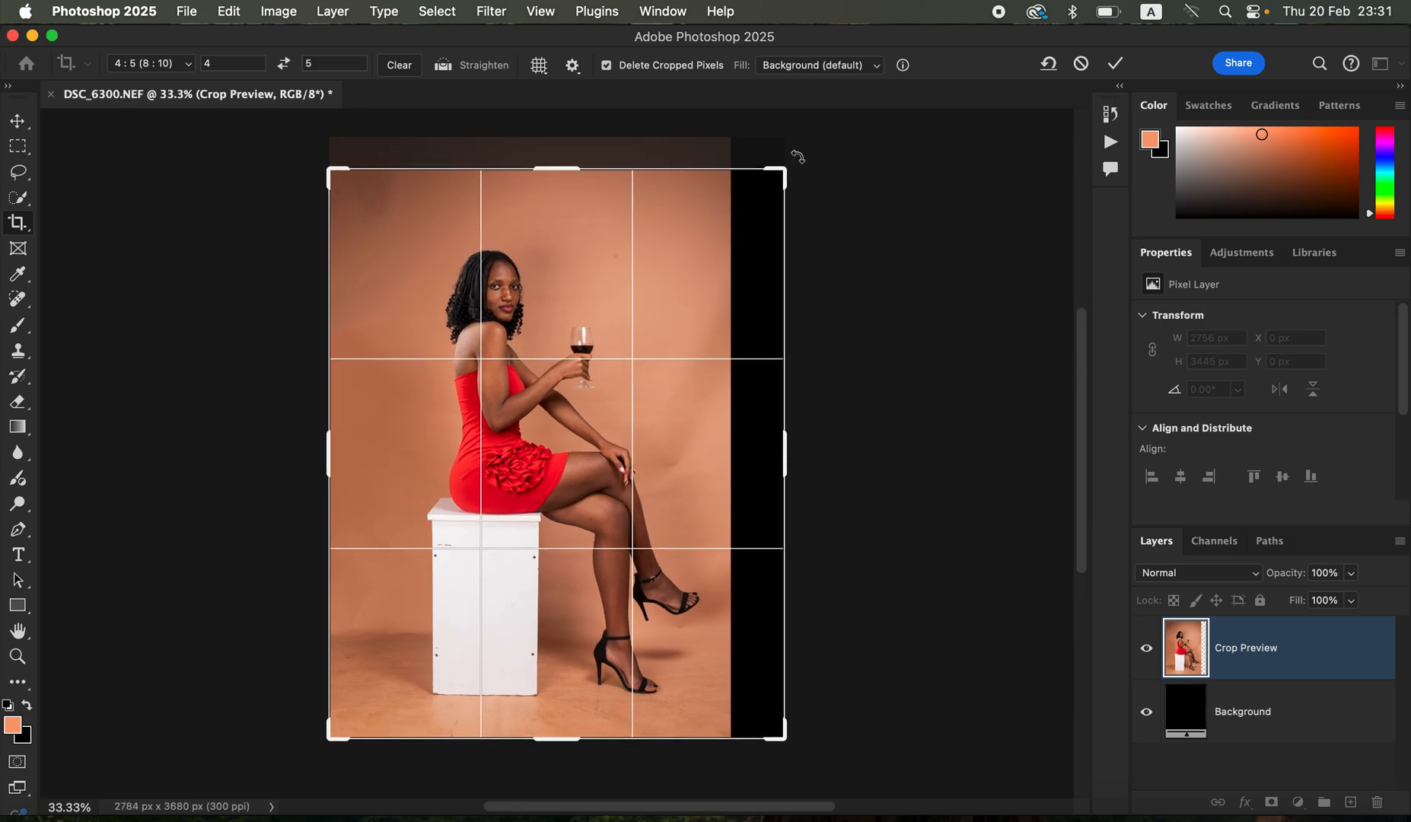
{"action": "key", "text": "Return"}
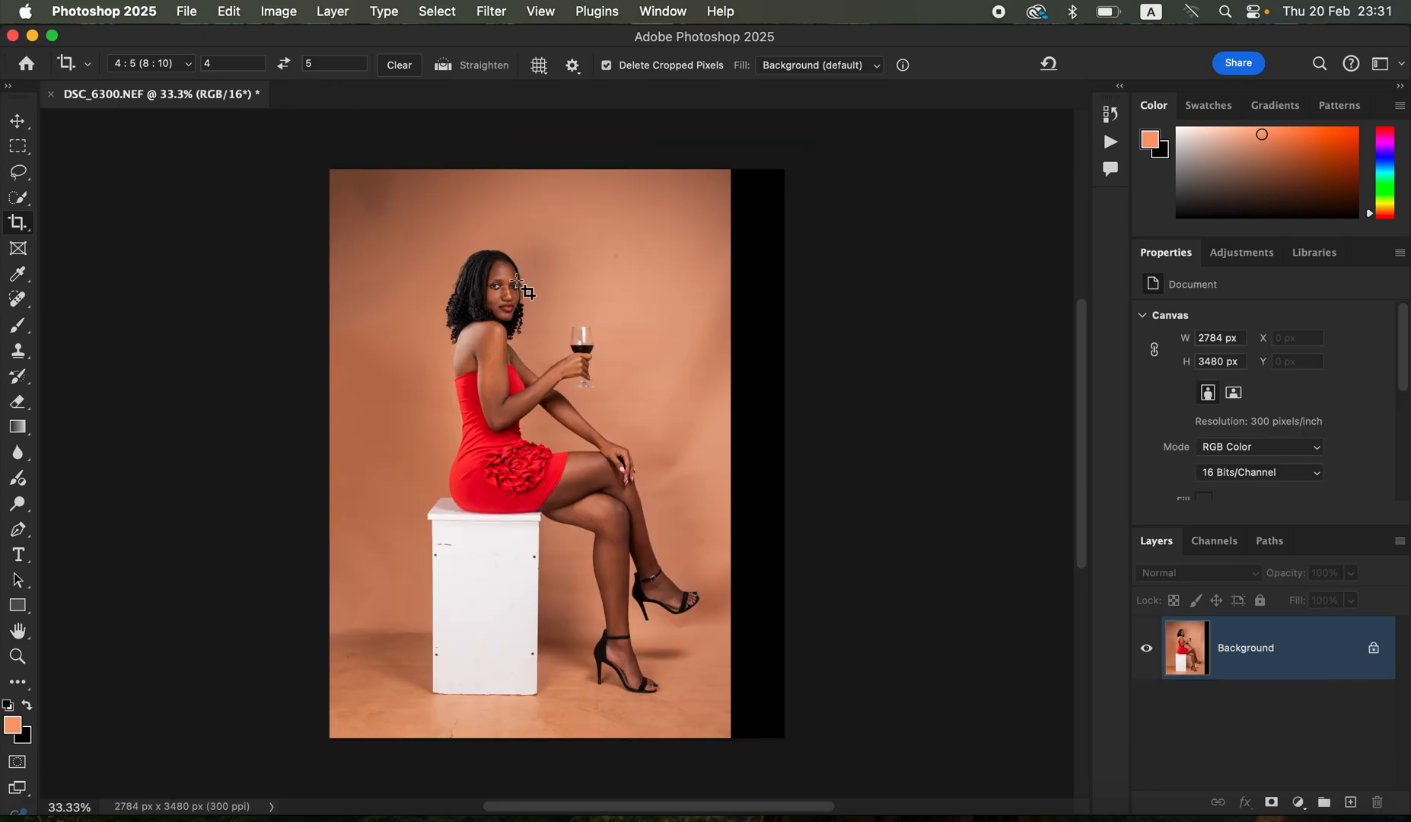
{"action": "left_click", "coordinate": [21, 304]}
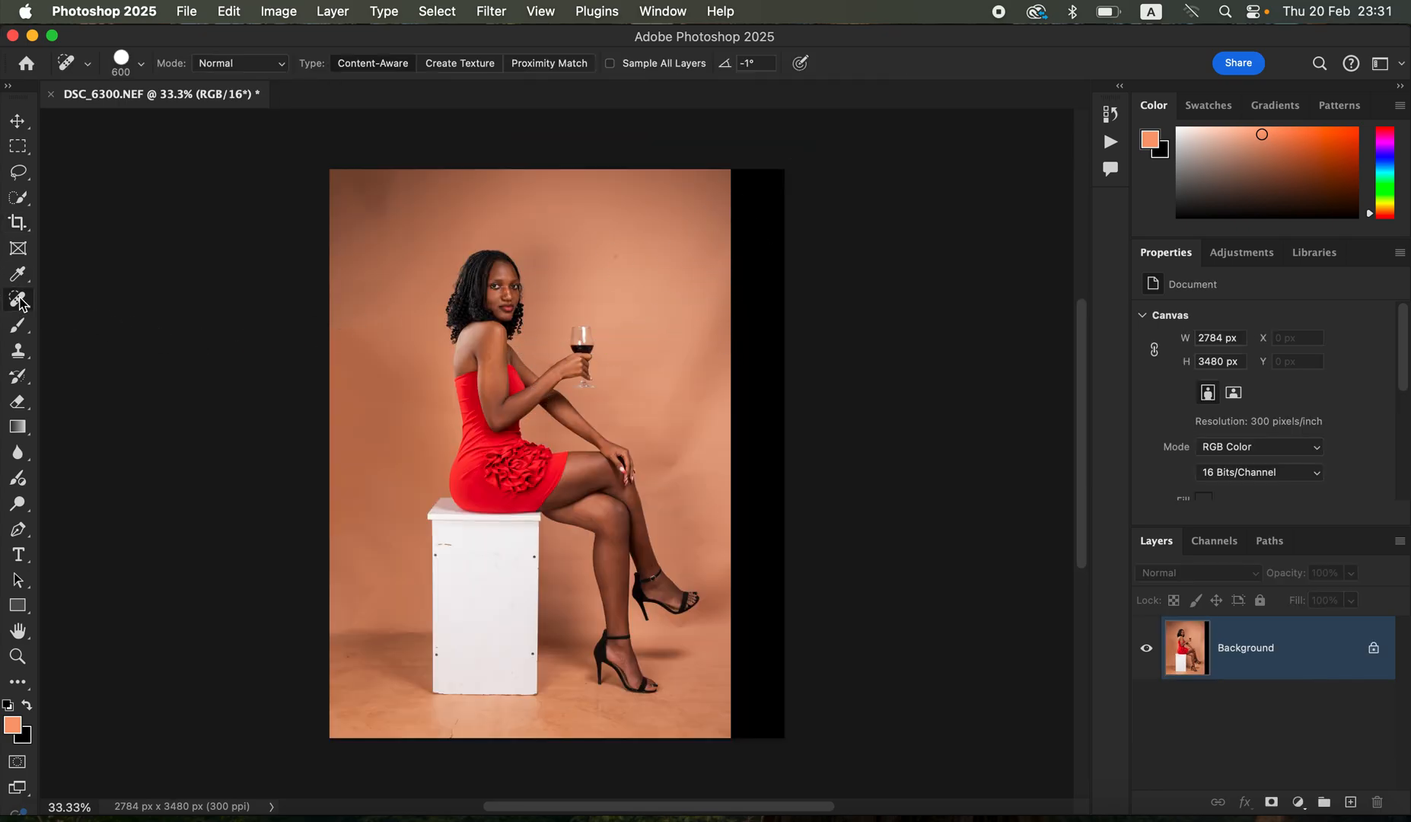
{"action": "mouse_move", "coordinate": [756, 175]}
{"action": "left_mouse_down"}
{"action": "mouse_move", "coordinate": [733, 223]}
{"action": "mouse_move", "coordinate": [756, 308]}
{"action": "mouse_move", "coordinate": [746, 283]}
{"action": "mouse_move", "coordinate": [764, 502]}
{"action": "mouse_move", "coordinate": [760, 717]}
{"action": "left_mouse_up"}
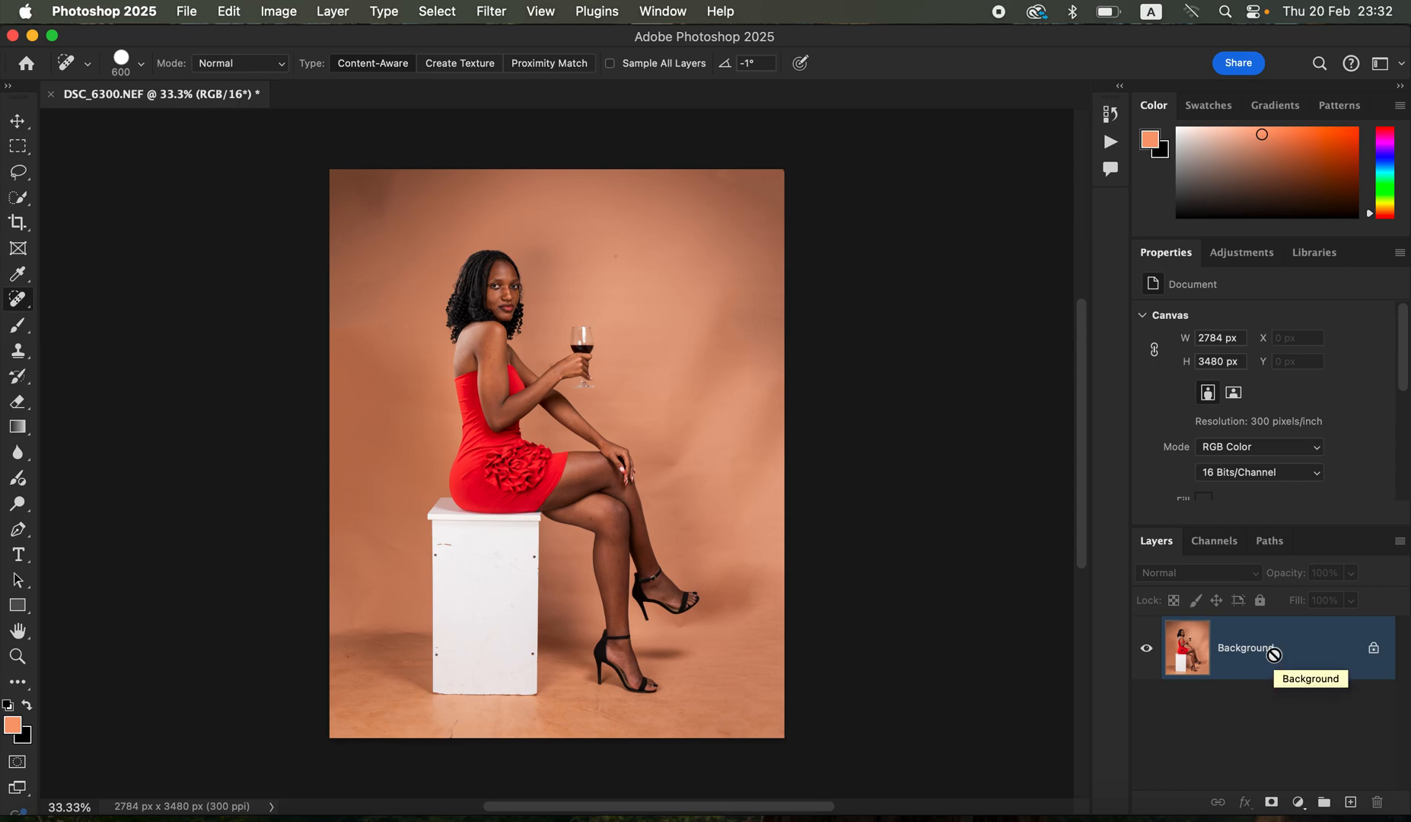
- Duplicate the background layer twice, naming the lower copy "color" and the upper copy "texture"
{"action": "key", "text": "super+j"}
{"action": "key", "text": "super+j"}
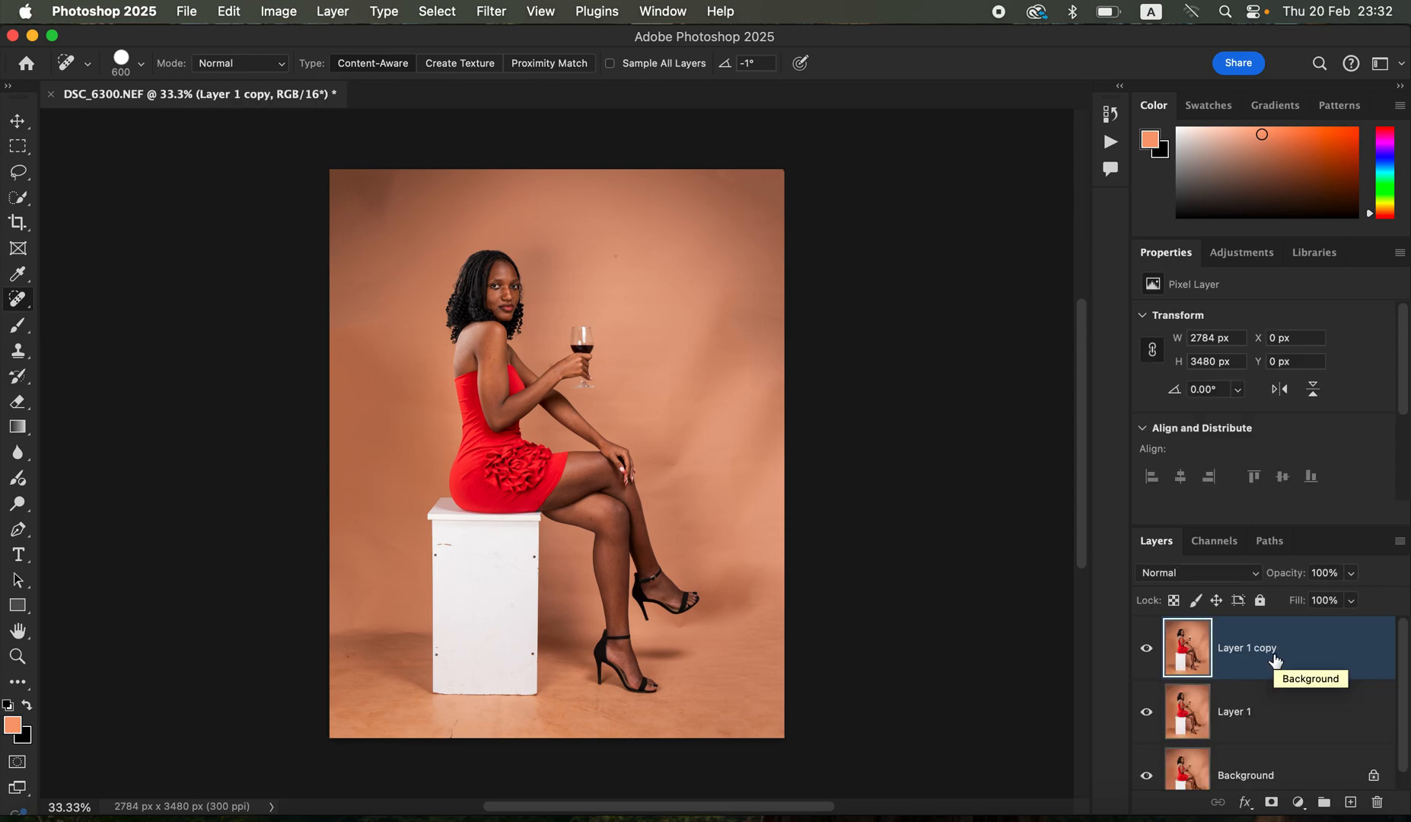
{"action": "double_click", "coordinate": [1239, 720]}
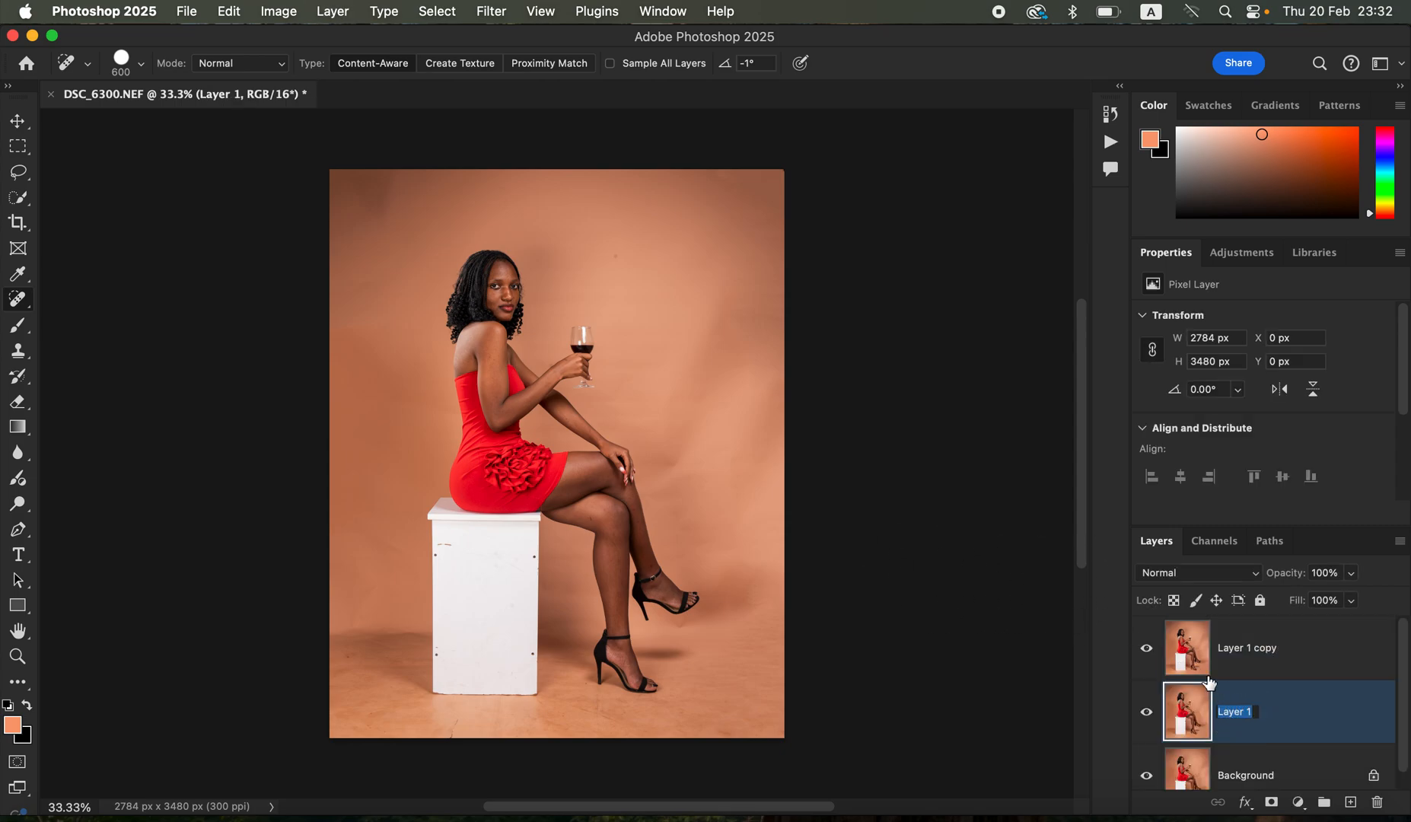
{"action": "type", "text": "c"}
{"action": "key", "text": "Return"}
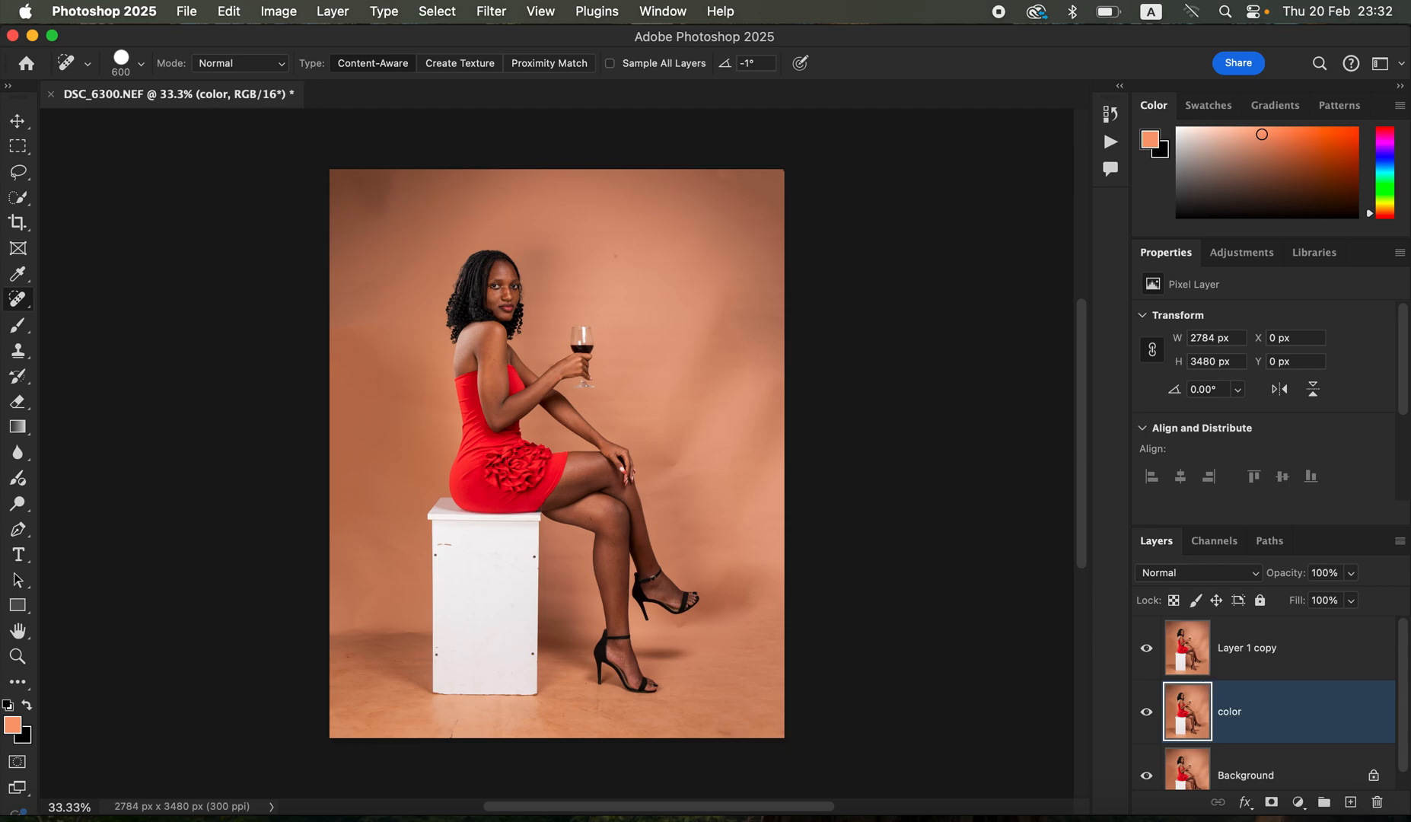
{"action": "double_click", "coordinate": [1243, 653]}
{"action": "type", "text": "texture"}
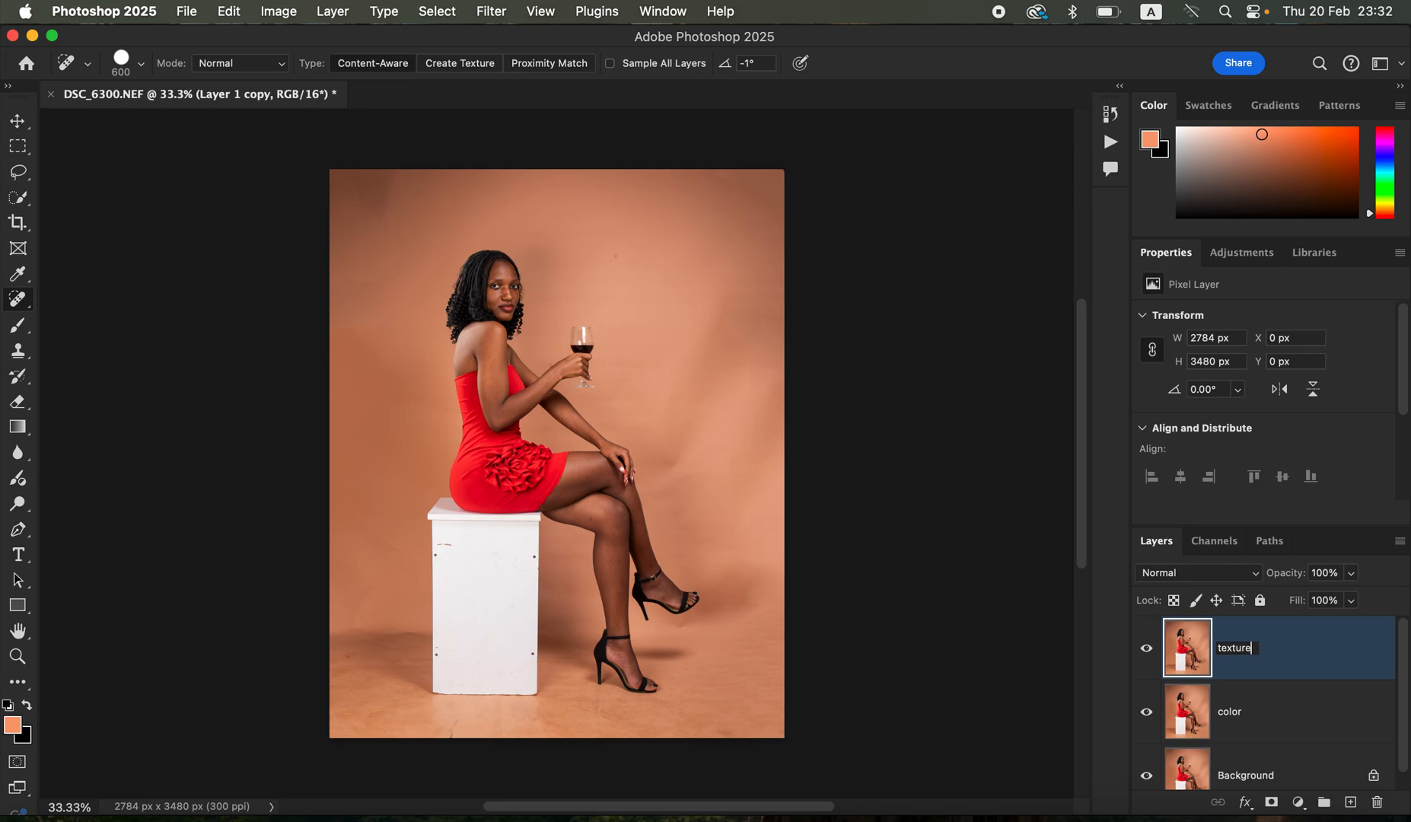
{"action": "key", "text": "Return"}
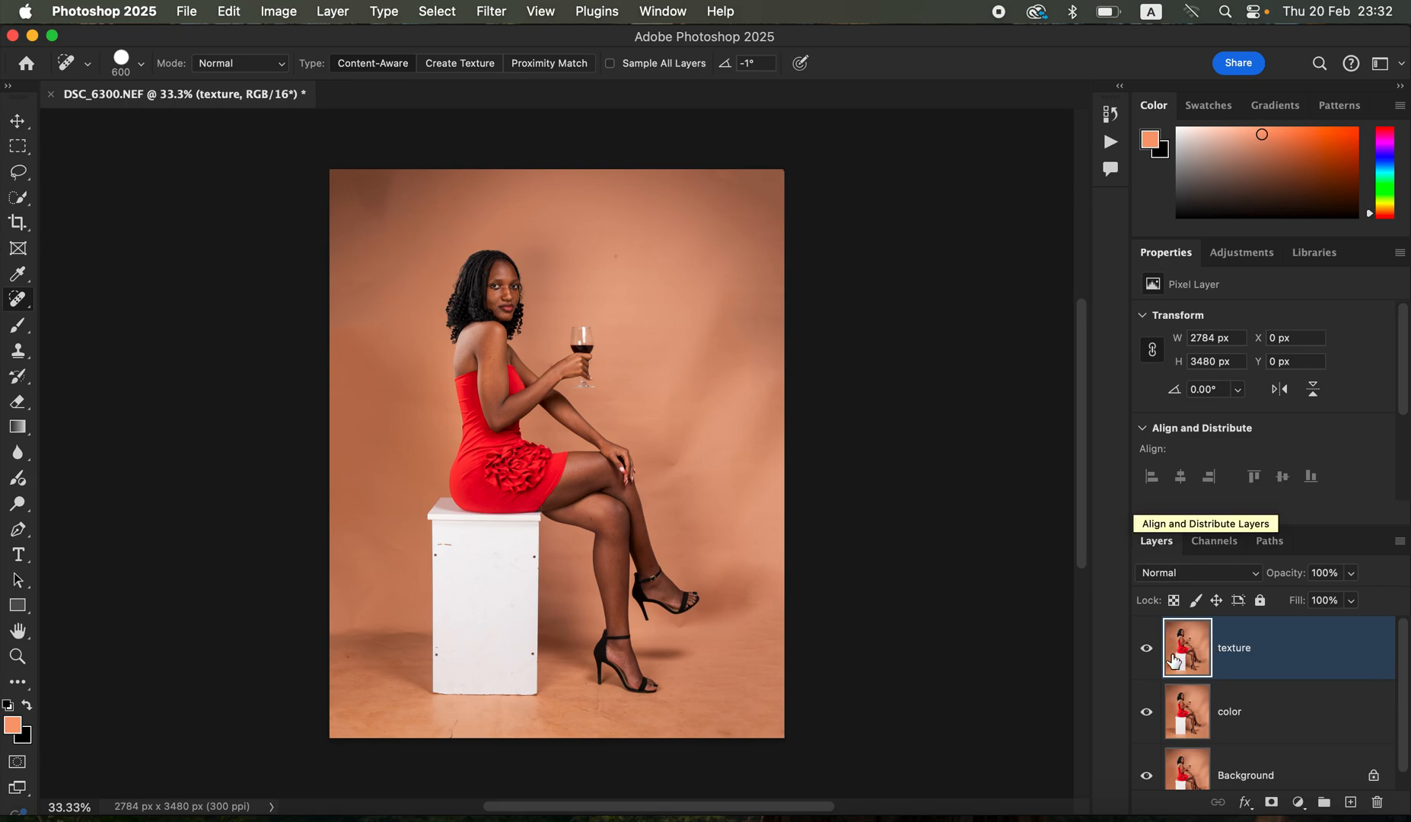
- Hide the texture layer and apply a Gaussian Blur with a 3.0 pixel radius to the color layer, checking the face in the preview
{"action": "left_click", "coordinate": [1146, 648]}
{"action": "left_click", "coordinate": [1269, 722]}
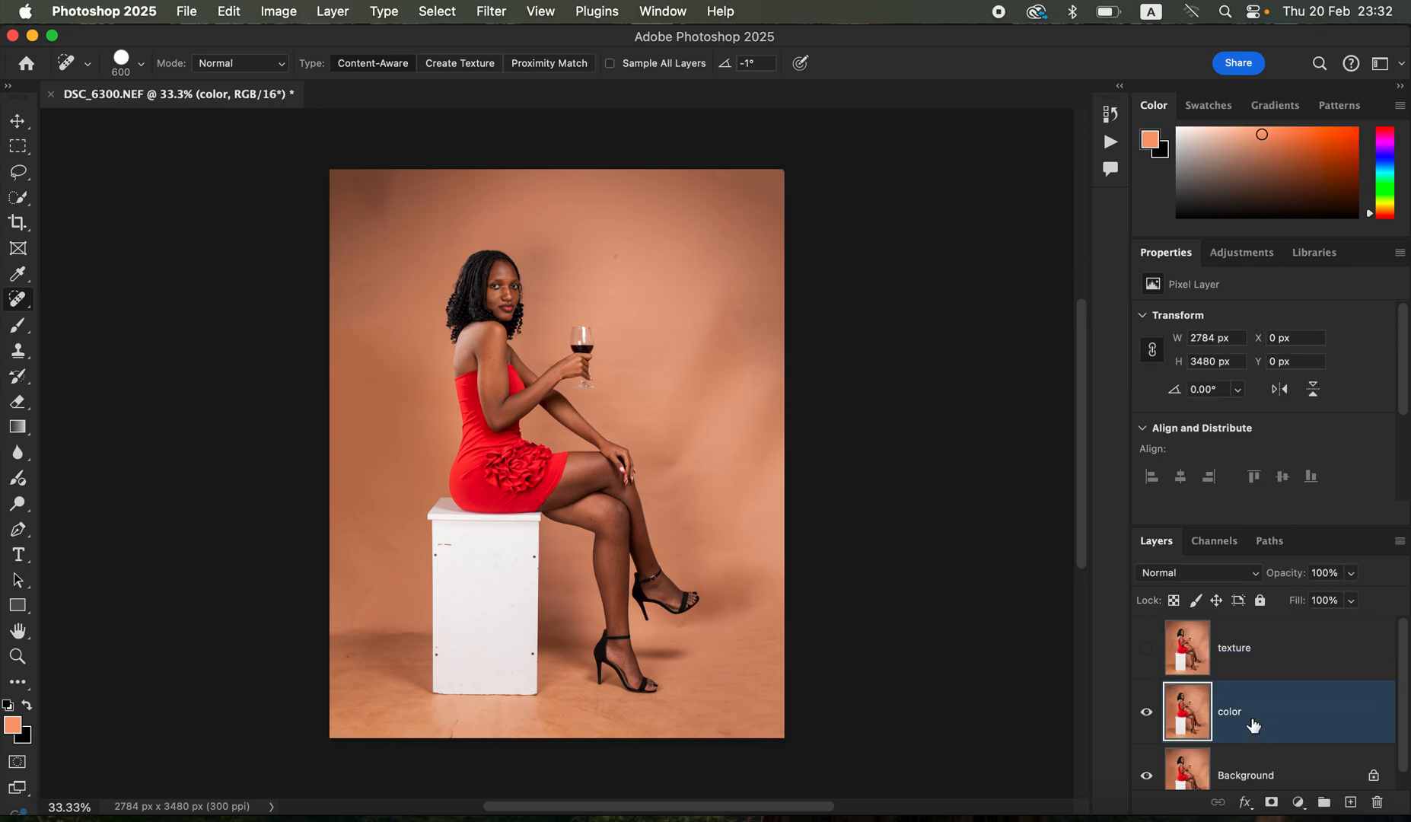
{"action": "left_click", "coordinate": [492, 13]}
{"action": "mouse_move", "coordinate": [586, 242]}
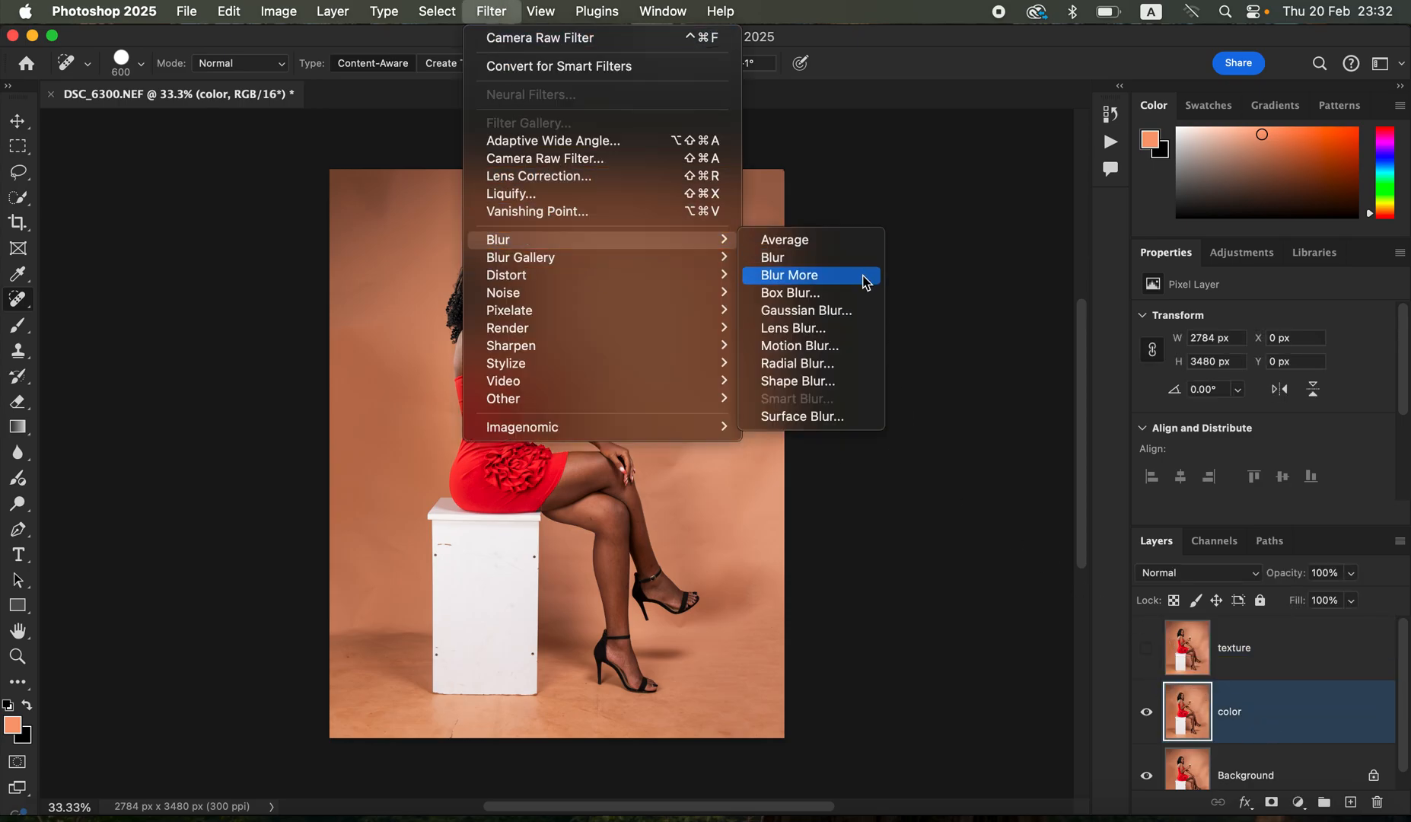
{"action": "left_click", "coordinate": [837, 312]}
{"action": "left_click_drag", "start_coordinate": [911, 421], "coordinate": [749, 441]}
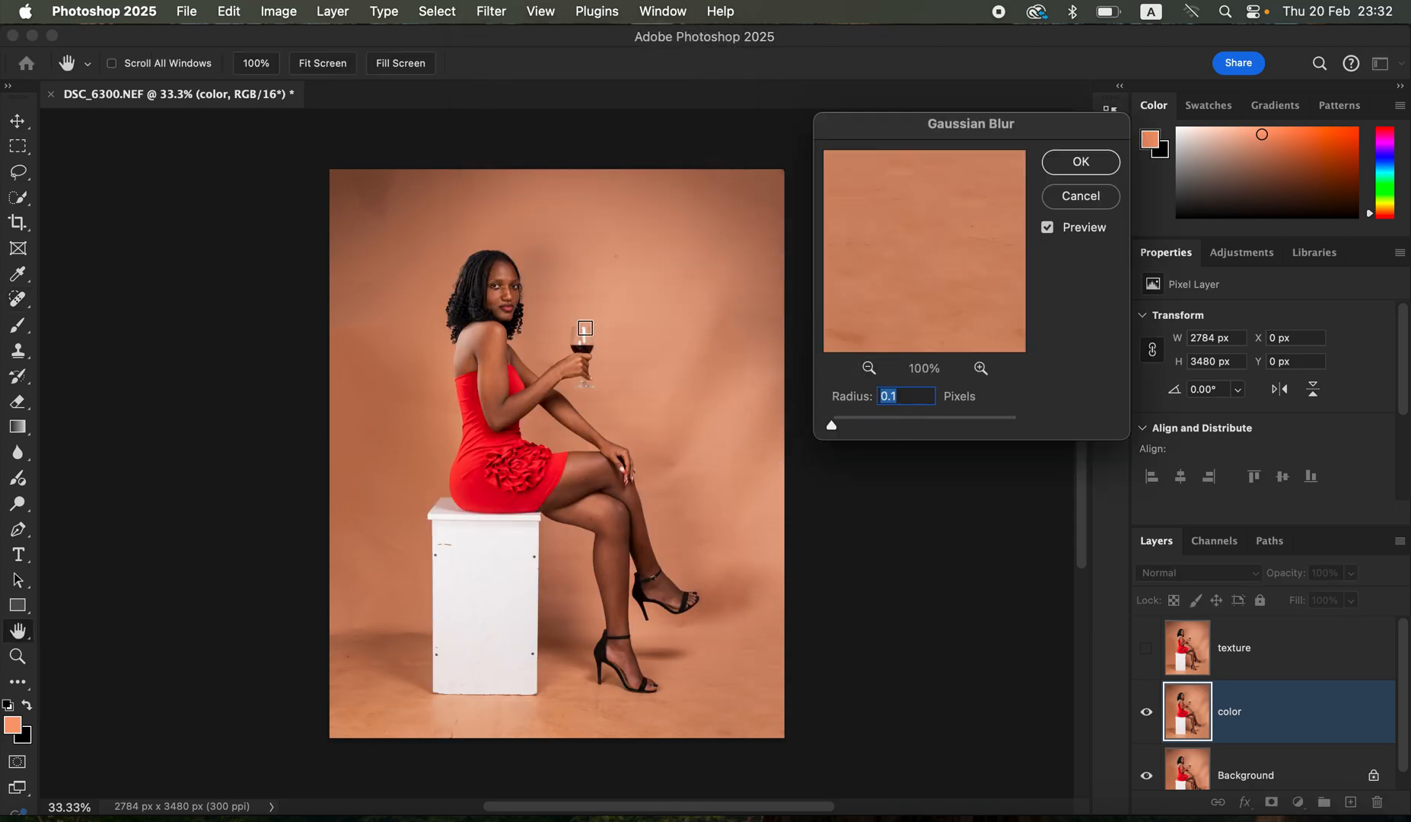
{"action": "left_click", "coordinate": [502, 289]}
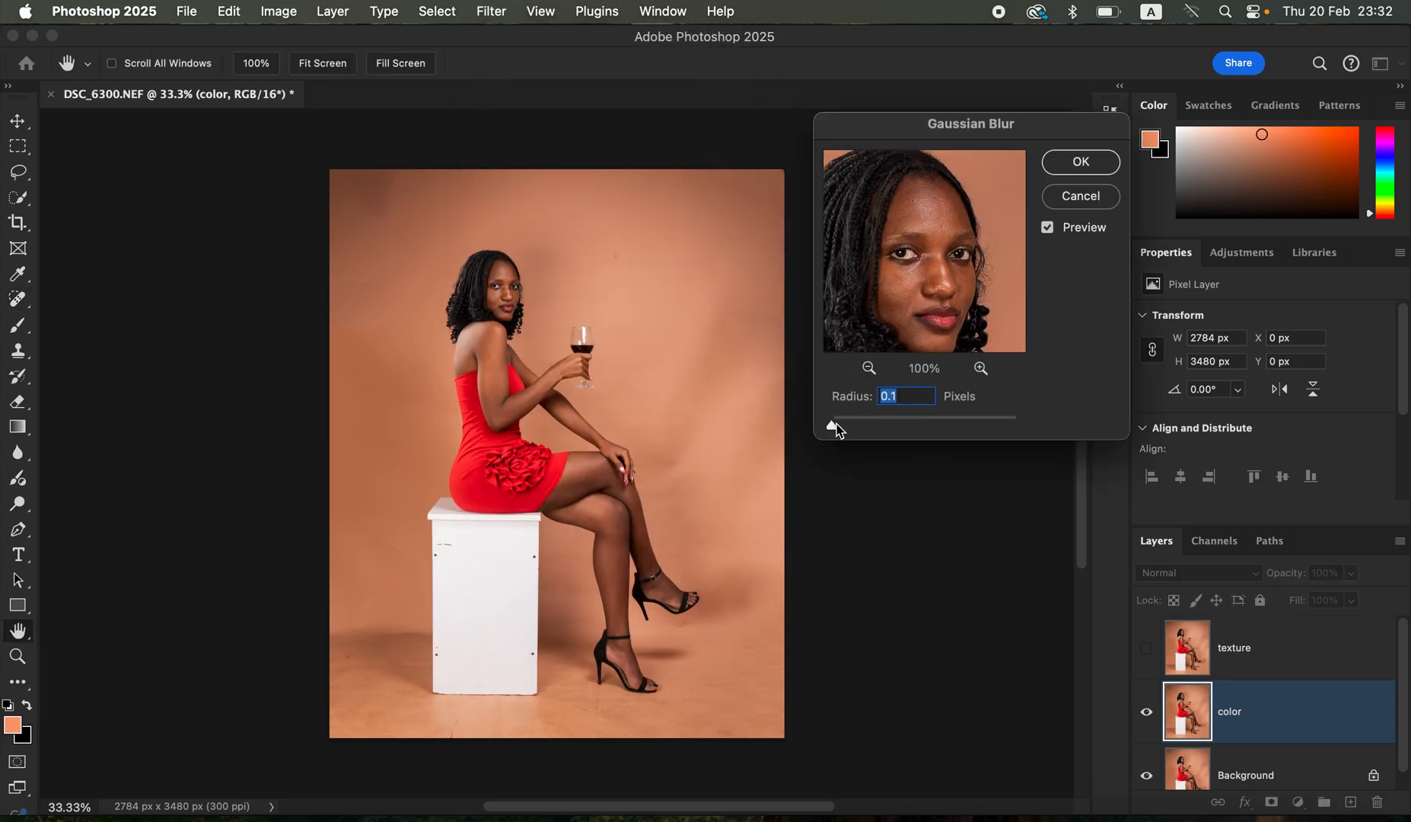
{"action": "left_click_drag", "start_coordinate": [848, 430], "coordinate": [863, 428]}
{"action": "left_click_drag", "start_coordinate": [943, 281], "coordinate": [913, 270]}
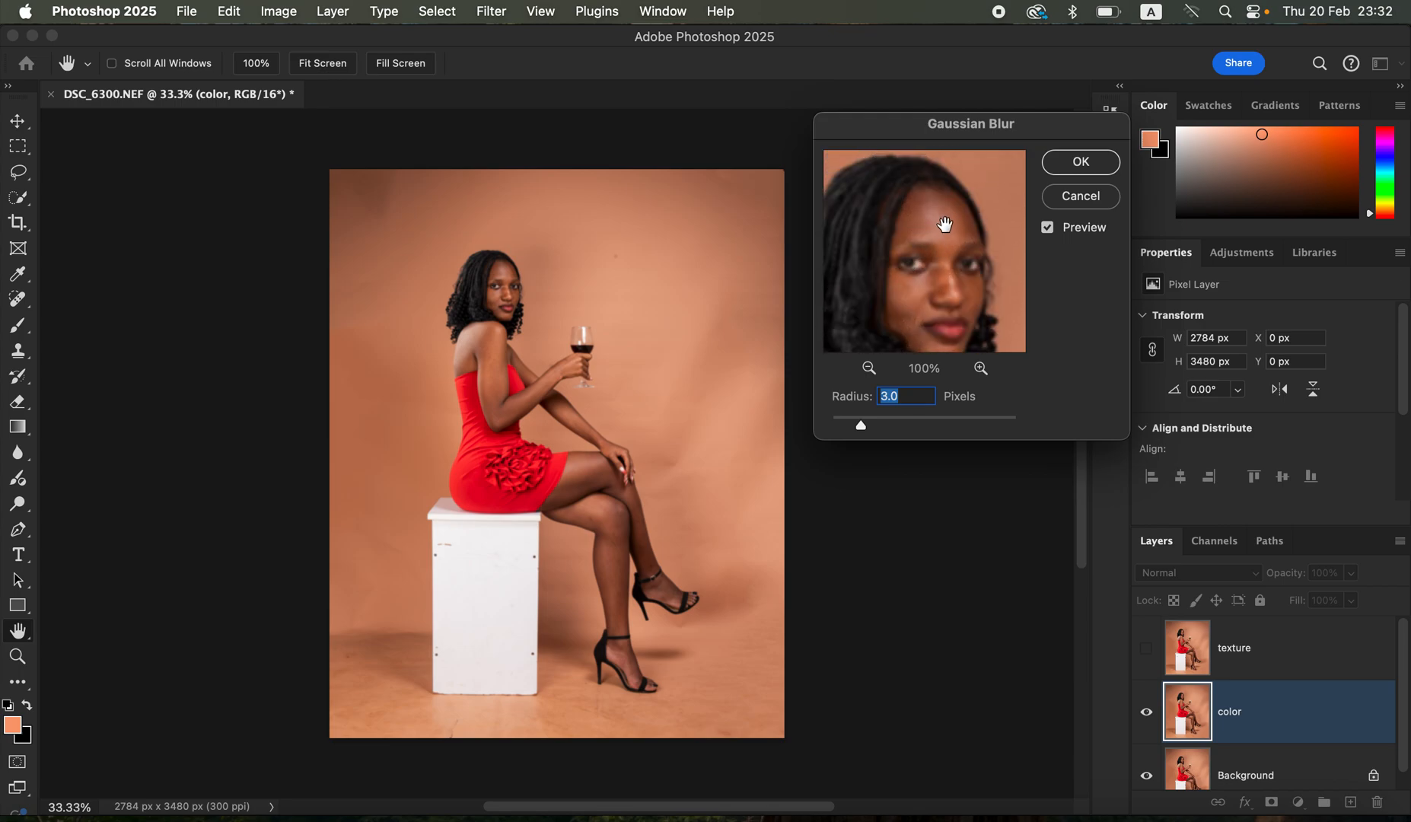
{"action": "left_click", "coordinate": [1088, 167]}
- Show the texture layer and set up Apply Image on it with the color layer as source, Add blending, scale 2, offset 0 and inverted
{"action": "left_click", "coordinate": [1179, 674]}
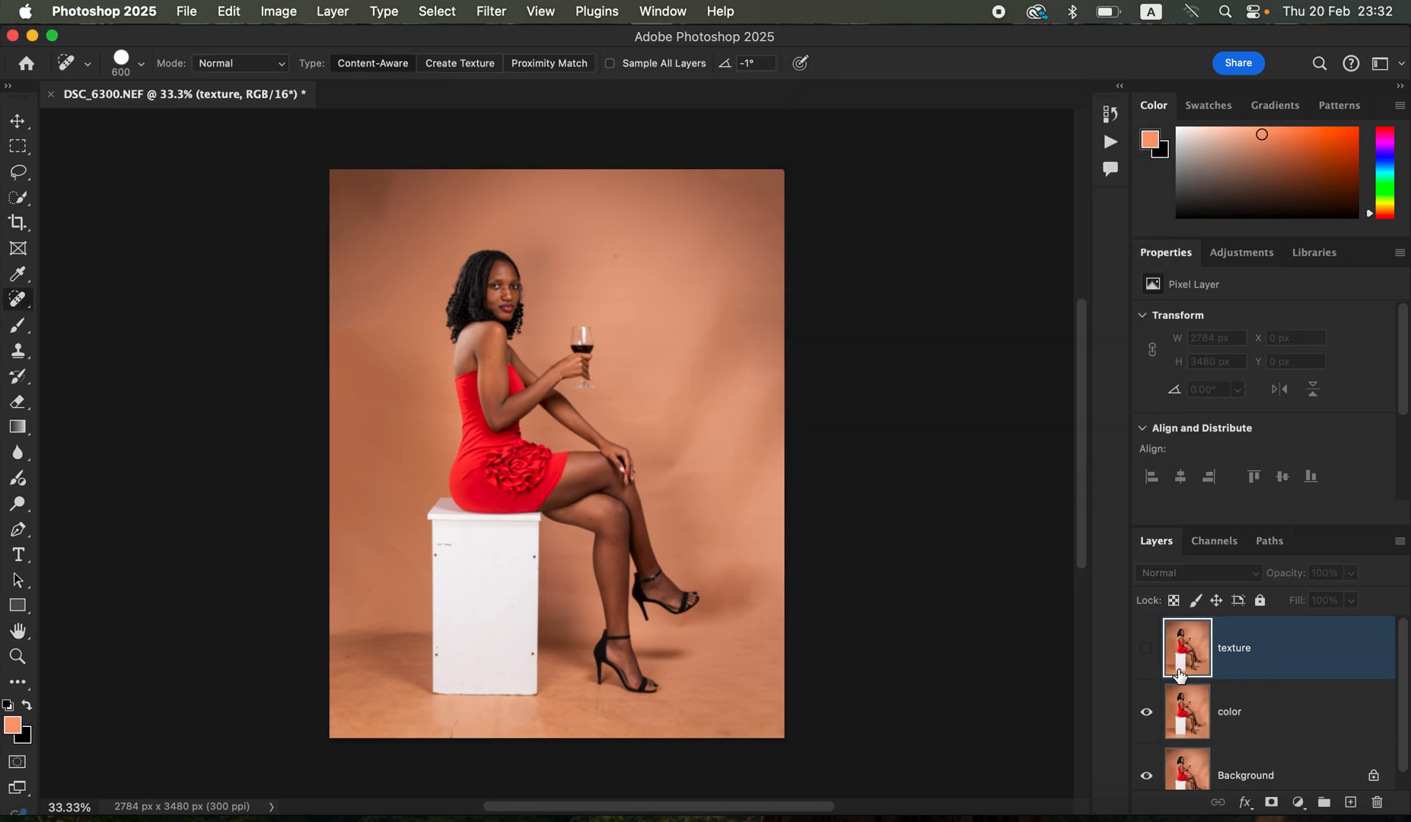
{"action": "left_click", "coordinate": [1146, 647]}
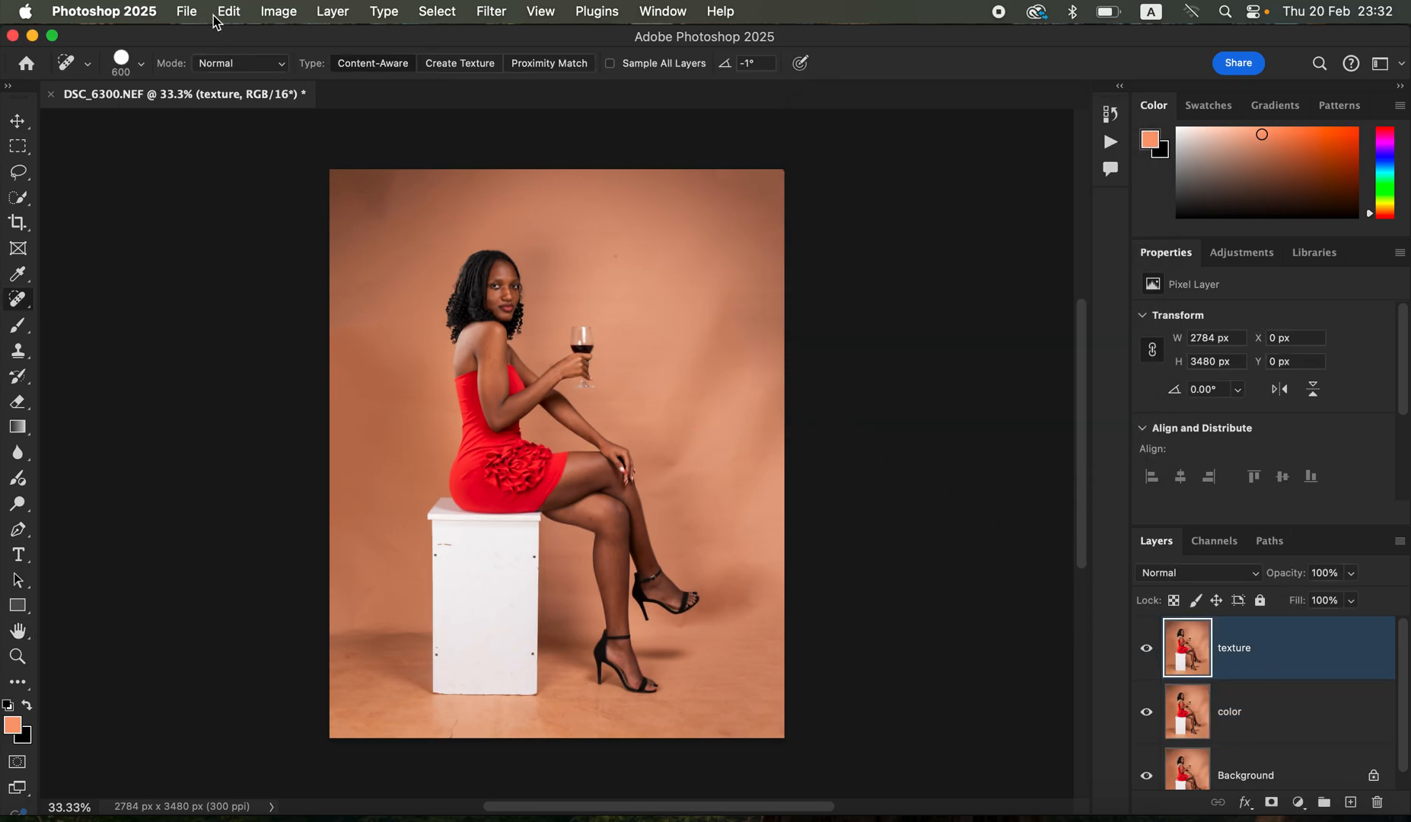
{"action": "left_click", "coordinate": [279, 11]}
{"action": "left_click", "coordinate": [333, 287]}
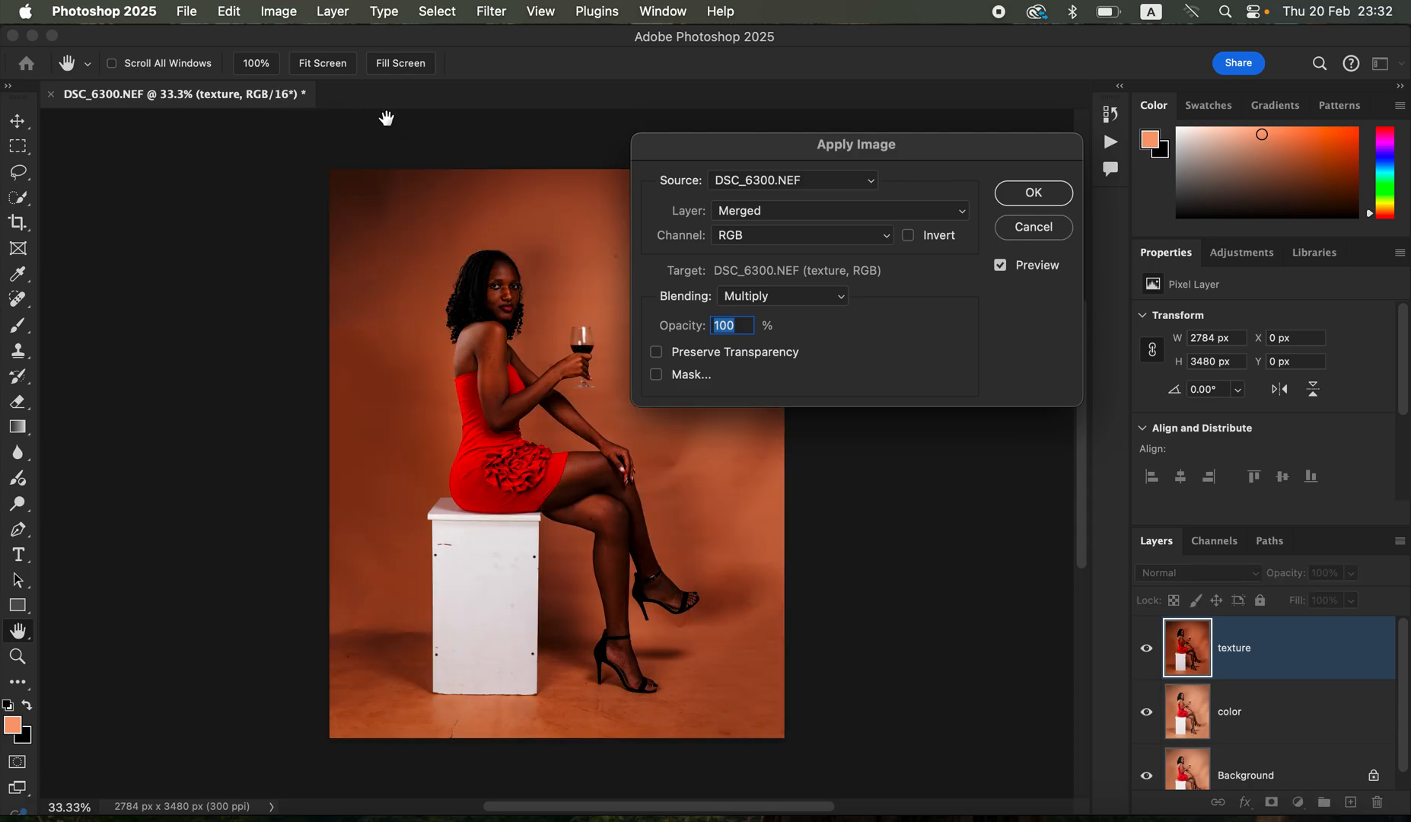
{"action": "left_click", "coordinate": [797, 216]}
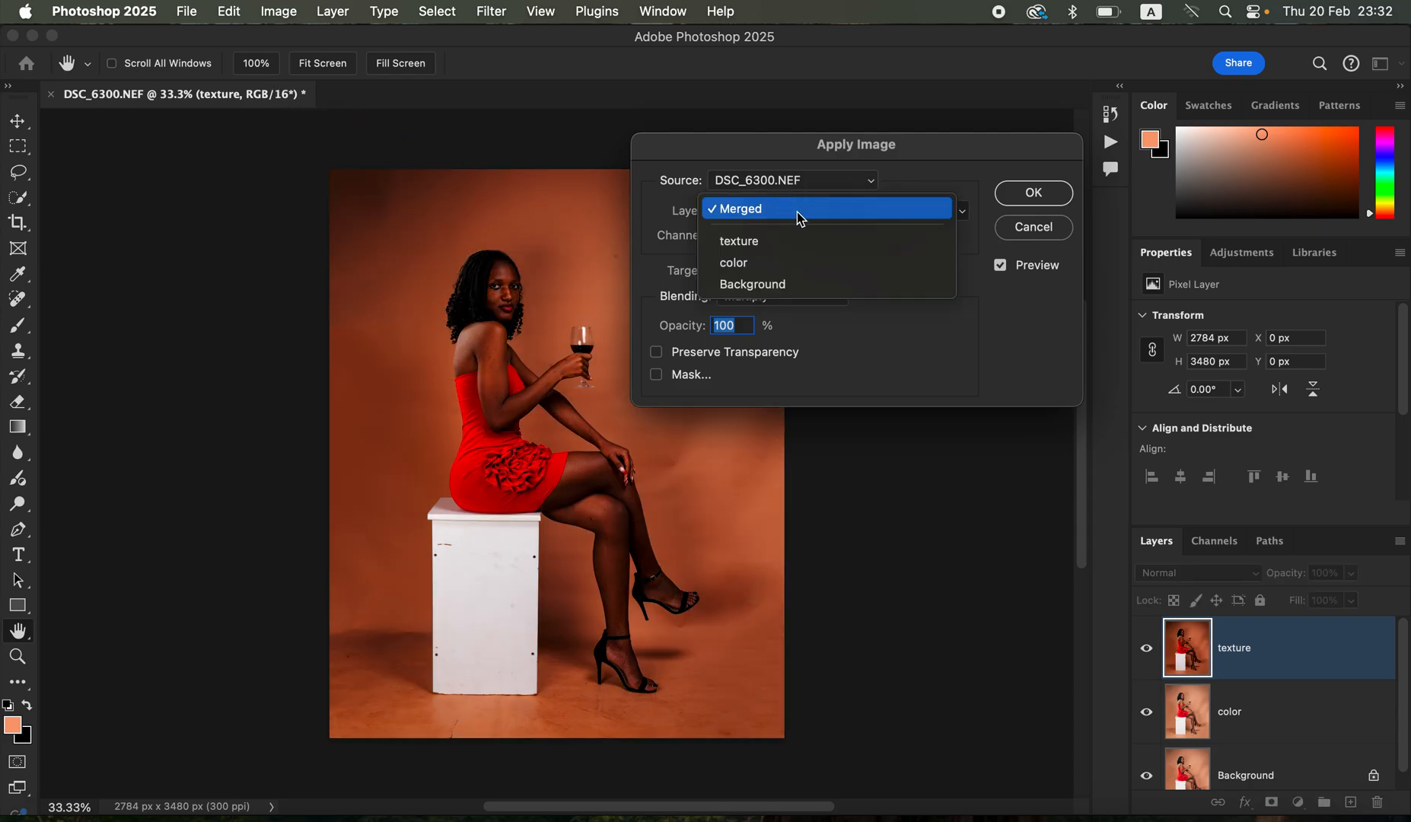
{"action": "left_click", "coordinate": [799, 270]}
{"action": "left_click", "coordinate": [800, 303]}
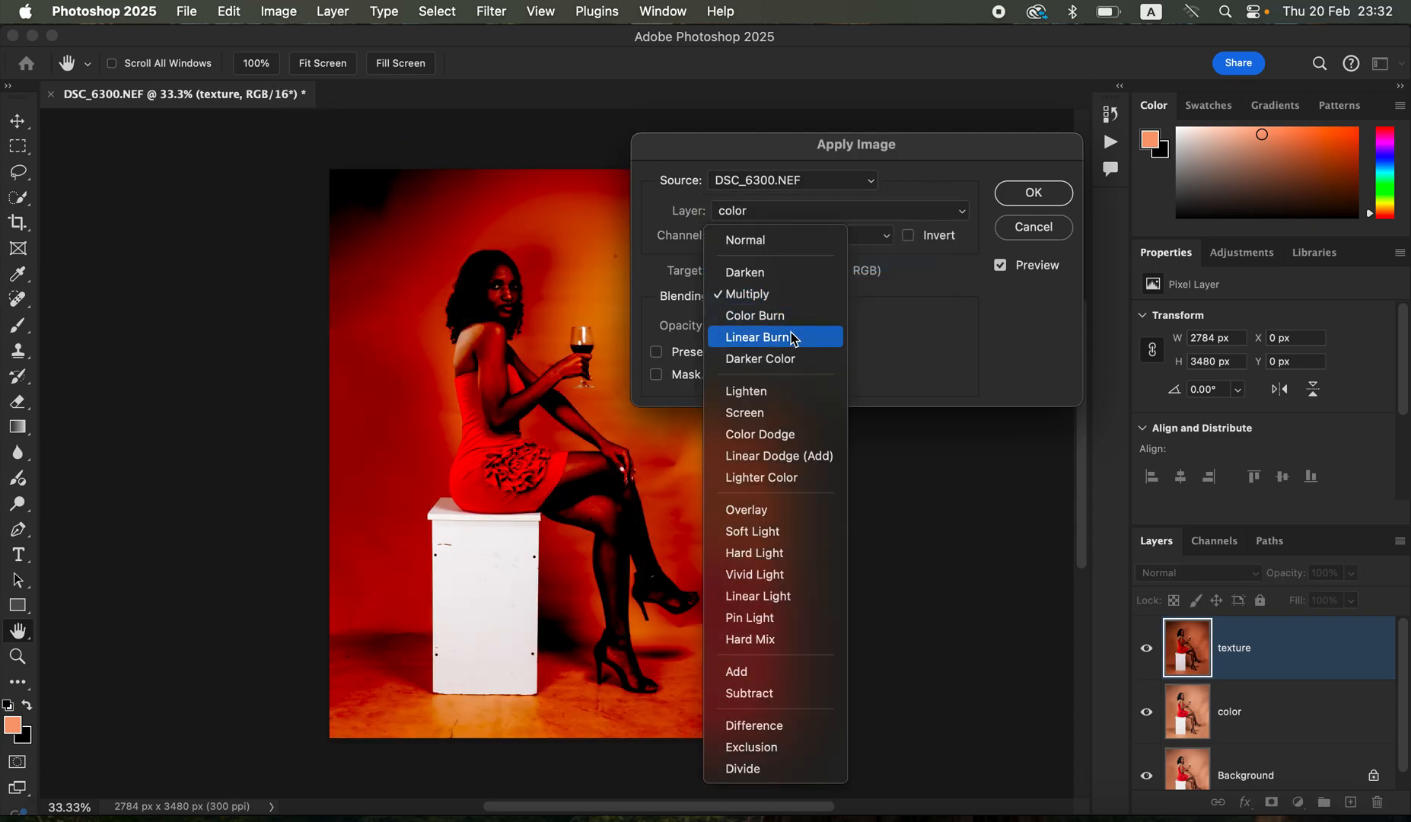
{"action": "left_click", "coordinate": [772, 671]}
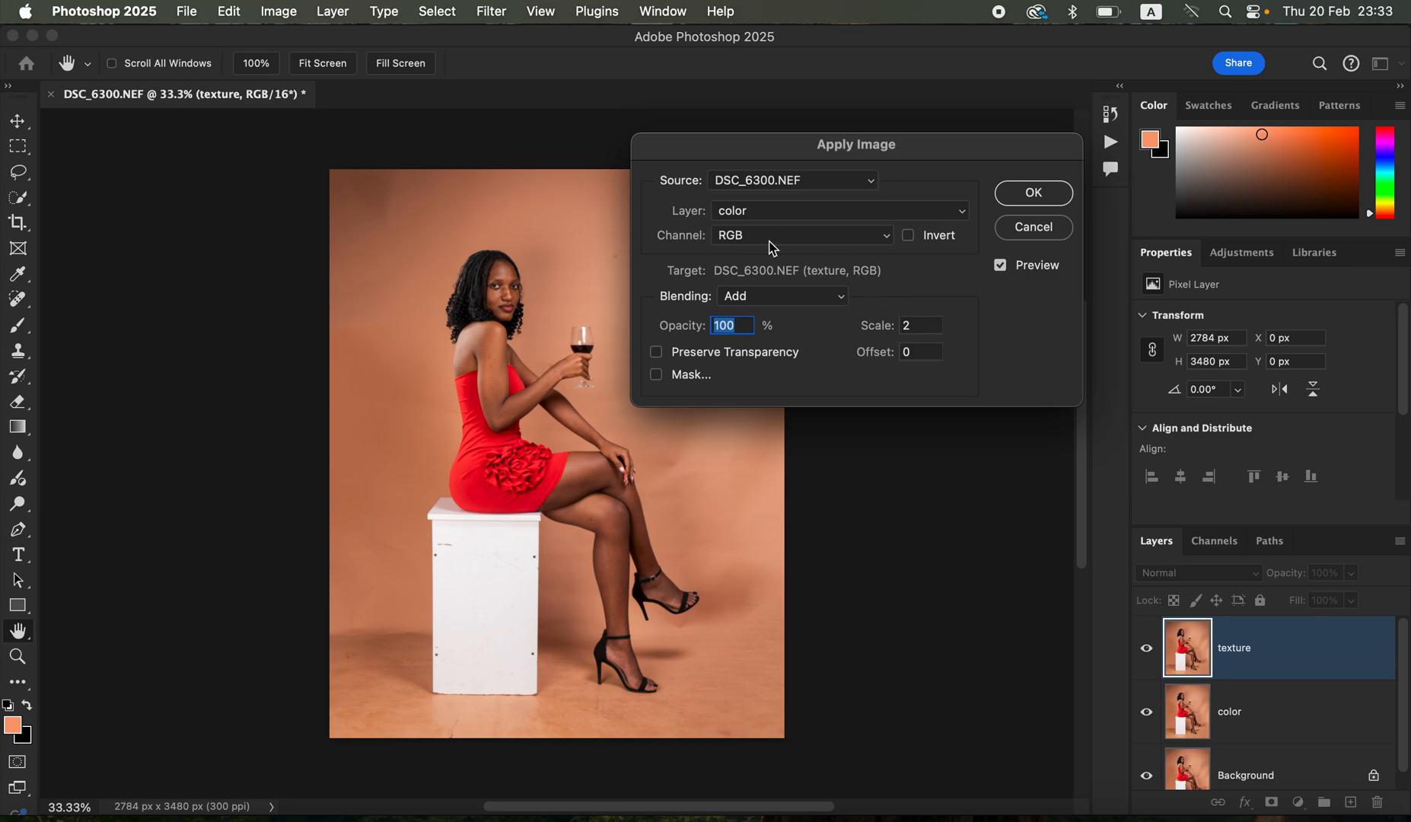
{"action": "left_click", "coordinate": [909, 239]}
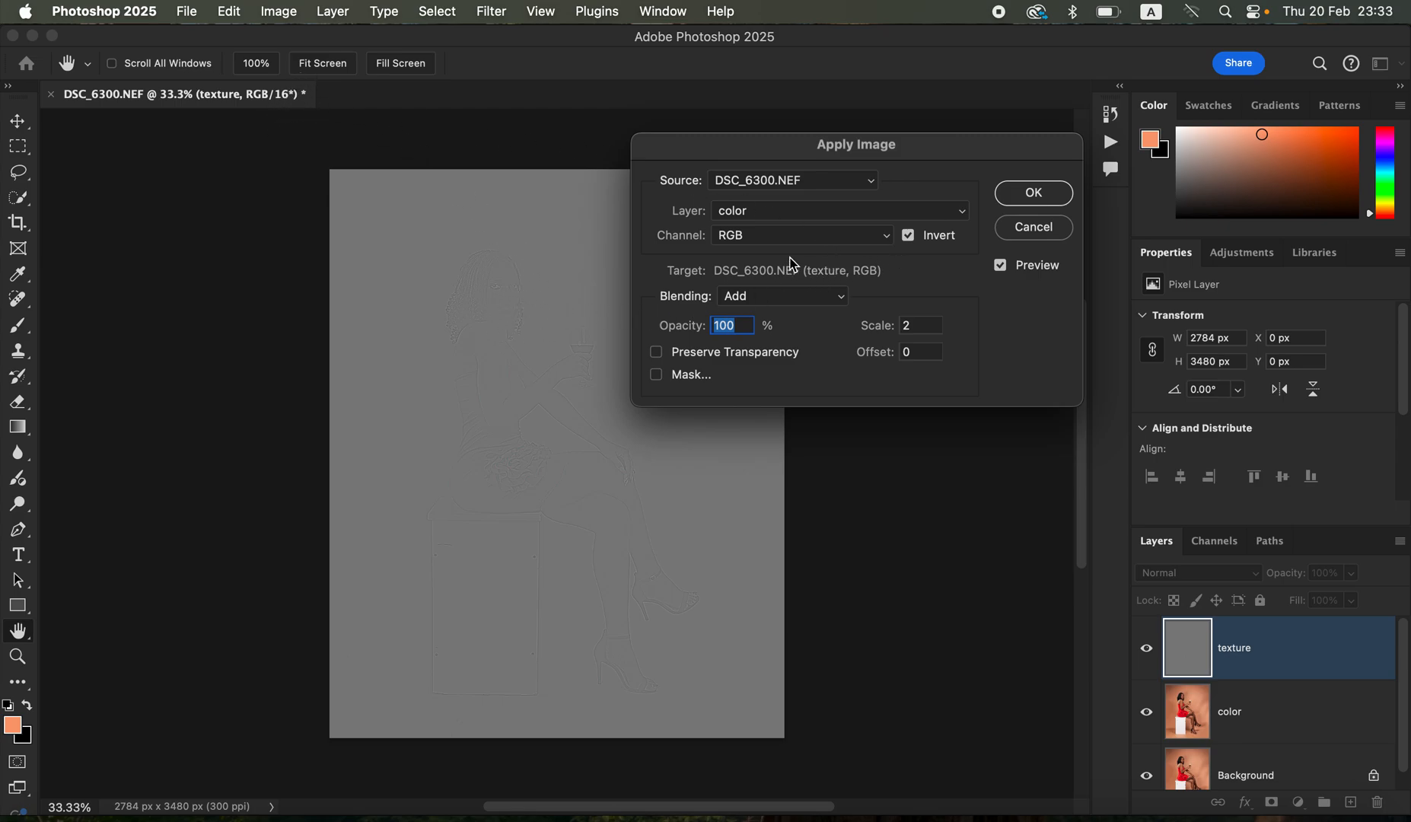
- Try the non-inverted Apply Image variant with Subtract blending, scale 2 and offset 128
{"action": "left_click", "coordinate": [795, 212]}
{"action": "left_click", "coordinate": [797, 210]}
{"action": "left_click", "coordinate": [910, 238]}
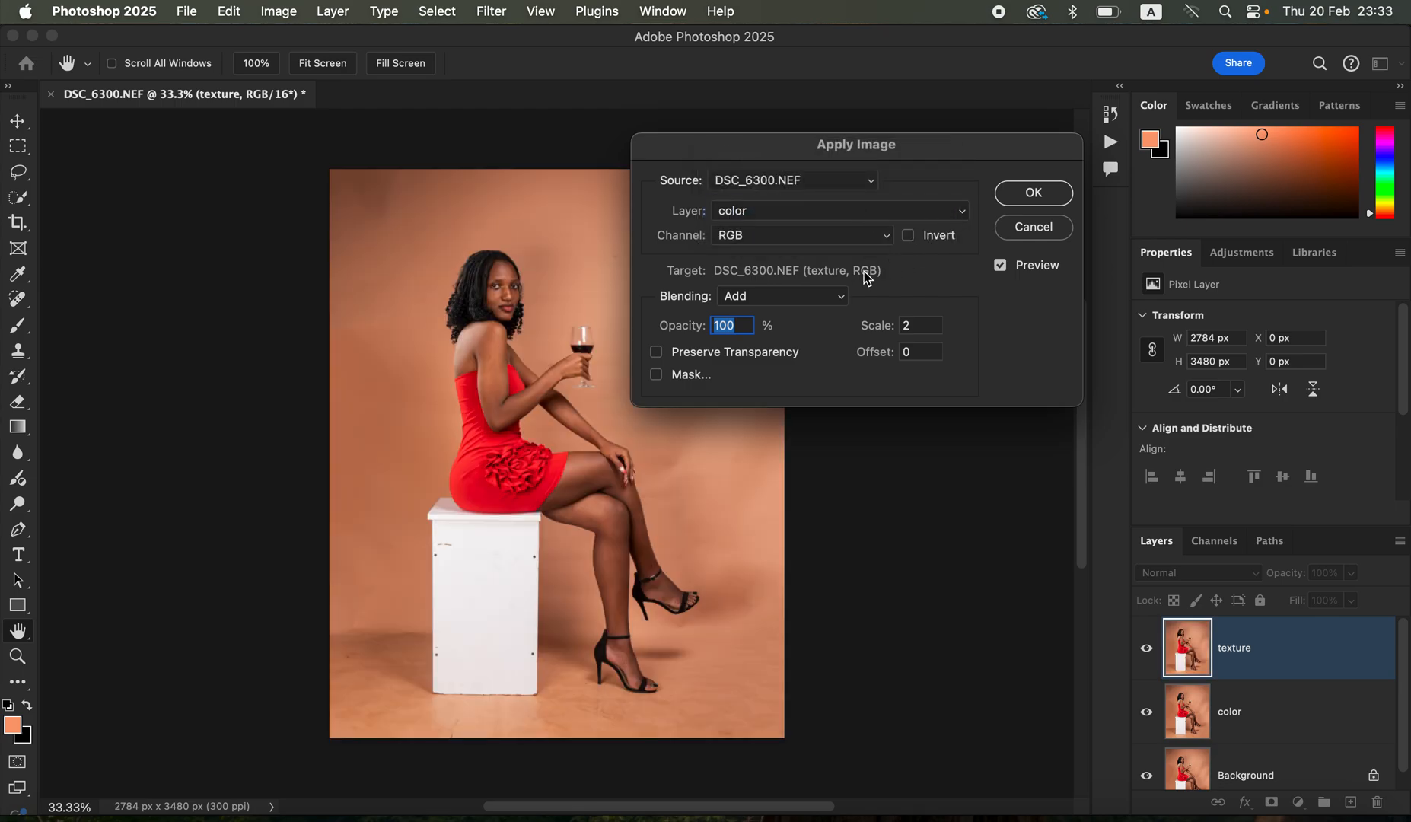
{"action": "left_click", "coordinate": [804, 296]}
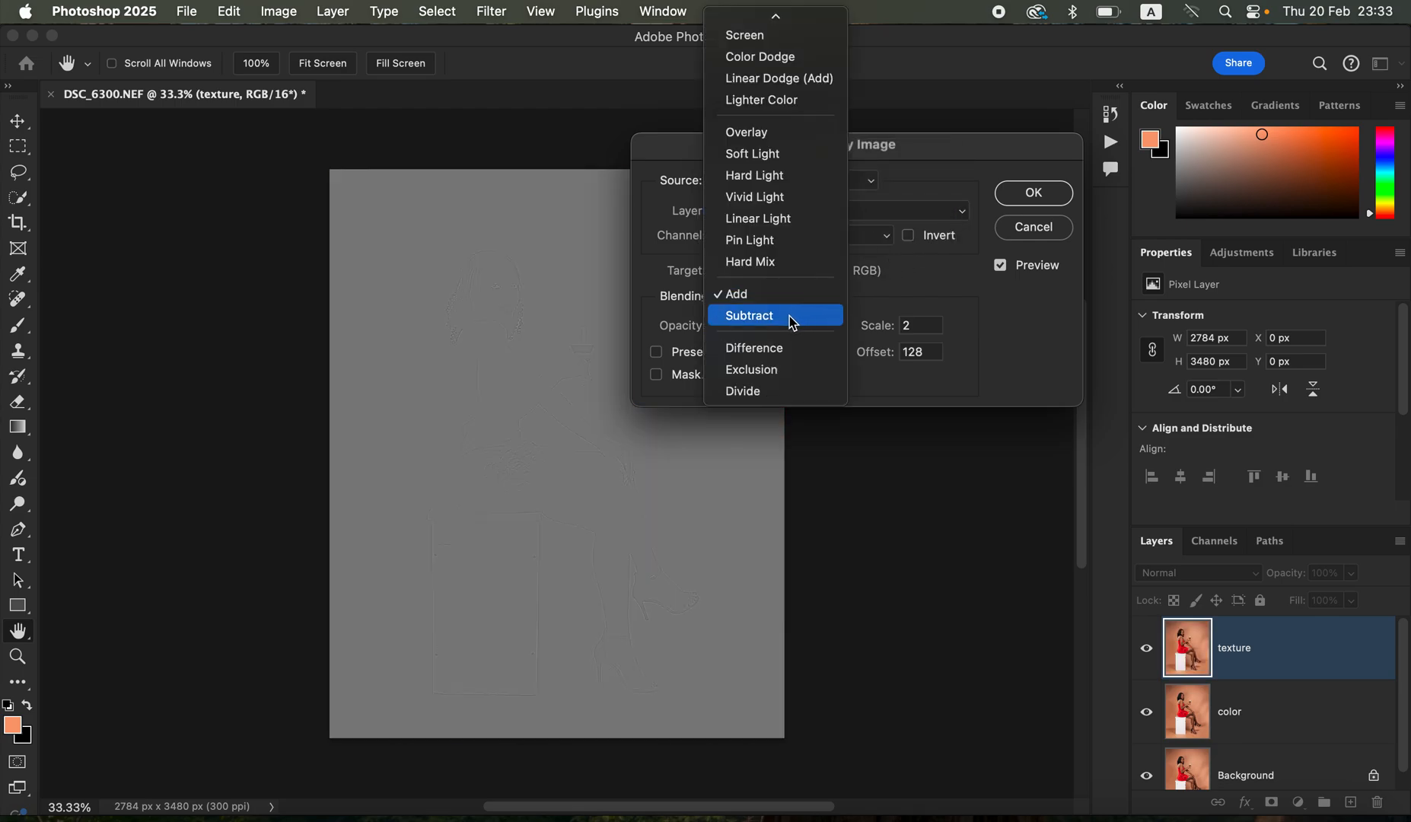
{"action": "left_click", "coordinate": [791, 315]}
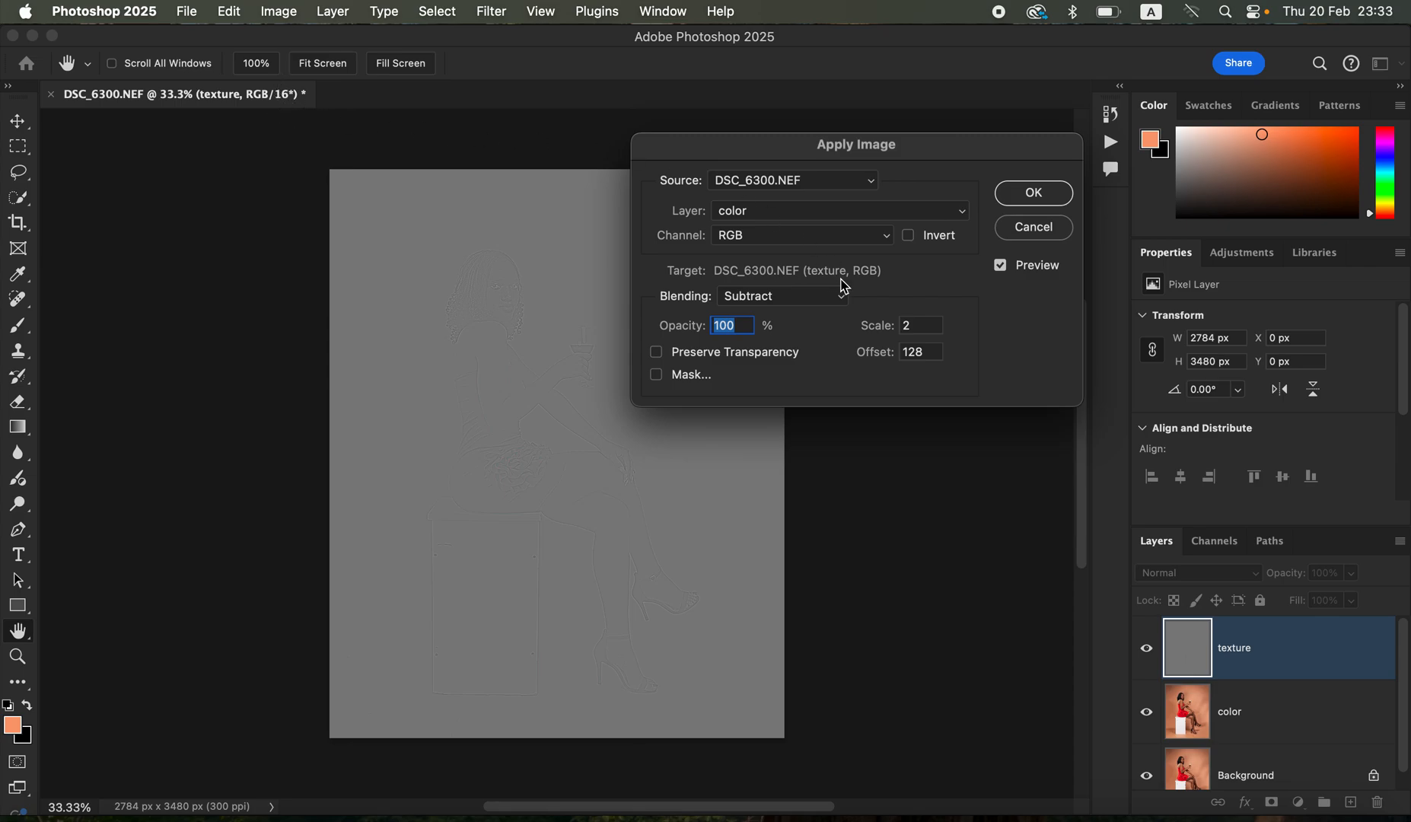
- Return Apply Image to inverted Add blending with scale 2 and offset 0, and apply it to the texture layer
{"action": "left_click", "coordinate": [805, 297]}
{"action": "left_click", "coordinate": [795, 275]}
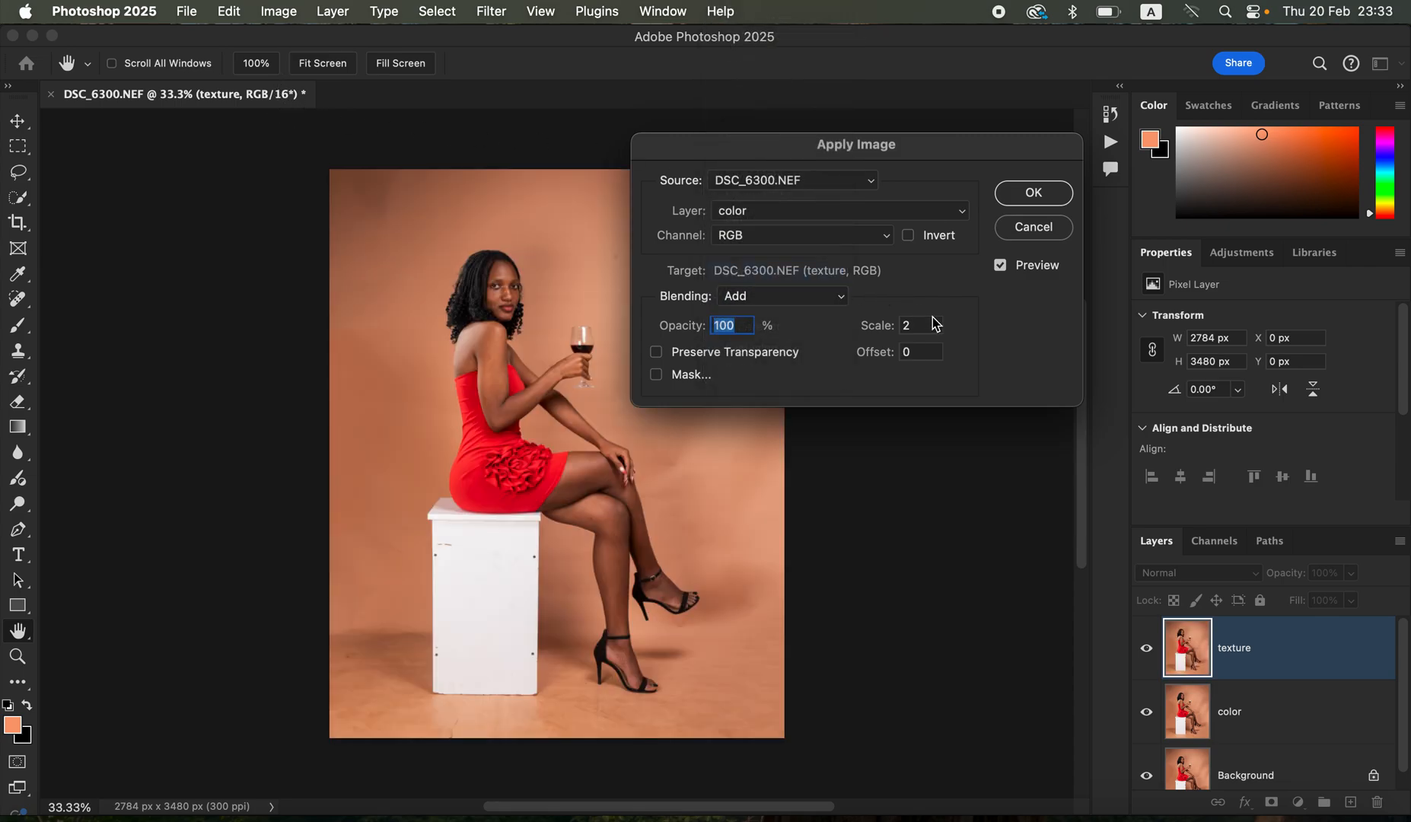
{"action": "left_click", "coordinate": [910, 237]}
{"action": "left_click", "coordinate": [1029, 194]}
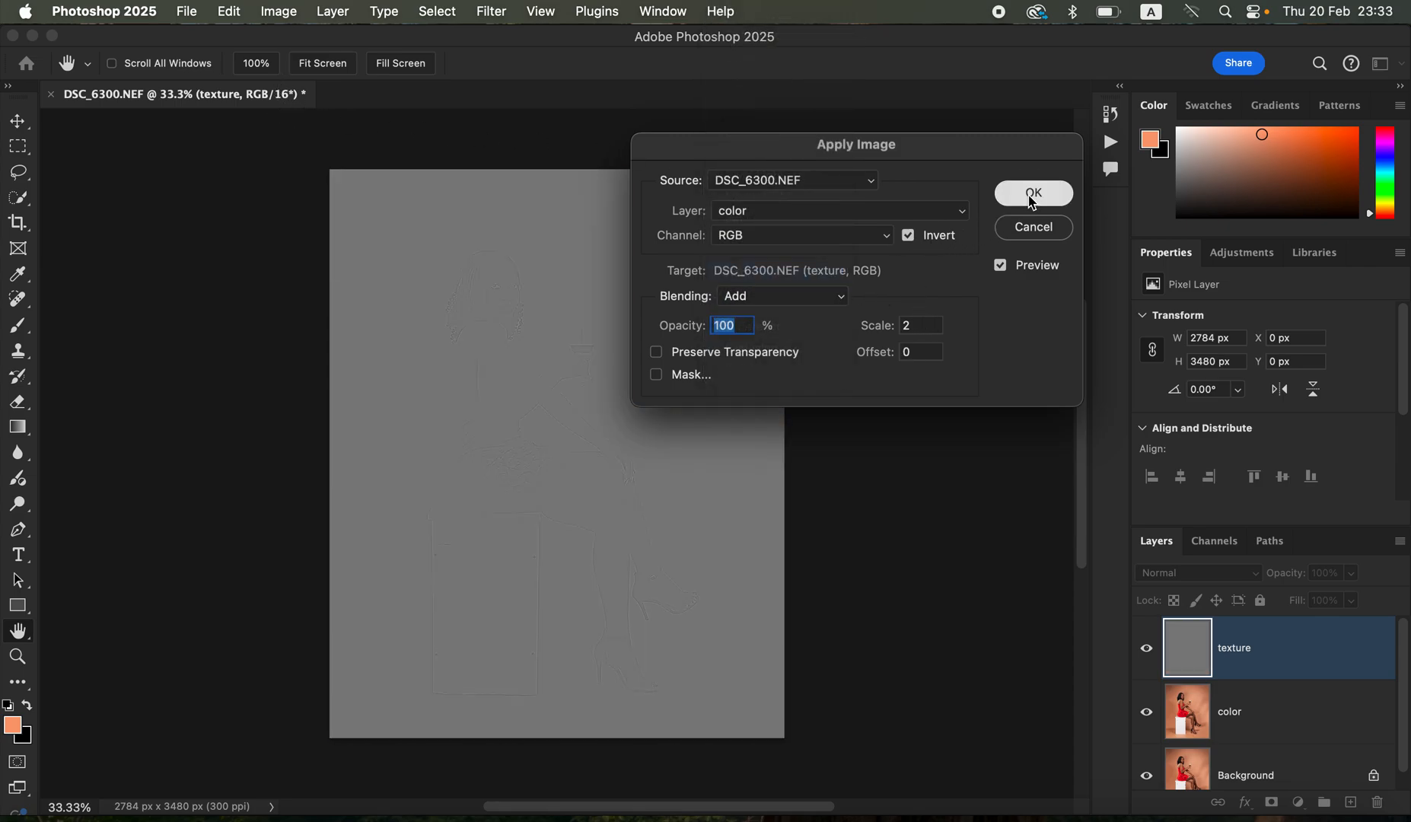
- Set the texture layer's blend mode to Linear Light and group it with the color layer
{"action": "left_click", "coordinate": [1210, 577]}
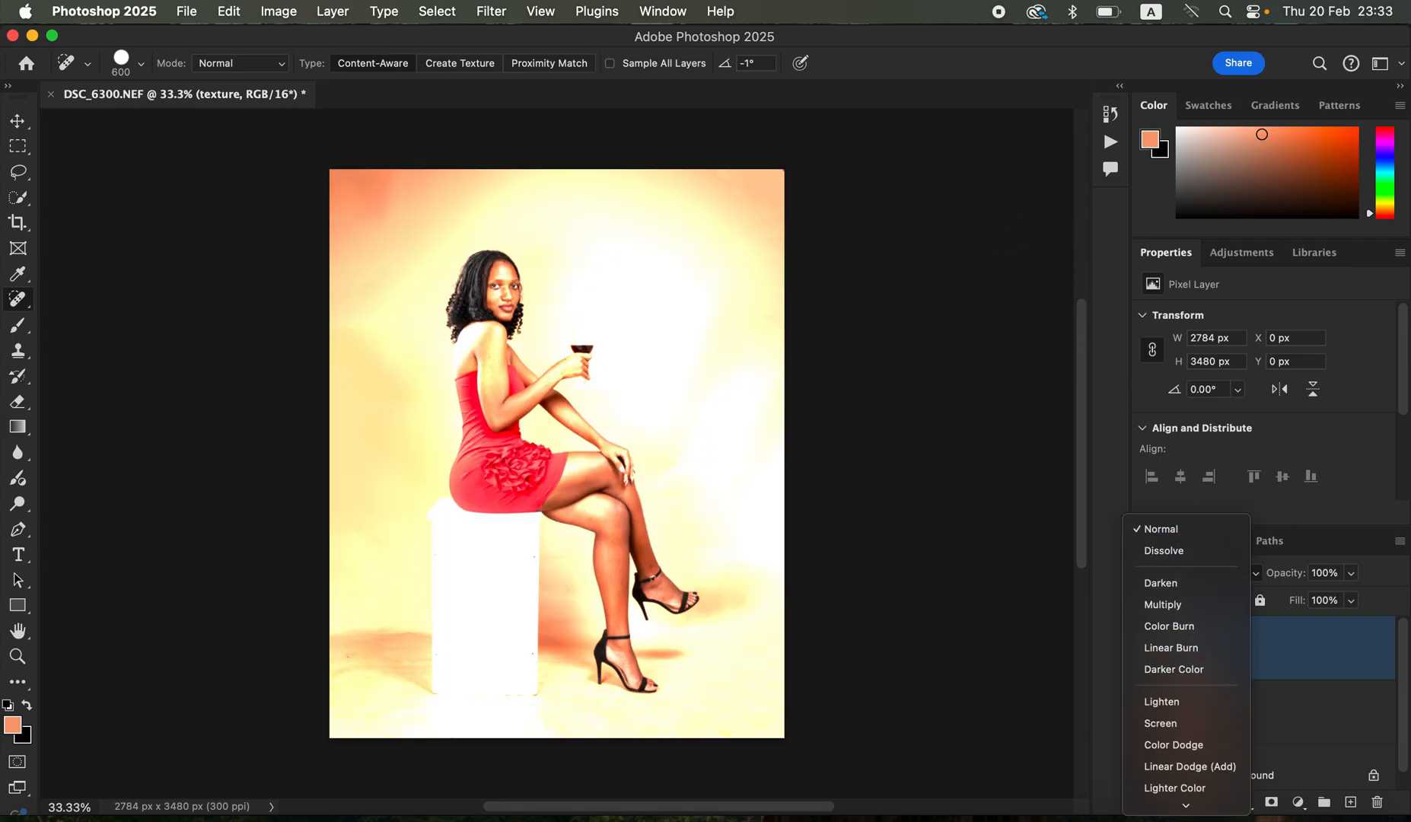
{"action": "left_click", "coordinate": [1205, 693]}
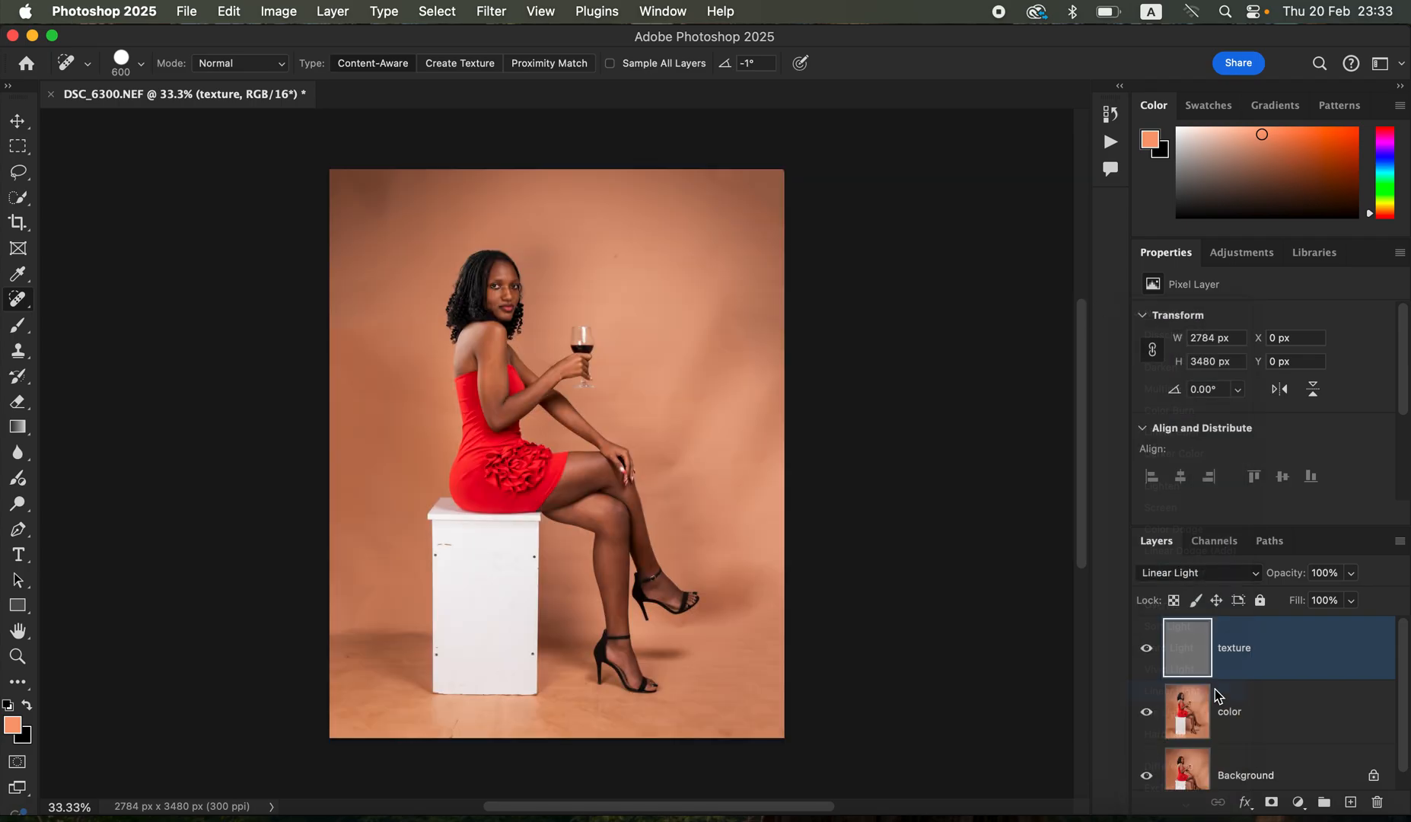
{"action": "left_click", "coordinate": [1301, 733], "text": "shift"}
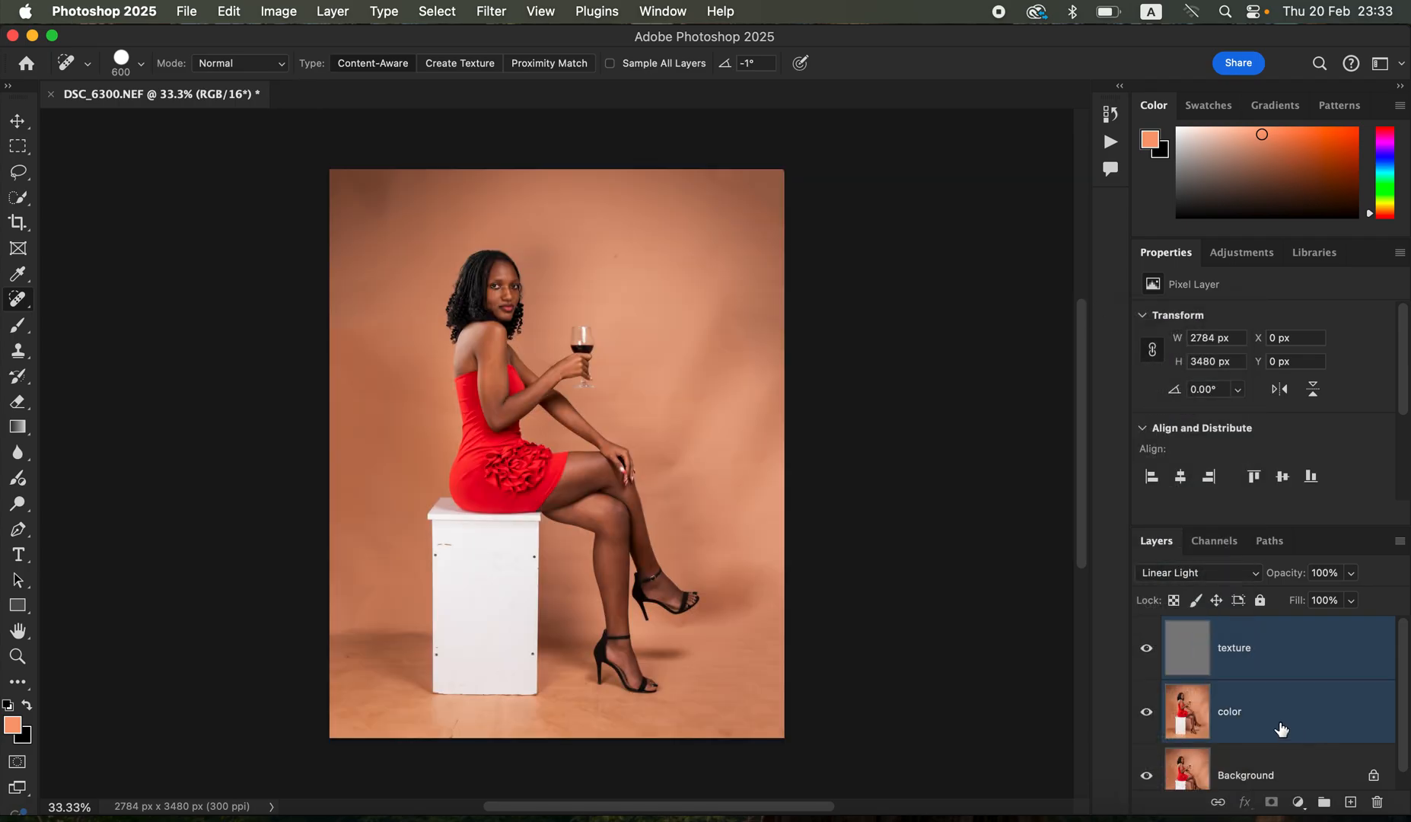
{"action": "key", "text": "super+g"}
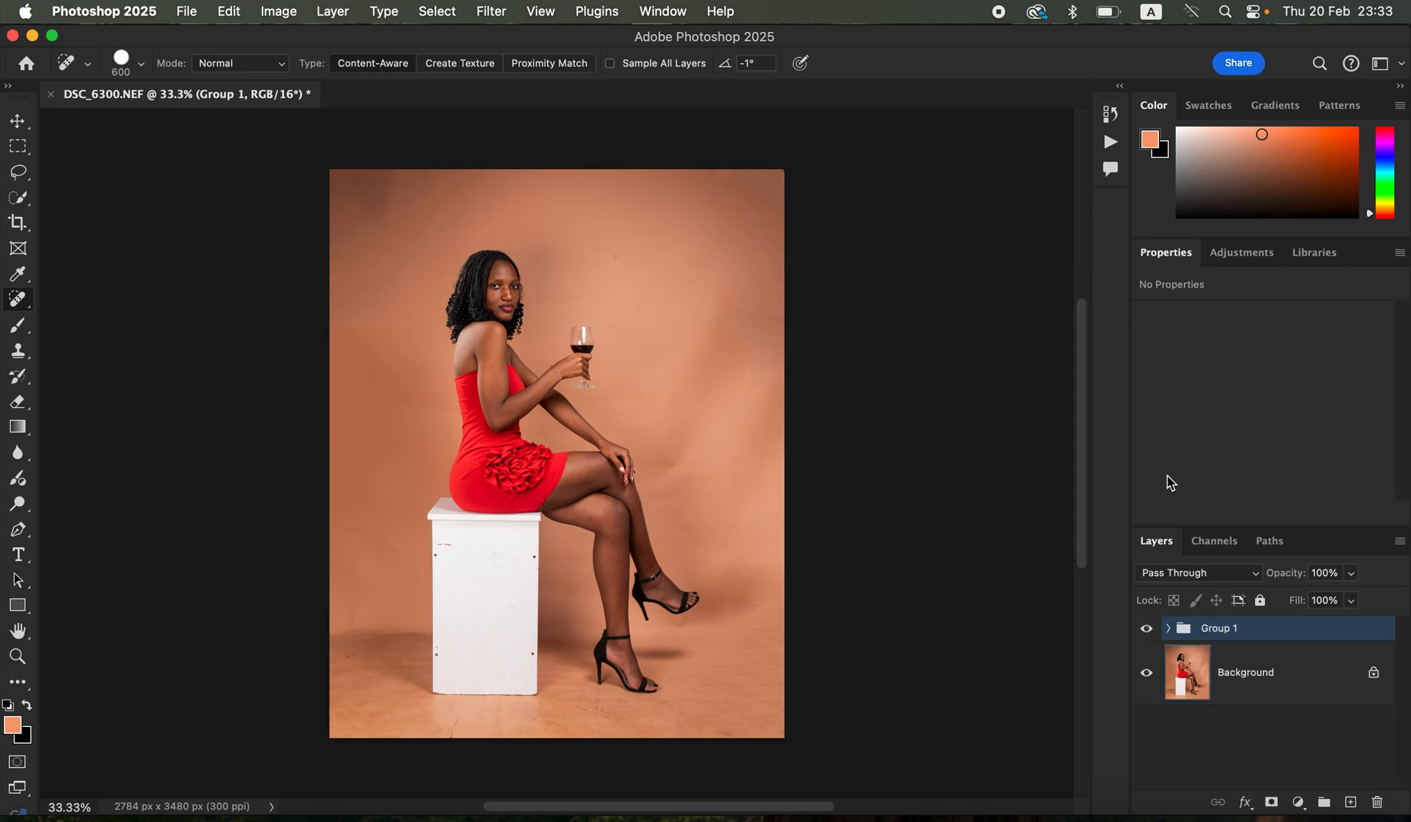
- Expand the group, select the color layer and activate the Mixer Brush, checking its soft round tip and load options
{"action": "left_click", "coordinate": [1169, 629]}
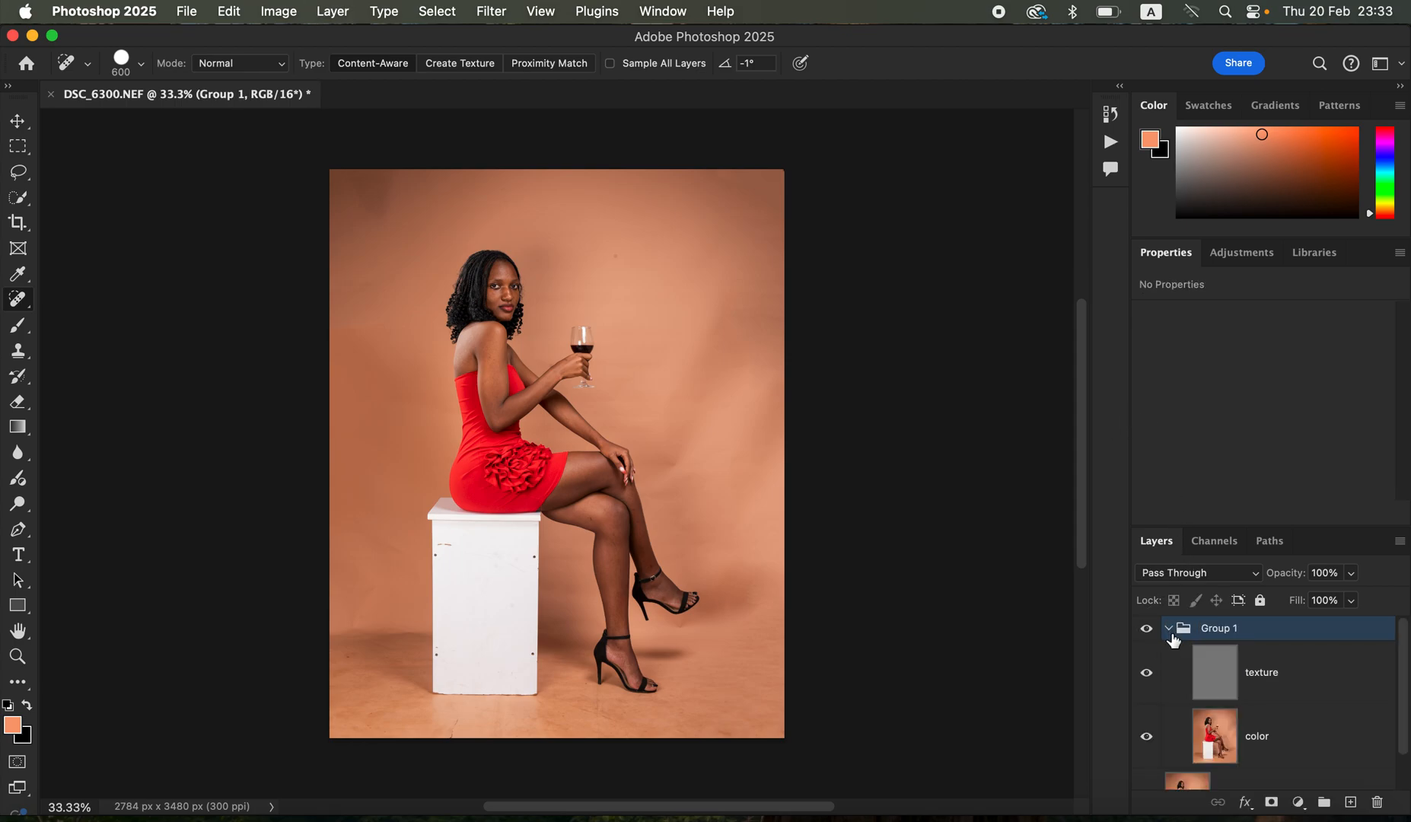
{"action": "left_click", "coordinate": [1287, 746]}
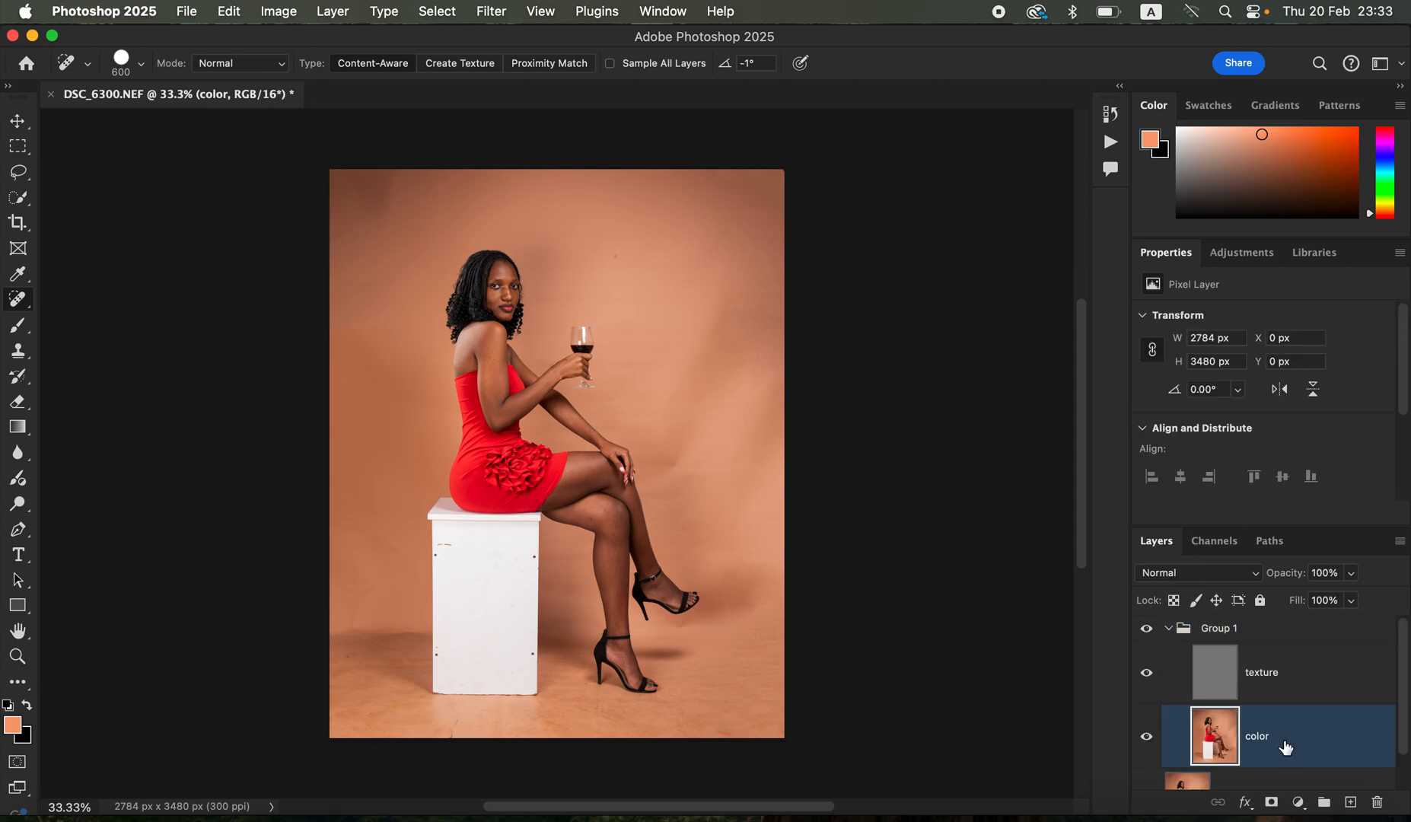
{"action": "left_click", "coordinate": [19, 329]}
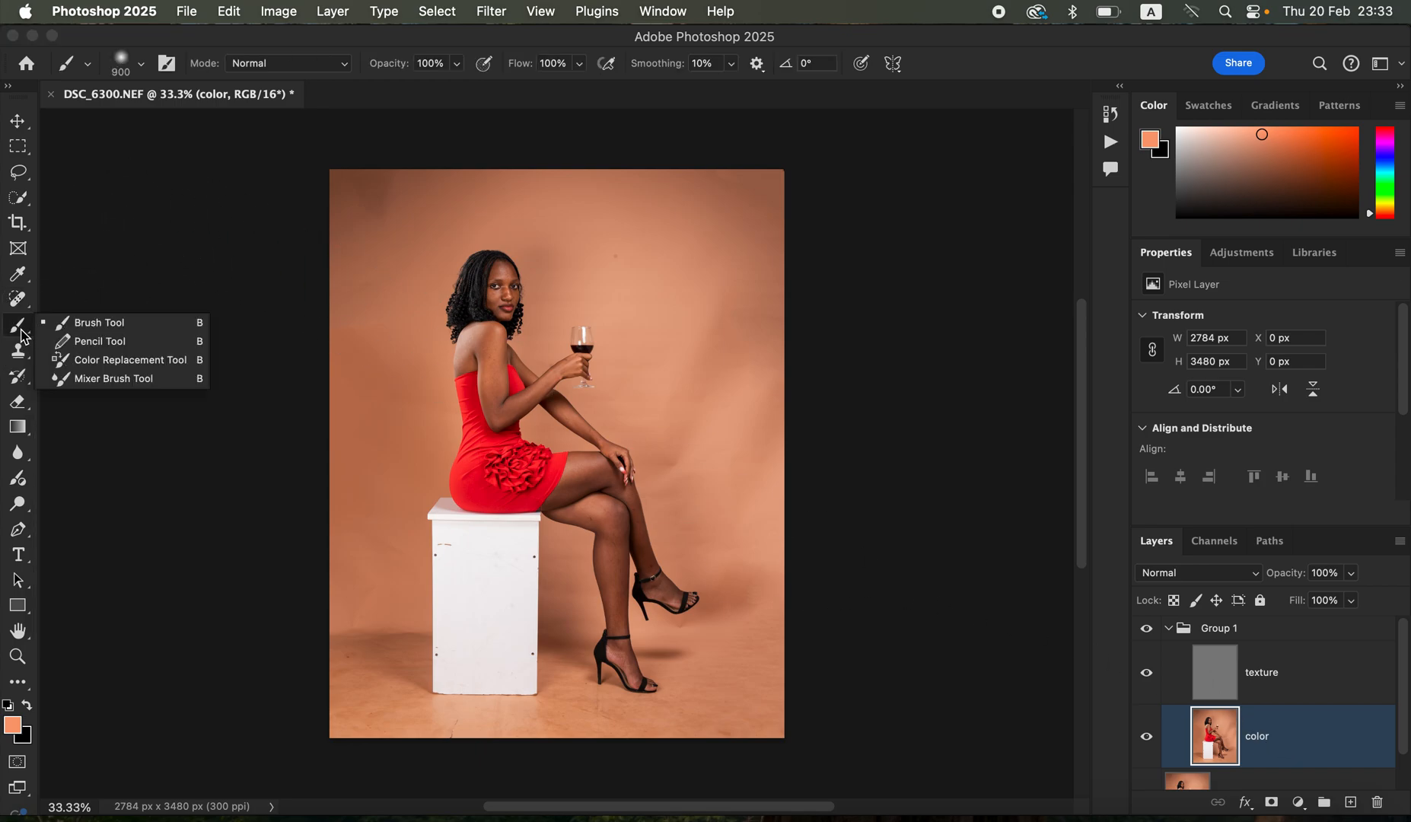
{"action": "left_click", "coordinate": [107, 378]}
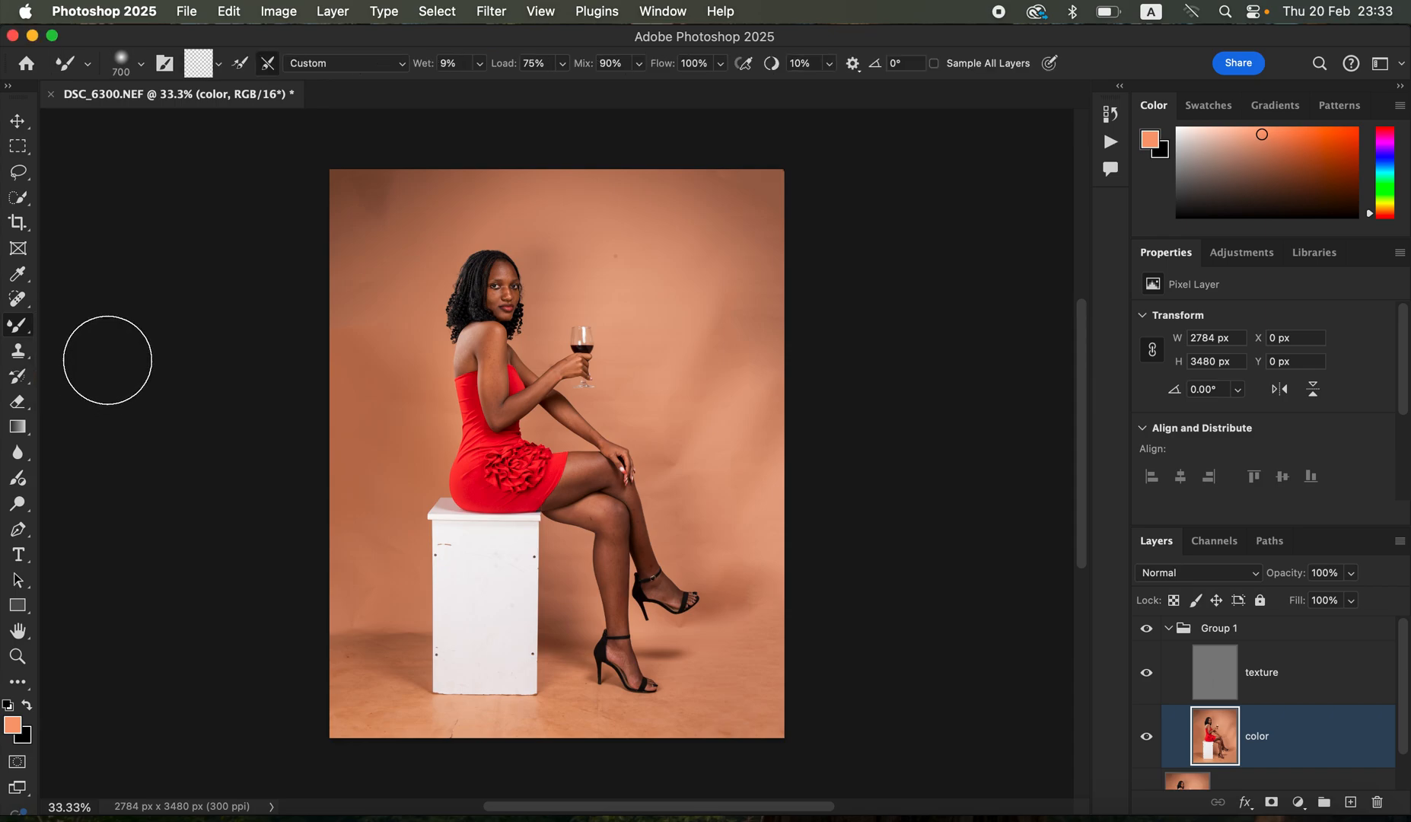
{"action": "left_click", "coordinate": [140, 67]}
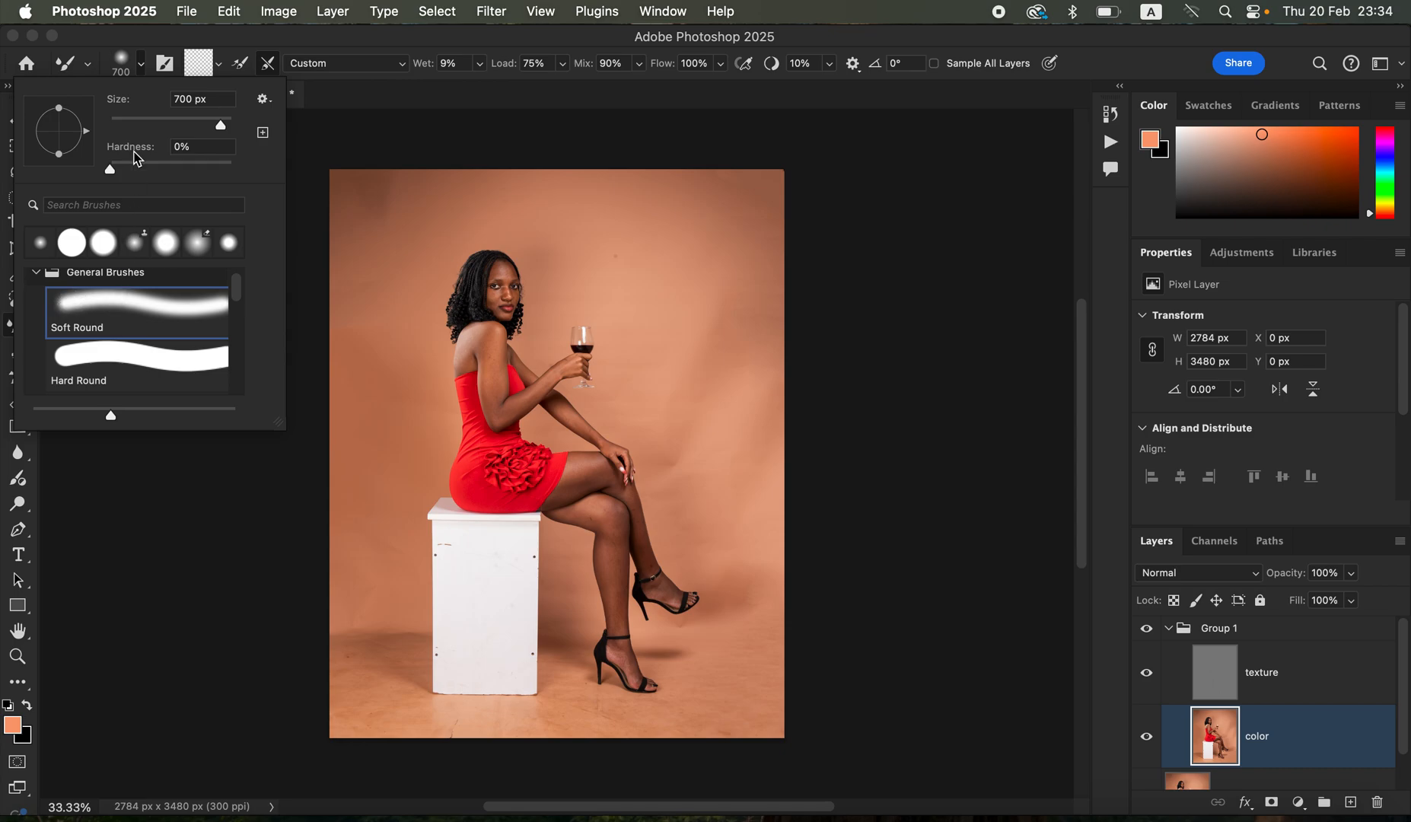
{"action": "left_click", "coordinate": [219, 63]}
{"action": "left_click", "coordinate": [230, 113]}
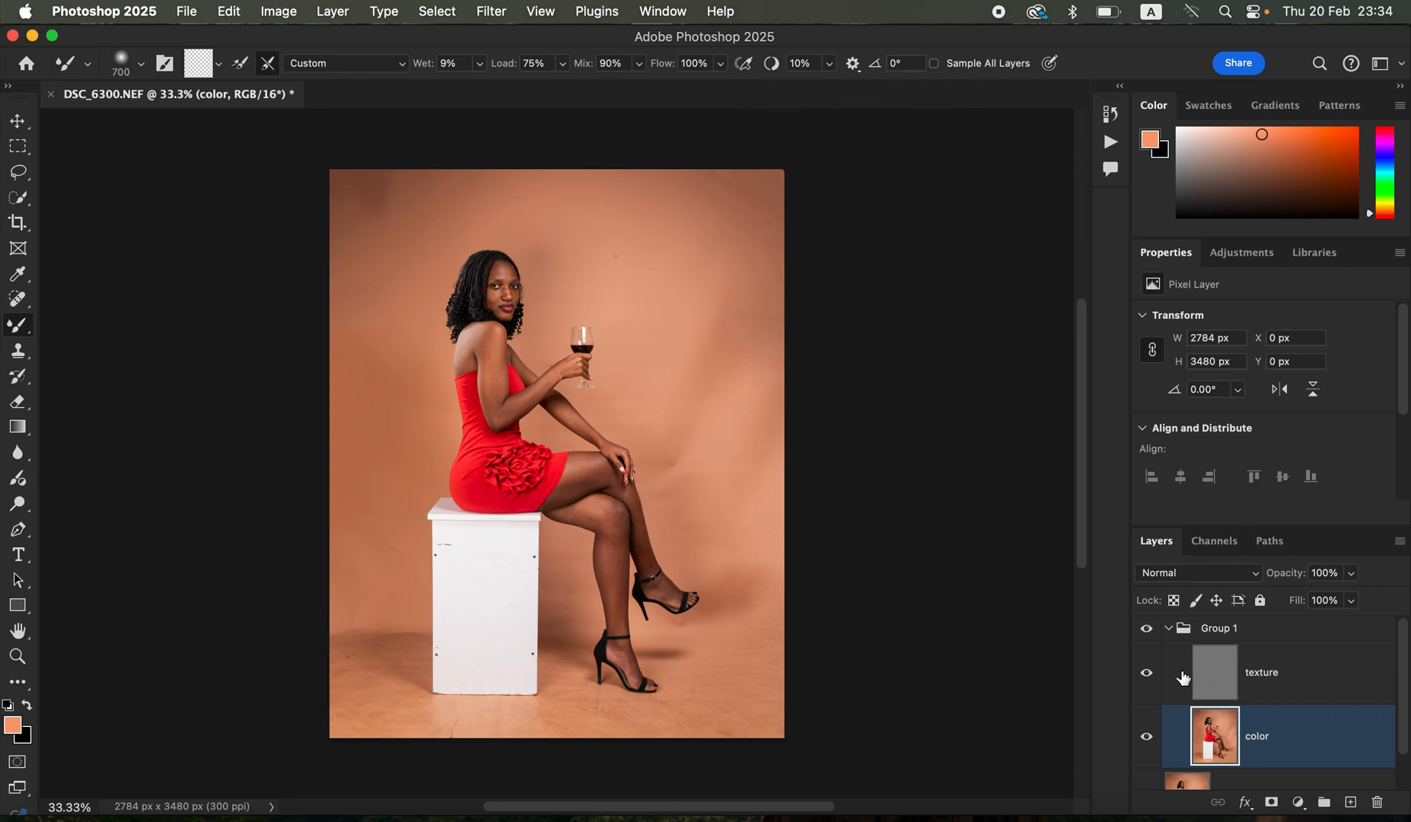
- Hide the texture layer and blend the skin of the shoulder and arm on the color layer with the Mixer Brush at size 100
{"action": "left_click", "coordinate": [1147, 674]}
{"action": "key", "text": "super+plus"}
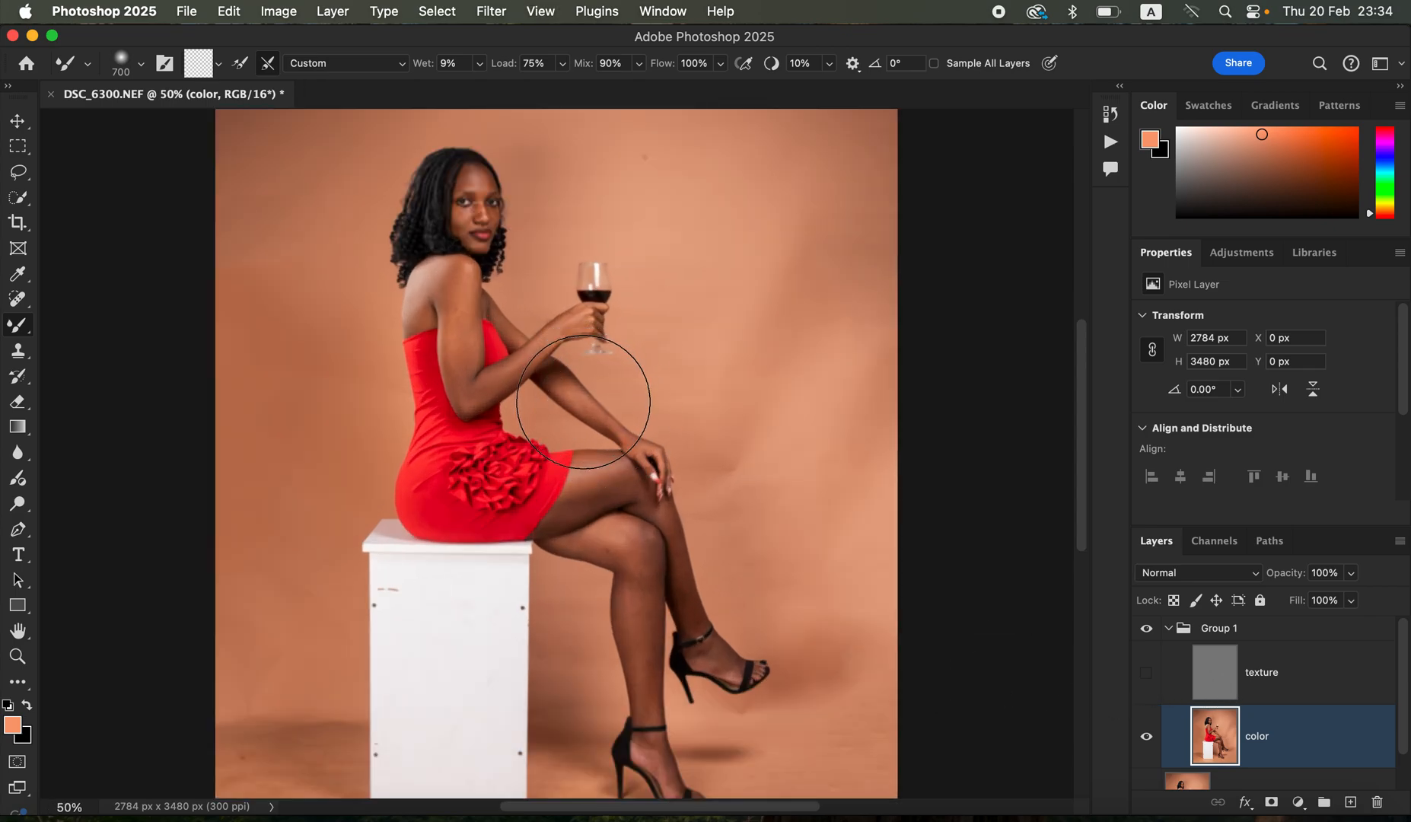
{"action": "key", "text": "bracketleft"}
{"action": "key", "text": "bracketleft"}
{"action": "key", "text": "bracketleft"}
{"action": "key", "text": "bracketleft"}
{"action": "key", "text": "bracketleft"}
{"action": "key", "text": "bracketleft"}
{"action": "key", "text": "bracketleft"}
{"action": "key", "text": "bracketleft"}
{"action": "key", "text": "bracketleft"}
{"action": "key", "text": "bracketleft"}
{"action": "key", "text": "super+equal"}
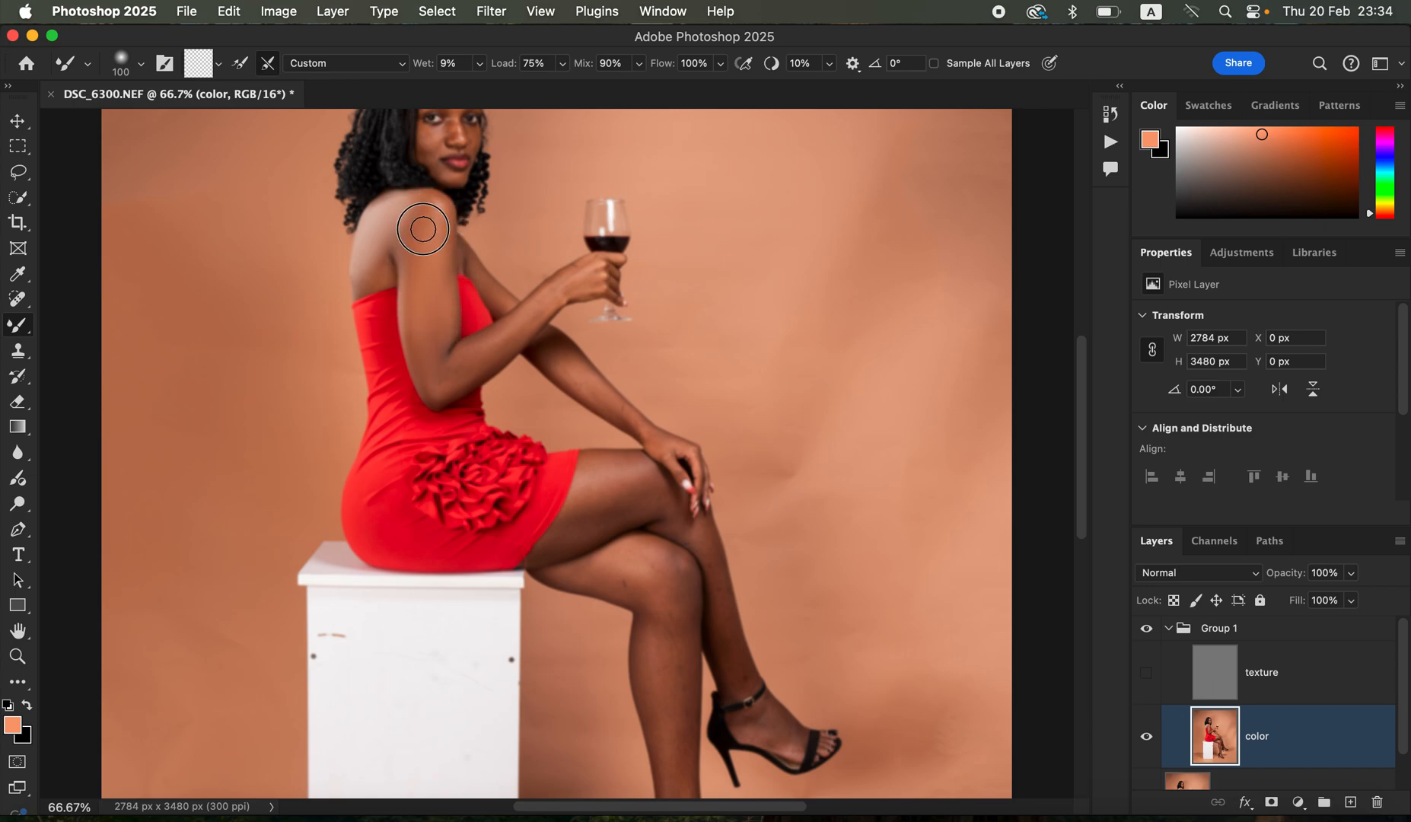
{"action": "mouse_move", "coordinate": [420, 235]}
{"action": "left_mouse_down"}
{"action": "mouse_move", "coordinate": [423, 213]}
{"action": "mouse_move", "coordinate": [411, 219]}
{"action": "left_mouse_up"}
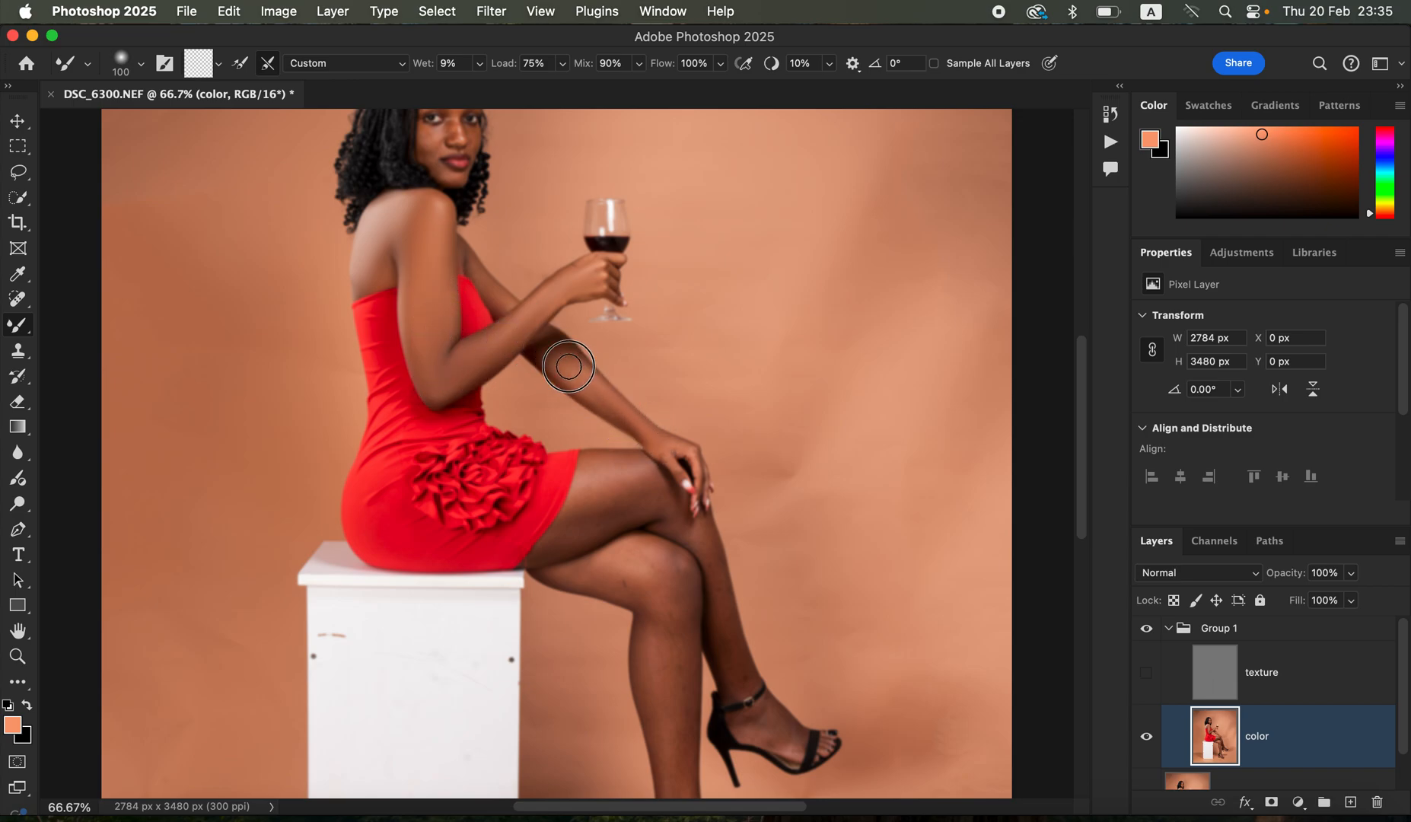
{"action": "mouse_move", "coordinate": [440, 213]}
{"action": "left_mouse_down"}
{"action": "mouse_move", "coordinate": [423, 204]}
{"action": "mouse_move", "coordinate": [441, 236]}
{"action": "mouse_move", "coordinate": [433, 366]}
{"action": "mouse_move", "coordinate": [456, 378]}
{"action": "left_mouse_up"}
- Blend the skin of the upper crossed leg from the thigh down to the foot with the Mixer Brush at size 90
{"action": "key", "text": "bracketleft"}
{"action": "key", "text": "bracketright"}
{"action": "key", "text": "bracketright"}
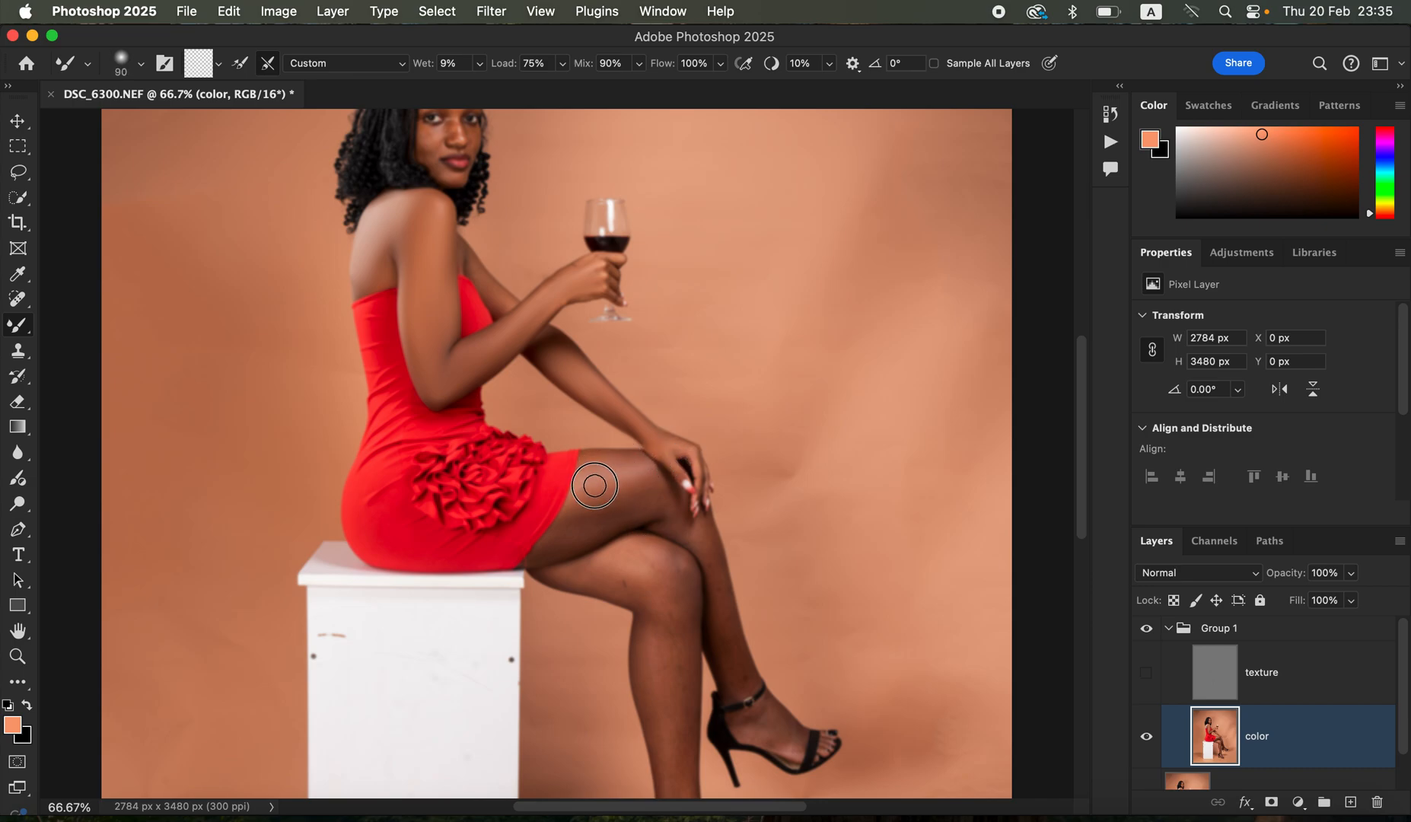
{"action": "mouse_move", "coordinate": [602, 462]}
{"action": "left_mouse_down"}
{"action": "mouse_move", "coordinate": [610, 497]}
{"action": "mouse_move", "coordinate": [582, 505]}
{"action": "mouse_move", "coordinate": [644, 489]}
{"action": "mouse_move", "coordinate": [560, 538]}
{"action": "mouse_move", "coordinate": [627, 484]}
{"action": "mouse_move", "coordinate": [598, 472]}
{"action": "mouse_move", "coordinate": [668, 498]}
{"action": "mouse_move", "coordinate": [715, 584]}
{"action": "mouse_move", "coordinate": [736, 669]}
{"action": "mouse_move", "coordinate": [714, 577]}
{"action": "mouse_move", "coordinate": [731, 668]}
{"action": "mouse_move", "coordinate": [765, 729]}
{"action": "mouse_move", "coordinate": [742, 719]}
{"action": "mouse_move", "coordinate": [785, 743]}
{"action": "mouse_move", "coordinate": [765, 705]}
{"action": "mouse_move", "coordinate": [745, 716]}
{"action": "mouse_move", "coordinate": [787, 736]}
{"action": "left_mouse_up"}
- Smooth the thigh and knee of the supporting leg with the Mixer Brush at size 150
{"action": "key", "text": "bracketright"}
{"action": "key", "text": "bracketright"}
{"action": "key", "text": "bracketright"}
{"action": "left_click", "coordinate": [606, 575]}
{"action": "mouse_move", "coordinate": [605, 575]}
{"action": "left_mouse_down"}
{"action": "mouse_move", "coordinate": [662, 600]}
{"action": "mouse_move", "coordinate": [661, 576]}
{"action": "mouse_move", "coordinate": [676, 644]}
{"action": "mouse_move", "coordinate": [677, 585]}
{"action": "left_mouse_up"}
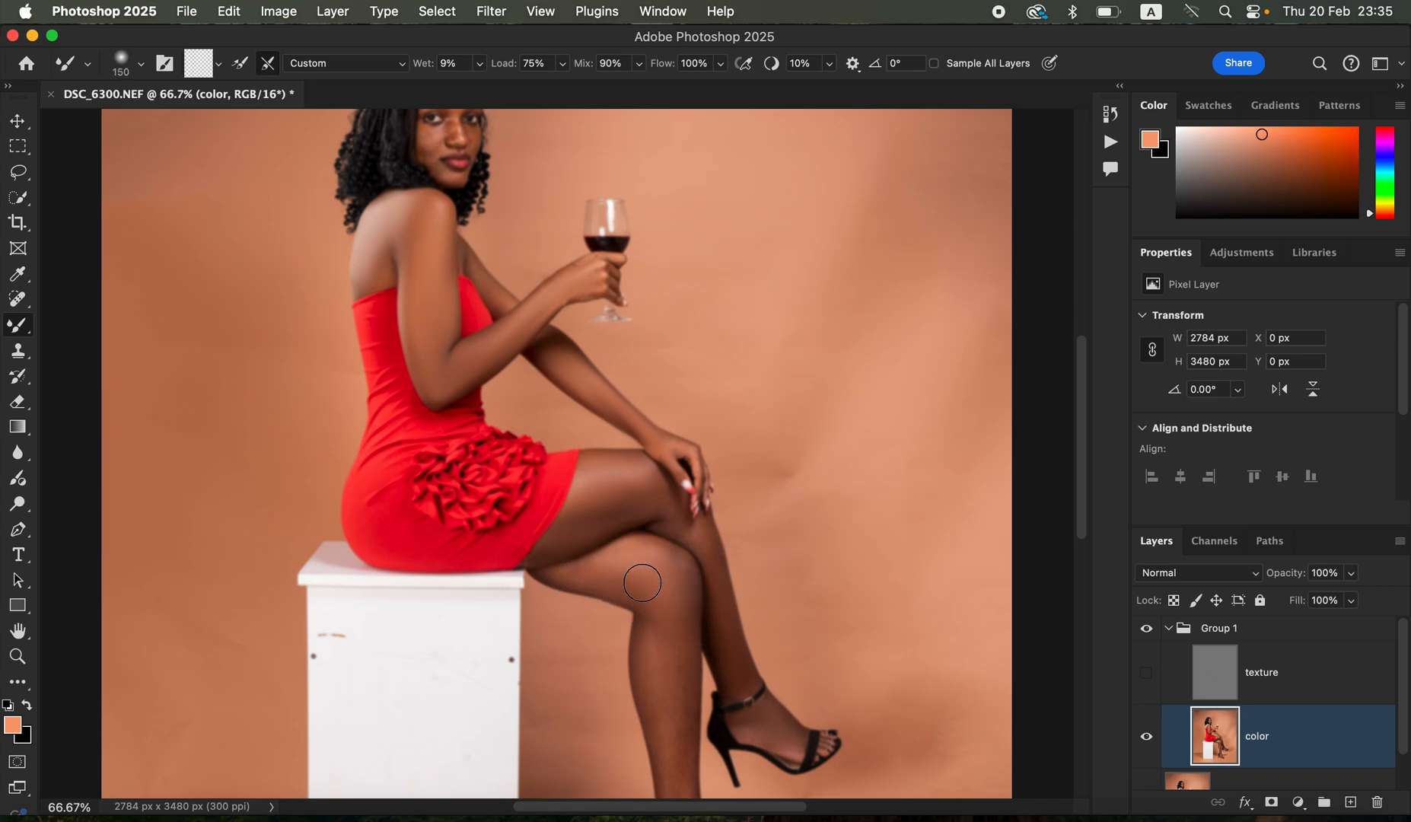
- Blend the shin of the supporting leg up to the knee with a smaller Mixer Brush of about size 80
{"action": "key", "text": "bracketleft"}
{"action": "key", "text": "bracketleft"}
{"action": "key", "text": "bracketleft"}
{"action": "key", "text": "bracketleft"}
{"action": "scroll", "coordinate": [688, 609], "scroll_direction": "down", "scroll_amount": 3}
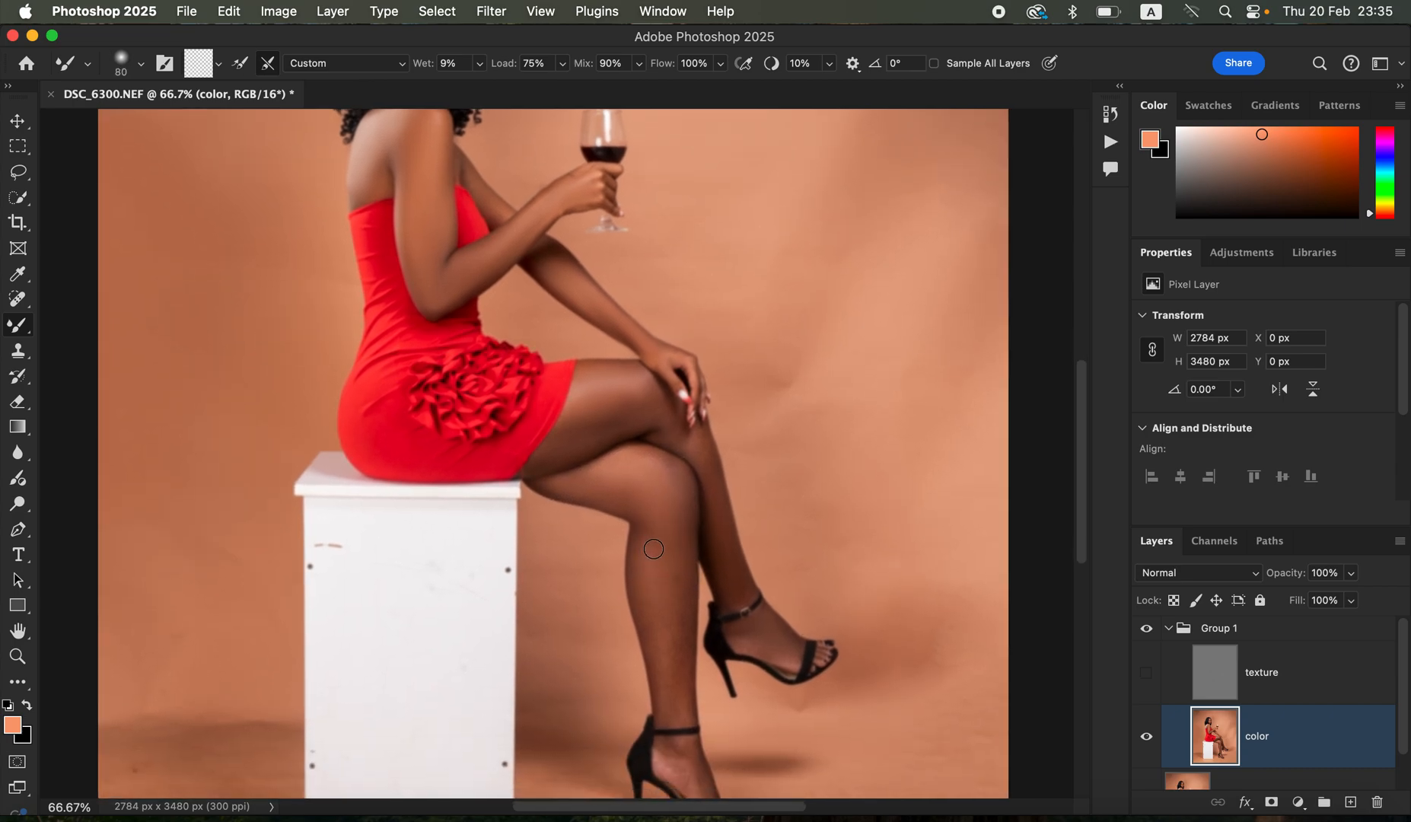
{"action": "key", "text": "bracketright"}
{"action": "left_click", "coordinate": [651, 557]}
{"action": "mouse_move", "coordinate": [653, 617]}
{"action": "left_mouse_down"}
{"action": "mouse_move", "coordinate": [681, 576]}
{"action": "mouse_move", "coordinate": [666, 693]}
{"action": "mouse_move", "coordinate": [680, 493]}
{"action": "mouse_move", "coordinate": [637, 472]}
{"action": "mouse_move", "coordinate": [661, 439]}
{"action": "left_mouse_up"}
{"action": "key", "text": "bracketleft"}
{"action": "key", "text": "bracketleft"}
{"action": "key", "text": "bracketleft"}
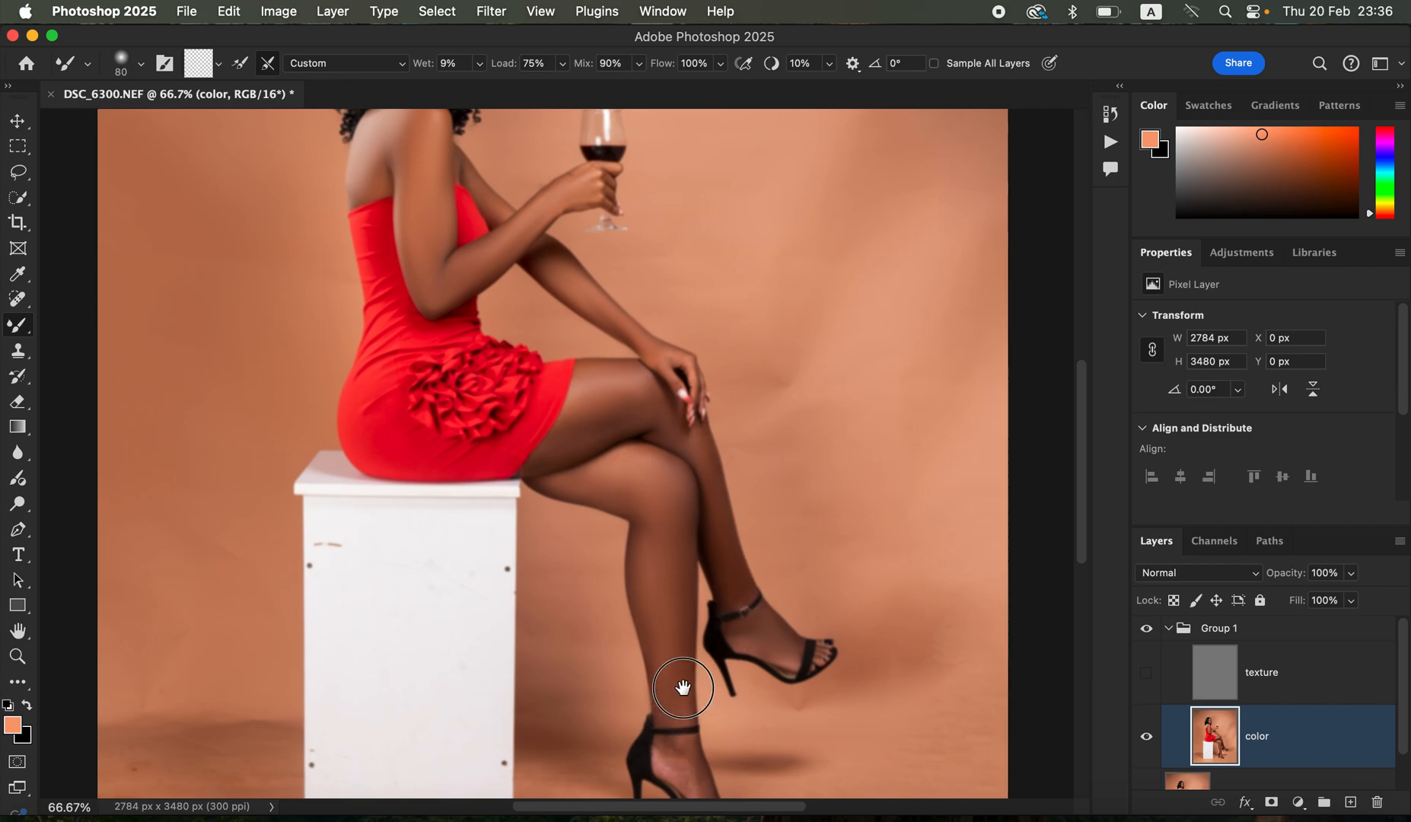
- Blend the facial skin on the color layer with the Mixer Brush at size 40, show the texture layer again and check the portrait
{"action": "scroll", "coordinate": [680, 683], "scroll_direction": "down", "scroll_amount": 2}
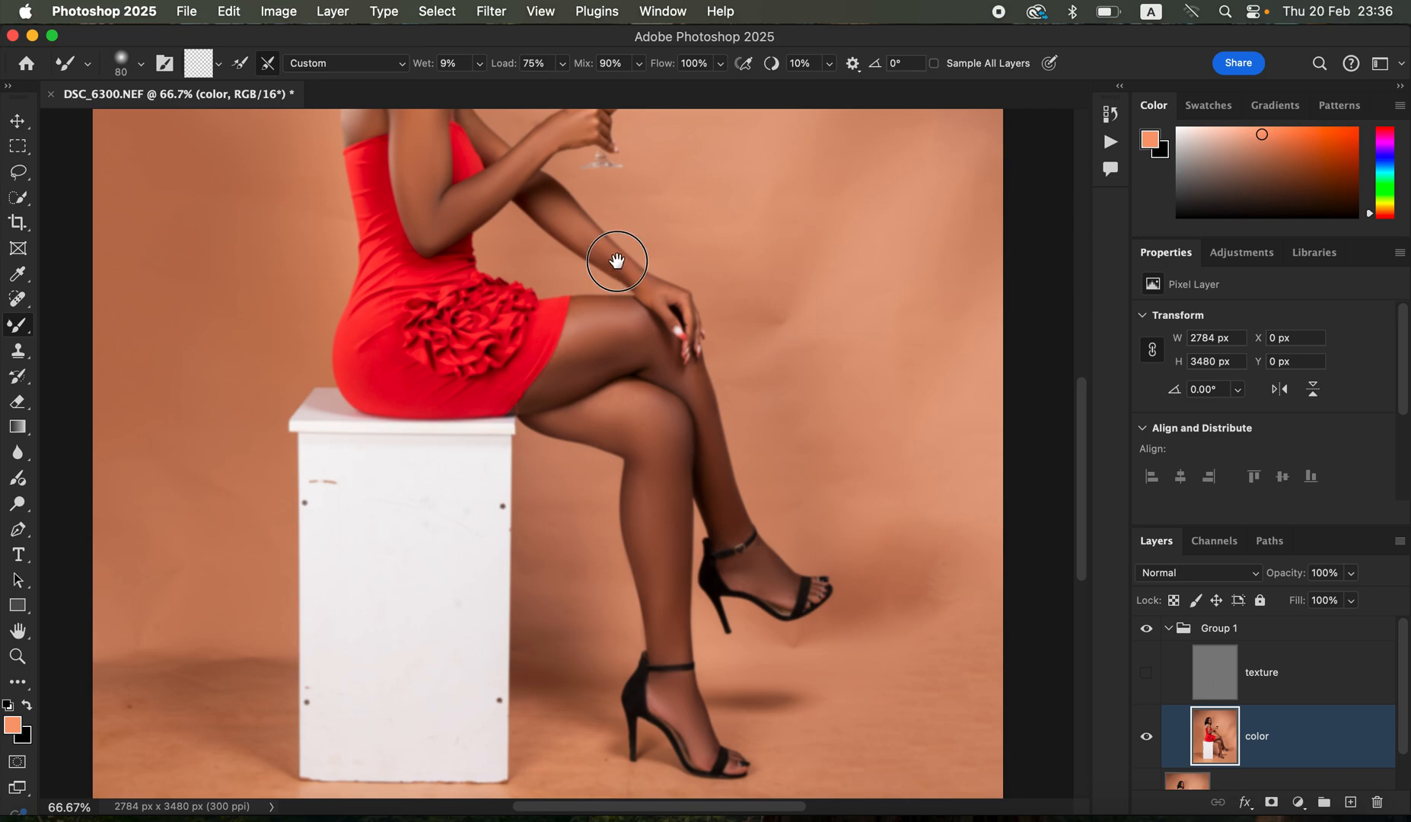
{"action": "scroll", "coordinate": [601, 328], "scroll_direction": "up", "scroll_amount": 3}
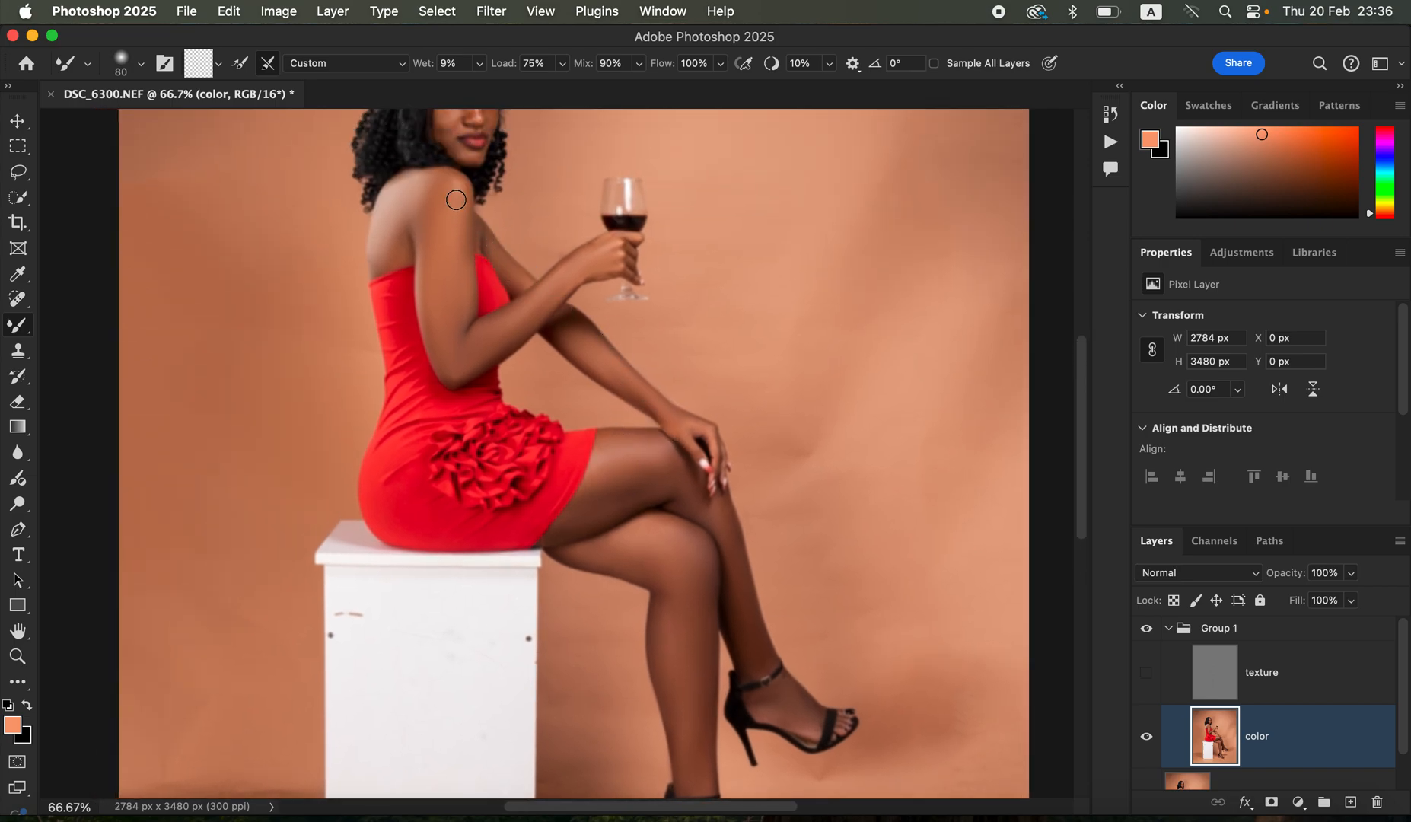
{"action": "scroll", "coordinate": [598, 252], "scroll_direction": "up", "scroll_amount": 2}
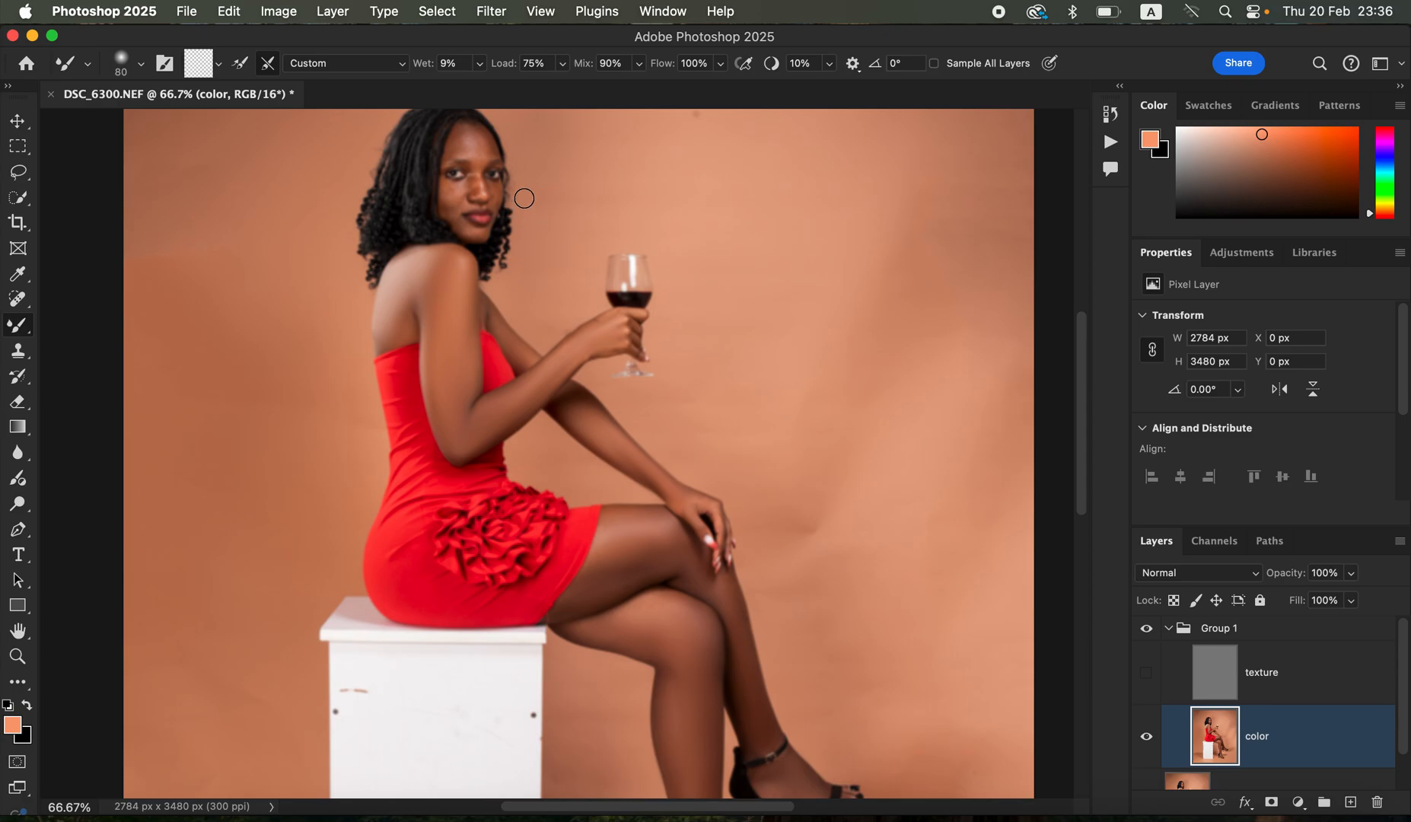
{"action": "key", "text": "super+1"}
{"action": "left_click_drag", "start_coordinate": [496, 369], "coordinate": [559, 562]}
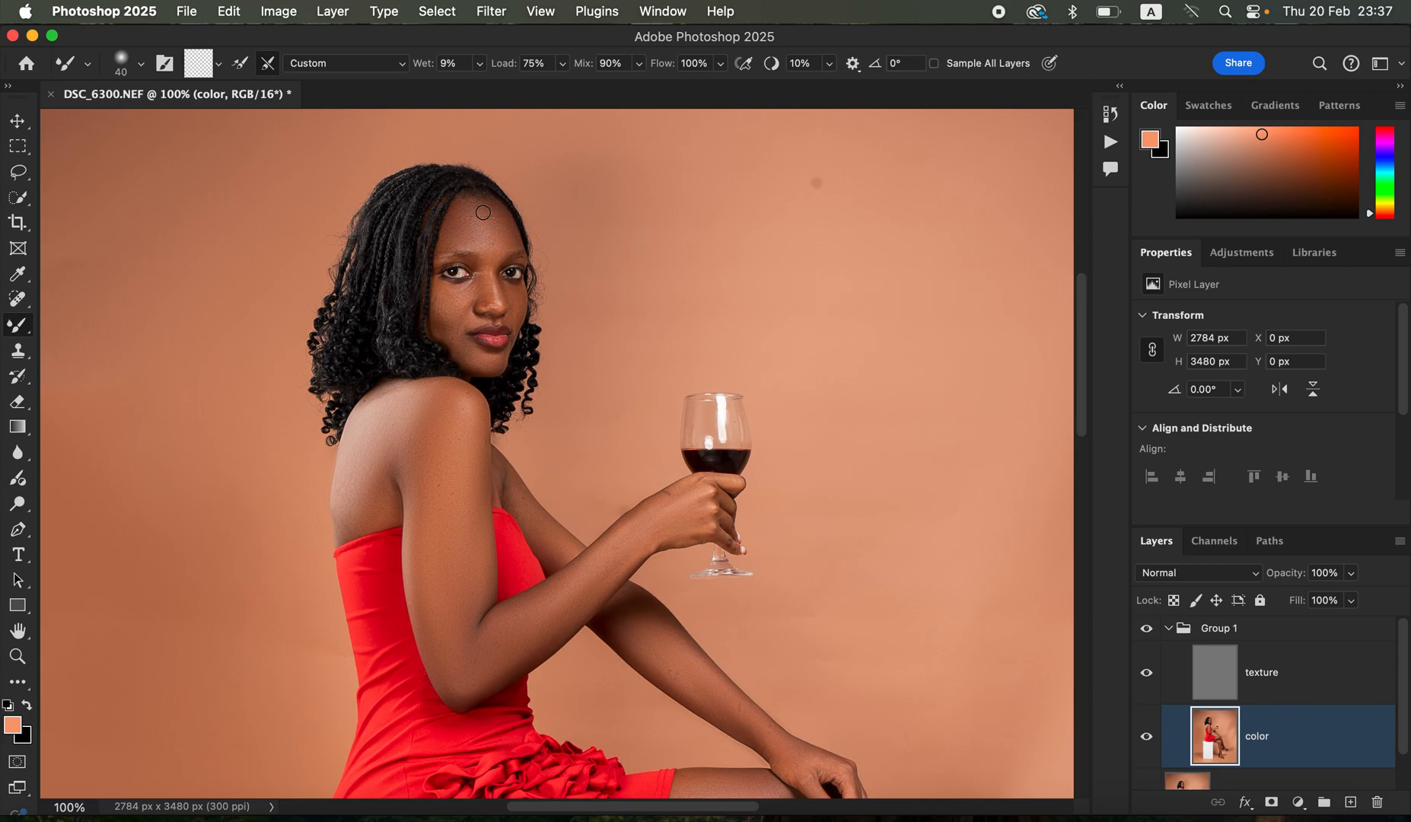
{"action": "key", "text": "super+minus"}
{"action": "key", "text": "super+minus"}
{"action": "key", "text": "super+minus"}
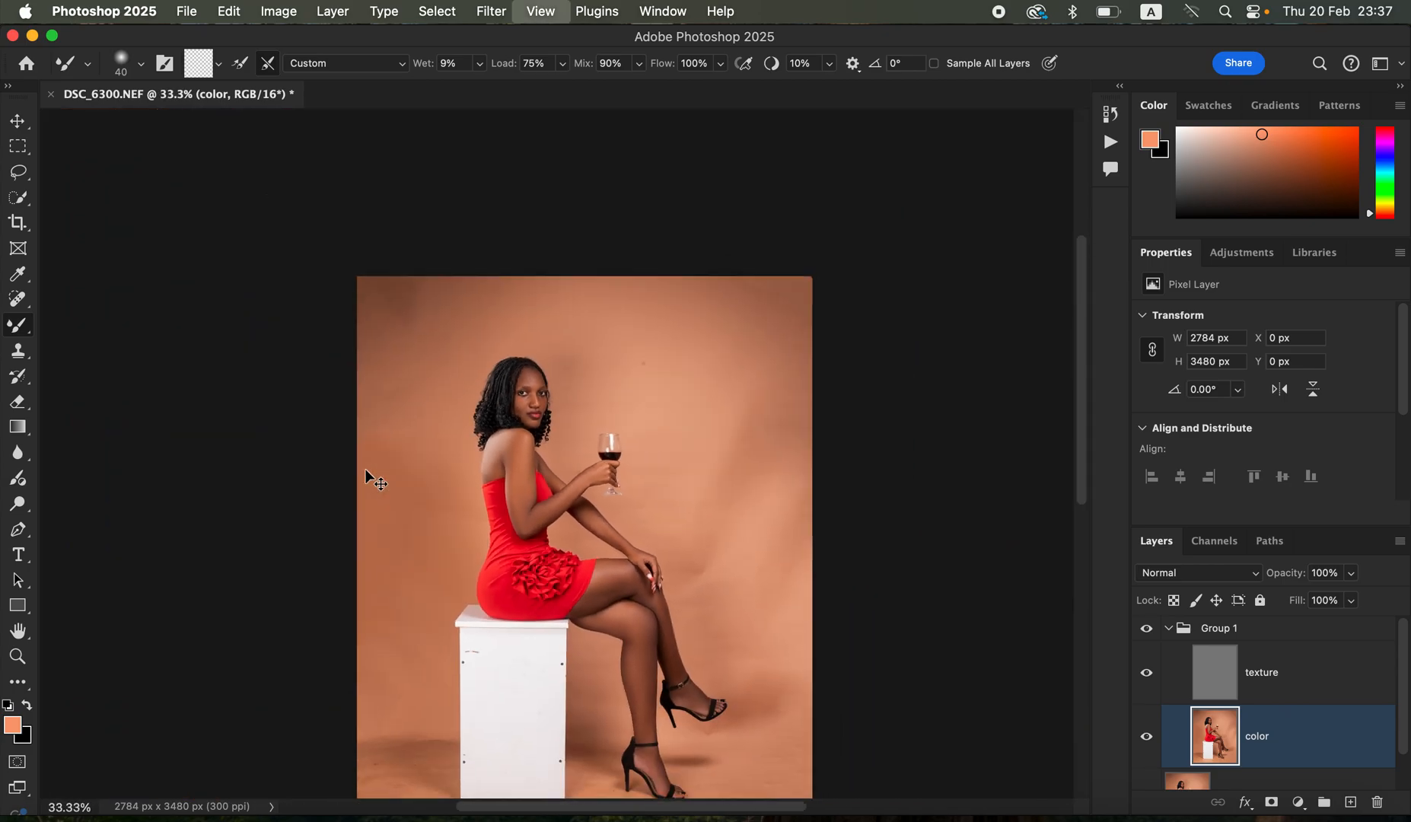
{"action": "key", "text": "super+plus"}
{"action": "key", "text": "super+plus"}
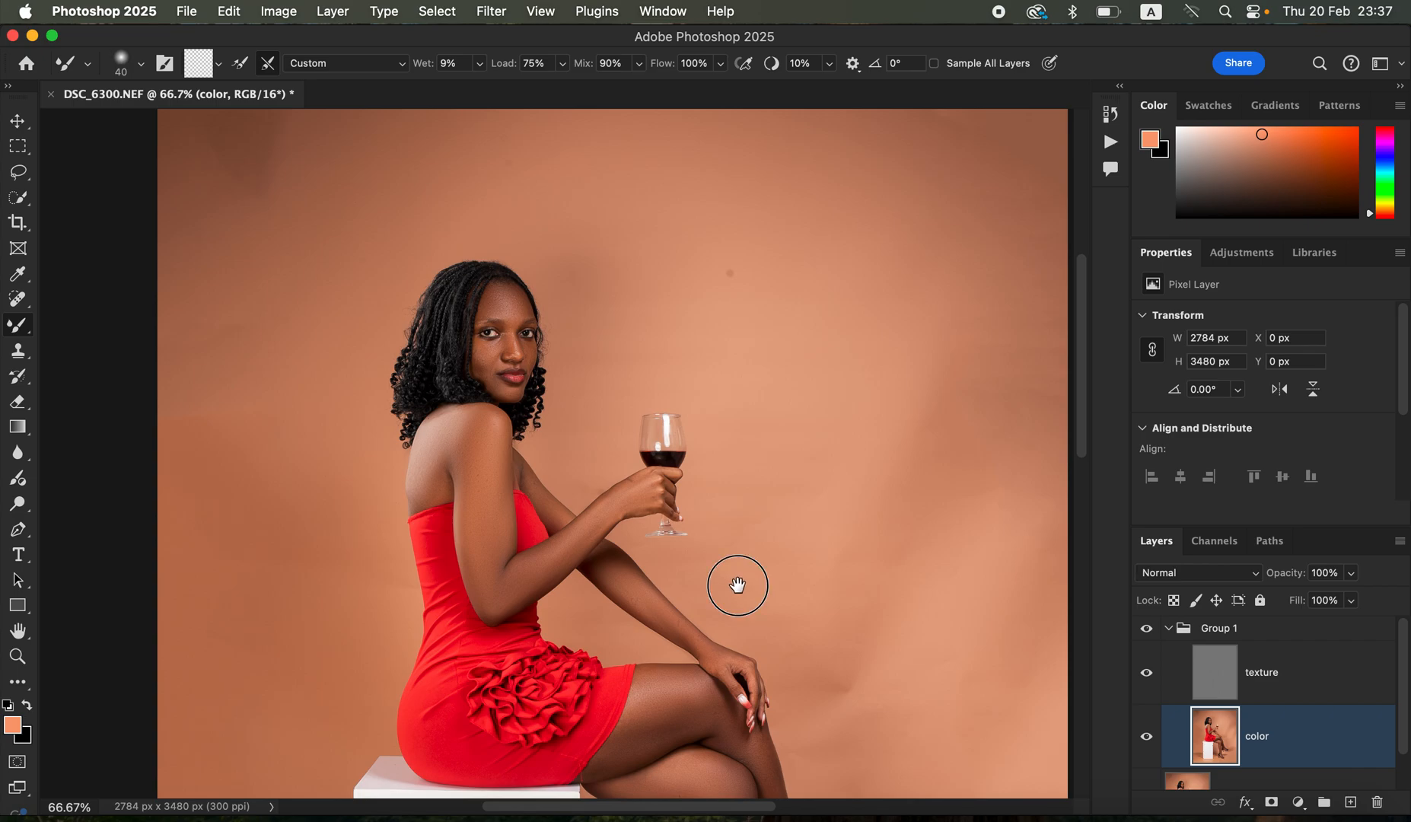
- Compare the portrait before and after the skin smoothing by toggling the visibility of Group 1, leaving the group shown
{"action": "scroll", "coordinate": [737, 586], "scroll_direction": "down", "scroll_amount": 5}
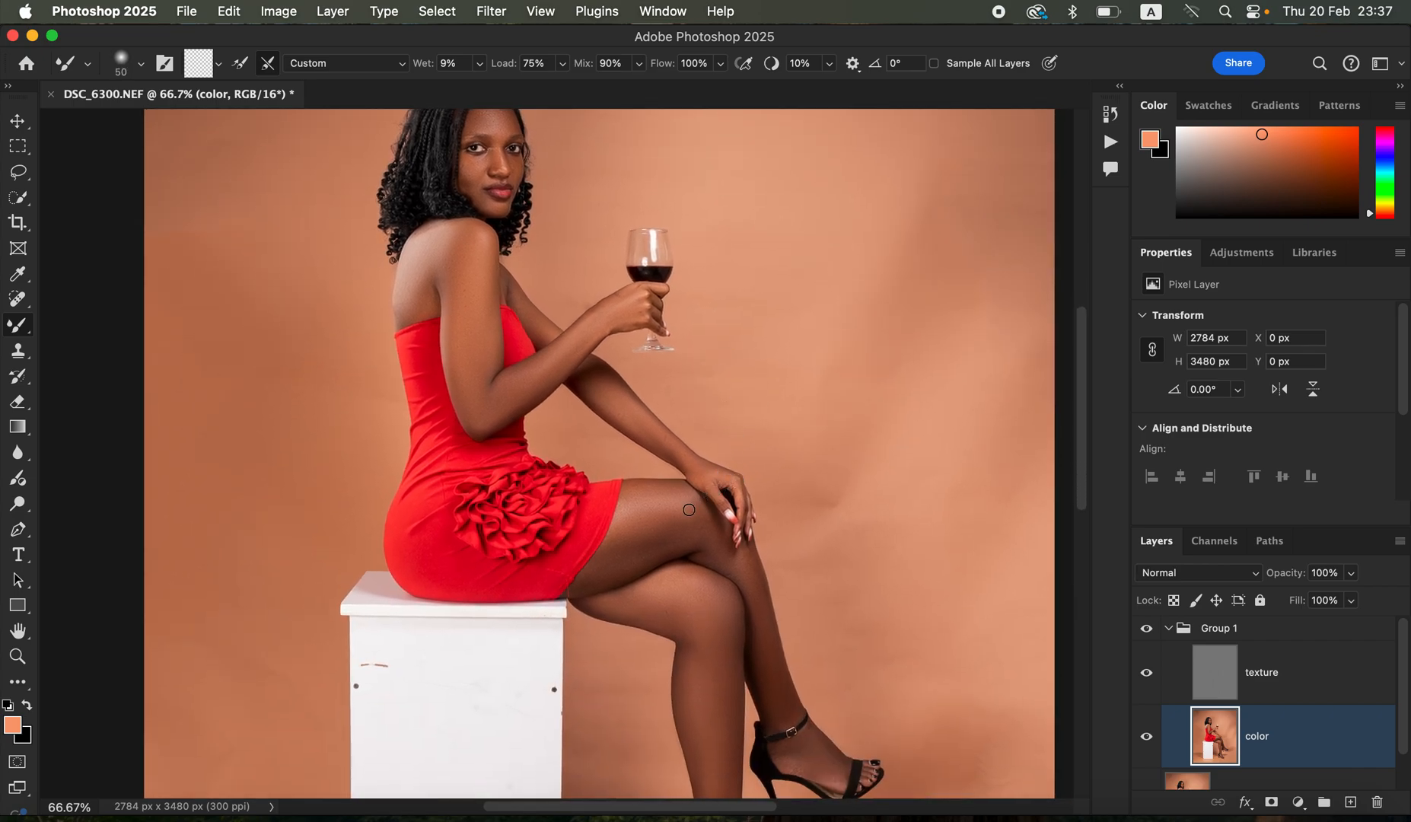
{"action": "key", "text": "bracketright"}
{"action": "left_click", "coordinate": [1146, 629]}
{"action": "left_click", "coordinate": [1147, 629]}
{"action": "left_click", "coordinate": [1146, 629]}
{"action": "left_click", "coordinate": [1146, 628]}
{"action": "left_click", "coordinate": [1147, 628]}
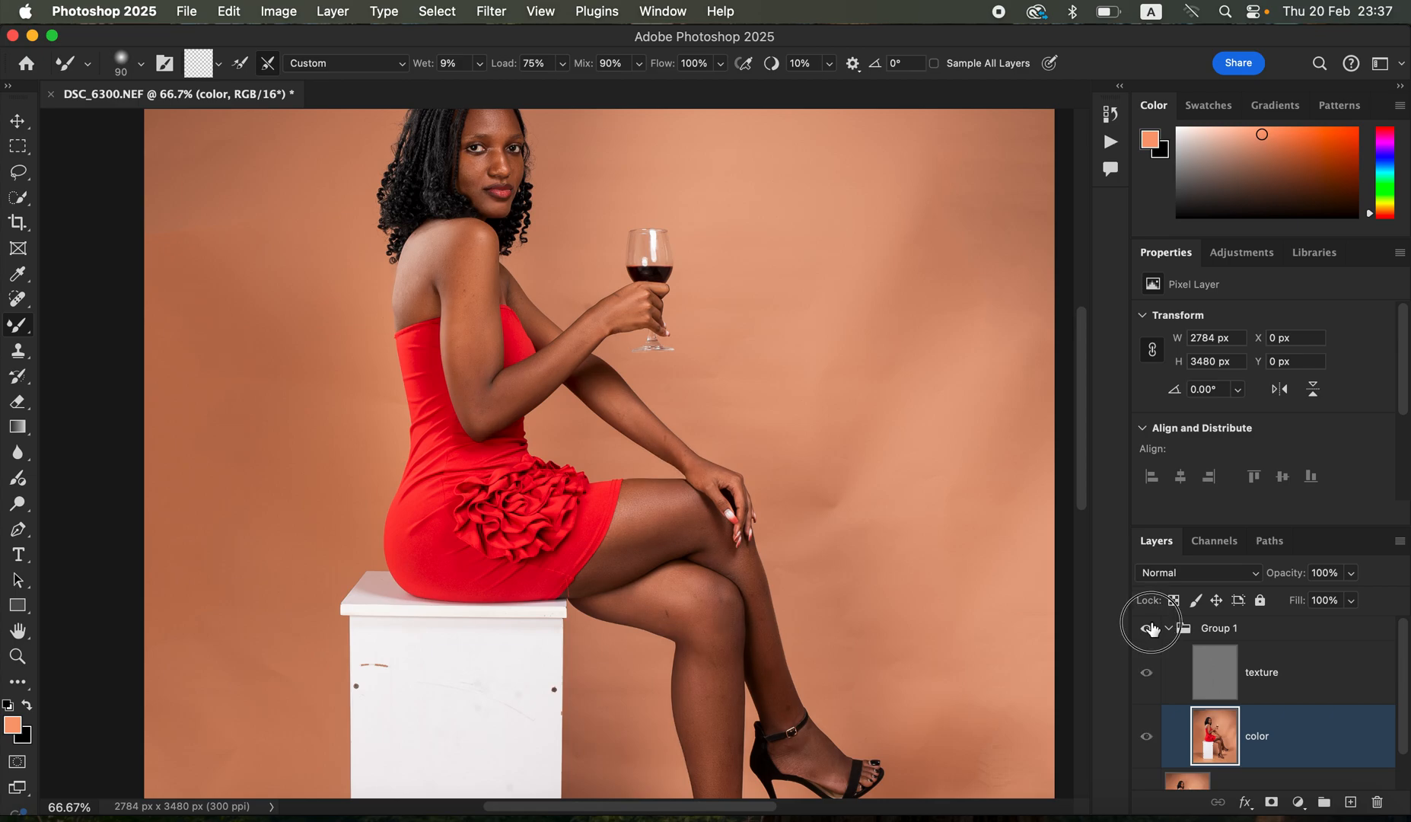
{"action": "left_click", "coordinate": [1147, 628]}
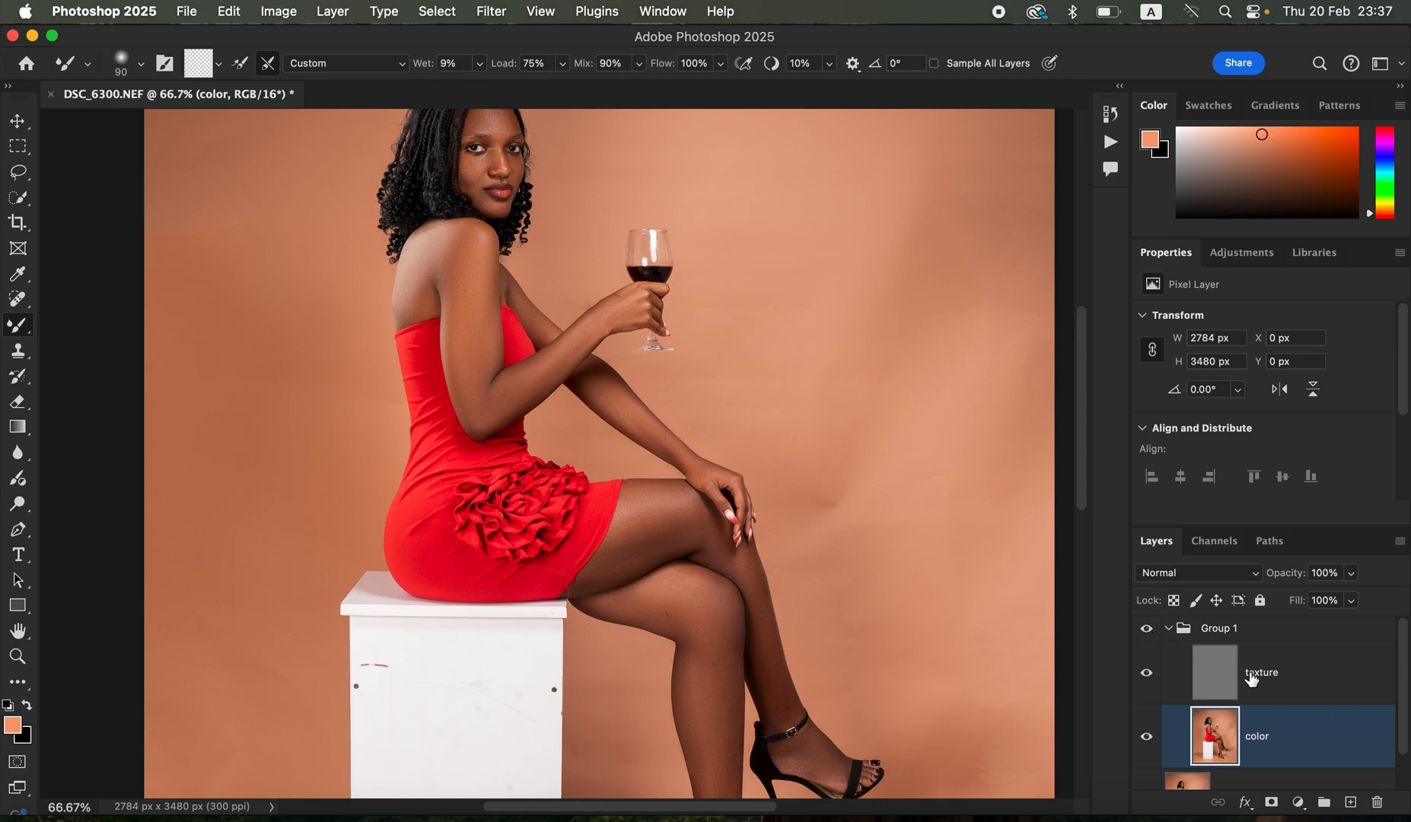
- Clone out the dark marks on the middle of the resting forearm on the texture layer, with the Clone Stamp sampling Current Layer
{"action": "left_click", "coordinate": [1289, 687]}
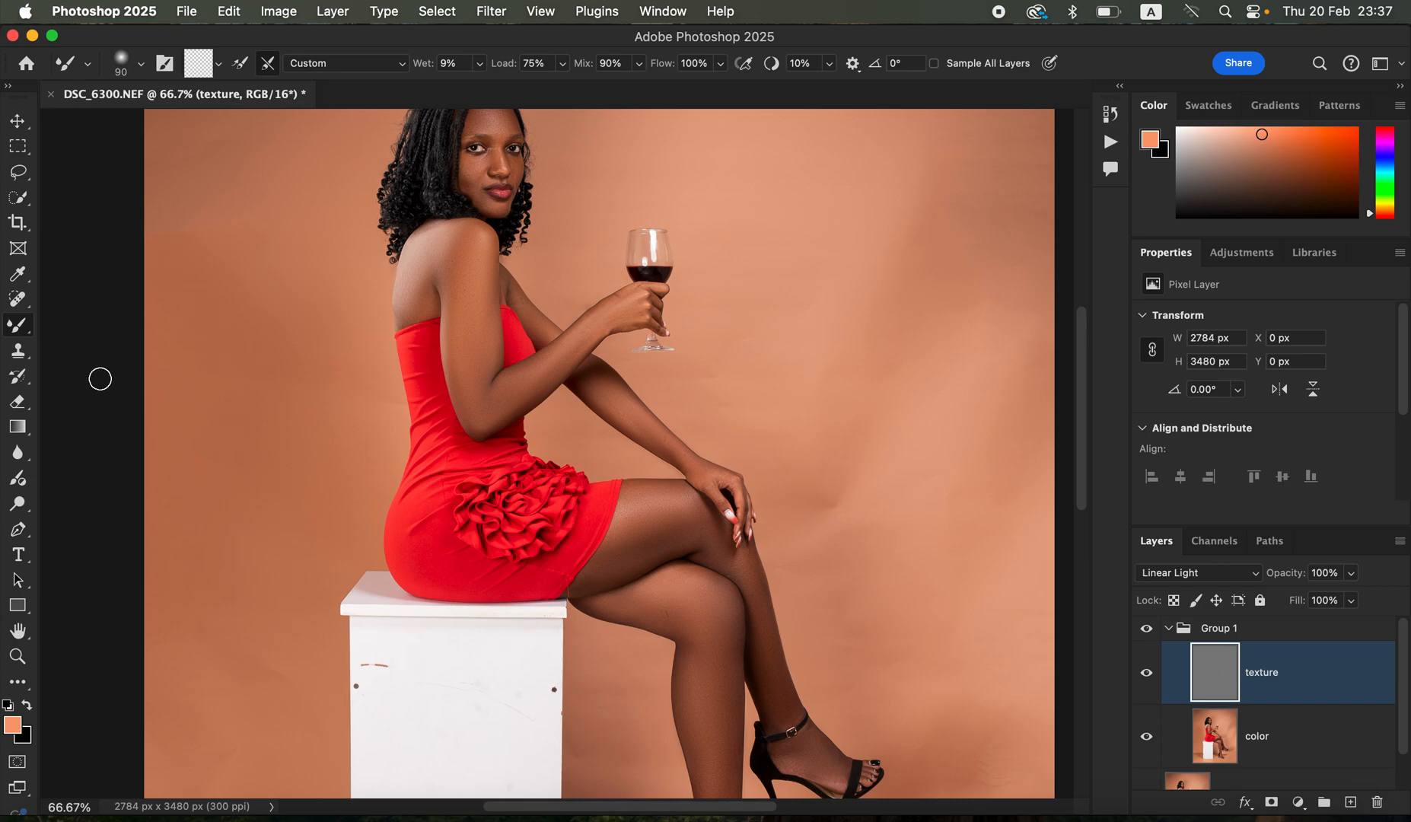
{"action": "left_click", "coordinate": [24, 358]}
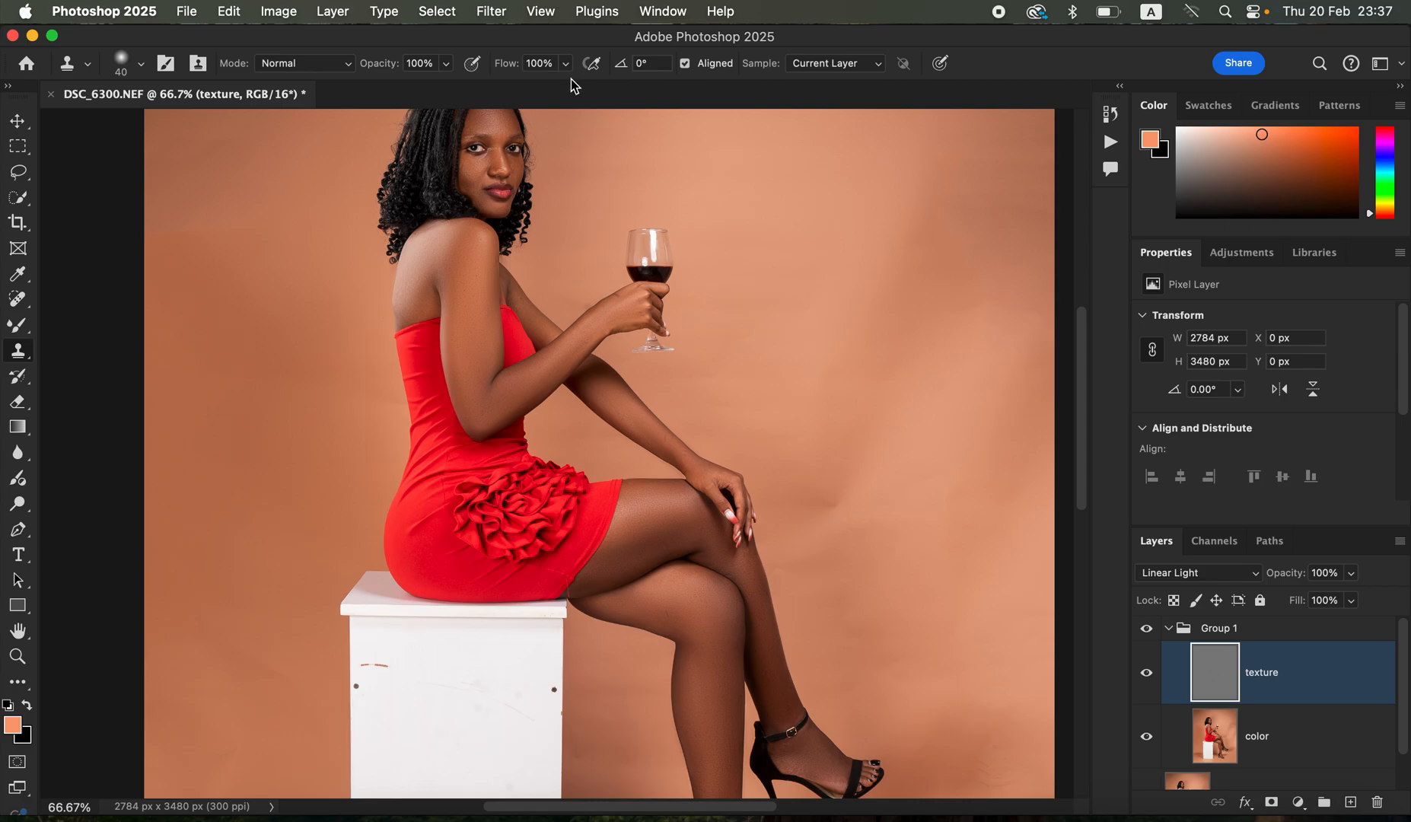
{"action": "left_click", "coordinate": [840, 63]}
{"action": "left_click", "coordinate": [843, 63]}
{"action": "key", "text": "super+equal"}
{"action": "key", "text": "super+equal"}
{"action": "key", "text": "super+equal"}
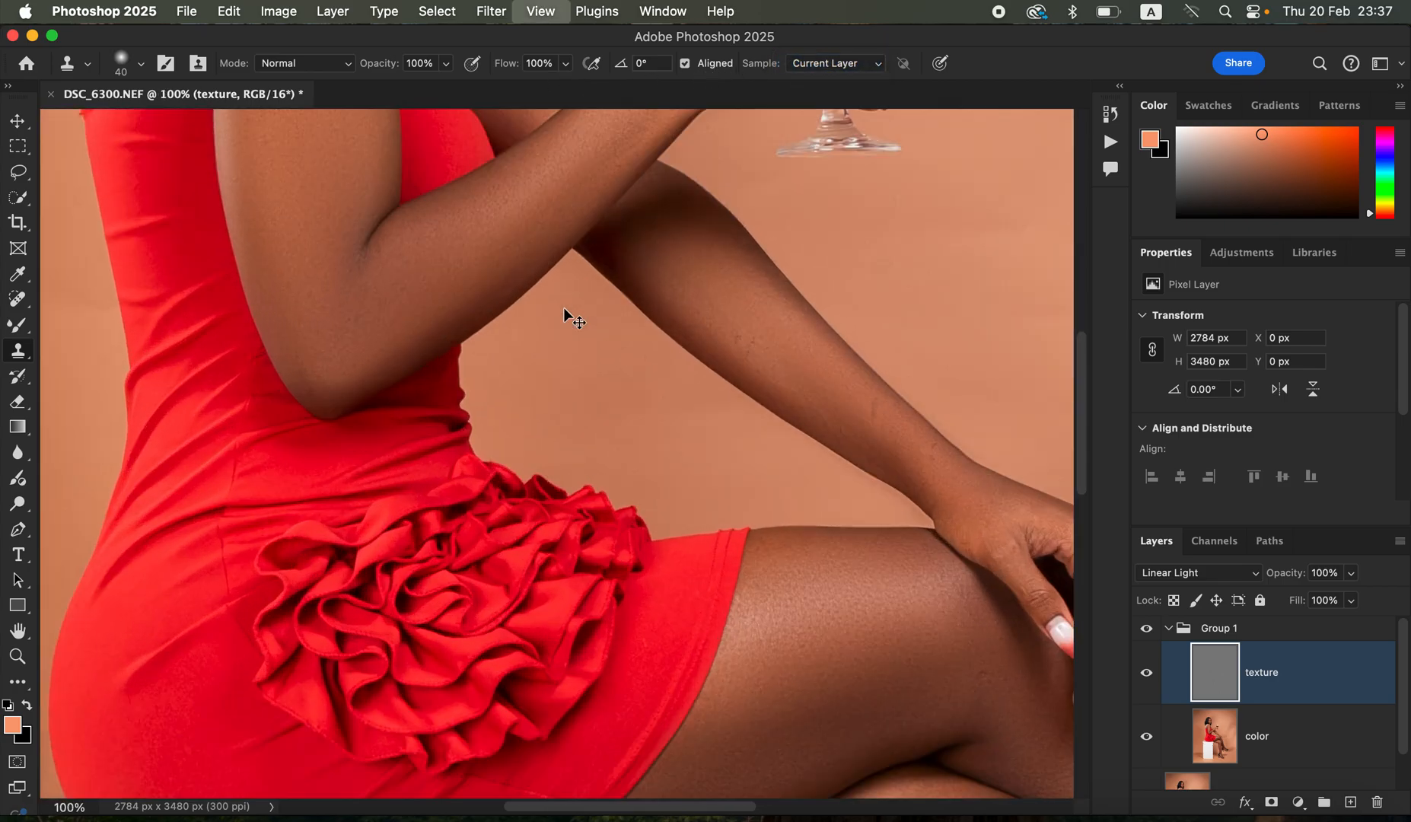
{"action": "left_click_drag", "start_coordinate": [665, 495], "coordinate": [433, 352]}
{"action": "scroll", "coordinate": [472, 365], "scroll_direction": "up", "scroll_amount": 5}
{"action": "scroll", "coordinate": [472, 365], "scroll_direction": "right", "scroll_amount": 2}
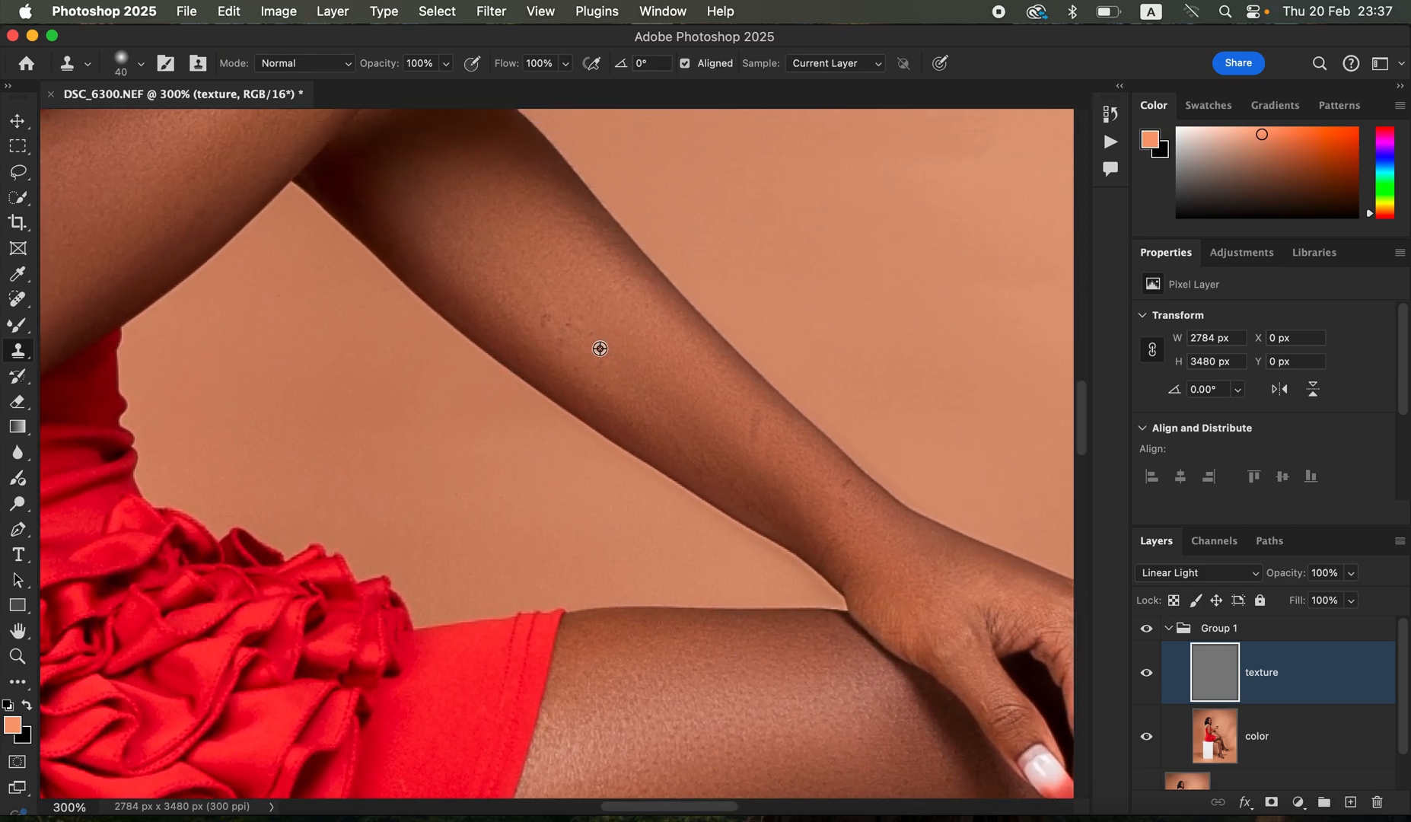
{"action": "left_click", "coordinate": [611, 352], "text": "alt"}
{"action": "left_click", "coordinate": [633, 384], "text": "alt"}
{"action": "left_click_drag", "start_coordinate": [605, 359], "coordinate": [609, 378]}
{"action": "left_click", "coordinate": [601, 370], "text": "alt"}
{"action": "left_click", "coordinate": [579, 371]}
{"action": "left_click_drag", "start_coordinate": [573, 322], "coordinate": [567, 334]}
- Remove the remaining marks on the lower forearm towards the wrist with the Clone Stamp on the texture layer
{"action": "left_click", "coordinate": [771, 452], "text": "alt"}
{"action": "left_click_drag", "start_coordinate": [759, 419], "coordinate": [748, 435]}
{"action": "left_click", "coordinate": [782, 482], "text": "alt"}
{"action": "left_click", "coordinate": [771, 464]}
{"action": "left_click", "coordinate": [868, 525], "text": "alt"}
{"action": "left_click_drag", "start_coordinate": [848, 483], "coordinate": [842, 512]}
- Clone out the dark mark on the thigh of the supporting leg with the Clone Stamp at size 20
{"action": "left_click_drag", "start_coordinate": [746, 498], "coordinate": [581, 248]}
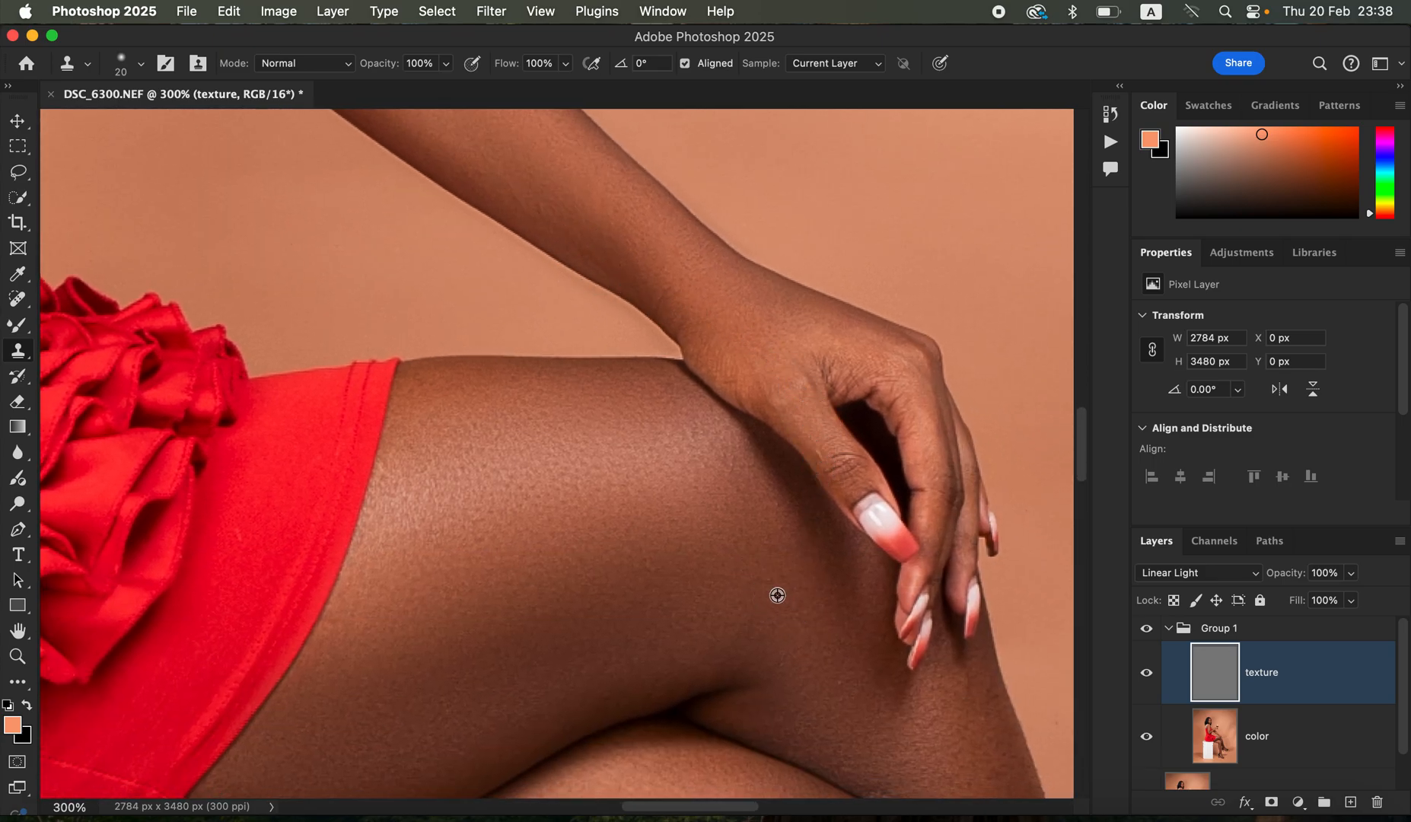
{"action": "left_click_drag", "start_coordinate": [784, 630], "coordinate": [601, 122]}
{"action": "left_click_drag", "start_coordinate": [802, 556], "coordinate": [863, 415]}
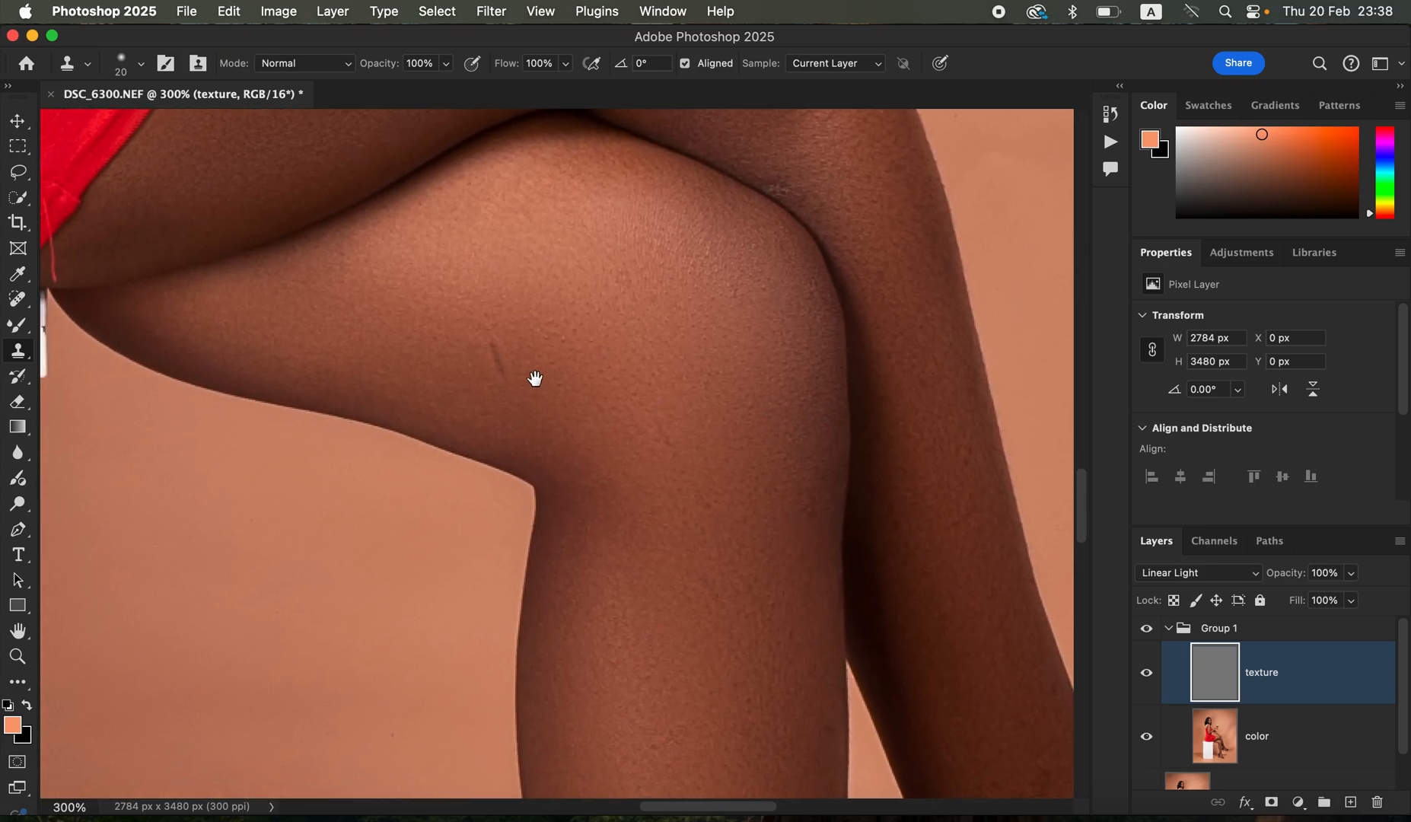
{"action": "left_click_drag", "start_coordinate": [540, 386], "coordinate": [547, 381]}
{"action": "left_click", "coordinate": [547, 337], "text": "alt"}
{"action": "left_click_drag", "start_coordinate": [510, 330], "coordinate": [525, 375]}
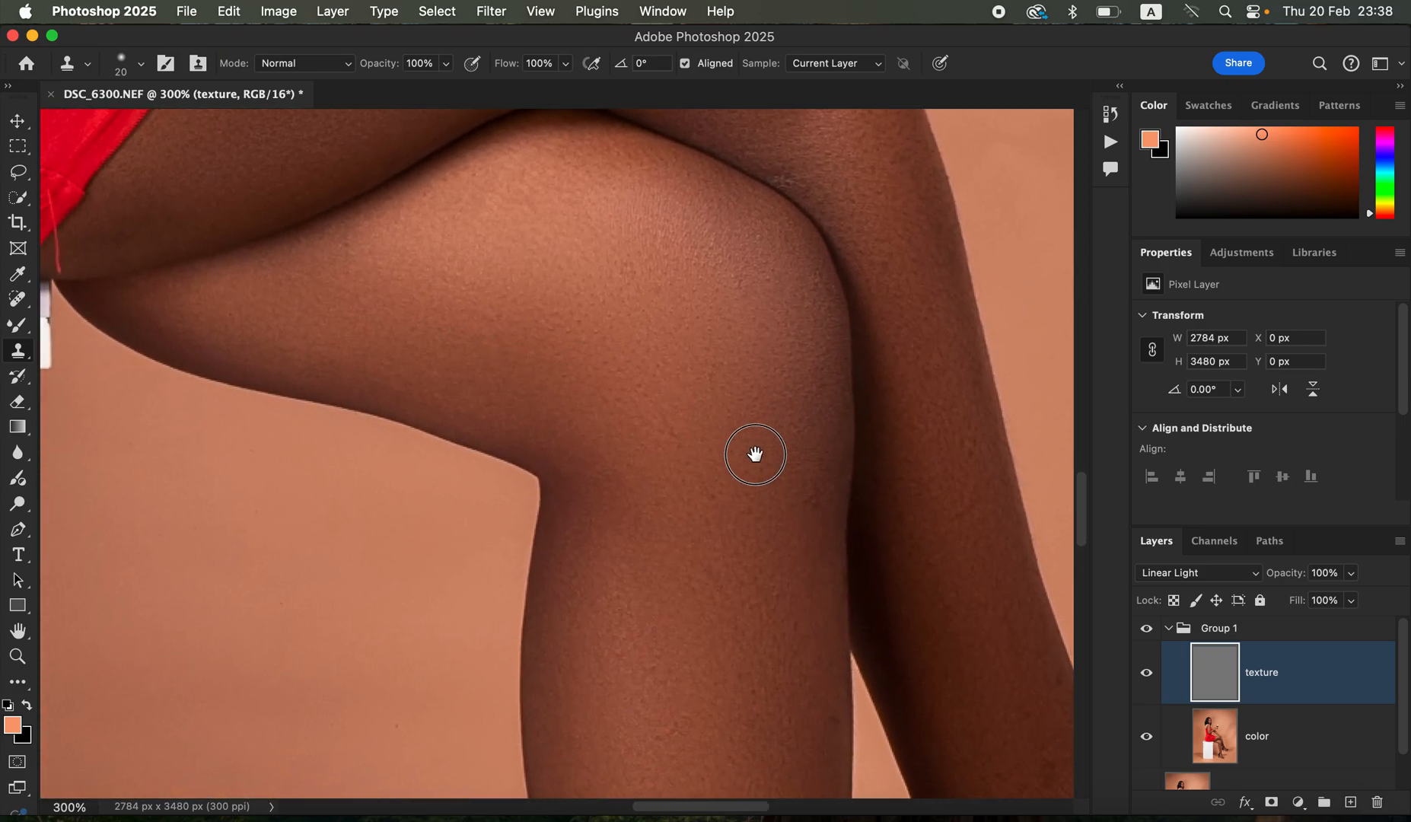
{"action": "left_click_drag", "start_coordinate": [756, 457], "coordinate": [648, 226]}
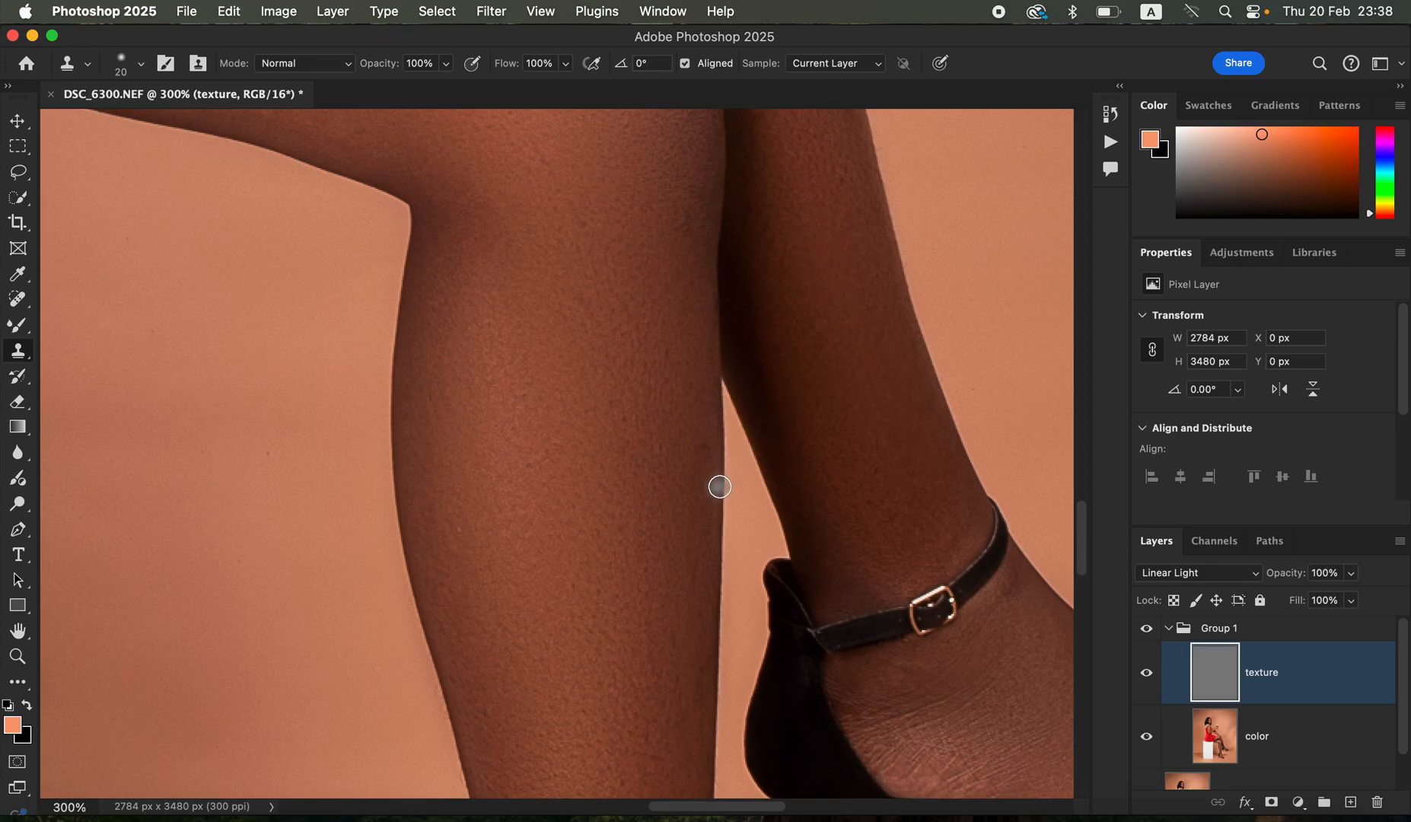
{"action": "left_click_drag", "start_coordinate": [837, 498], "coordinate": [698, 203]}
{"action": "mouse_move", "coordinate": [542, 548]}
{"action": "left_mouse_down"}
{"action": "mouse_move", "coordinate": [758, 350]}
{"action": "mouse_move", "coordinate": [755, 290]}
{"action": "mouse_move", "coordinate": [787, 476]}
{"action": "mouse_move", "coordinate": [712, 429]}
{"action": "mouse_move", "coordinate": [586, 403]}
{"action": "mouse_move", "coordinate": [655, 359]}
{"action": "mouse_move", "coordinate": [693, 415]}
{"action": "mouse_move", "coordinate": [678, 360]}
{"action": "left_mouse_up"}
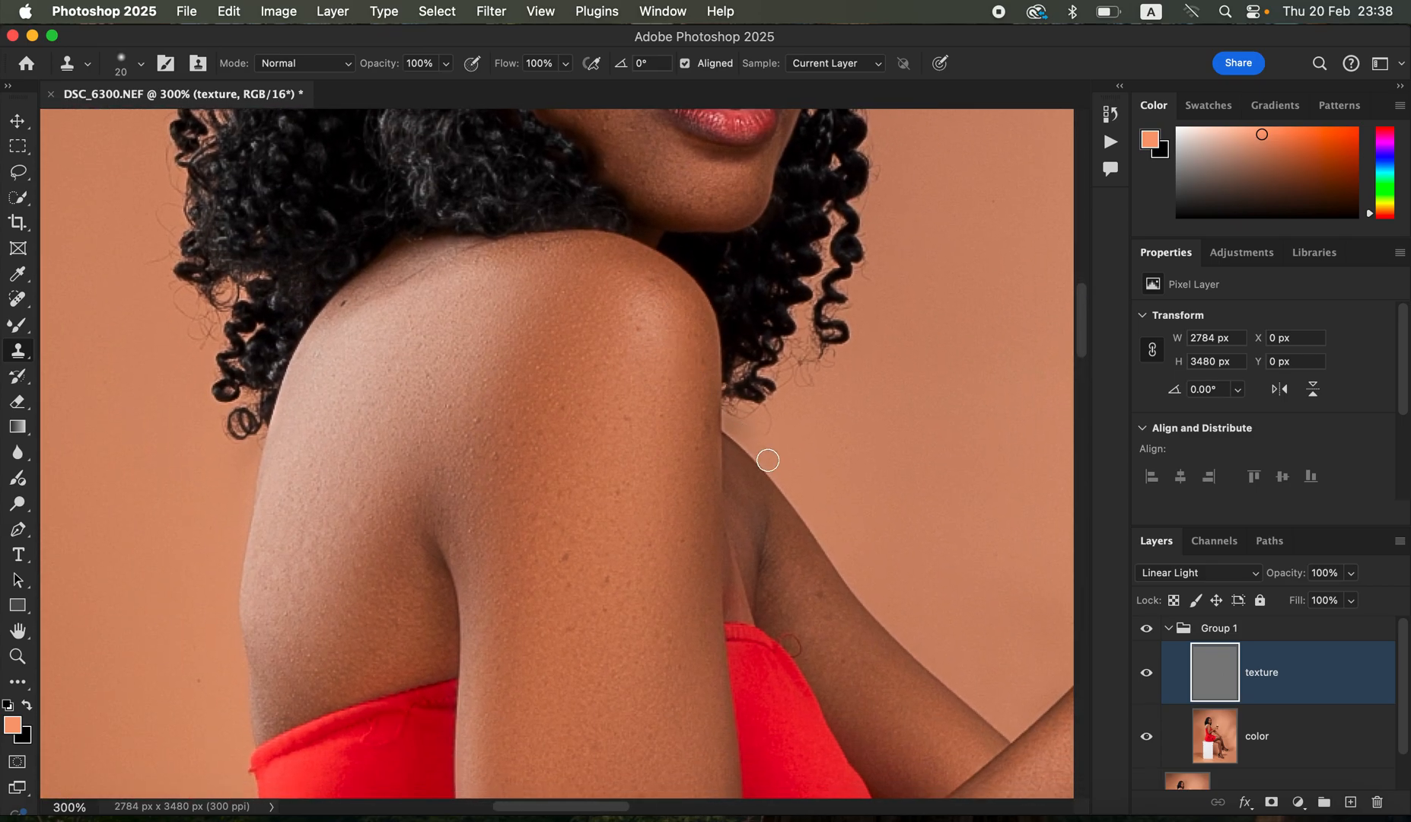
{"action": "left_click_drag", "start_coordinate": [844, 630], "coordinate": [834, 610]}
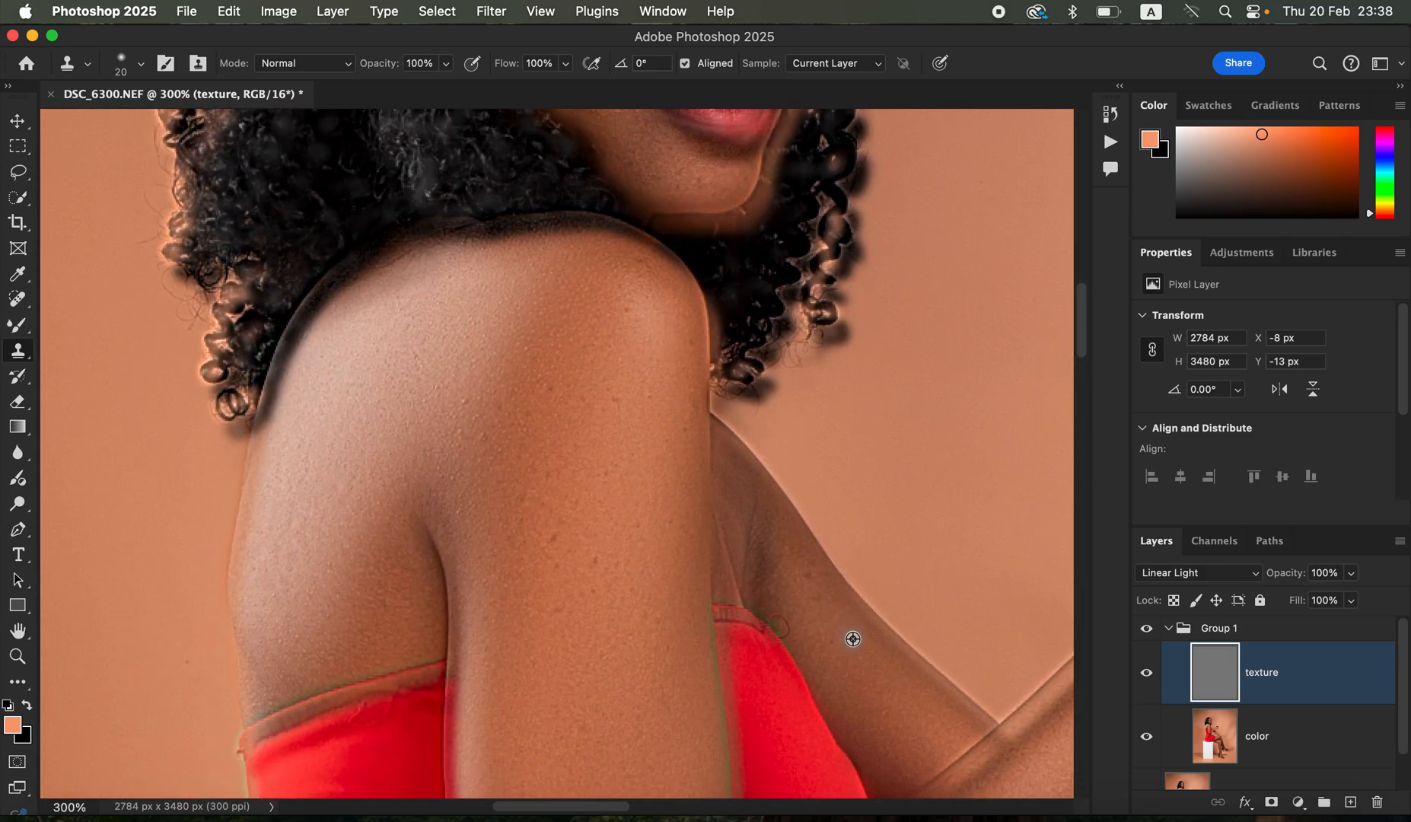
{"action": "key", "text": "super+z"}
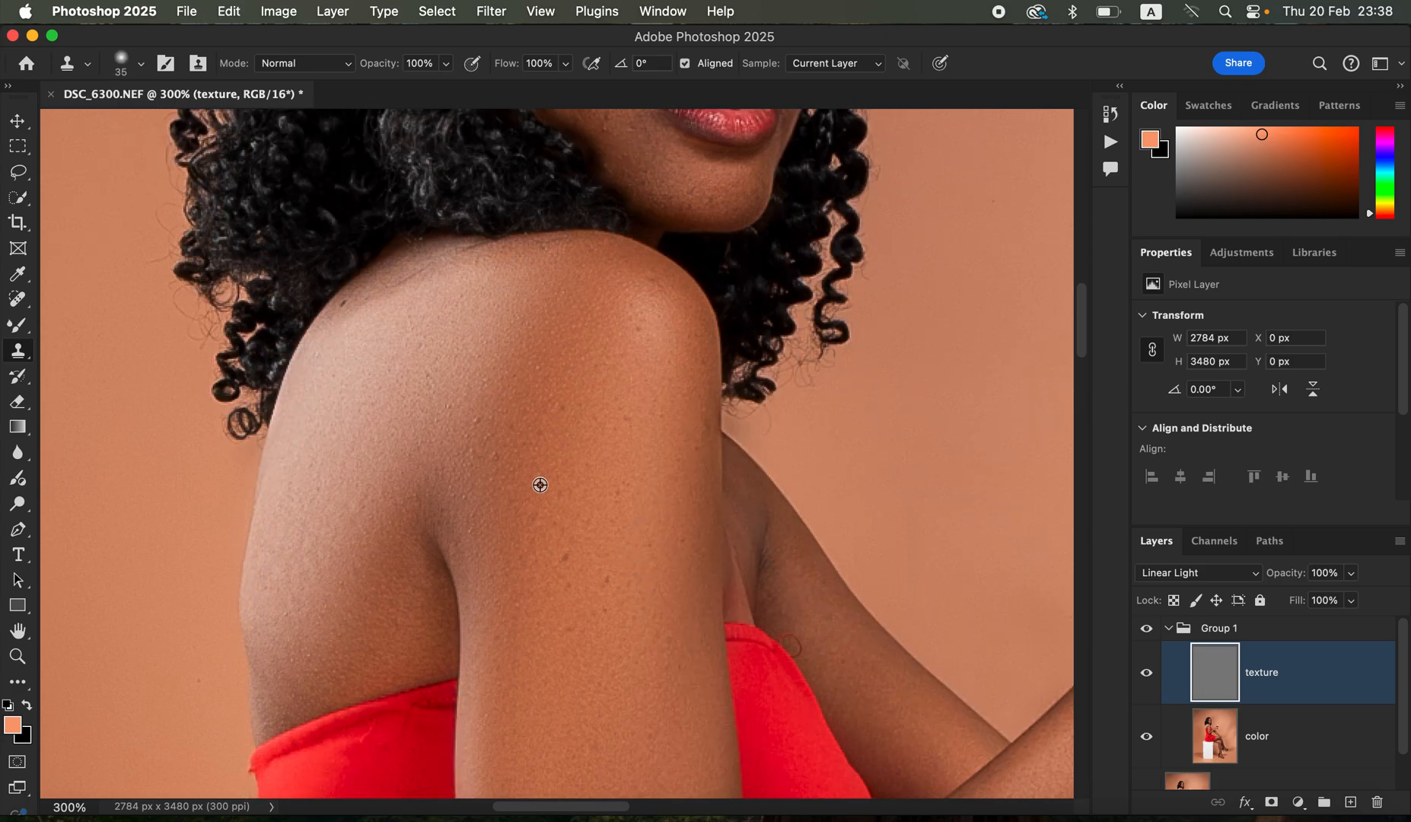
- Clean the spots on the shoulder and upper arm with the Clone Stamp on the texture layer at about size 35
{"action": "left_click", "coordinate": [566, 584], "text": "alt"}
{"action": "left_click", "coordinate": [557, 466]}
{"action": "left_click", "coordinate": [589, 498], "text": "alt"}
{"action": "left_click", "coordinate": [627, 419]}
{"action": "left_click", "coordinate": [628, 436], "text": "alt"}
{"action": "left_click", "coordinate": [625, 350]}
{"action": "left_click", "coordinate": [609, 334]}
{"action": "left_click", "coordinate": [665, 447], "text": "alt"}
{"action": "left_click", "coordinate": [700, 407]}
{"action": "left_click", "coordinate": [583, 490], "text": "alt"}
- Clone away texture blemishes on the cheek, under the eye, beside the nose bridge and between the eyebrows at size 25
{"action": "scroll", "coordinate": [630, 495], "scroll_direction": "up", "scroll_amount": 5}
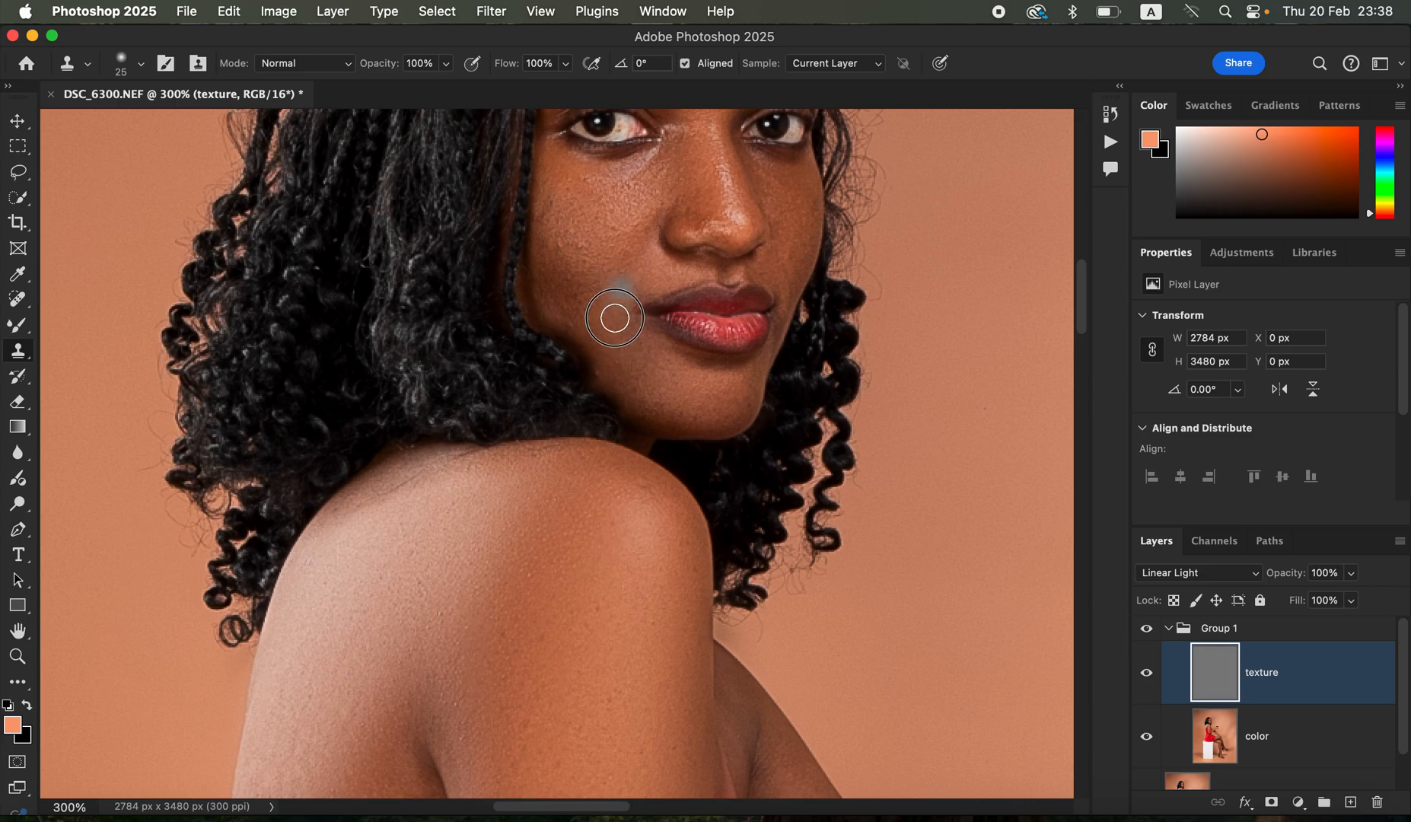
{"action": "left_click", "coordinate": [590, 262], "text": "alt"}
{"action": "left_click", "coordinate": [552, 245]}
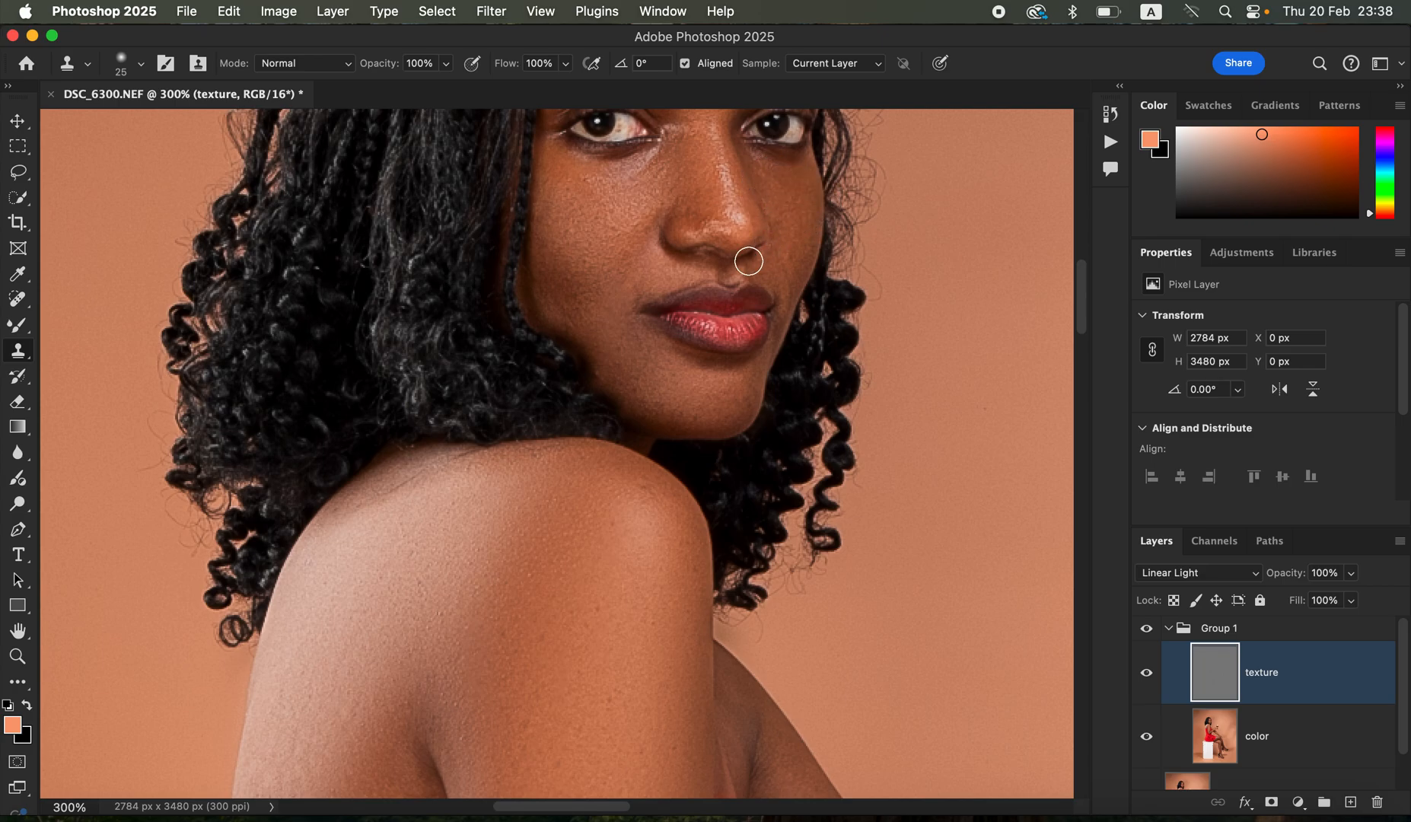
{"action": "left_click_drag", "start_coordinate": [739, 275], "coordinate": [744, 449]}
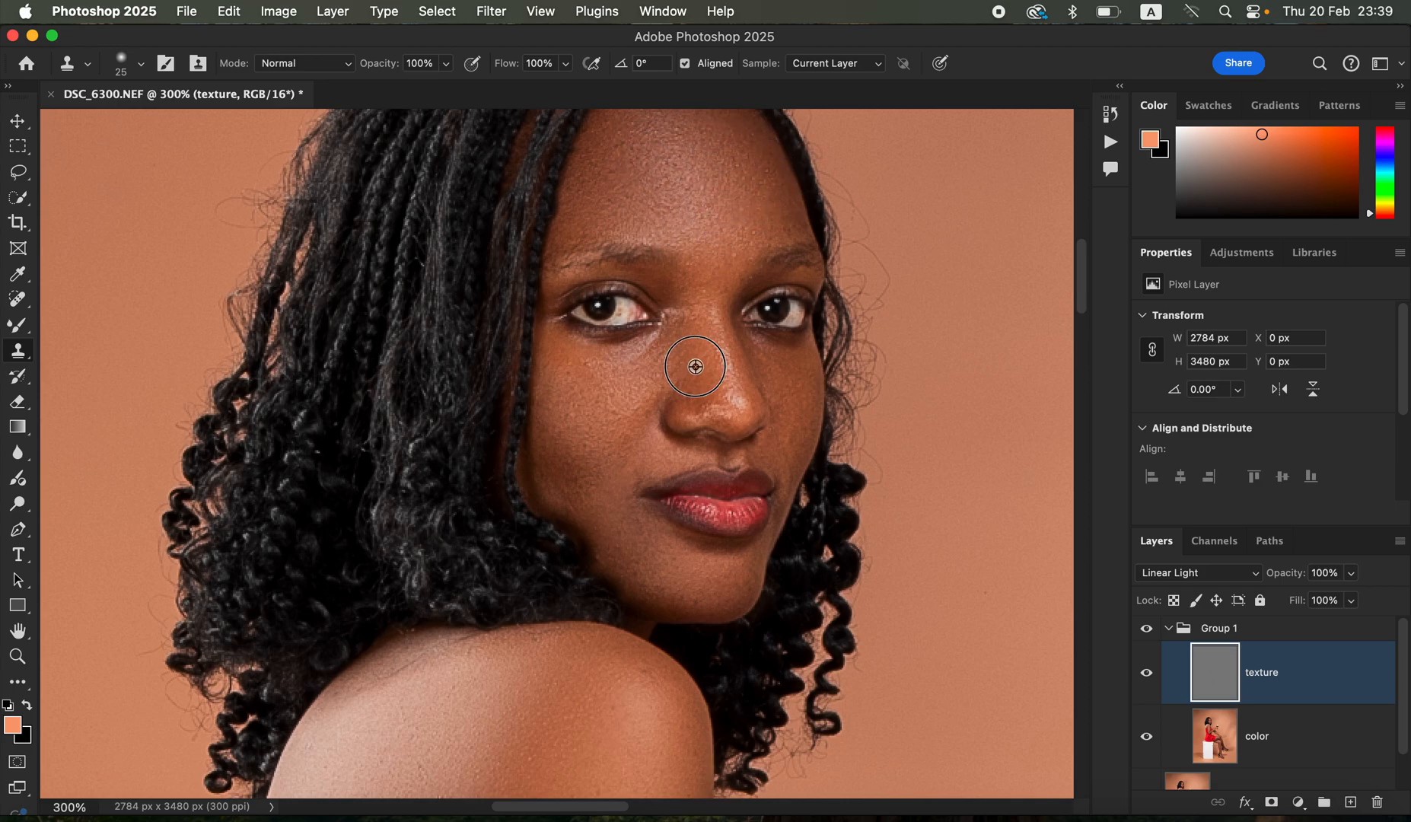
{"action": "left_click", "coordinate": [643, 369], "text": "alt"}
{"action": "left_click_drag", "start_coordinate": [637, 372], "coordinate": [599, 363]}
{"action": "left_click", "coordinate": [684, 359], "text": "alt"}
{"action": "left_click_drag", "start_coordinate": [689, 326], "coordinate": [706, 310]}
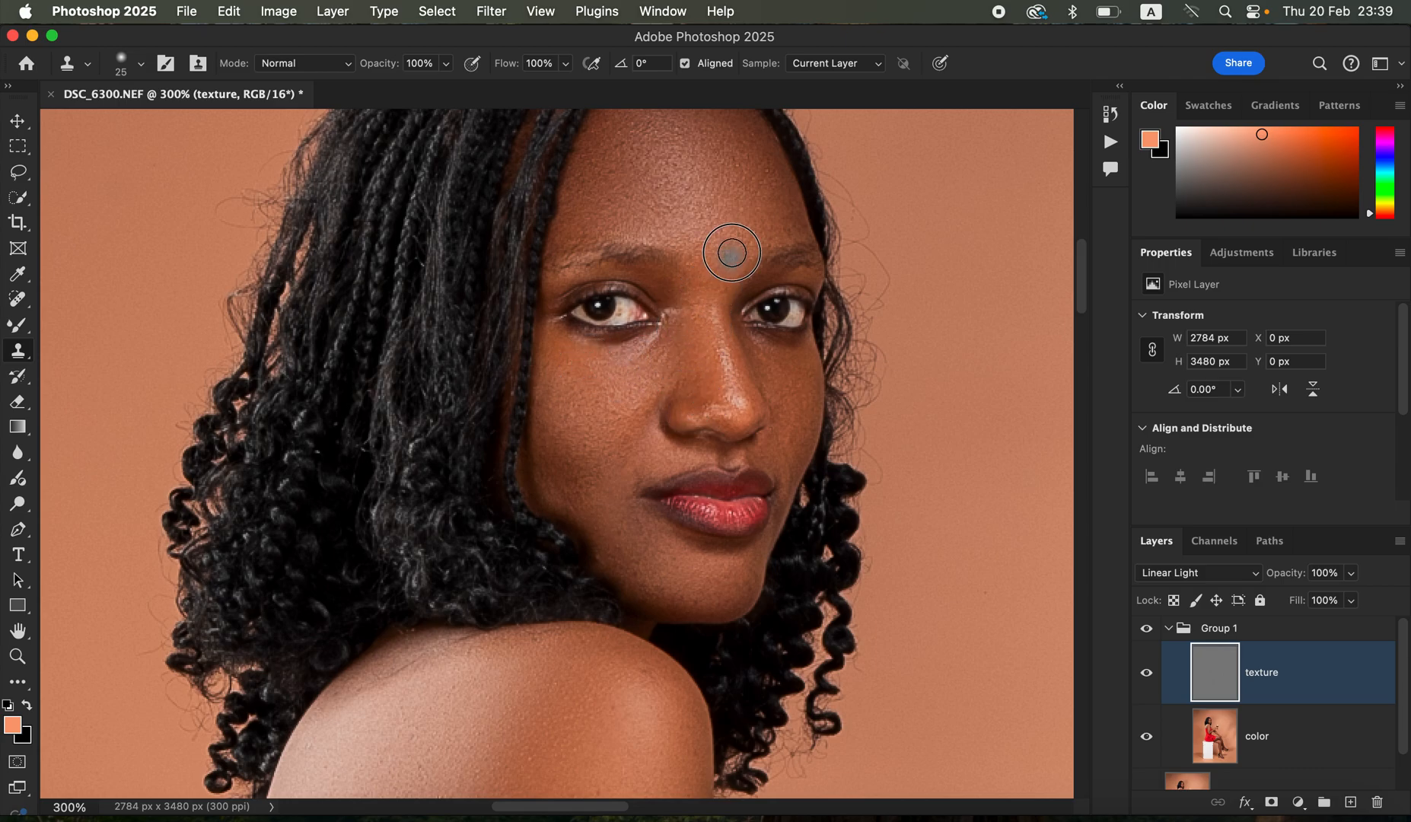
{"action": "mouse_move", "coordinate": [727, 257]}
{"action": "left_mouse_down"}
{"action": "mouse_move", "coordinate": [737, 240]}
{"action": "mouse_move", "coordinate": [727, 259]}
{"action": "left_mouse_up"}
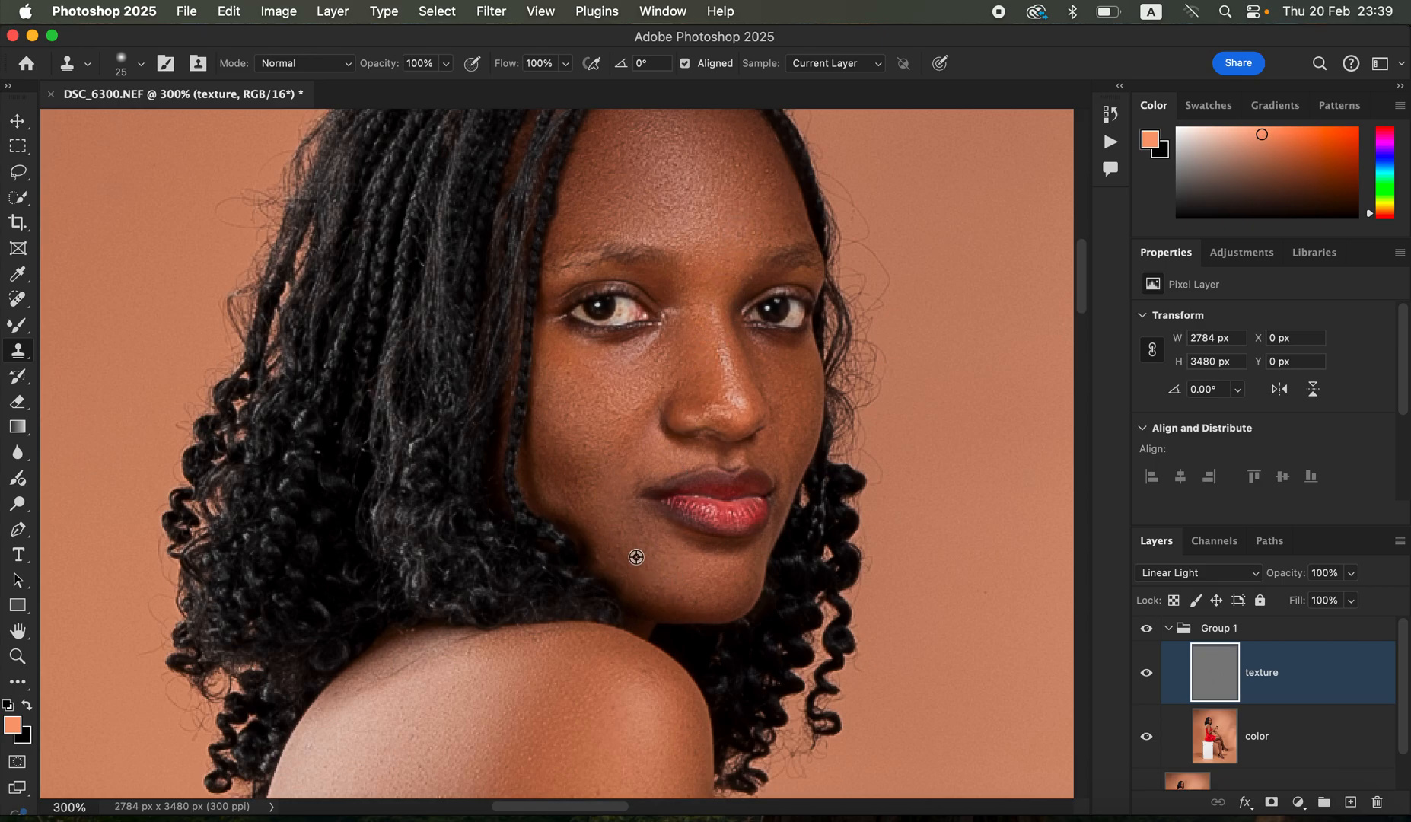
- Clean the skin texture on the chin and around the corner of the mouth with the Clone Stamp at size 25
{"action": "left_click", "coordinate": [661, 560], "text": "alt"}
{"action": "left_click", "coordinate": [646, 563]}
{"action": "left_click", "coordinate": [664, 554], "text": "alt"}
{"action": "left_click", "coordinate": [637, 511]}
{"action": "left_click", "coordinate": [628, 505], "text": "alt"}
{"action": "left_click_drag", "start_coordinate": [639, 489], "coordinate": [631, 496]}
{"action": "key", "text": "super+minus"}
{"action": "key", "text": "super+minus"}
{"action": "key", "text": "super+minus"}
{"action": "key", "text": "super+minus"}
{"action": "key", "text": "super+minus"}
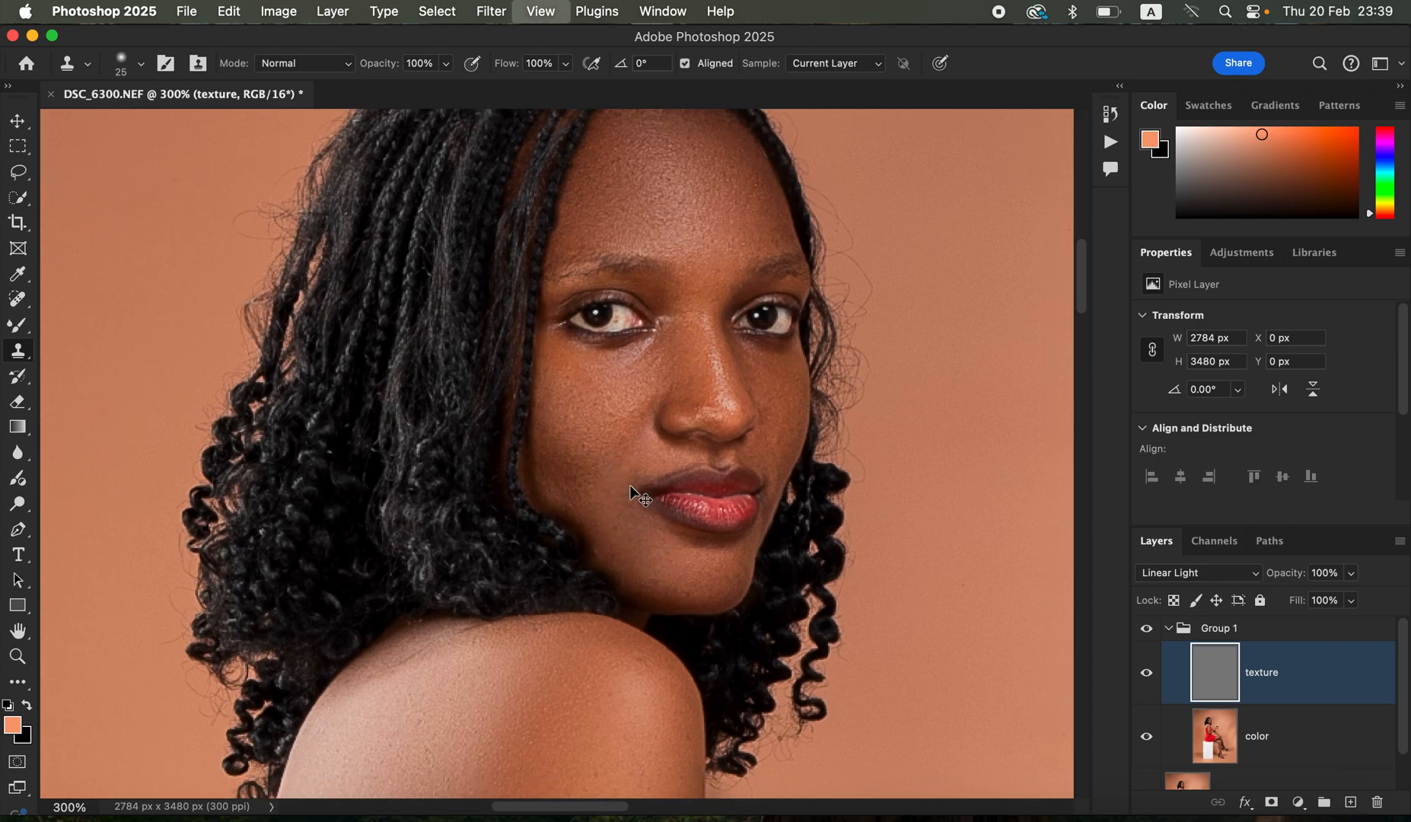
{"action": "key", "text": "super+minus"}
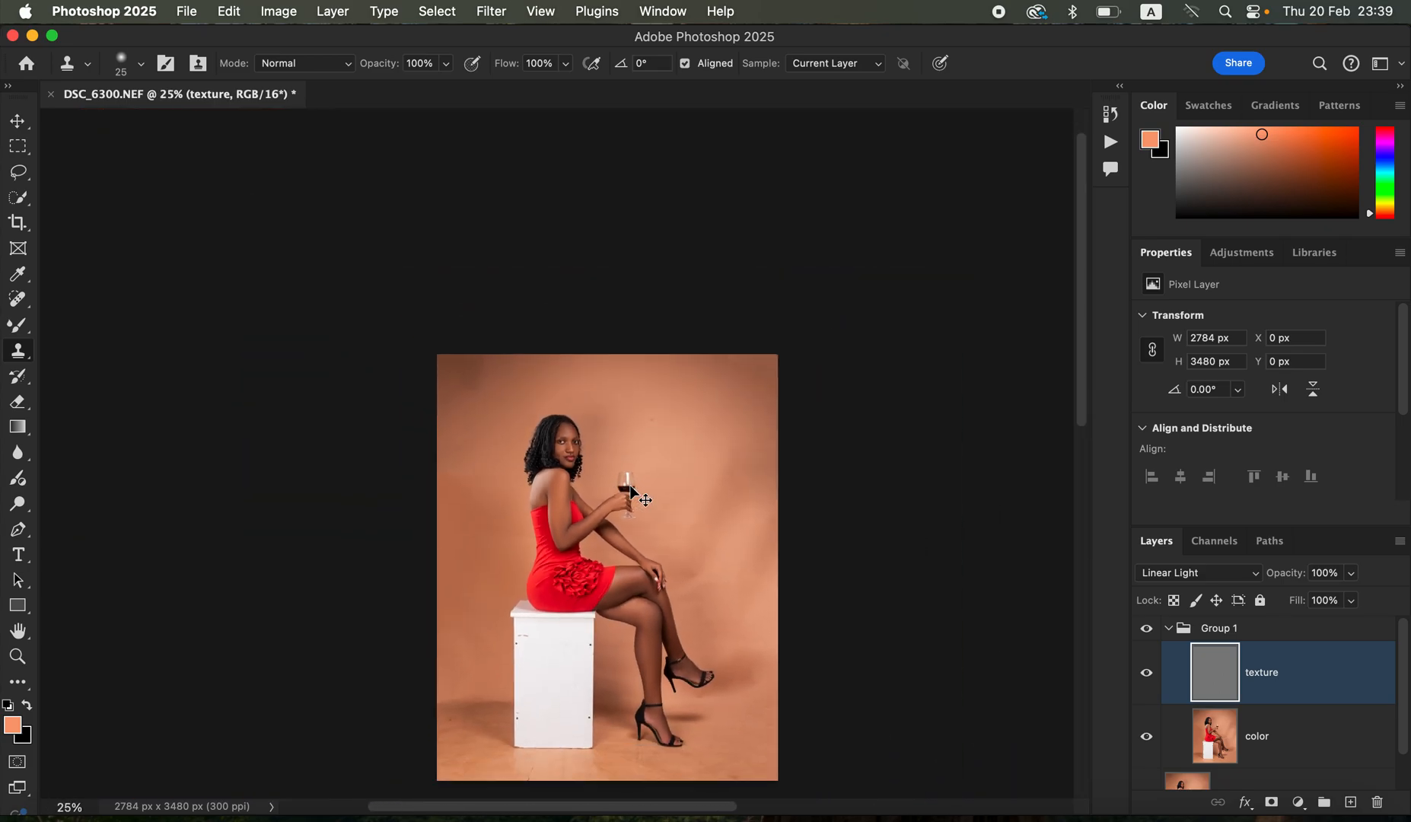
- Stamp all visible layers into a new layer above the collapsed Group 1 and select the subject on it
{"action": "left_click", "coordinate": [1168, 629]}
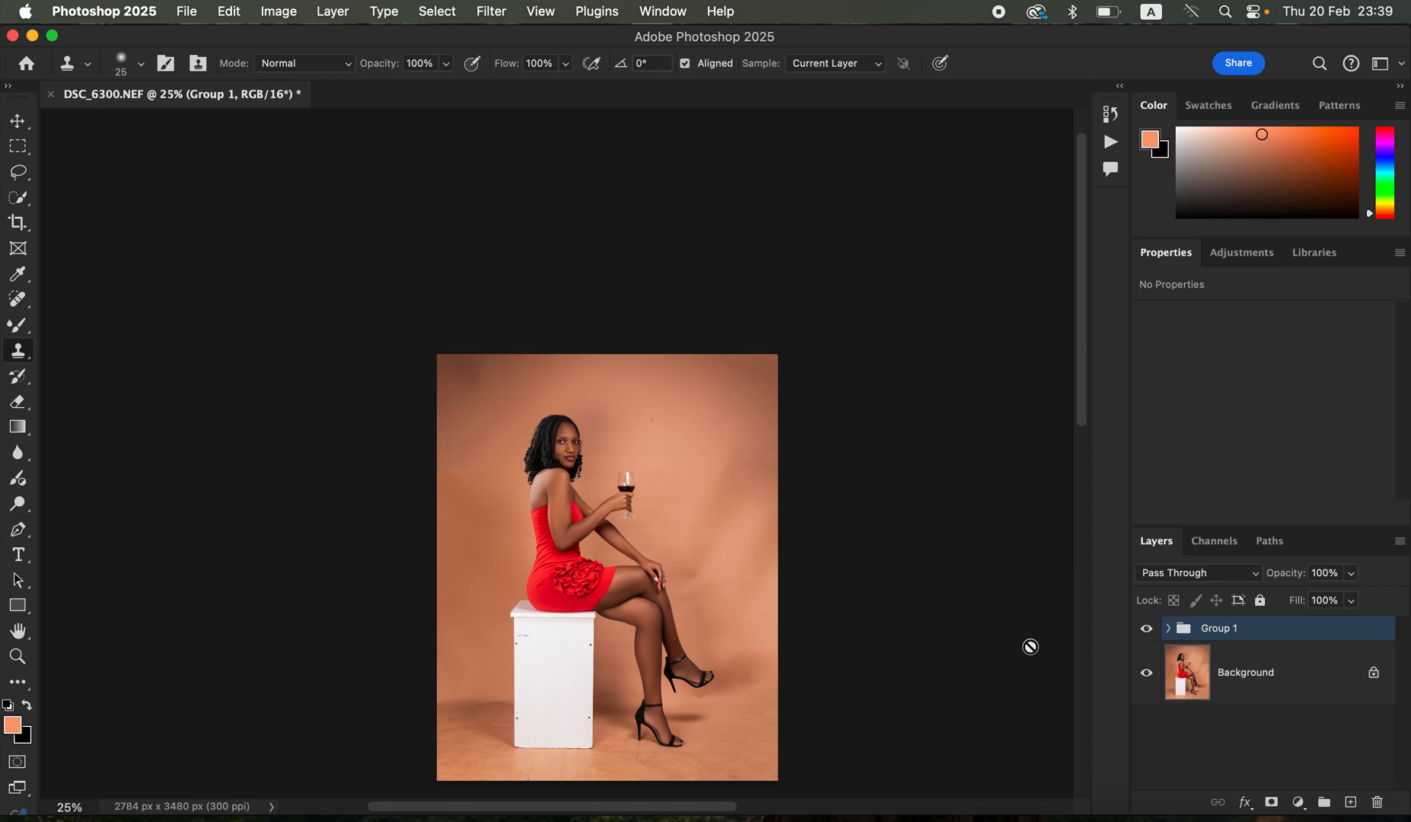
{"action": "key", "text": "super+alt+shift+e"}
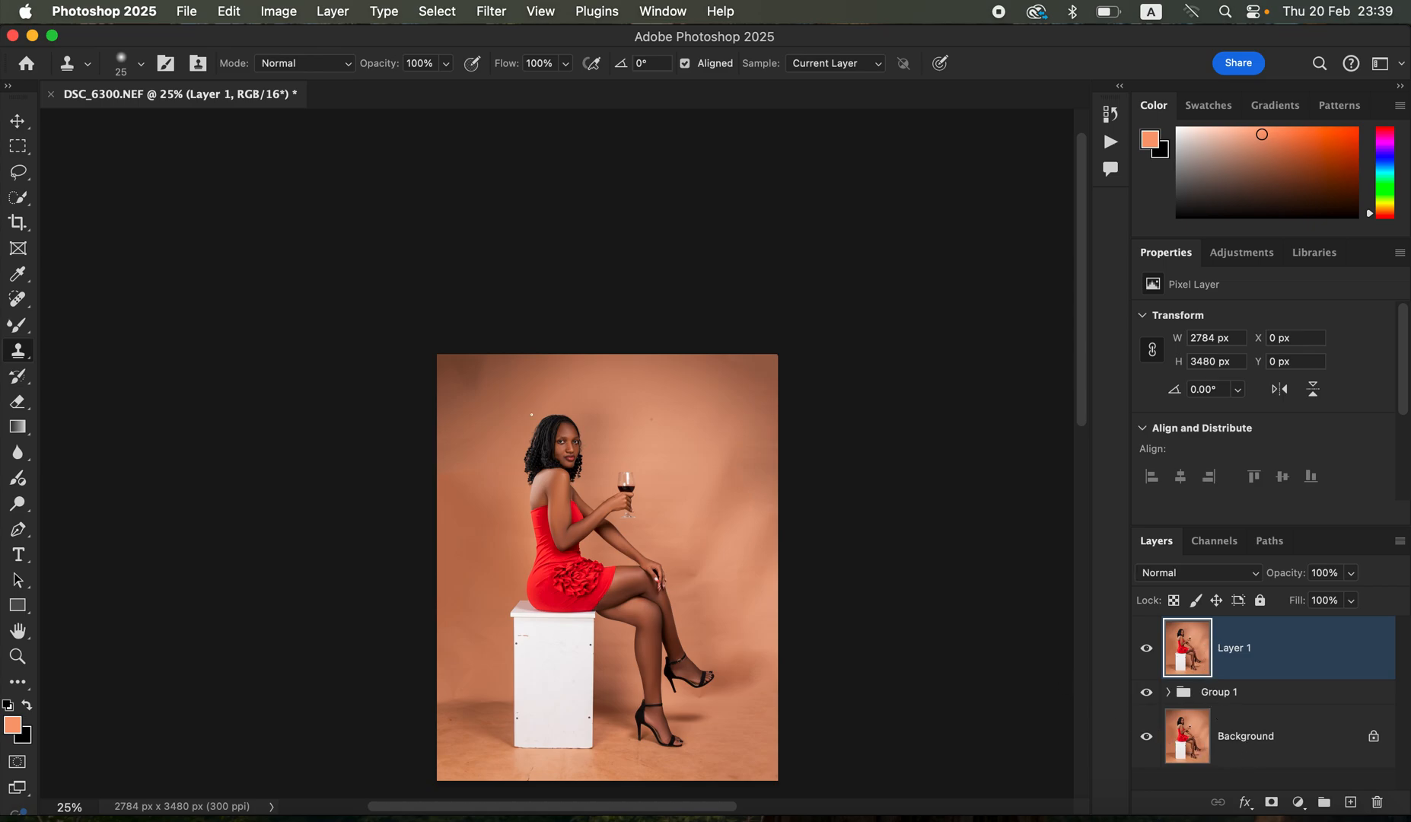
{"action": "left_click", "coordinate": [442, 9]}
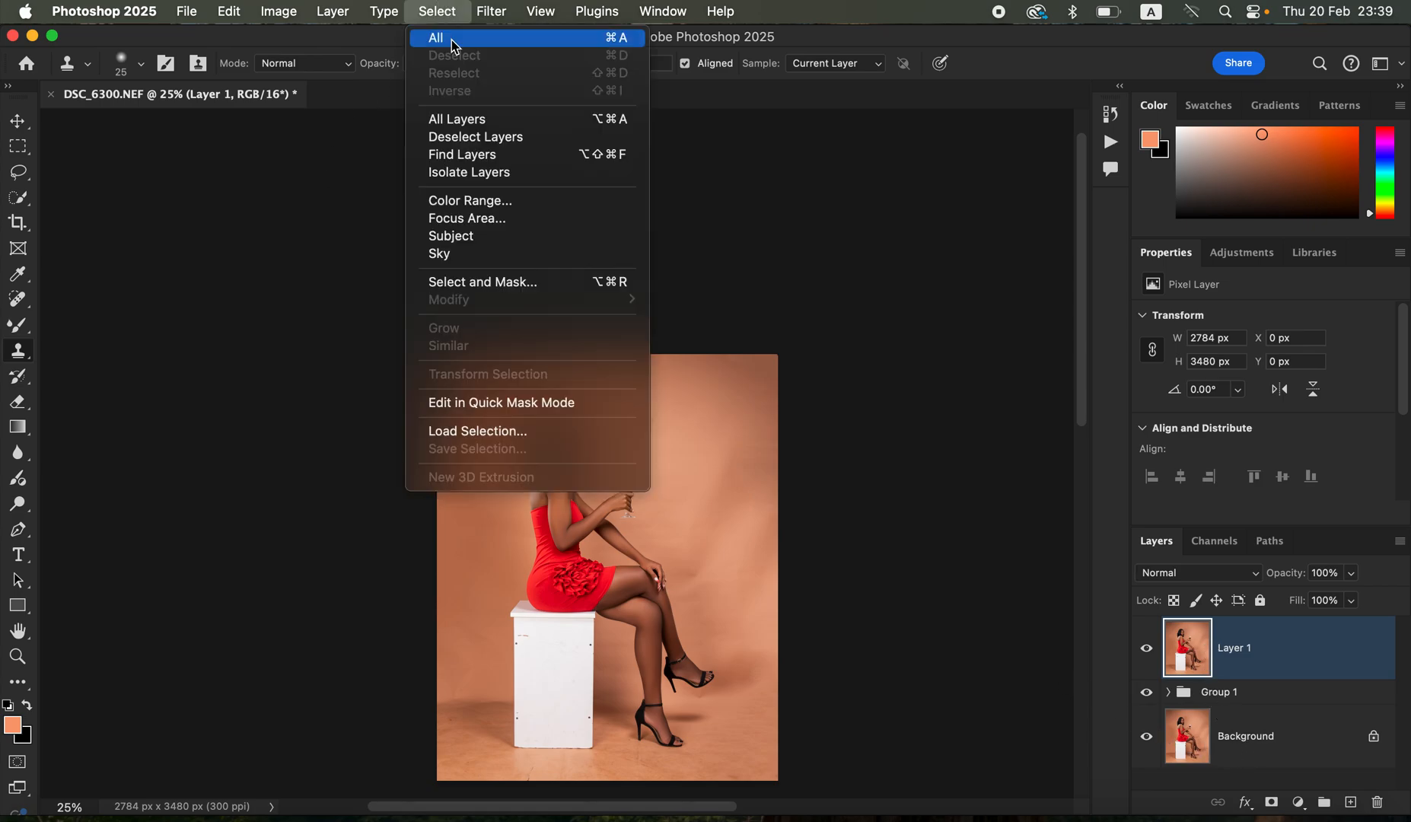
{"action": "left_click", "coordinate": [494, 240]}
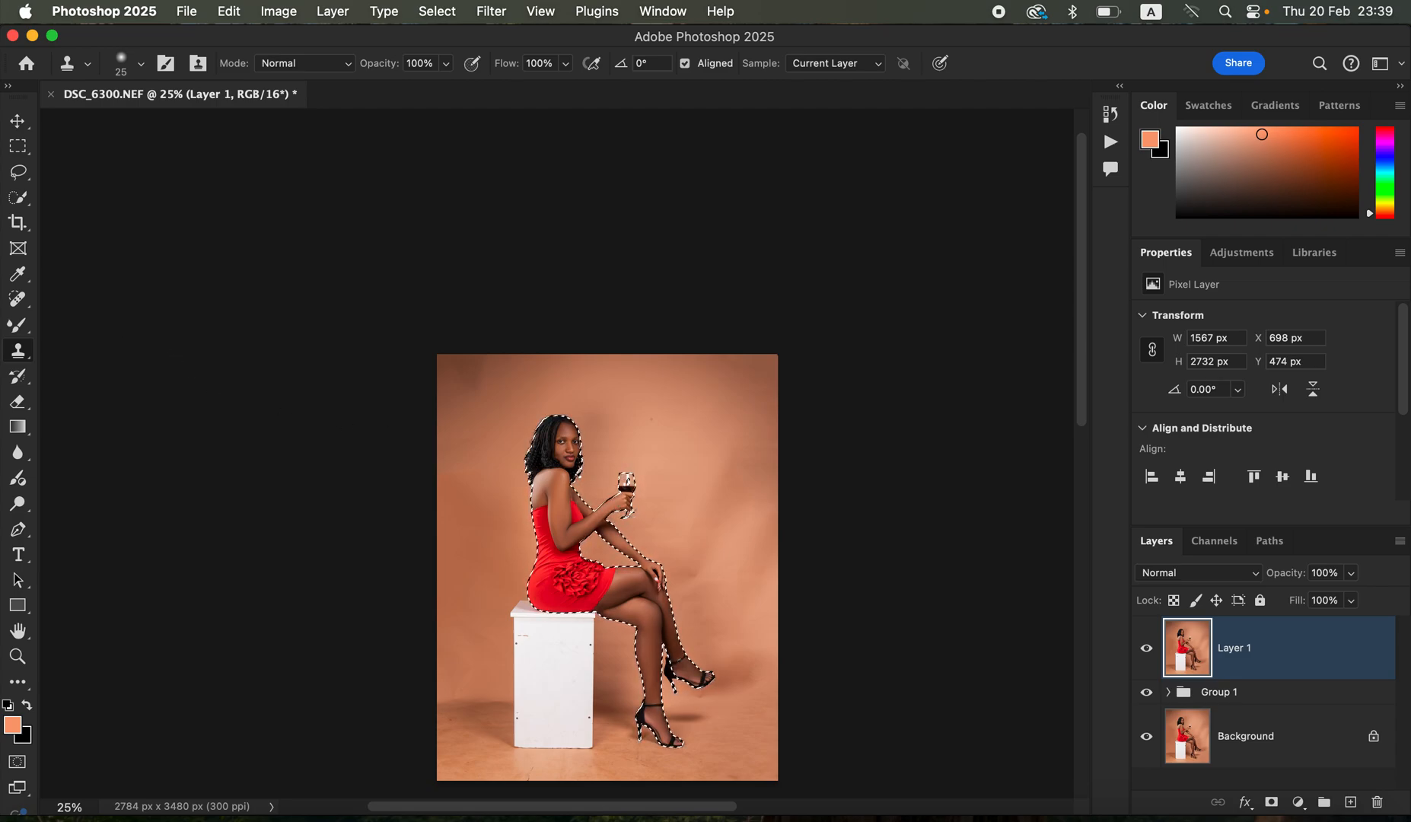
- Add the white box under the woman to the selection with the Quick Selection tool, using an enlarged brush
{"action": "left_click", "coordinate": [22, 200]}
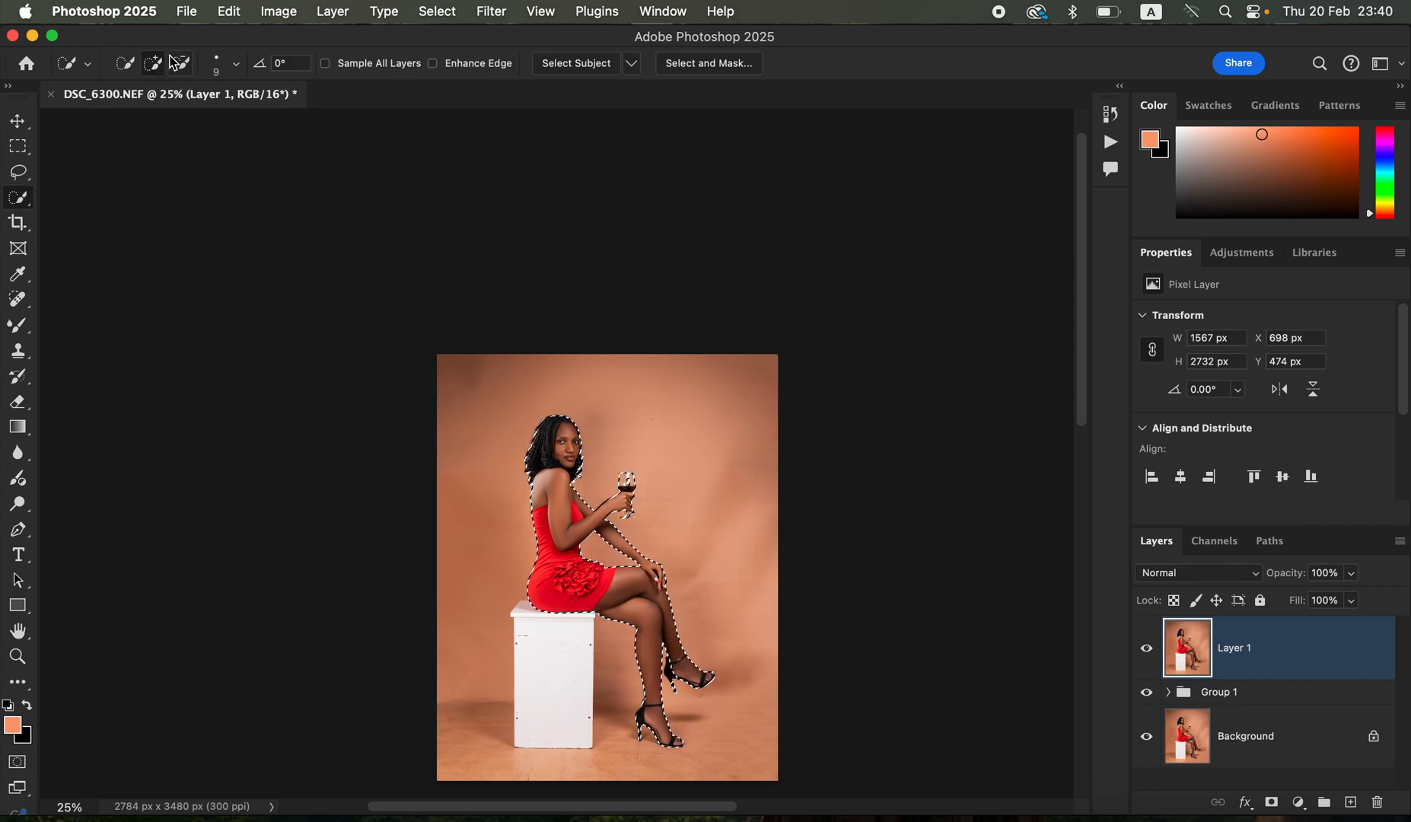
{"action": "key", "text": "super+equal"}
{"action": "key", "text": "super+equal"}
{"action": "left_click_drag", "start_coordinate": [731, 542], "coordinate": [728, 435]}
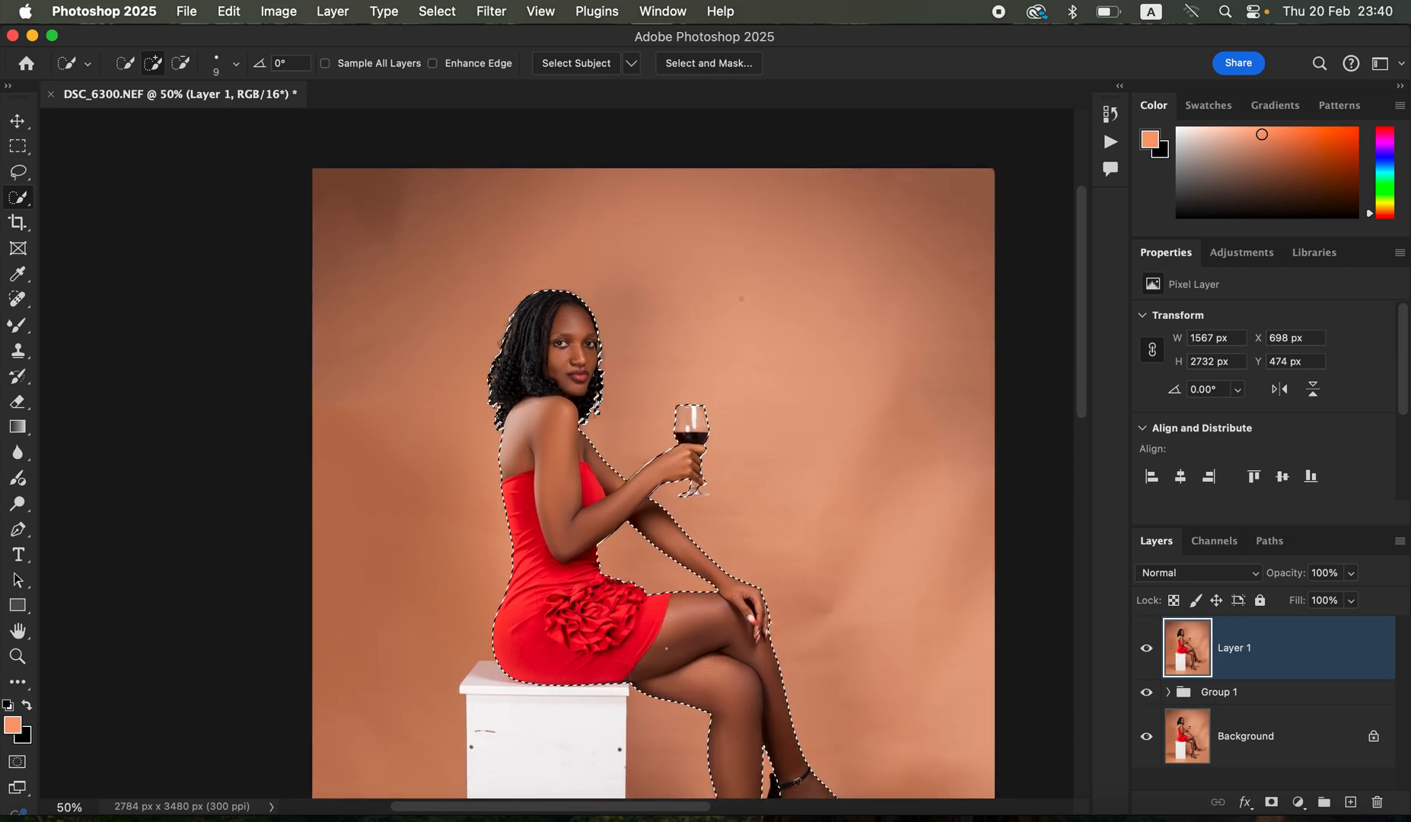
{"action": "key", "text": "super+minus"}
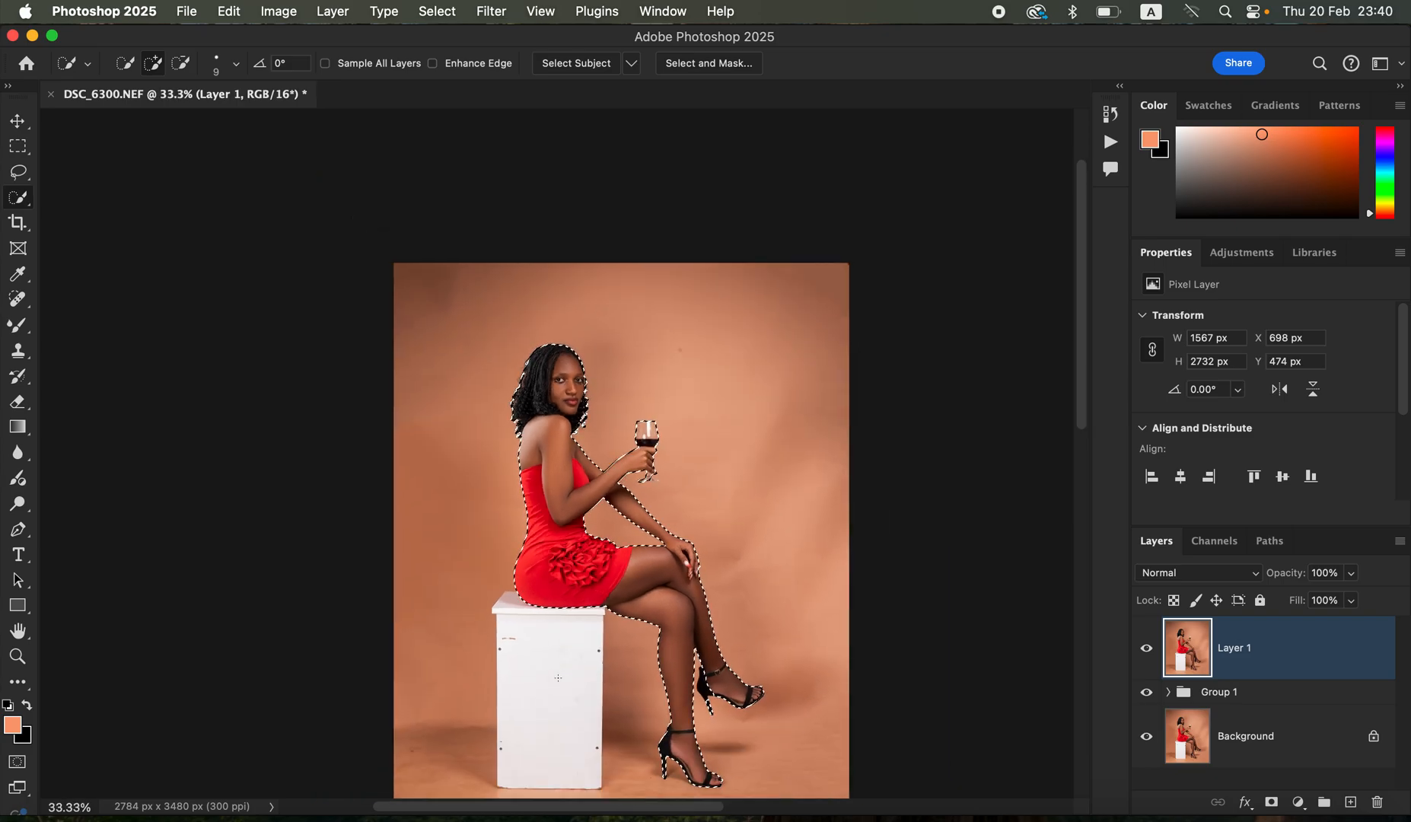
{"action": "key", "text": "bracketright"}
{"action": "key", "text": "bracketright"}
{"action": "key", "text": "bracketright"}
{"action": "key", "text": "bracketright"}
{"action": "key", "text": "bracketright"}
{"action": "key", "text": "bracketright"}
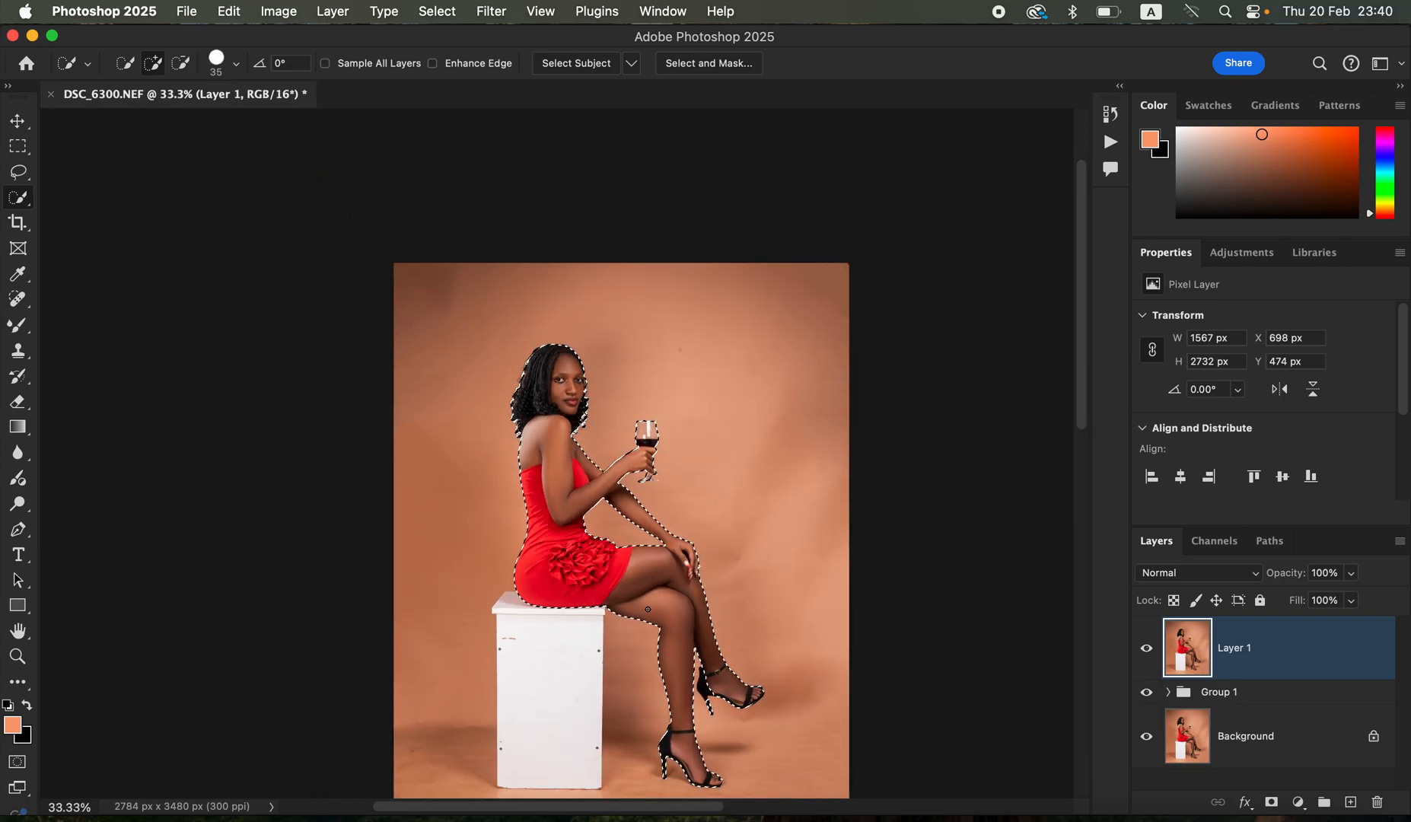
{"action": "mouse_move", "coordinate": [589, 634]}
{"action": "left_mouse_down"}
{"action": "mouse_move", "coordinate": [534, 605]}
{"action": "mouse_move", "coordinate": [570, 684]}
{"action": "mouse_move", "coordinate": [581, 617]}
{"action": "left_mouse_up"}
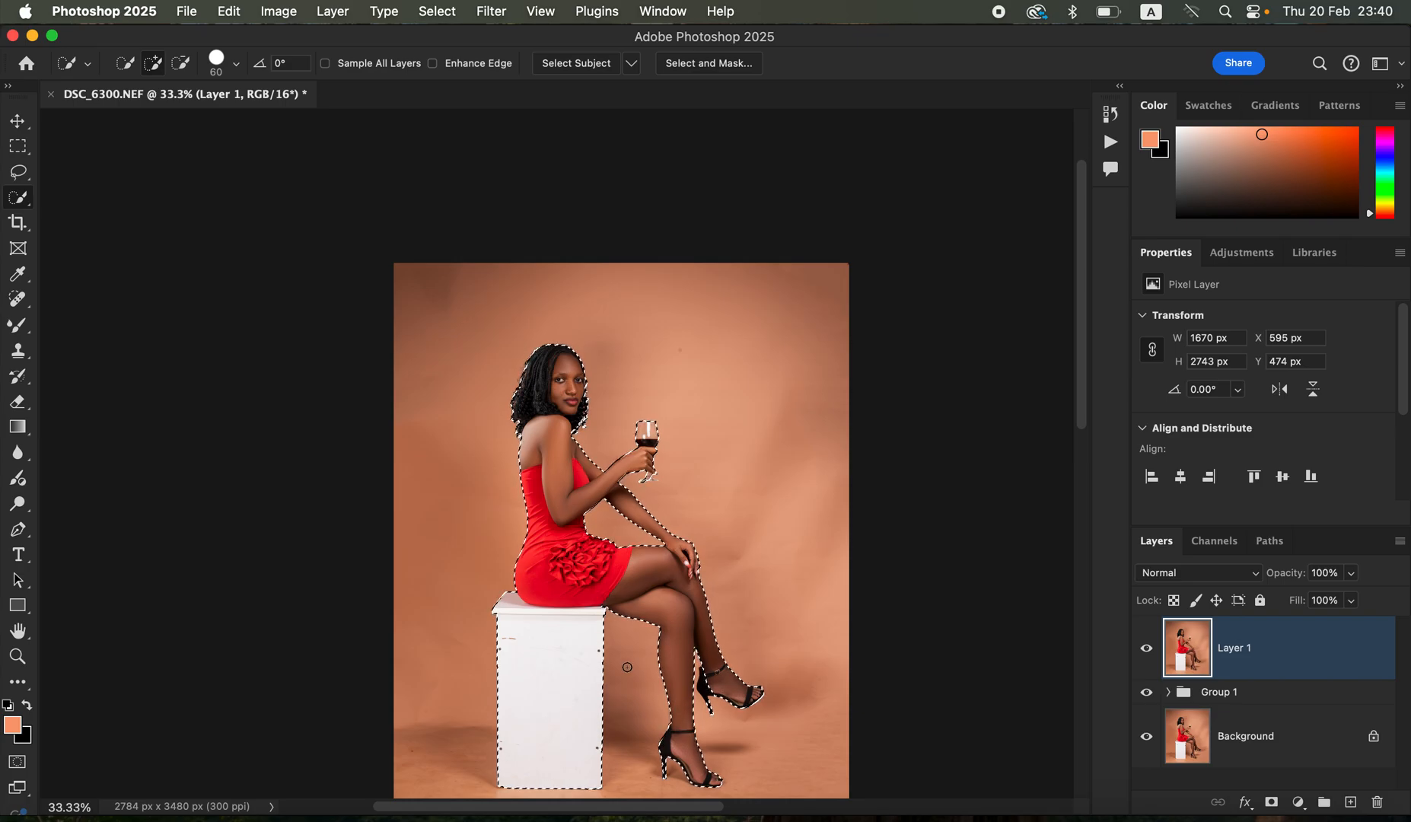
- Add the stem and foot of the wine glass to the selection with the Quick Selection brush reduced to size 15
{"action": "key", "text": "super+plus"}
{"action": "key", "text": "super+plus"}
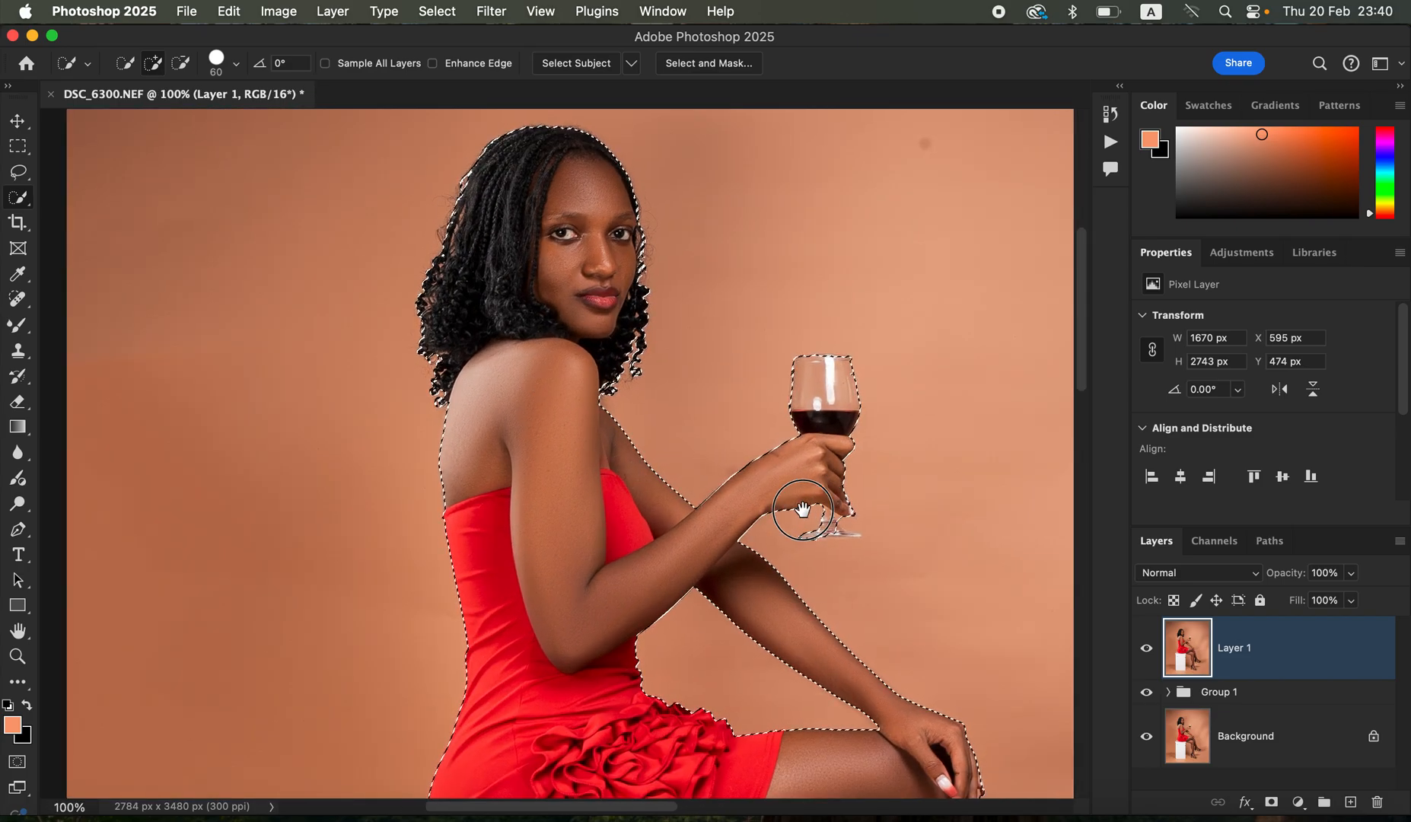
{"action": "left_click_drag", "start_coordinate": [814, 494], "coordinate": [700, 540]}
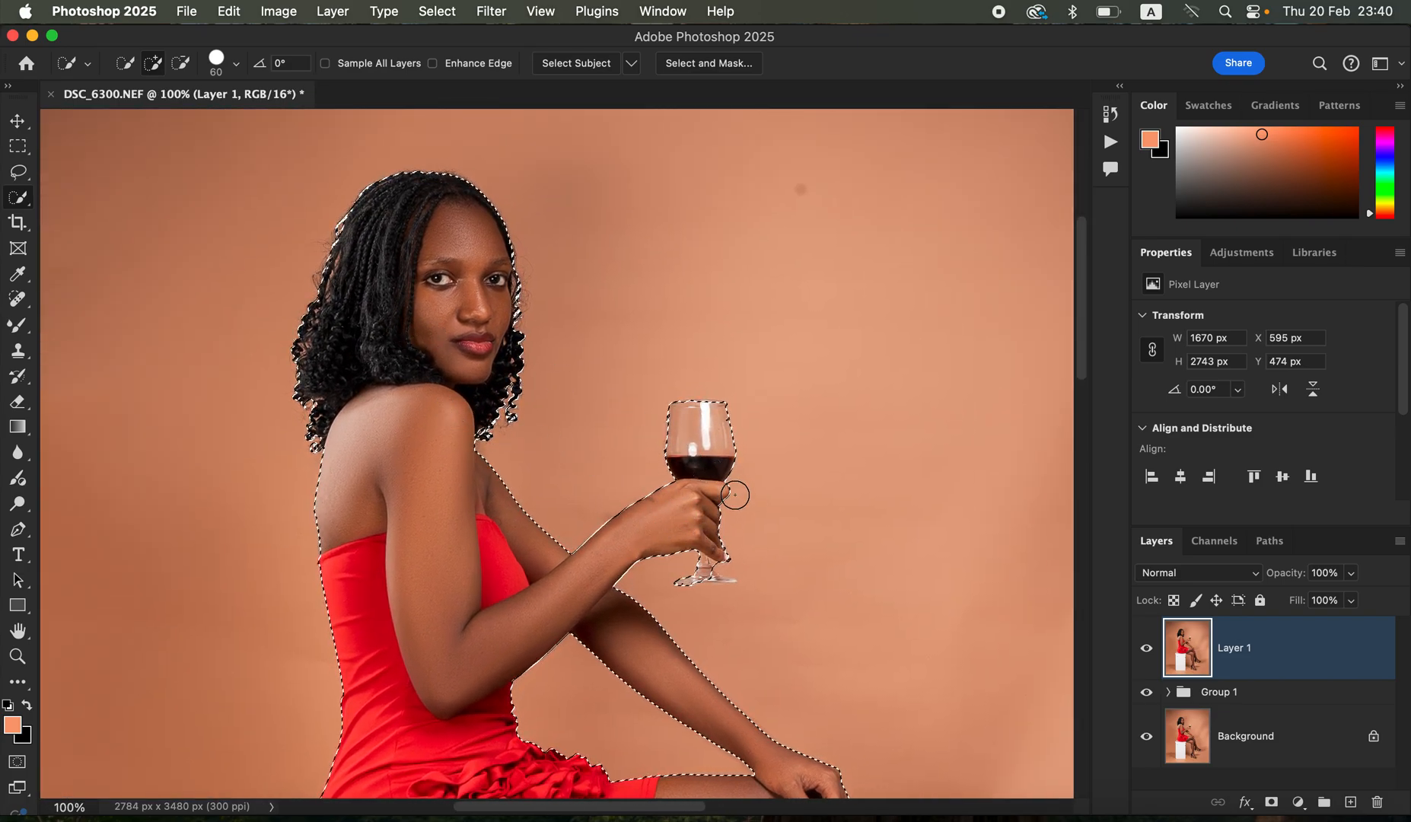
{"action": "key", "text": "bracketleft"}
{"action": "key", "text": "bracketleft"}
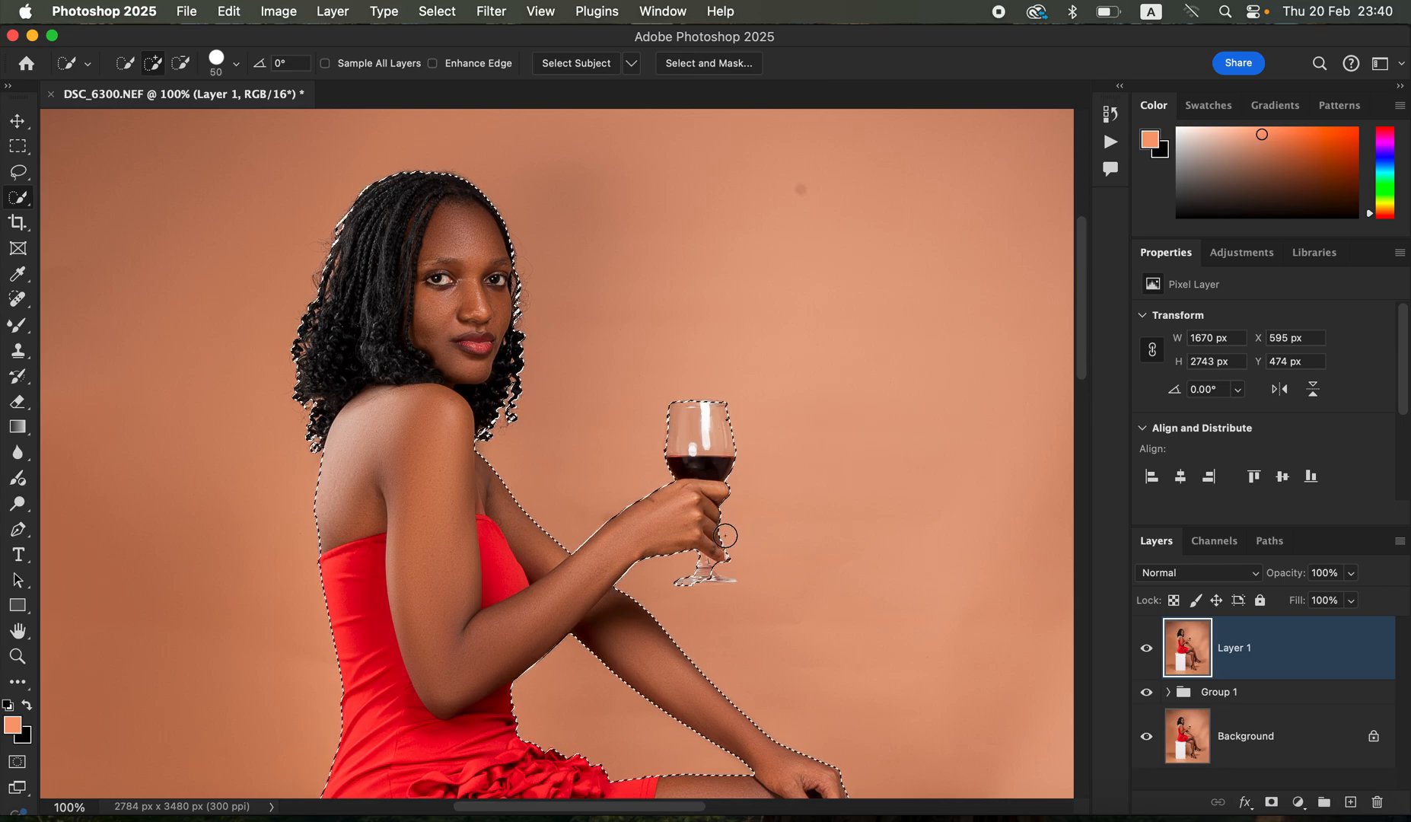
{"action": "key", "text": "bracketleft"}
{"action": "key", "text": "bracketleft"}
{"action": "key", "text": "bracketleft"}
{"action": "key", "text": "bracketleft"}
{"action": "key", "text": "bracketleft"}
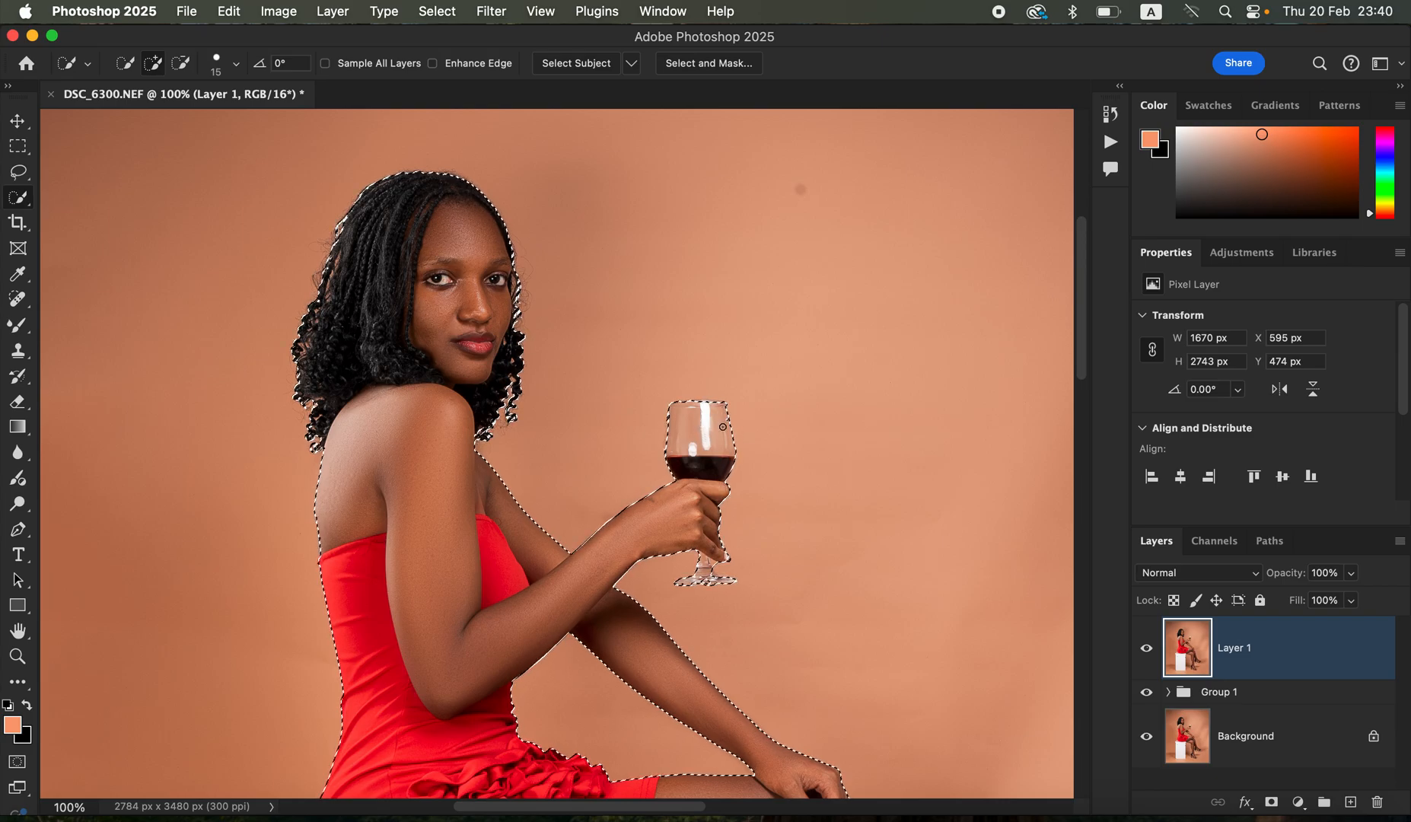
- Invert the selection so that it covers the backdrop instead of the woman, glass and box
{"action": "key", "text": "super+minus"}
{"action": "key", "text": "super+minus"}
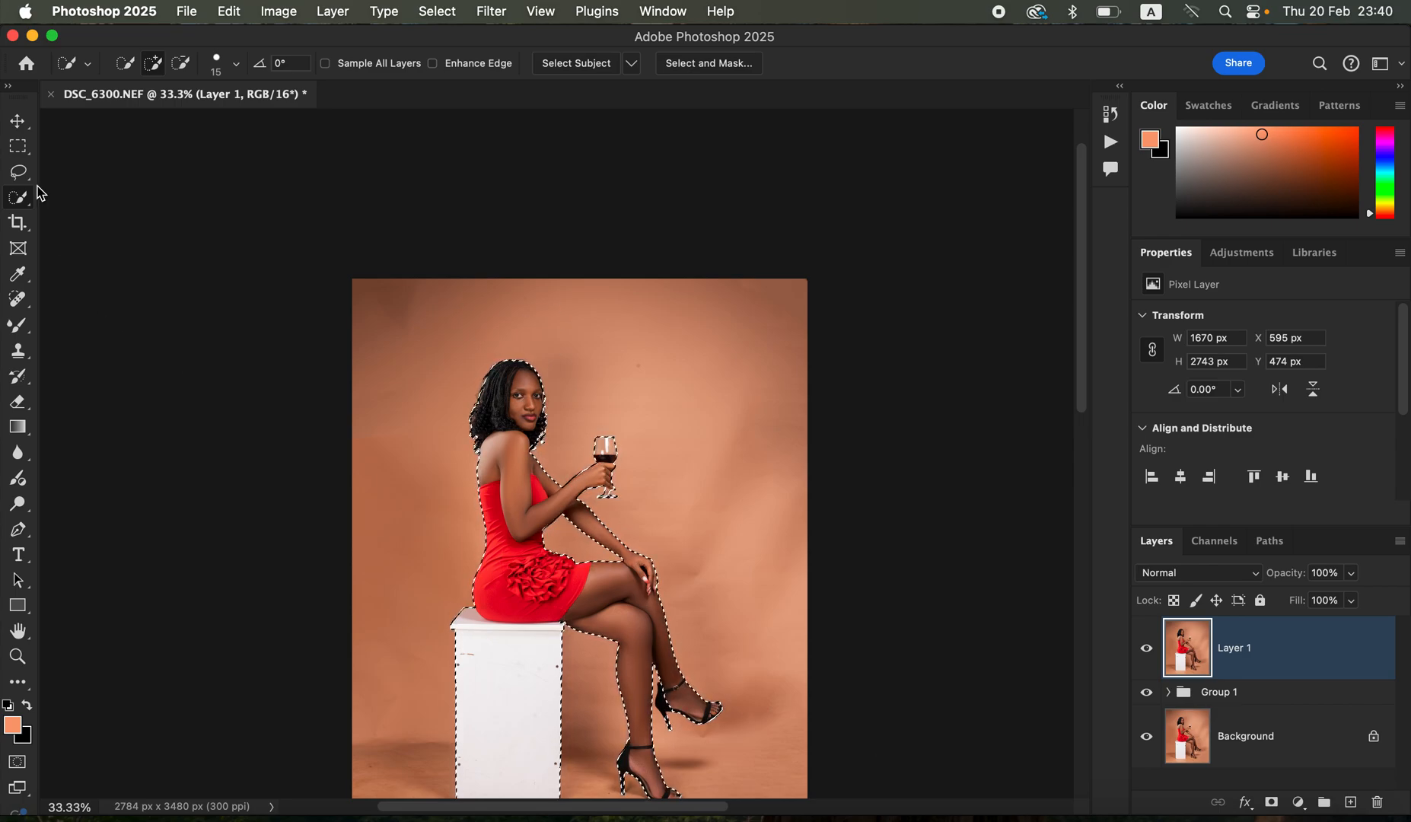
{"action": "left_click", "coordinate": [443, 11]}
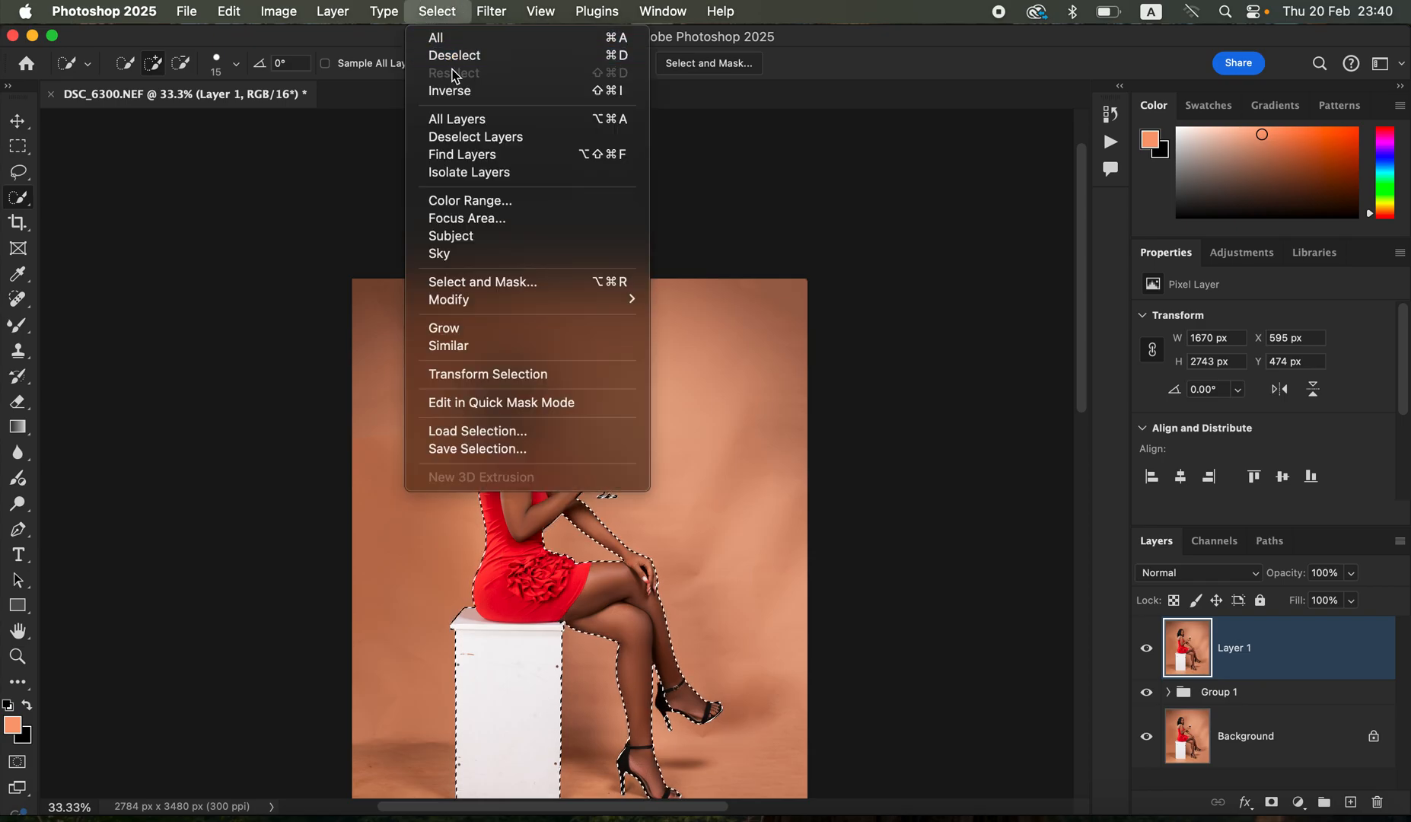
{"action": "left_click", "coordinate": [759, 400]}
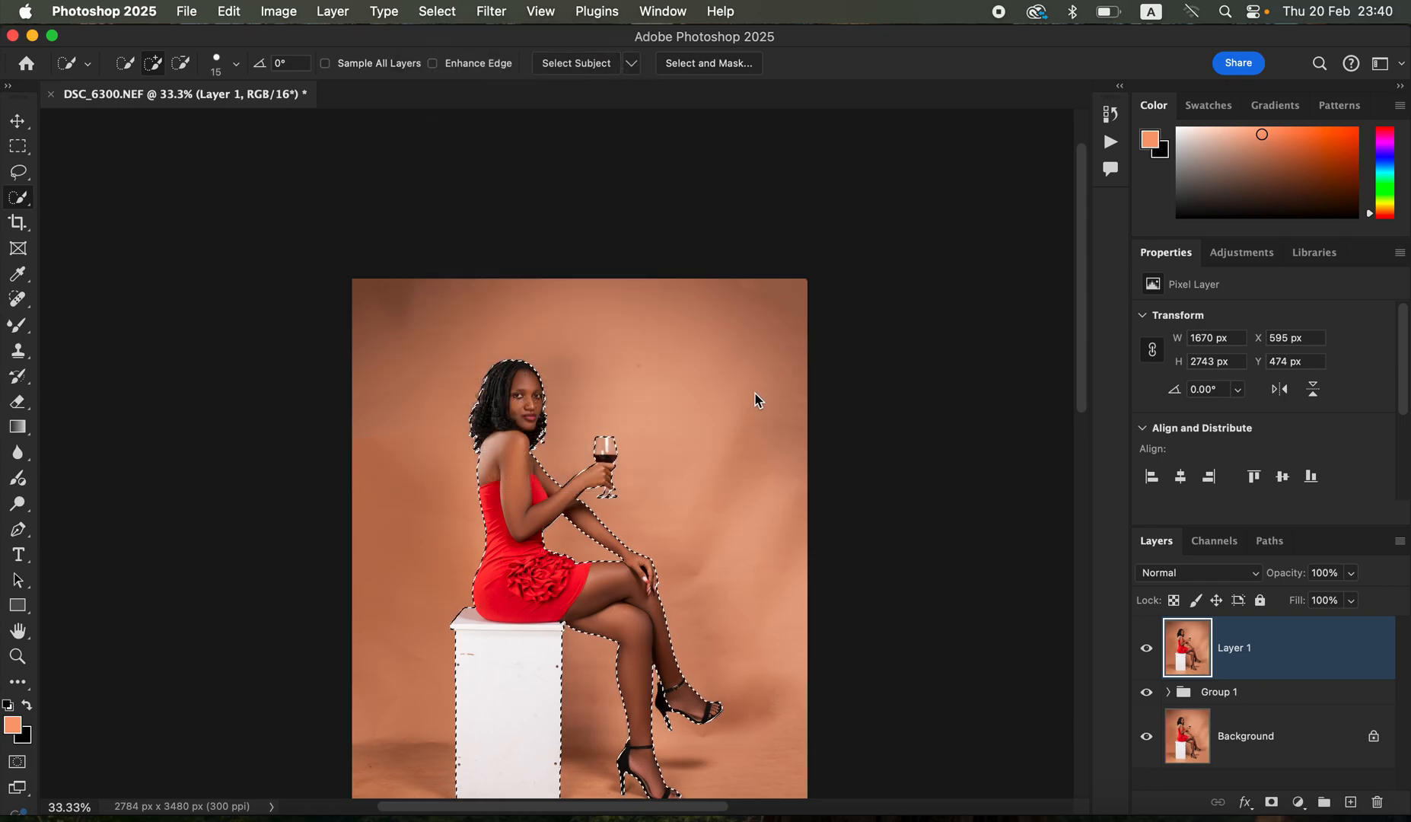
{"action": "right_click", "coordinate": [618, 387]}
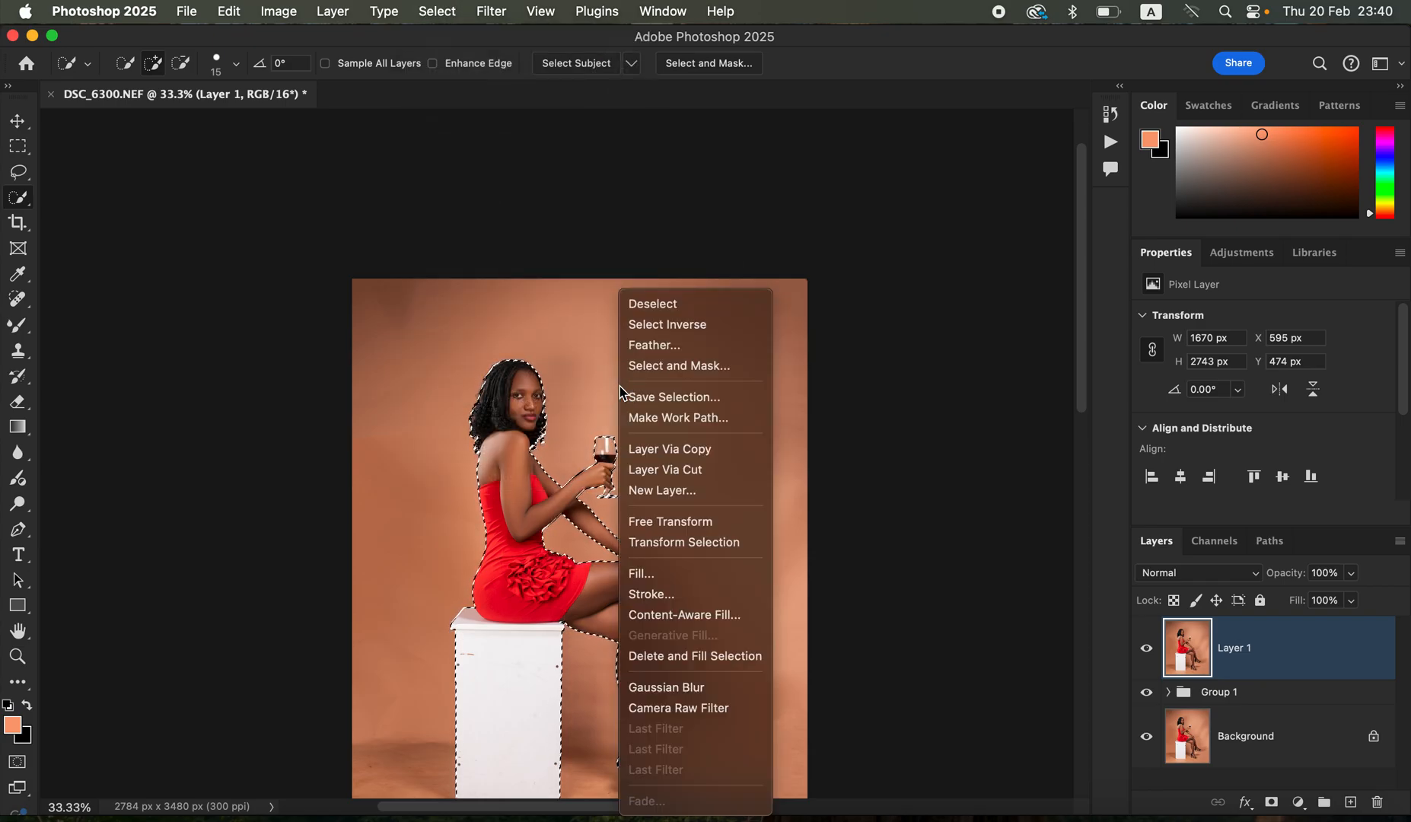
{"action": "left_click", "coordinate": [668, 324]}
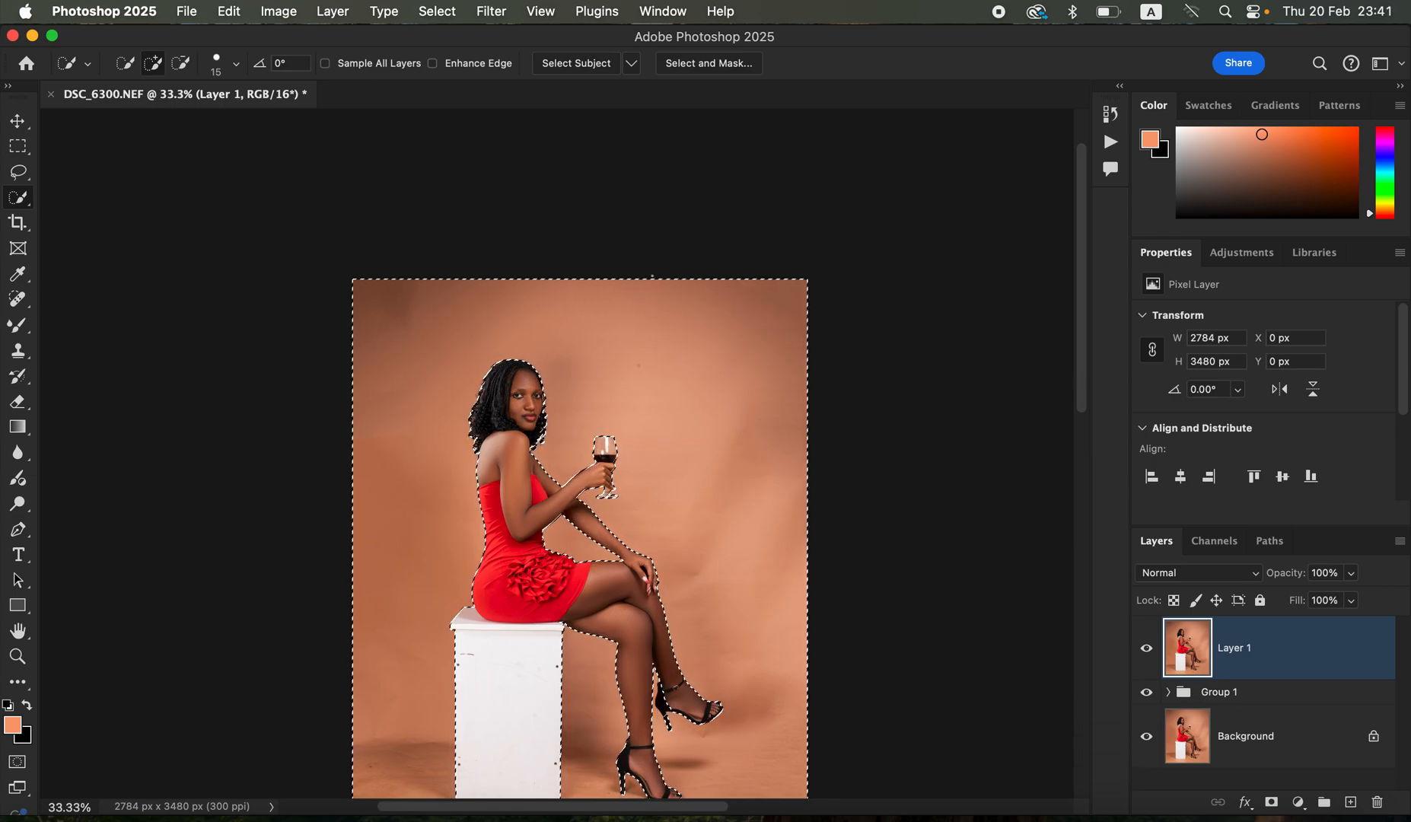
- Paint sampled backdrop colour over the area to the right of the woman with the soft 900 px Brush at 62% opacity
{"action": "left_click_drag", "start_coordinate": [18, 324], "coordinate": [111, 328]}
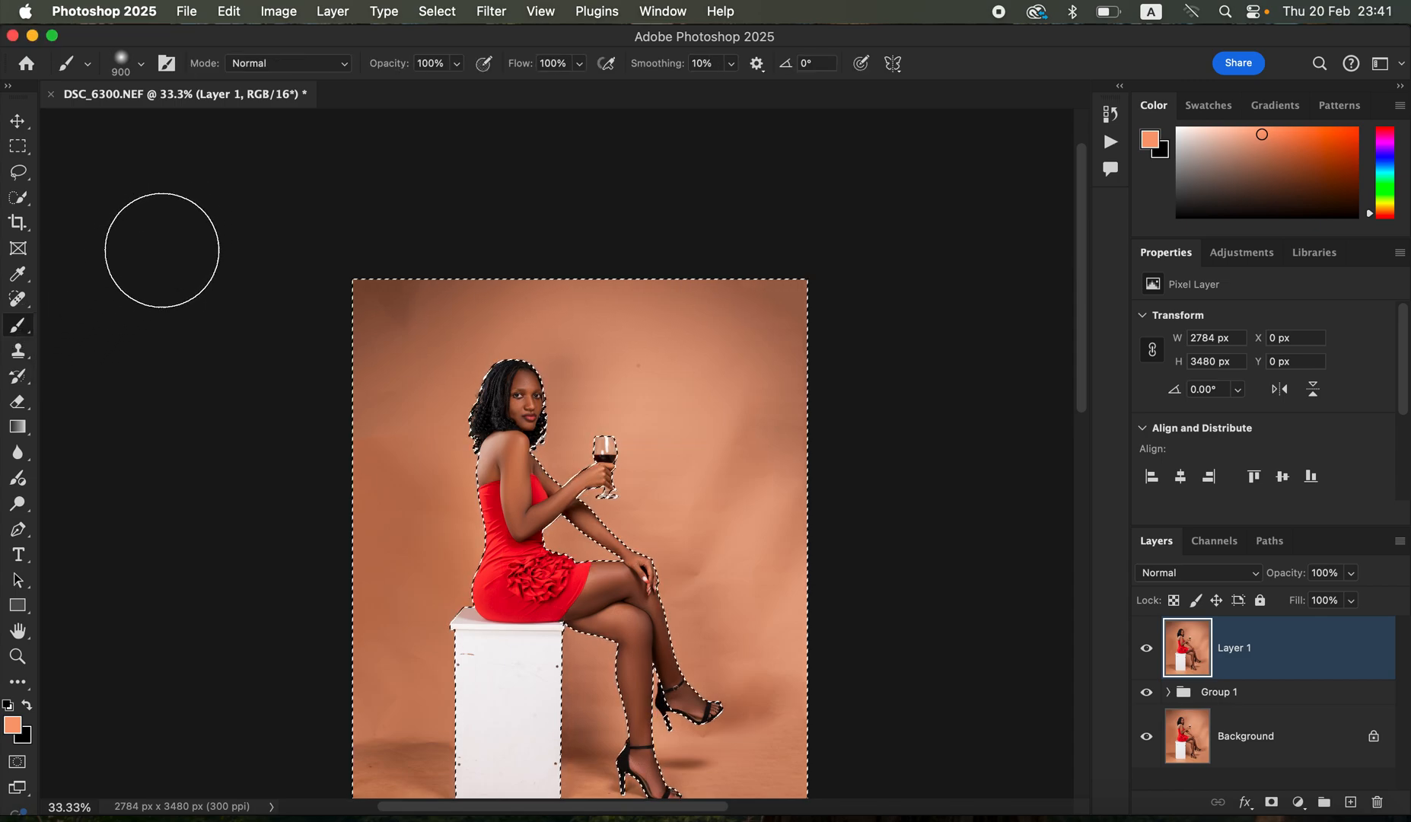
{"action": "left_click", "coordinate": [140, 69]}
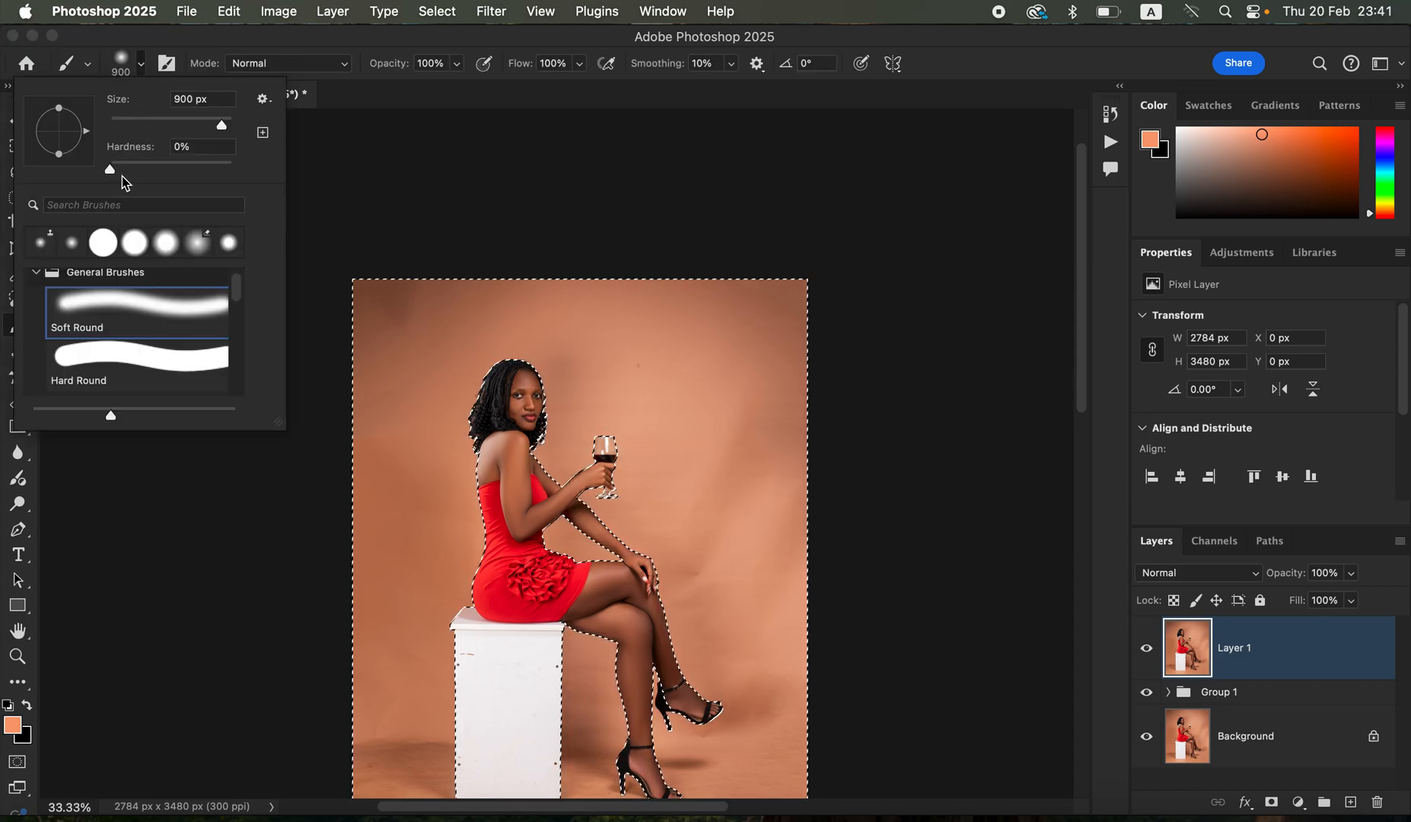
{"action": "left_click", "coordinate": [141, 64]}
{"action": "left_click", "coordinate": [457, 65]}
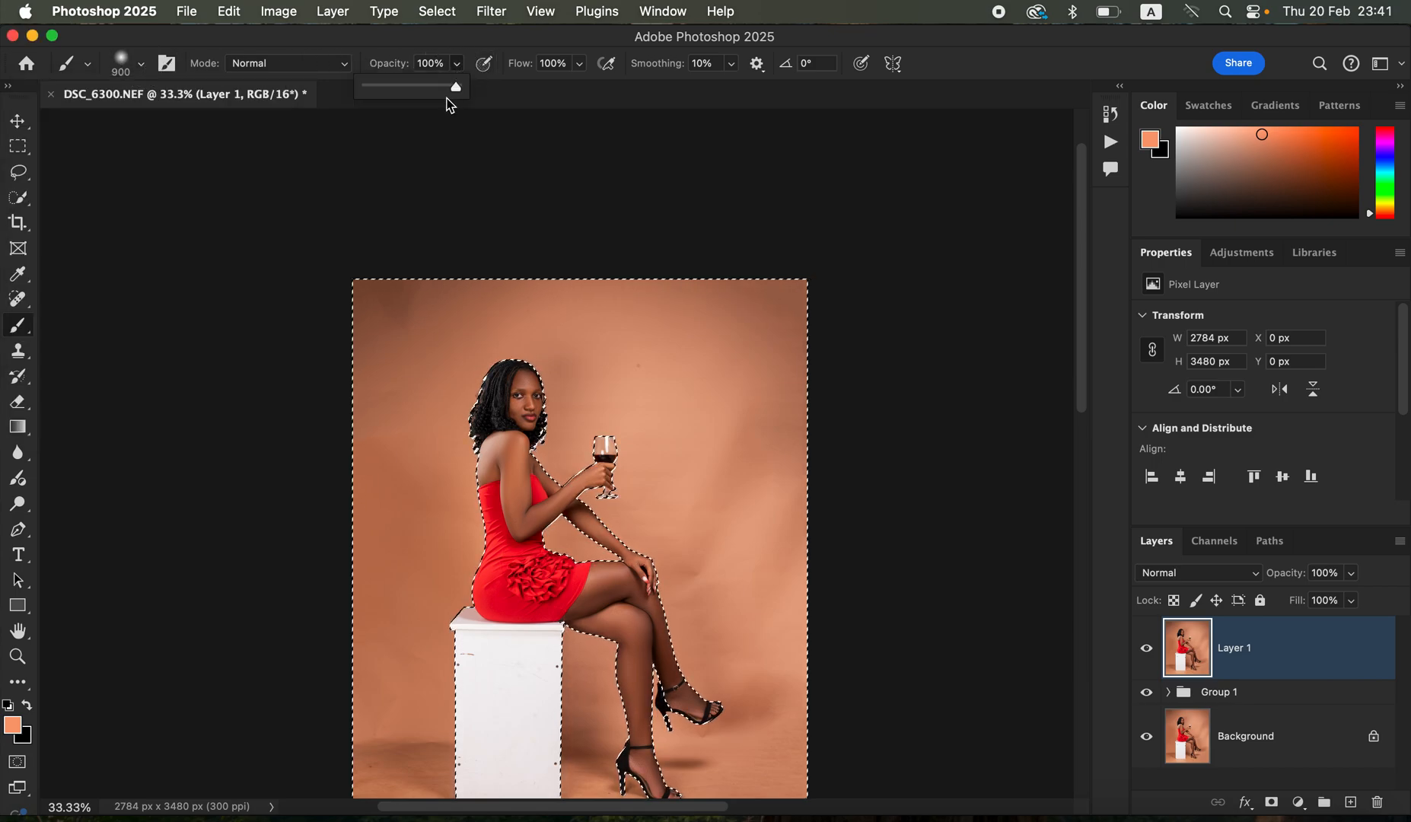
{"action": "left_click_drag", "start_coordinate": [415, 89], "coordinate": [423, 92]}
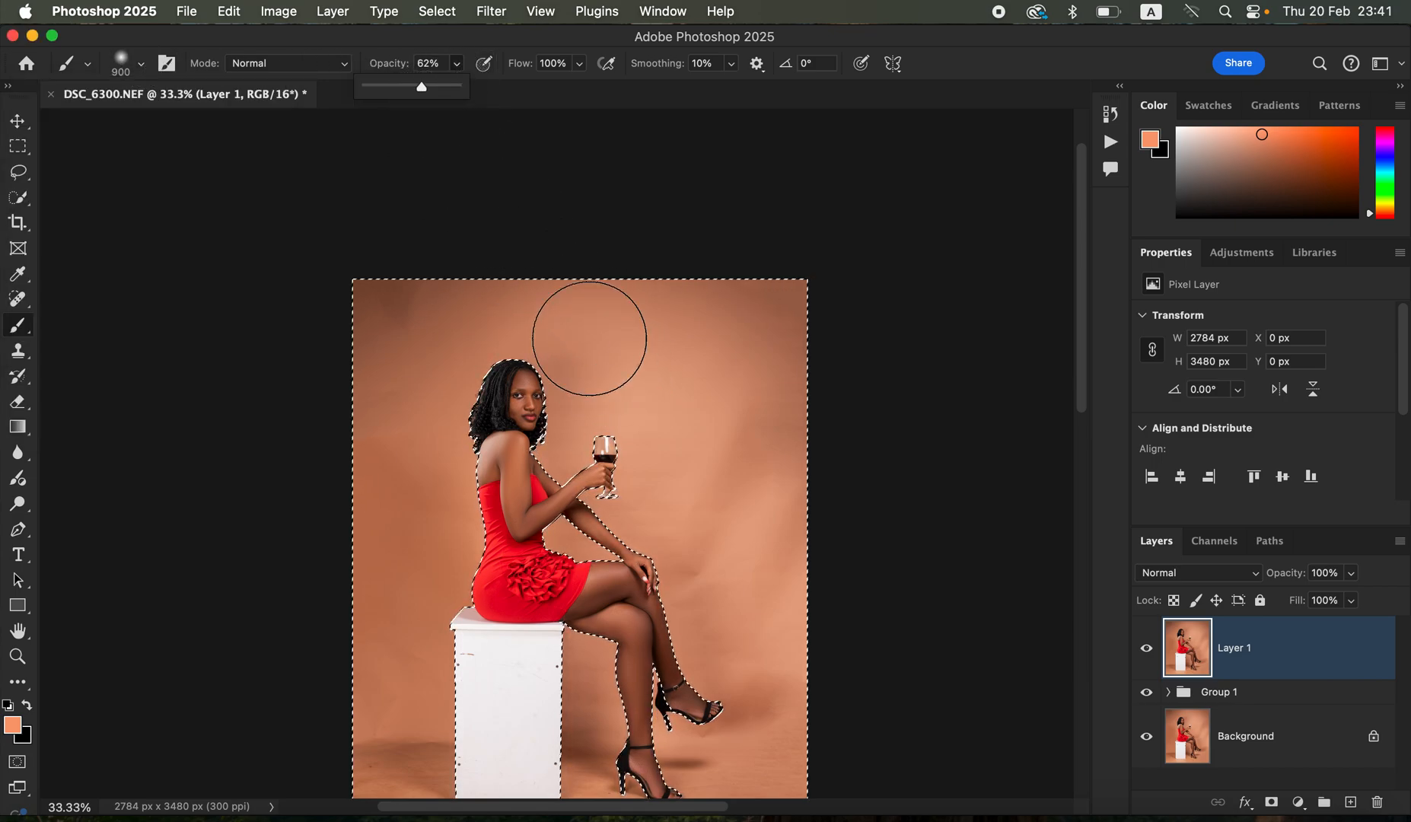
{"action": "key", "text": "super+minus"}
{"action": "key", "text": "super+minus"}
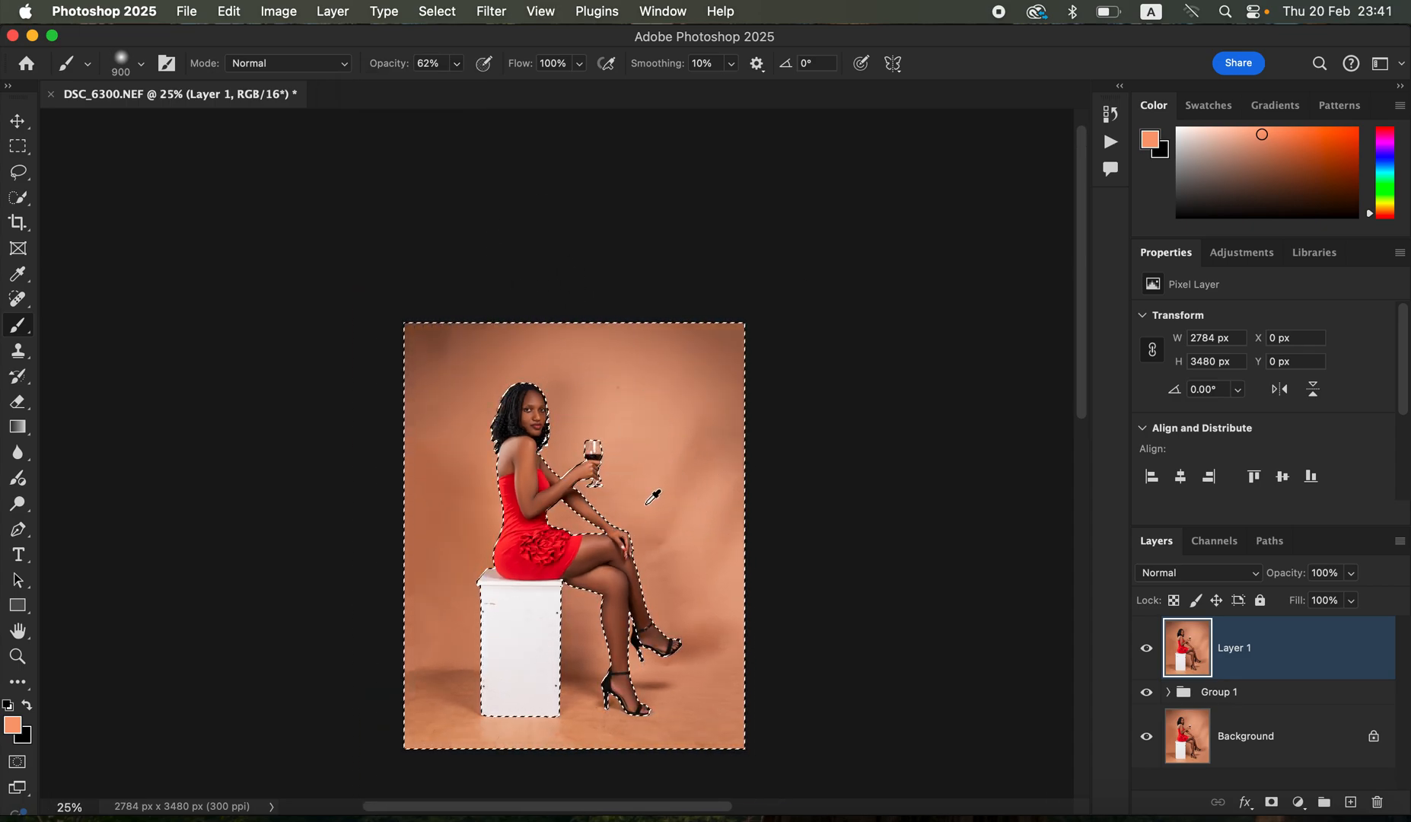
{"action": "left_click", "coordinate": [667, 450], "text": "alt"}
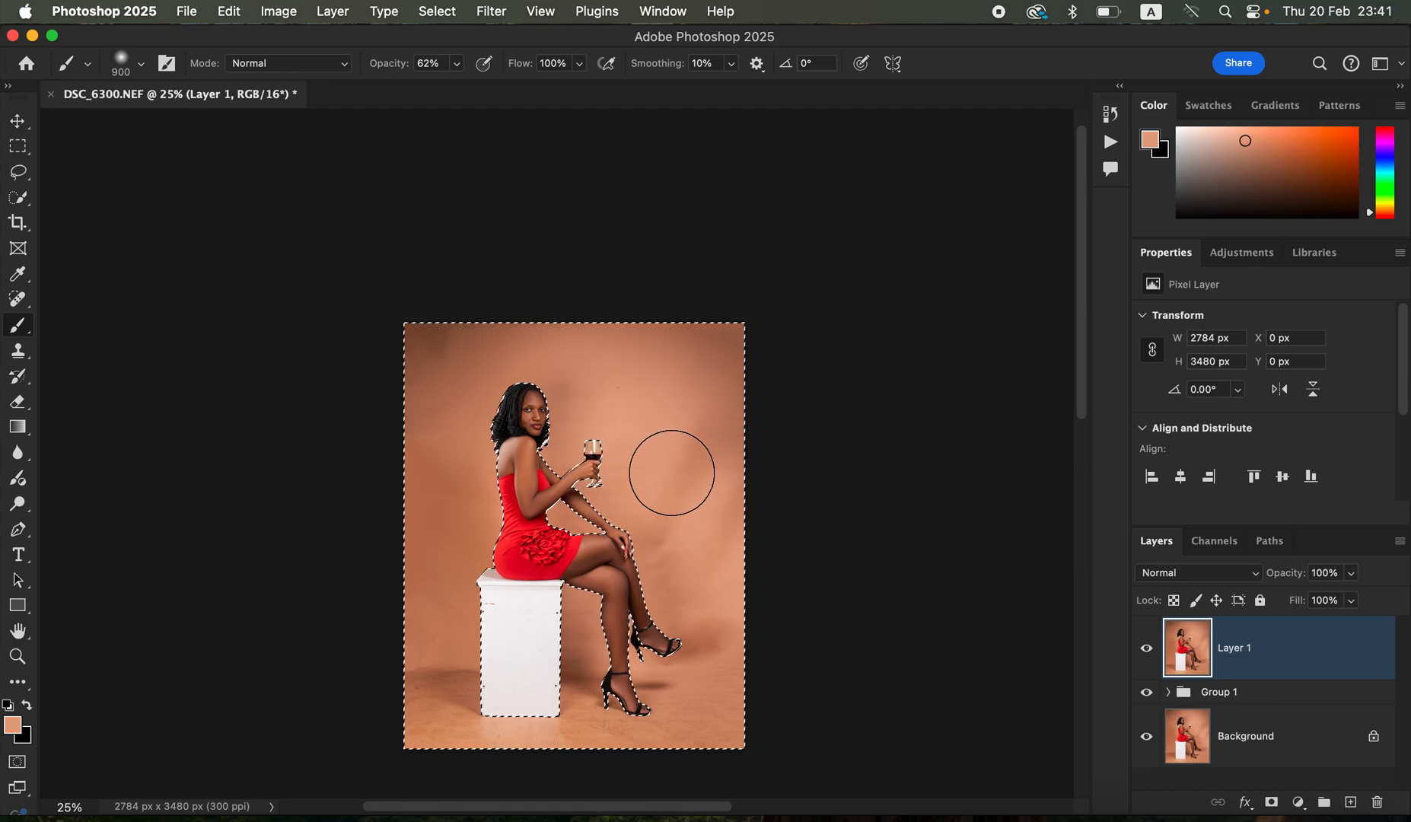
{"action": "left_click_drag", "start_coordinate": [697, 423], "coordinate": [703, 463]}
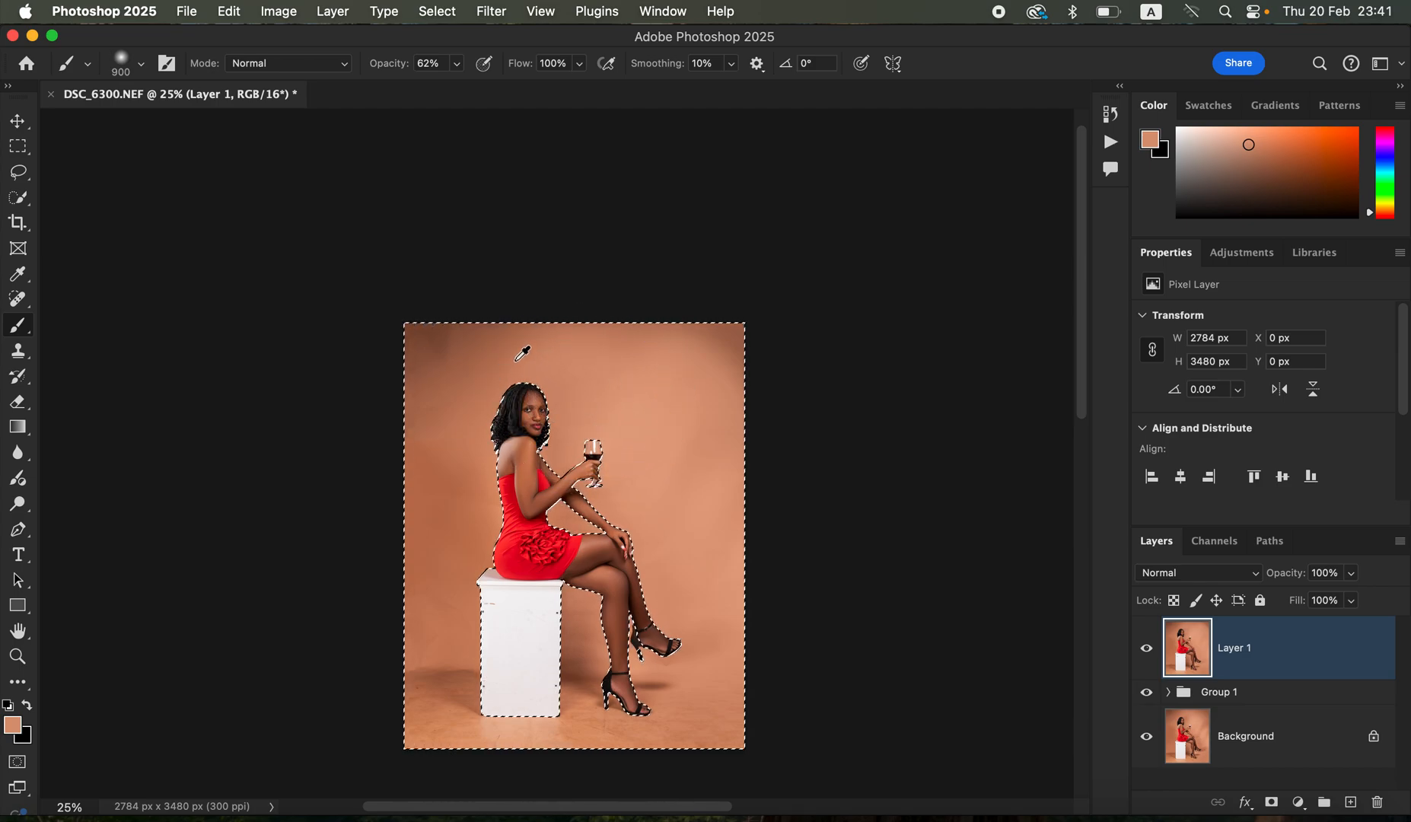
- Even out the rest of the backdrop left, right and above the woman by resampling nearby tones and painting with the Brush
{"action": "left_click", "coordinate": [473, 417], "text": "alt"}
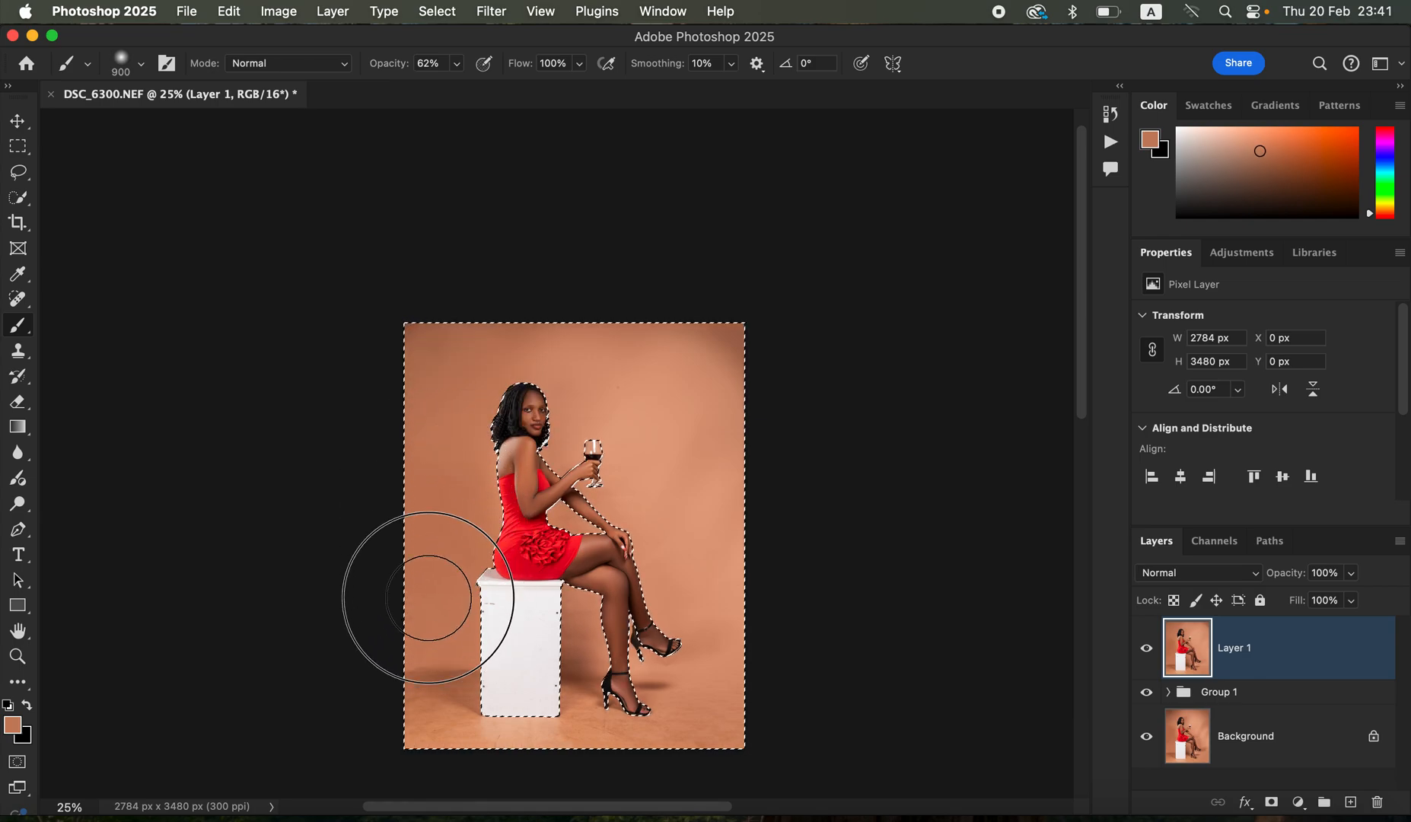
{"action": "left_click", "coordinate": [697, 603], "text": "alt"}
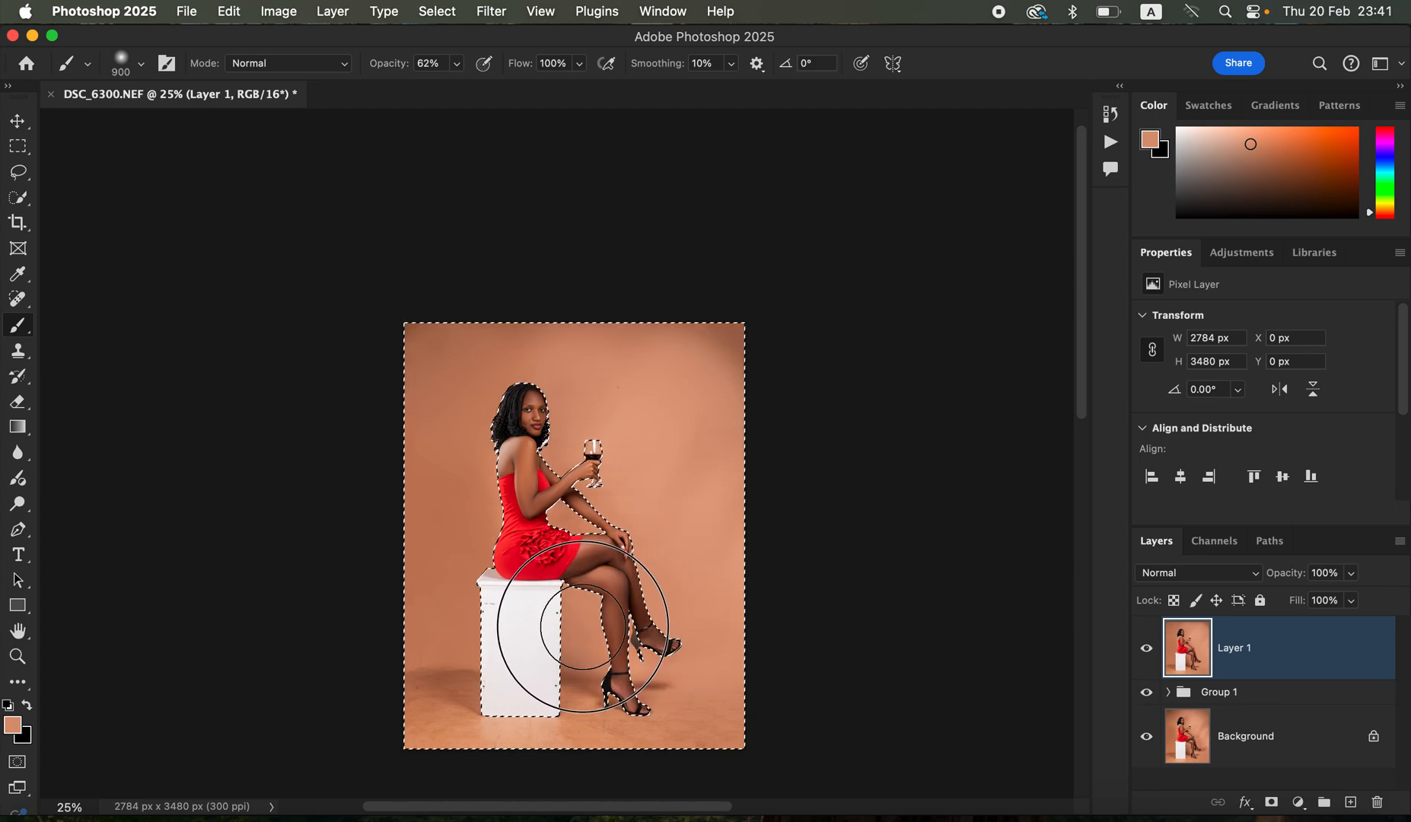
{"action": "left_click", "coordinate": [440, 597], "text": "alt"}
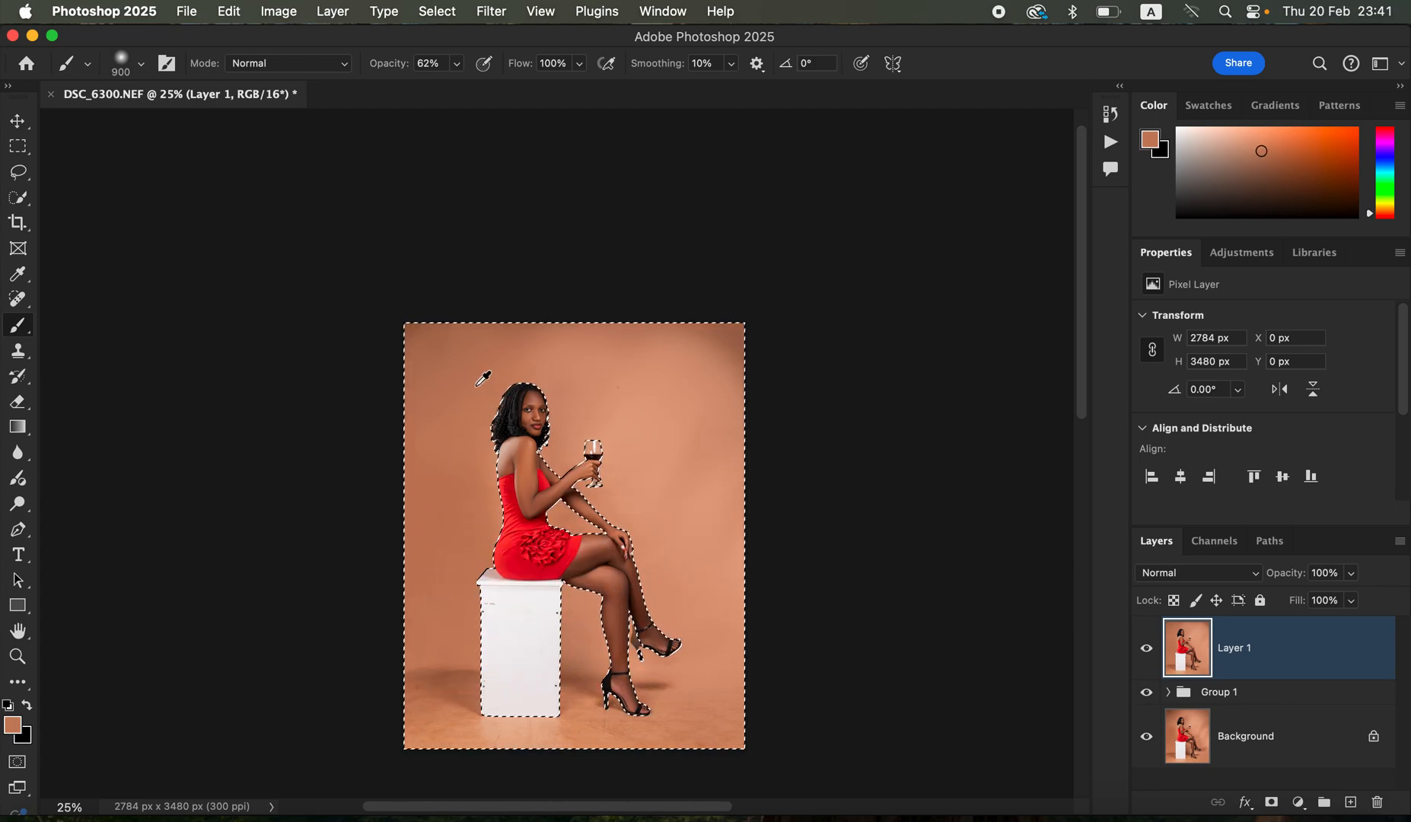
{"action": "left_click", "coordinate": [659, 390], "text": "alt"}
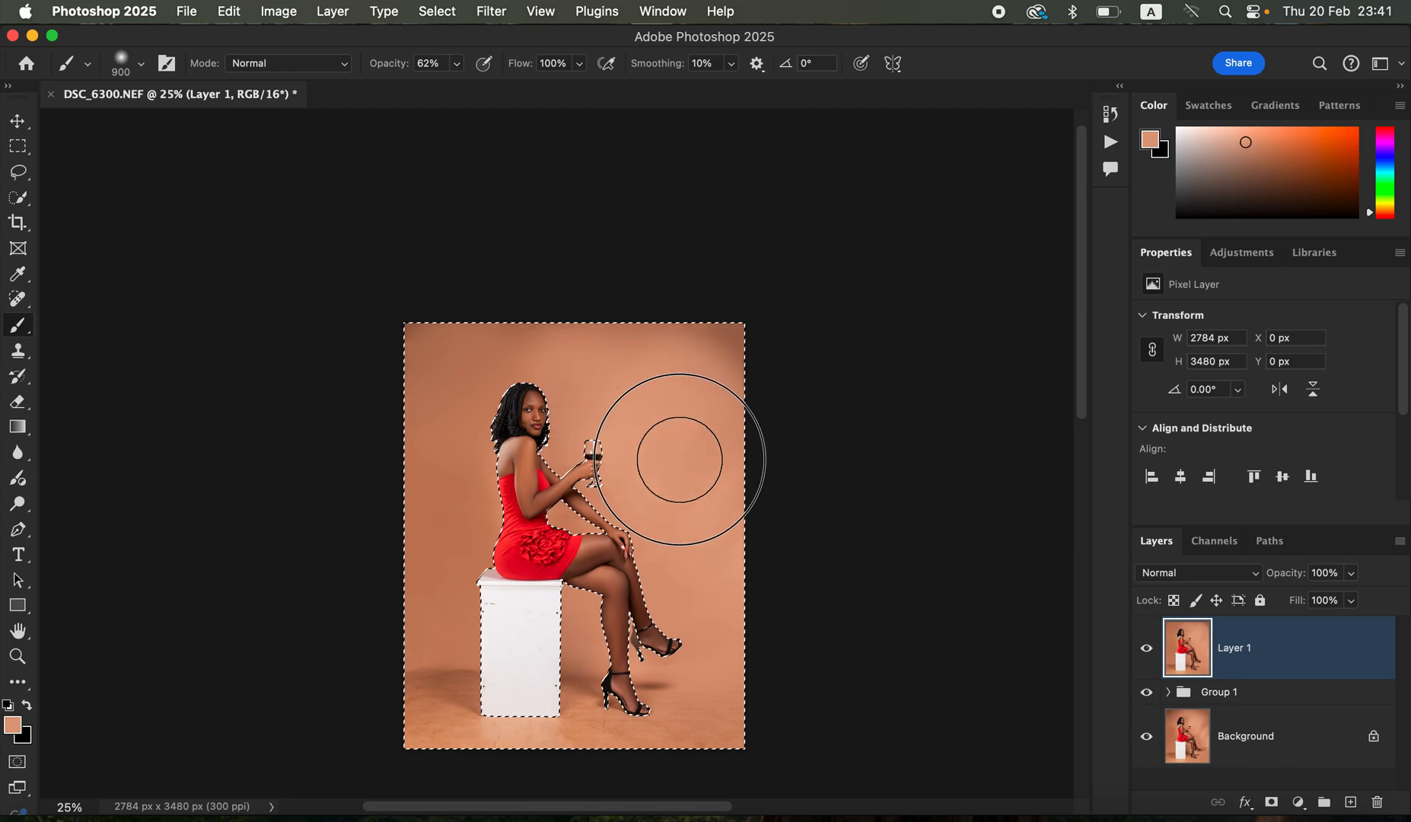
{"action": "left_click", "coordinate": [669, 337], "text": "alt"}
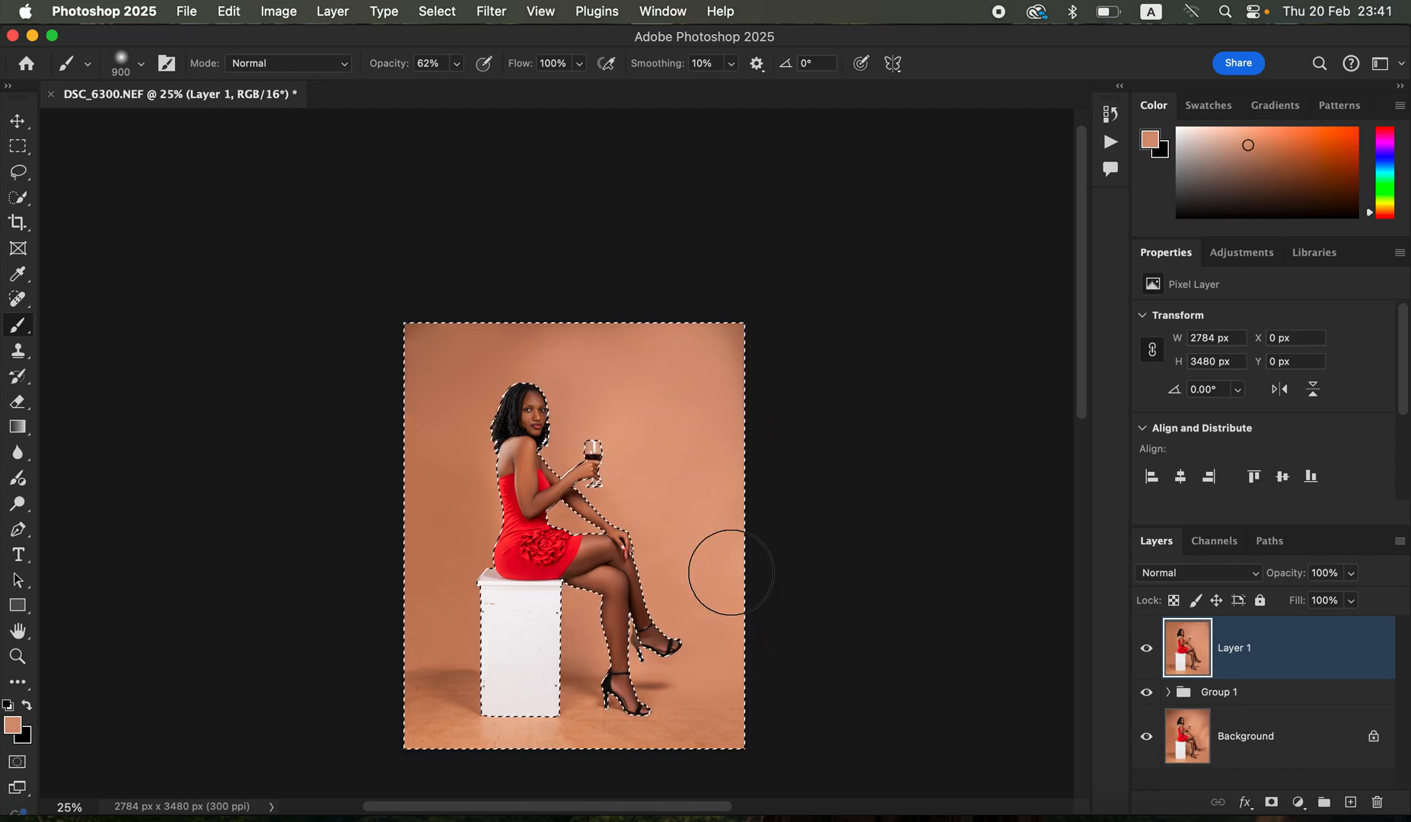
{"action": "left_click", "coordinate": [546, 333], "text": "alt"}
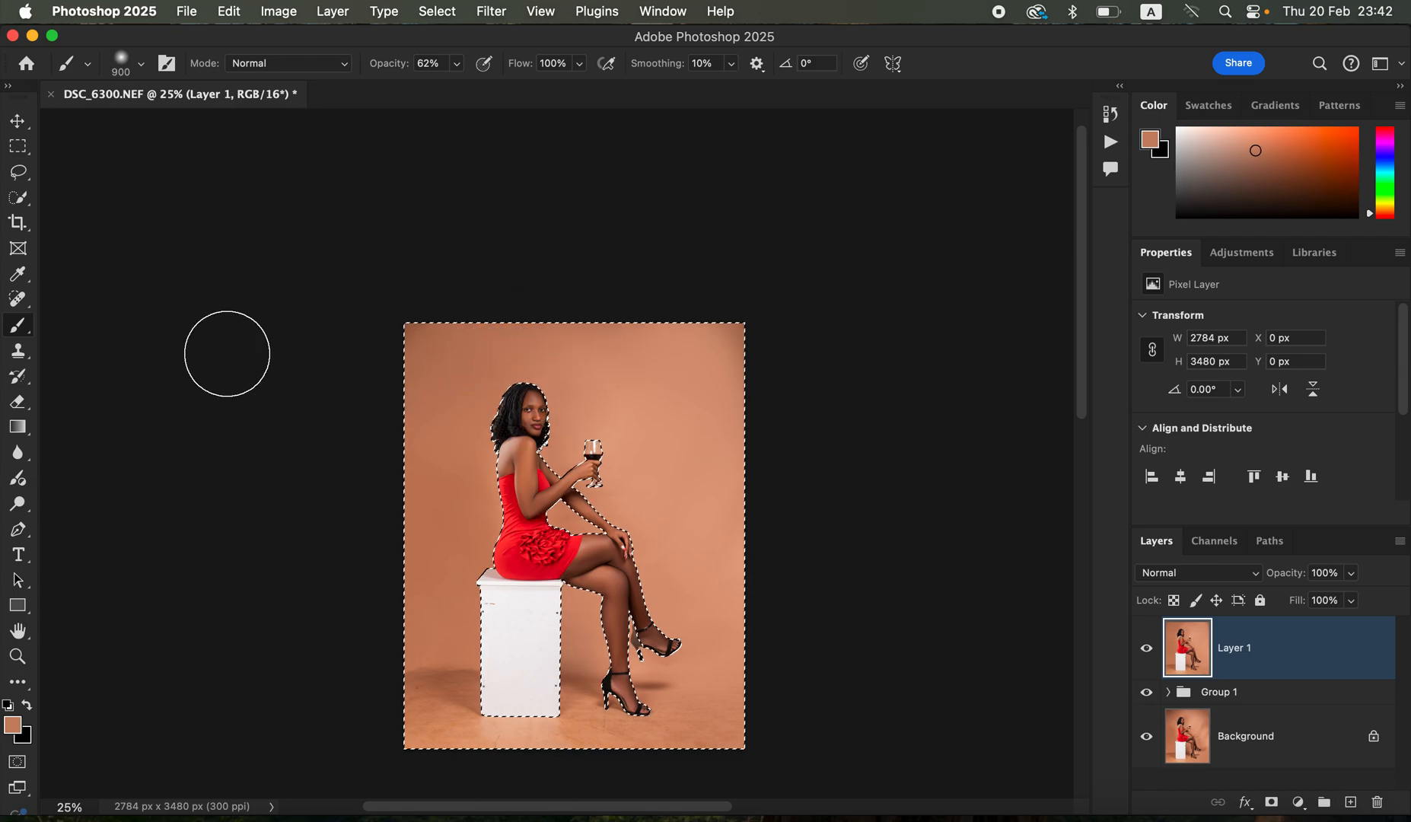
- Switch to the Mixer Brush, enlarge it to size 400 and clean its loaded colour
{"action": "right_click", "coordinate": [18, 325]}
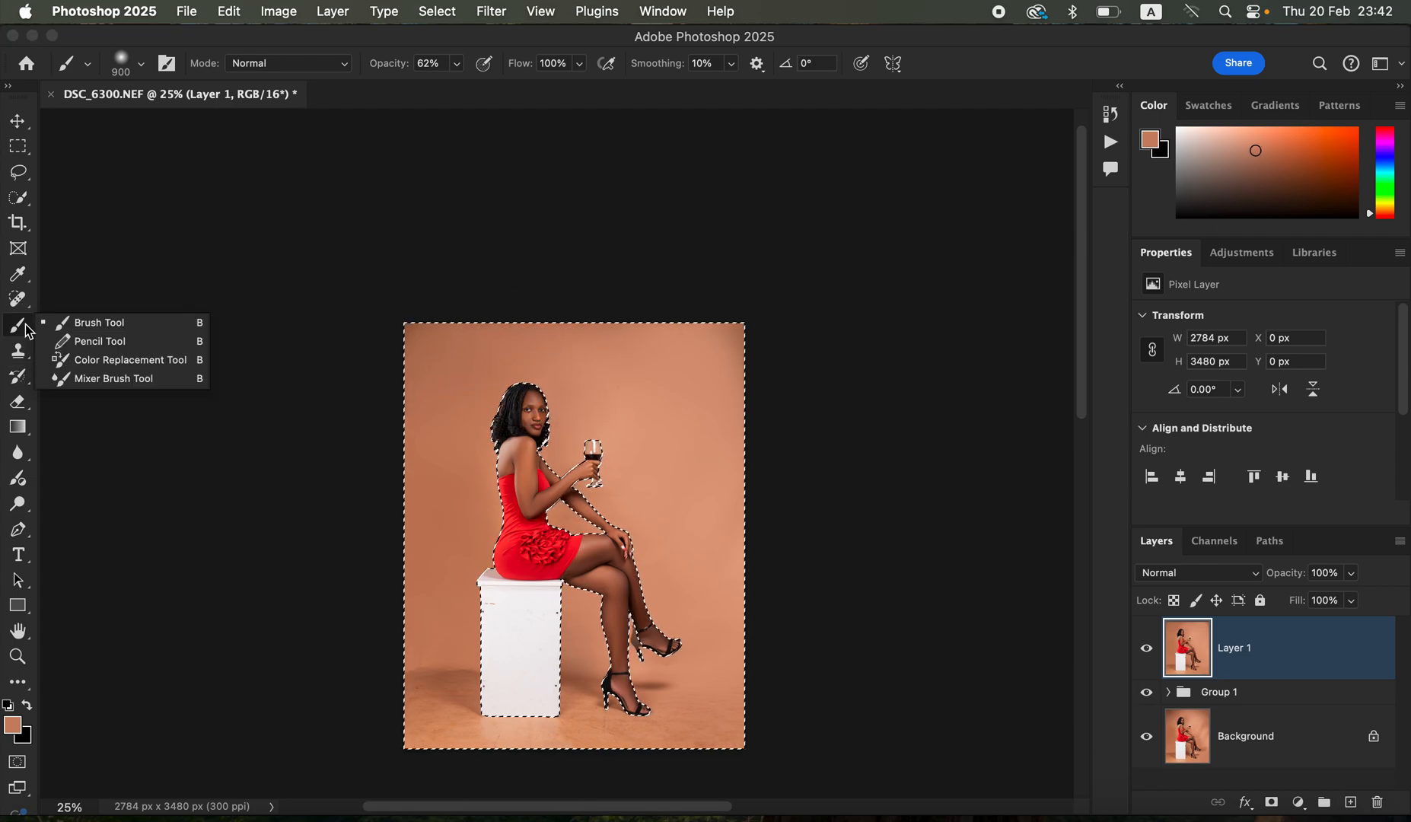
{"action": "left_click", "coordinate": [122, 379]}
{"action": "key", "text": "bracketright"}
{"action": "key", "text": "bracketright"}
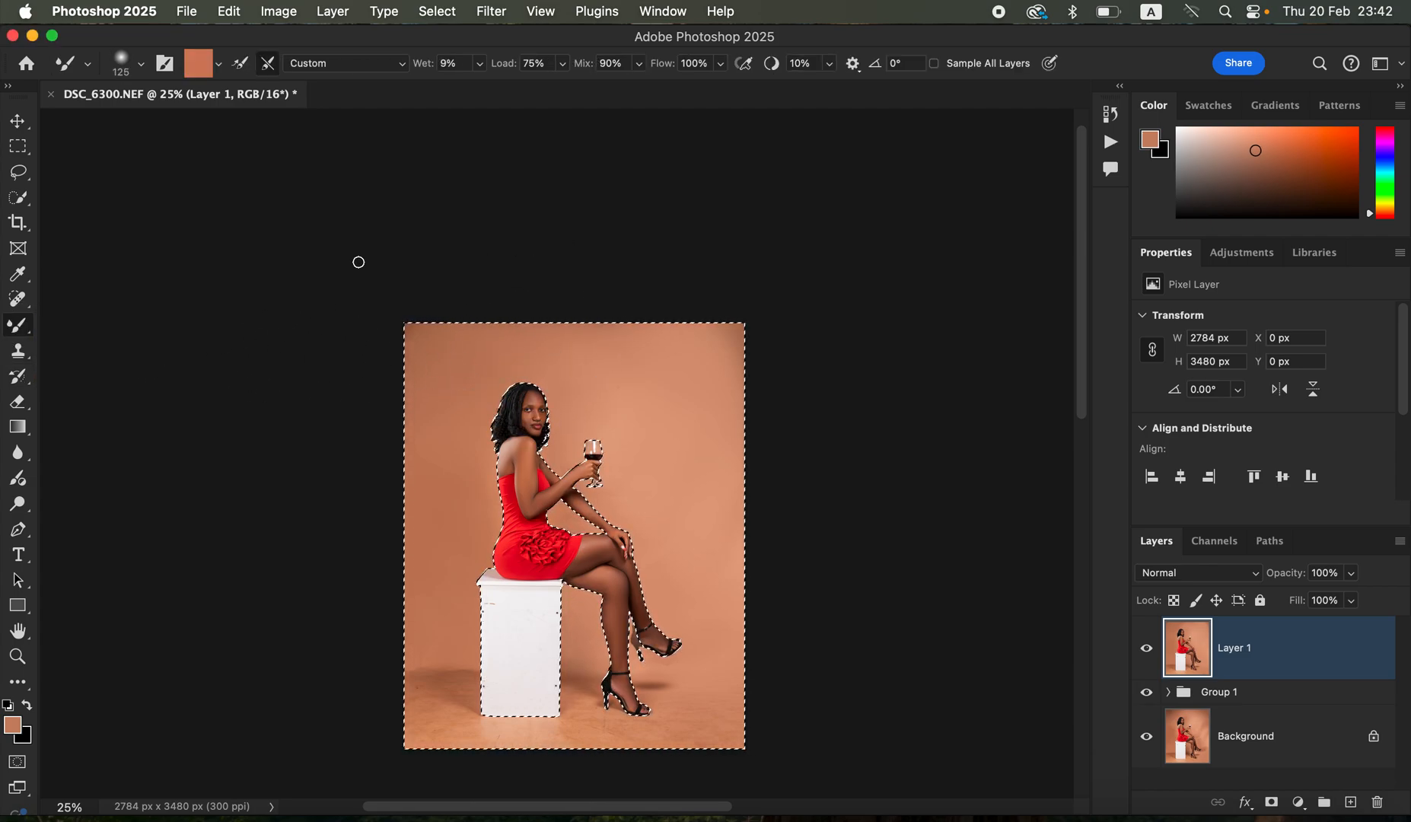
{"action": "key", "text": "bracketright"}
{"action": "key", "text": "bracketright"}
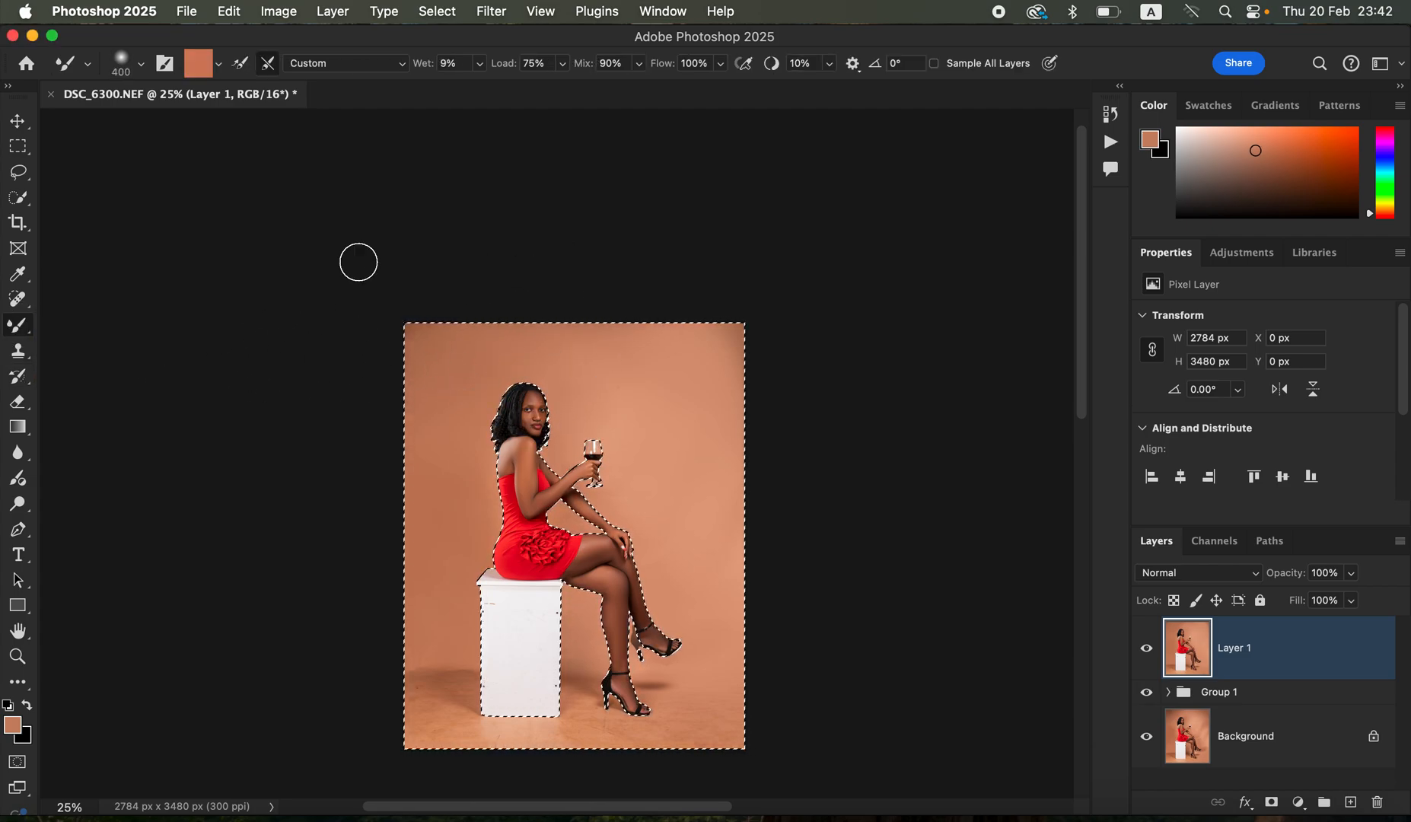
{"action": "left_click", "coordinate": [218, 64]}
{"action": "left_click", "coordinate": [223, 106]}
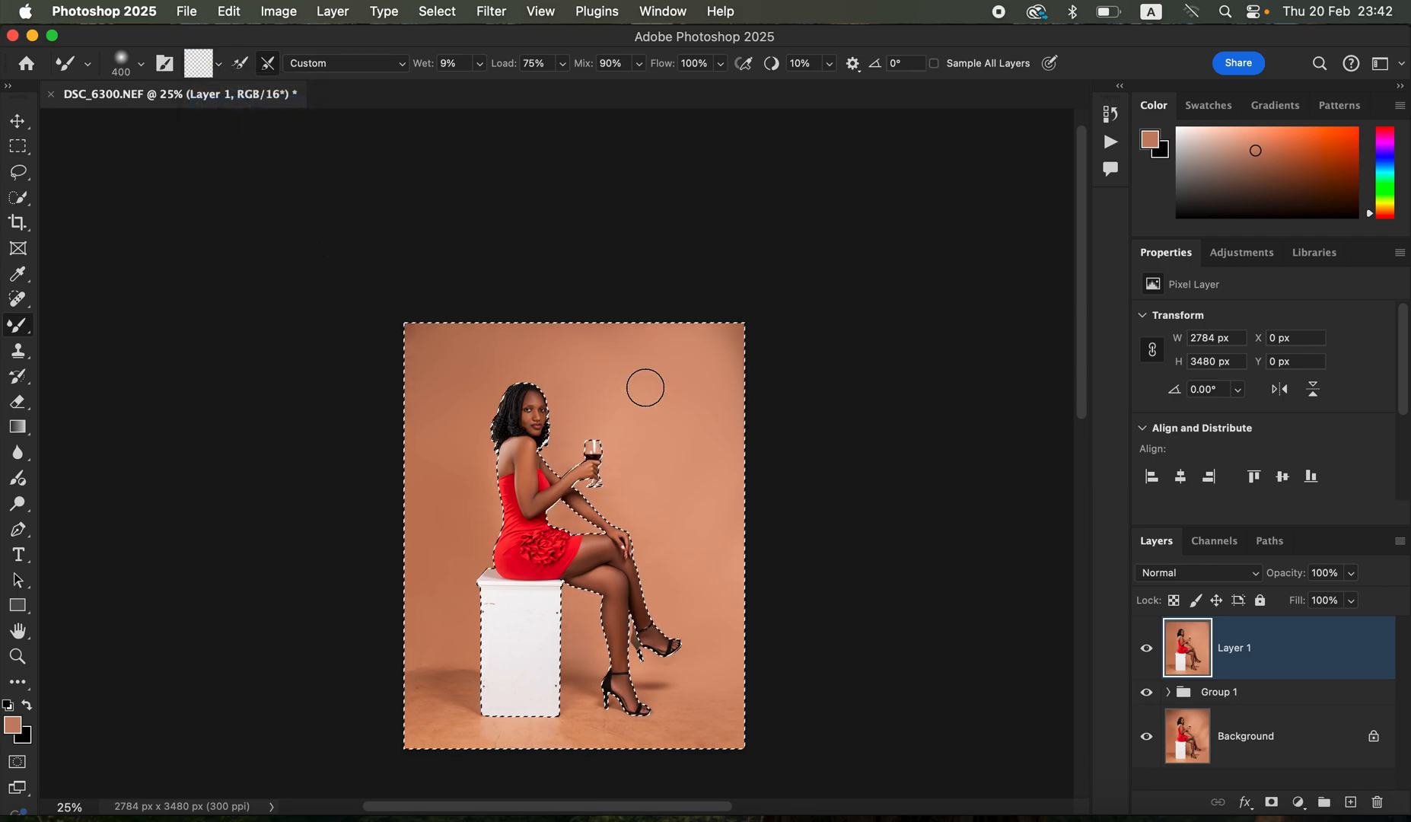
- Blend the painted backdrop tones around the woman with the Mixer Brush enlarged to size 800
{"action": "key", "text": "Delete"}
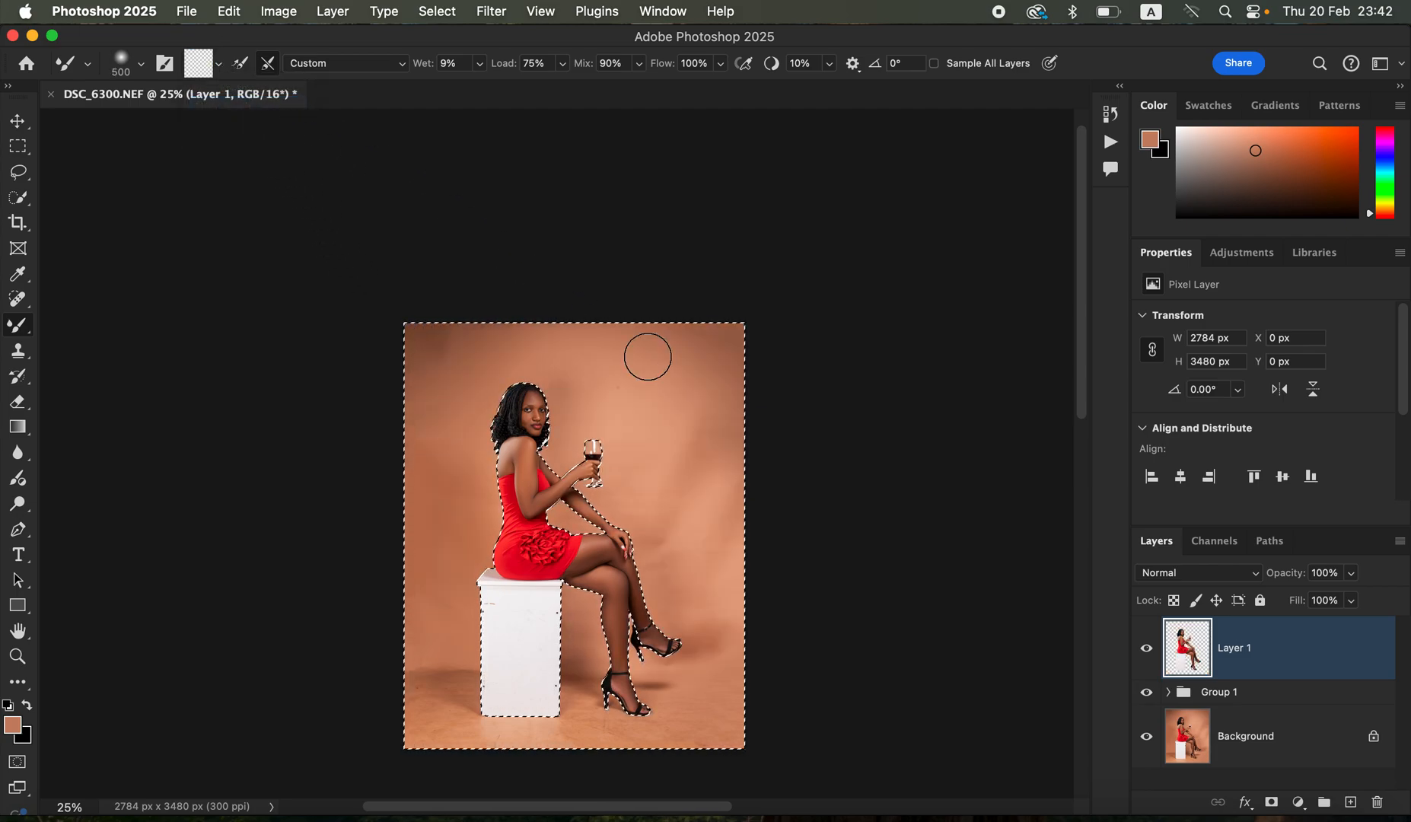
{"action": "key", "text": "super+z"}
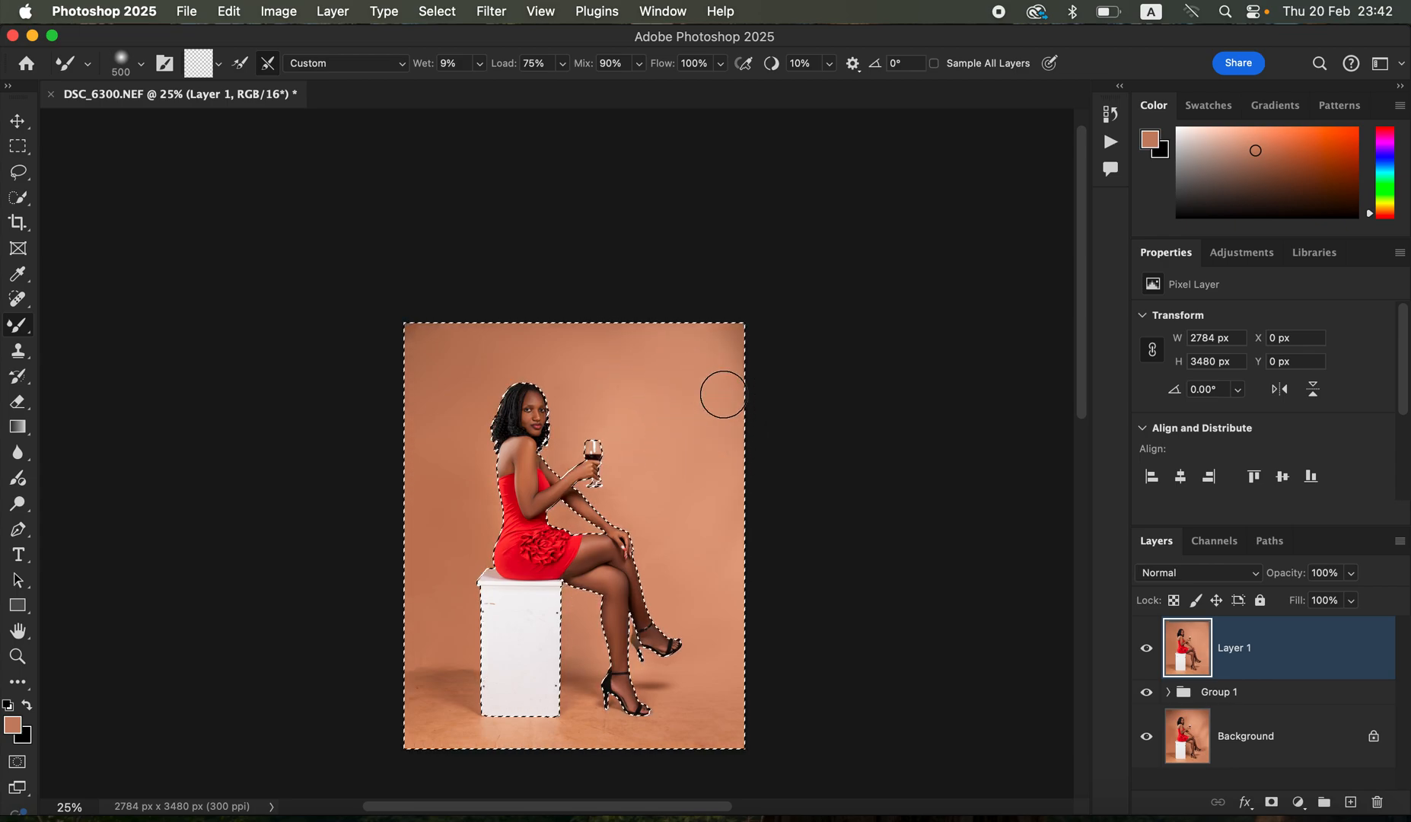
{"action": "key", "text": "bracketright"}
{"action": "key", "text": "bracketright"}
{"action": "key", "text": "bracketright"}
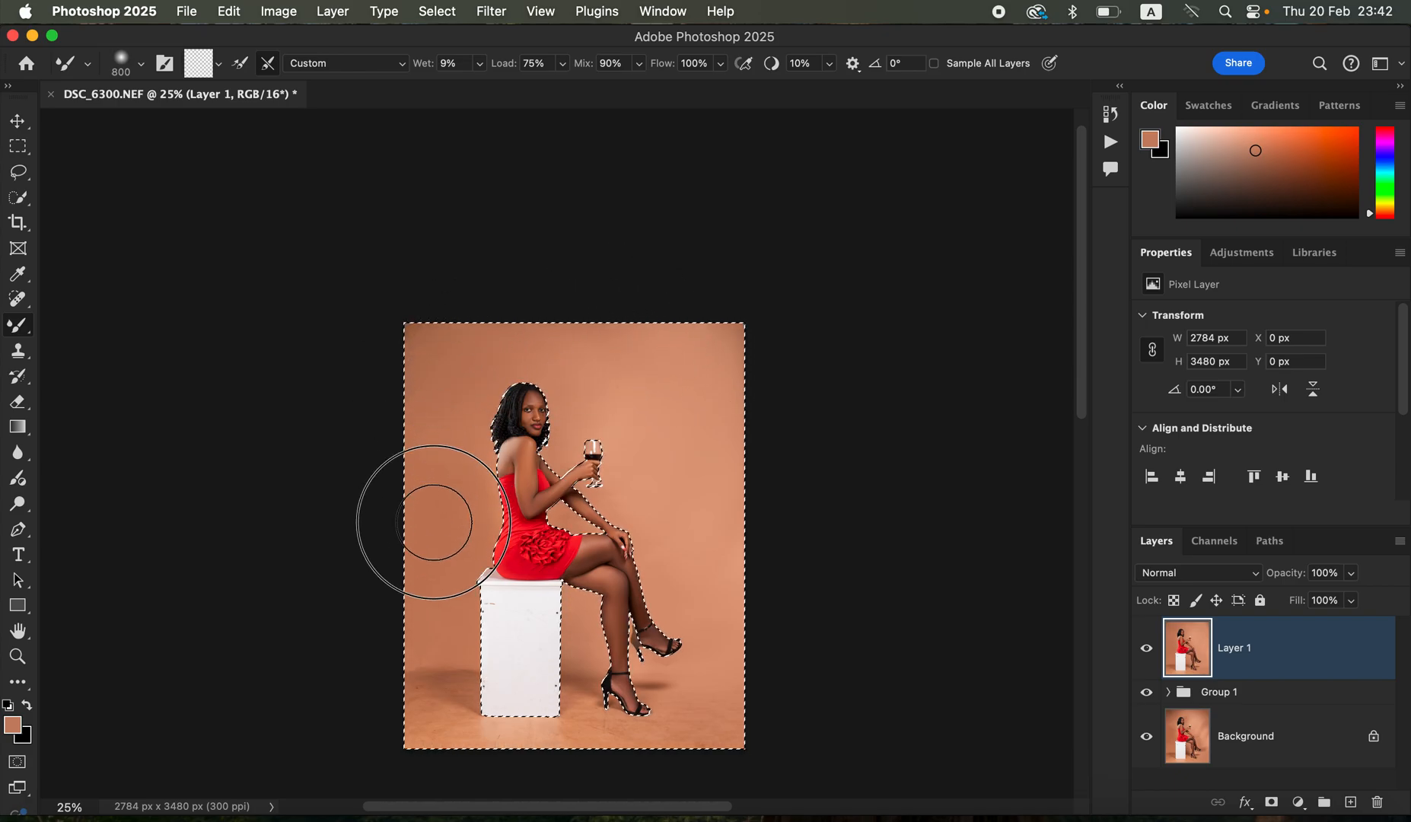
- Blend the floor to the right of the woman's shoes with the Mixer Brush reduced to size 250
{"action": "key", "text": "super+equal"}
{"action": "key", "text": "super+equal"}
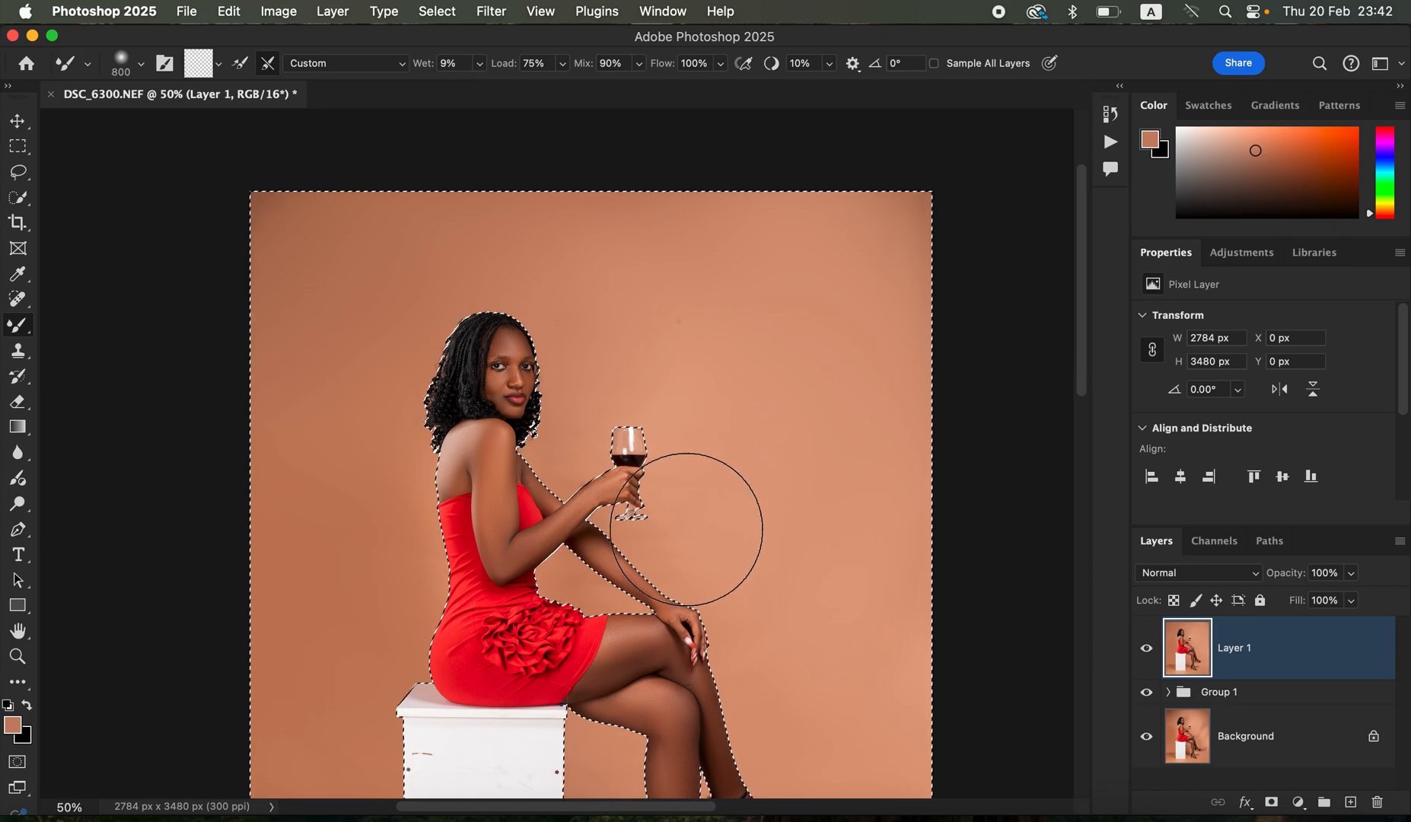
{"action": "left_click_drag", "start_coordinate": [732, 537], "coordinate": [718, 279]}
{"action": "key", "text": "bracketleft"}
{"action": "key", "text": "bracketleft"}
{"action": "key", "text": "bracketleft"}
{"action": "key", "text": "bracketleft"}
{"action": "key", "text": "bracketleft"}
{"action": "key", "text": "bracketleft"}
{"action": "mouse_move", "coordinate": [809, 687]}
{"action": "left_mouse_down"}
{"action": "mouse_move", "coordinate": [922, 678]}
{"action": "mouse_move", "coordinate": [817, 694]}
{"action": "mouse_move", "coordinate": [765, 684]}
{"action": "mouse_move", "coordinate": [822, 729]}
{"action": "mouse_move", "coordinate": [772, 736]}
{"action": "left_mouse_up"}
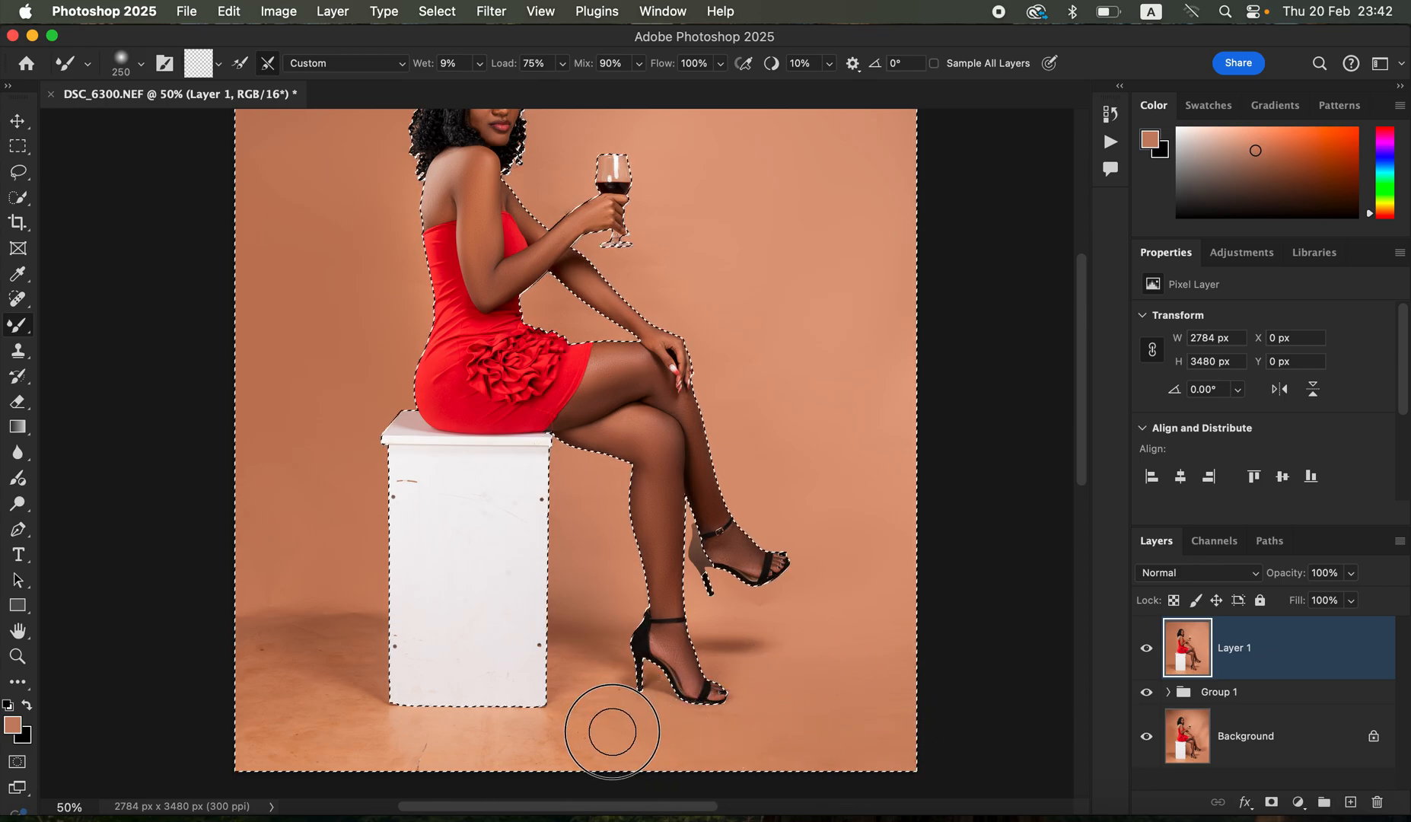
- Smooth the floor around the white box, the backdrop behind the woman and the area near her shoes with the Mixer Brush
{"action": "mouse_move", "coordinate": [590, 714]}
{"action": "left_mouse_down"}
{"action": "mouse_move", "coordinate": [587, 655]}
{"action": "mouse_move", "coordinate": [589, 727]}
{"action": "mouse_move", "coordinate": [561, 734]}
{"action": "mouse_move", "coordinate": [579, 652]}
{"action": "left_mouse_up"}
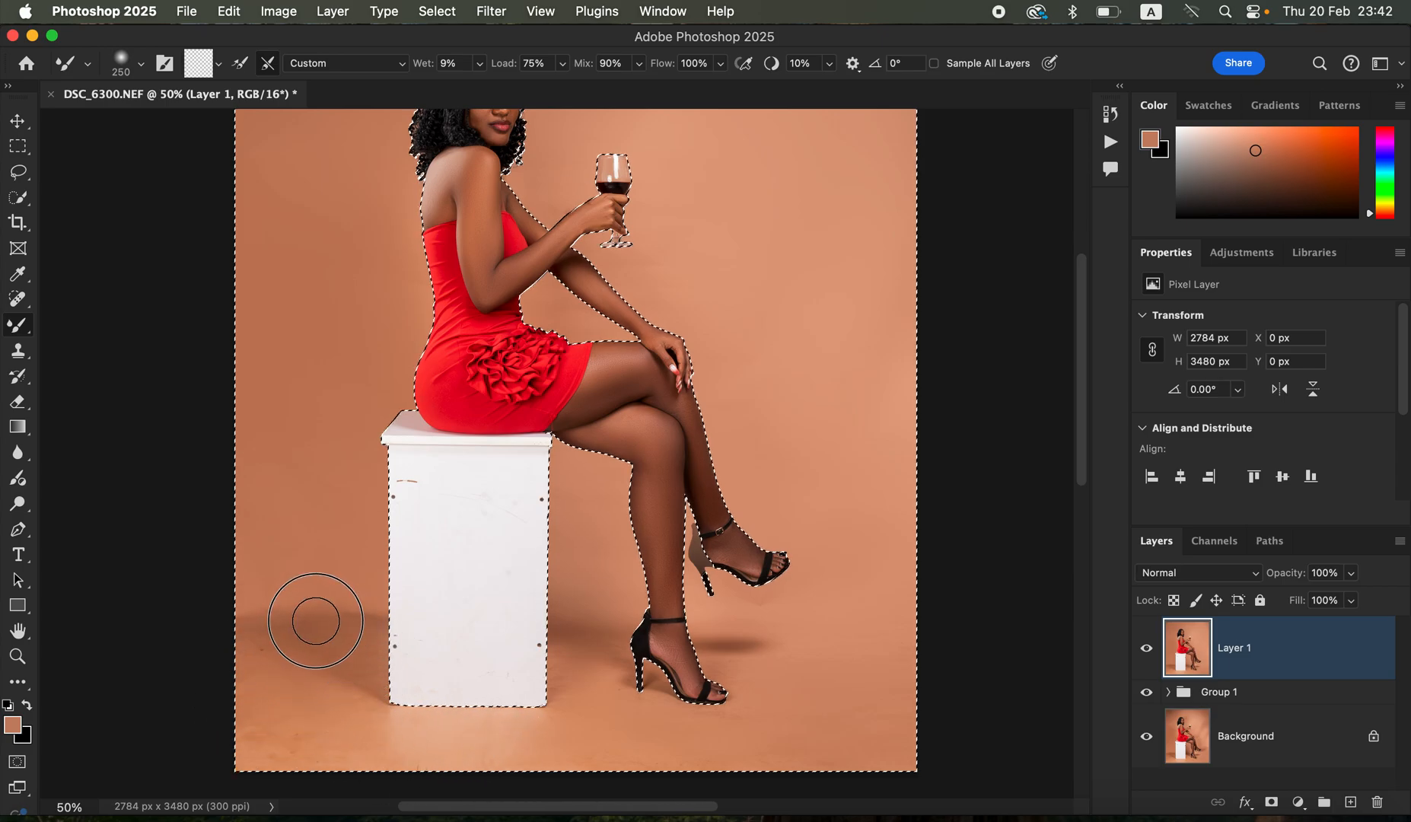
{"action": "mouse_move", "coordinate": [363, 622]}
{"action": "left_mouse_down"}
{"action": "mouse_move", "coordinate": [258, 608]}
{"action": "mouse_move", "coordinate": [309, 699]}
{"action": "mouse_move", "coordinate": [366, 646]}
{"action": "mouse_move", "coordinate": [352, 589]}
{"action": "mouse_move", "coordinate": [261, 708]}
{"action": "mouse_move", "coordinate": [257, 749]}
{"action": "left_mouse_up"}
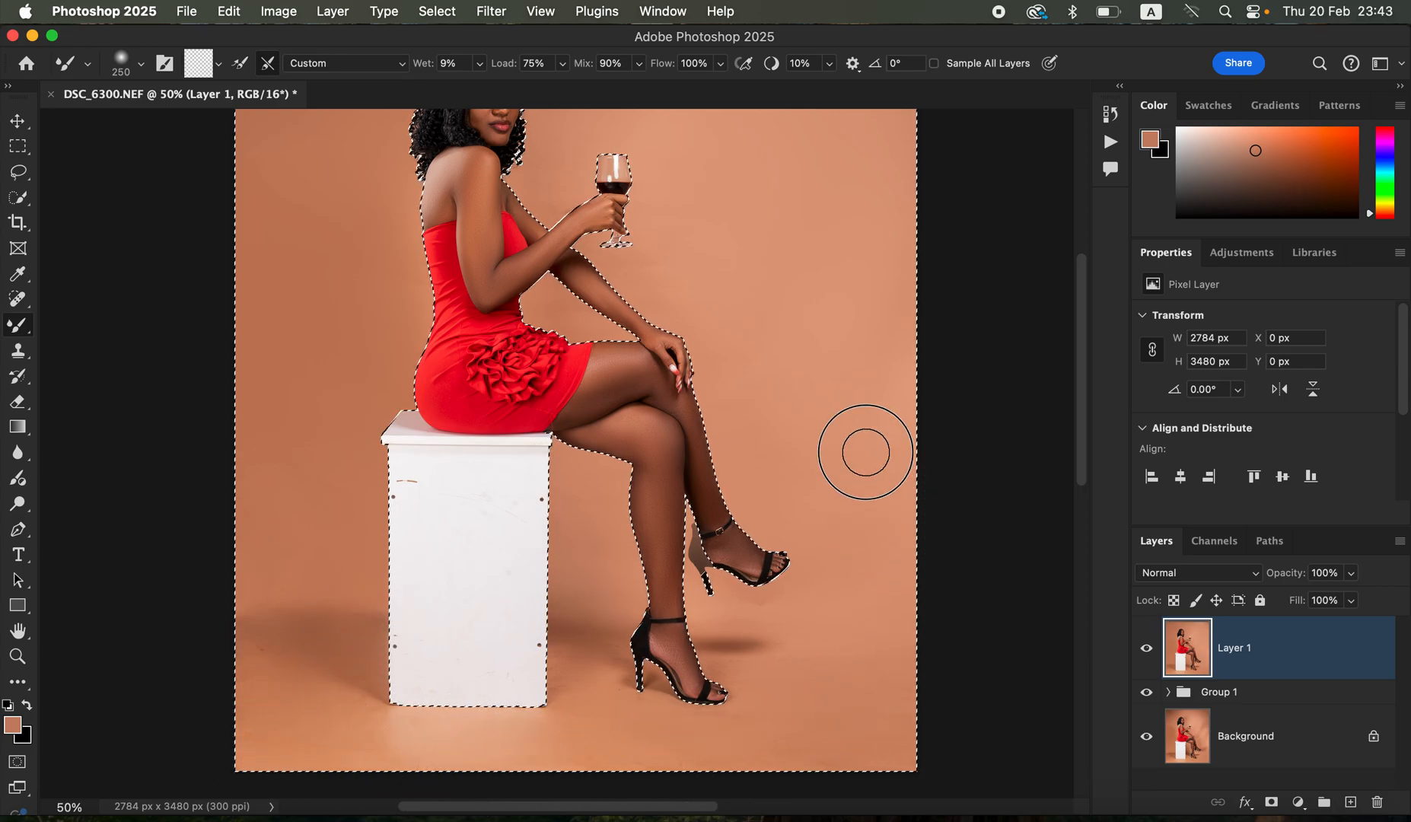
{"action": "mouse_move", "coordinate": [339, 299]}
{"action": "left_mouse_down"}
{"action": "mouse_move", "coordinate": [378, 332]}
{"action": "mouse_move", "coordinate": [394, 306]}
{"action": "mouse_move", "coordinate": [317, 367]}
{"action": "left_mouse_up"}
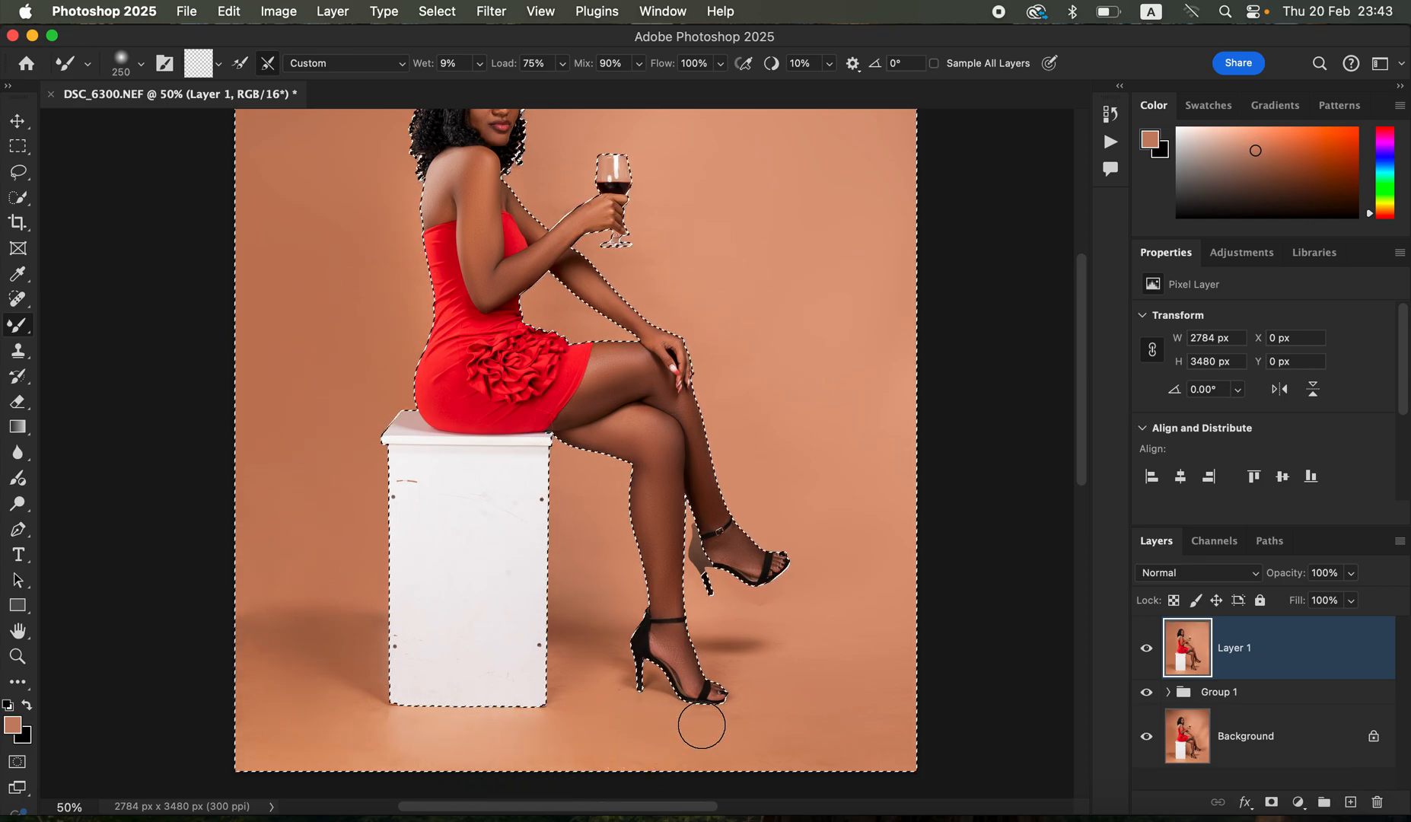
{"action": "mouse_move", "coordinate": [760, 614]}
{"action": "left_mouse_down"}
{"action": "mouse_move", "coordinate": [797, 611]}
{"action": "mouse_move", "coordinate": [757, 613]}
{"action": "left_mouse_up"}
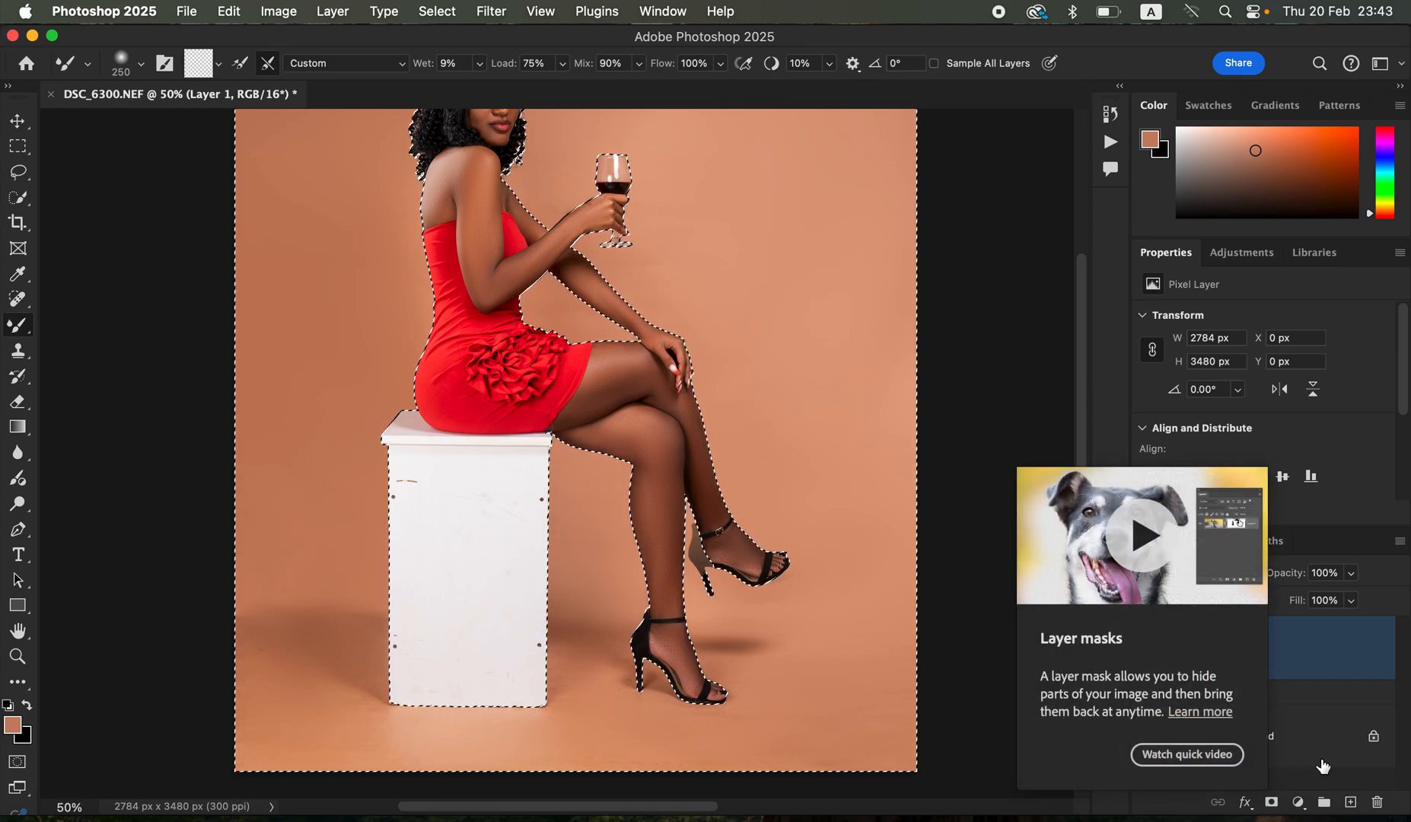
- Add a layer mask to Layer 1 from the backdrop selection and set the regular Brush's opacity to 100%
{"action": "left_click", "coordinate": [1271, 802]}
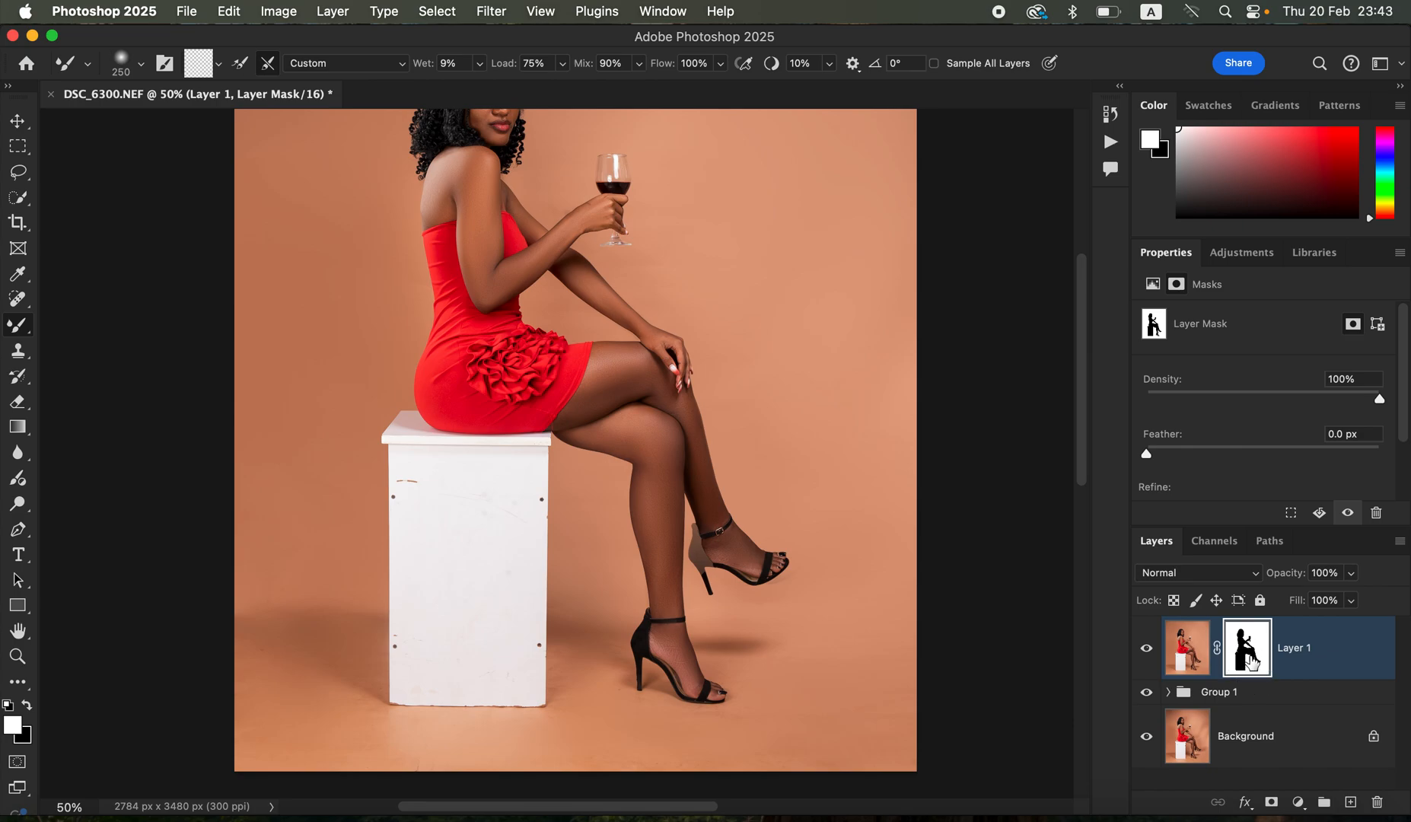
{"action": "right_click", "coordinate": [18, 333]}
{"action": "left_click", "coordinate": [90, 323]}
{"action": "left_click", "coordinate": [457, 65]}
{"action": "left_click_drag", "start_coordinate": [458, 72], "coordinate": [518, 103]}
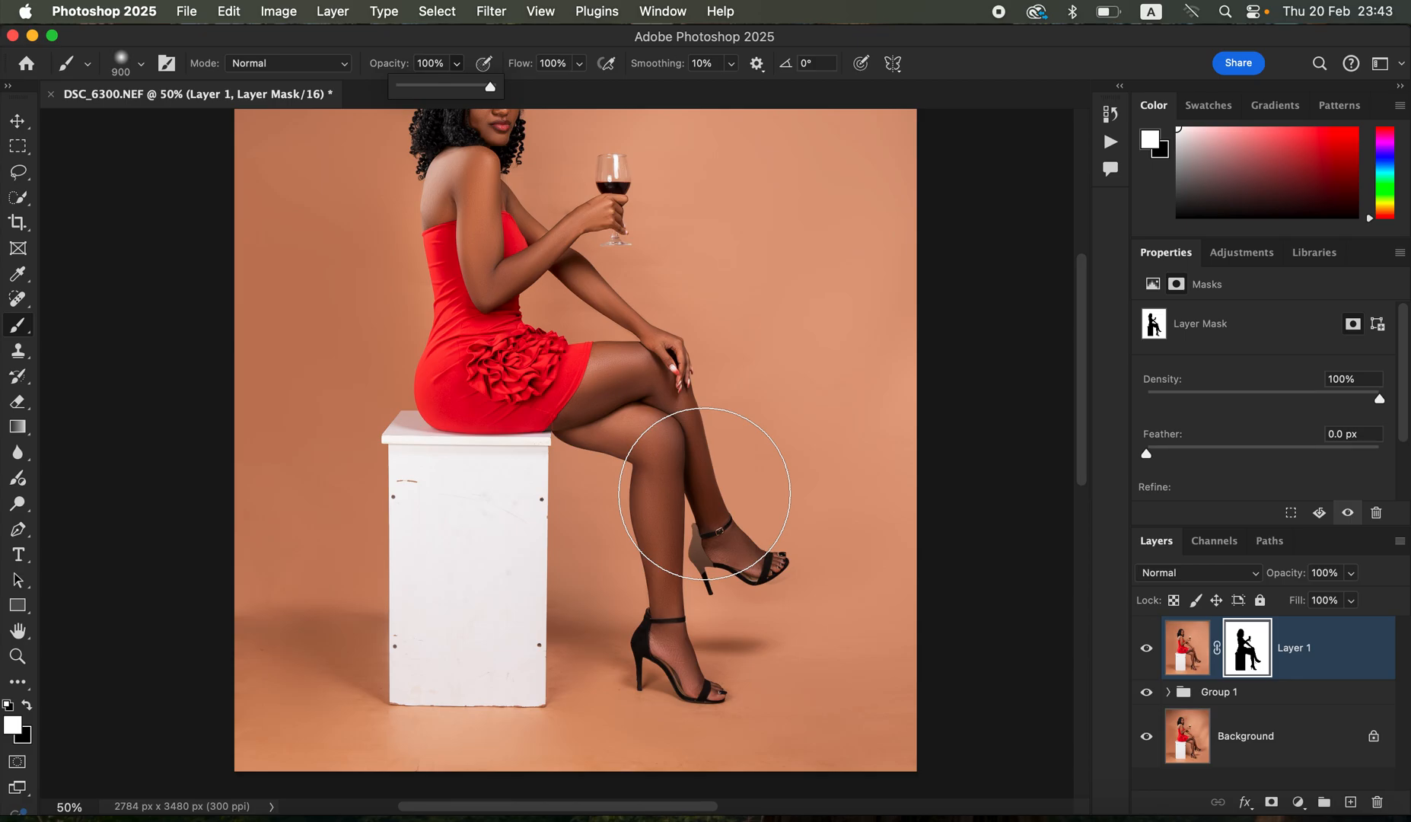
- Restore the faded heel of the raised shoe by painting black on Layer 1's mask with the Brush reduced to size 20
{"action": "key", "text": "super+equal"}
{"action": "key", "text": "super+equal"}
{"action": "key", "text": "super+equal"}
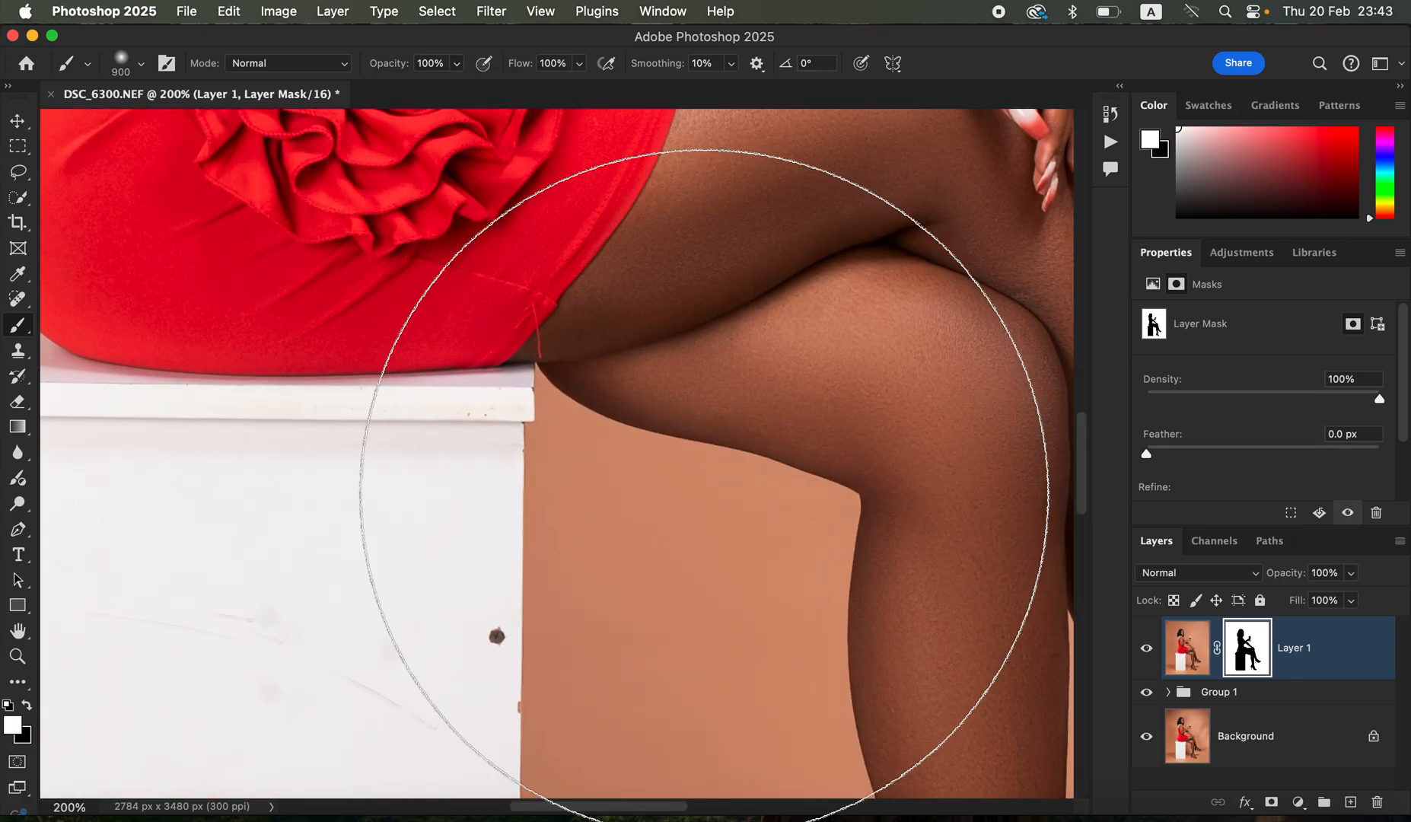
{"action": "key", "text": "space"}
{"action": "mouse_move", "coordinate": [762, 513]}
{"action": "left_mouse_down"}
{"action": "mouse_move", "coordinate": [621, 448]}
{"action": "mouse_move", "coordinate": [357, 228]}
{"action": "left_mouse_up"}
{"action": "left_click_drag", "start_coordinate": [699, 415], "coordinate": [634, 326]}
{"action": "key", "text": "bracketleft"}
{"action": "key", "text": "bracketleft"}
{"action": "key", "text": "bracketleft"}
{"action": "key", "text": "bracketleft"}
{"action": "key", "text": "bracketleft"}
{"action": "key", "text": "bracketleft"}
{"action": "key", "text": "bracketleft"}
{"action": "key", "text": "bracketleft"}
{"action": "key", "text": "bracketleft"}
{"action": "key", "text": "bracketleft"}
{"action": "key", "text": "bracketleft"}
{"action": "key", "text": "bracketleft"}
{"action": "key", "text": "bracketleft"}
{"action": "key", "text": "bracketleft"}
{"action": "key", "text": "bracketleft"}
{"action": "key", "text": "bracketleft"}
{"action": "key", "text": "bracketleft"}
{"action": "key", "text": "bracketleft"}
{"action": "key", "text": "bracketleft"}
{"action": "key", "text": "bracketleft"}
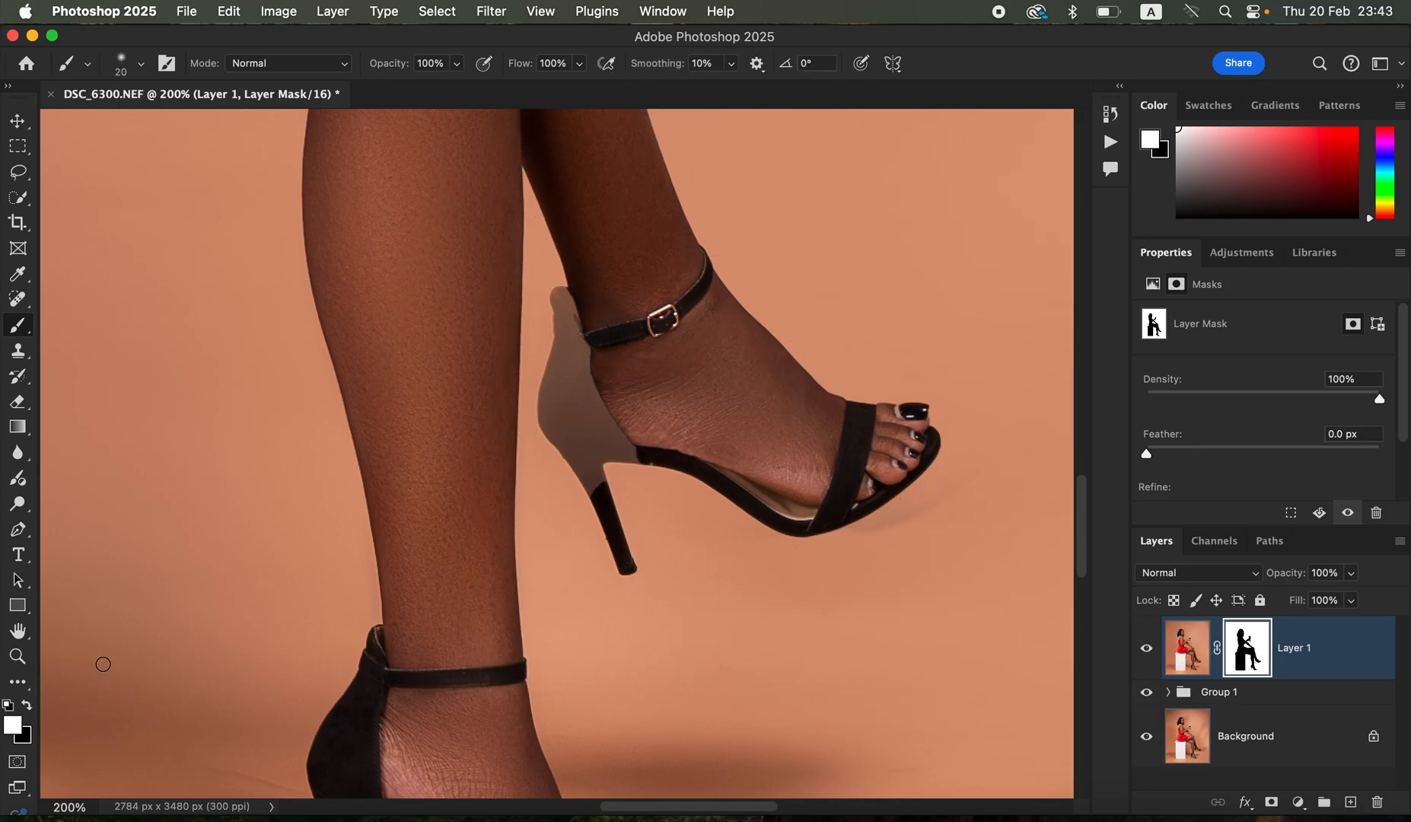
{"action": "left_click", "coordinate": [29, 705]}
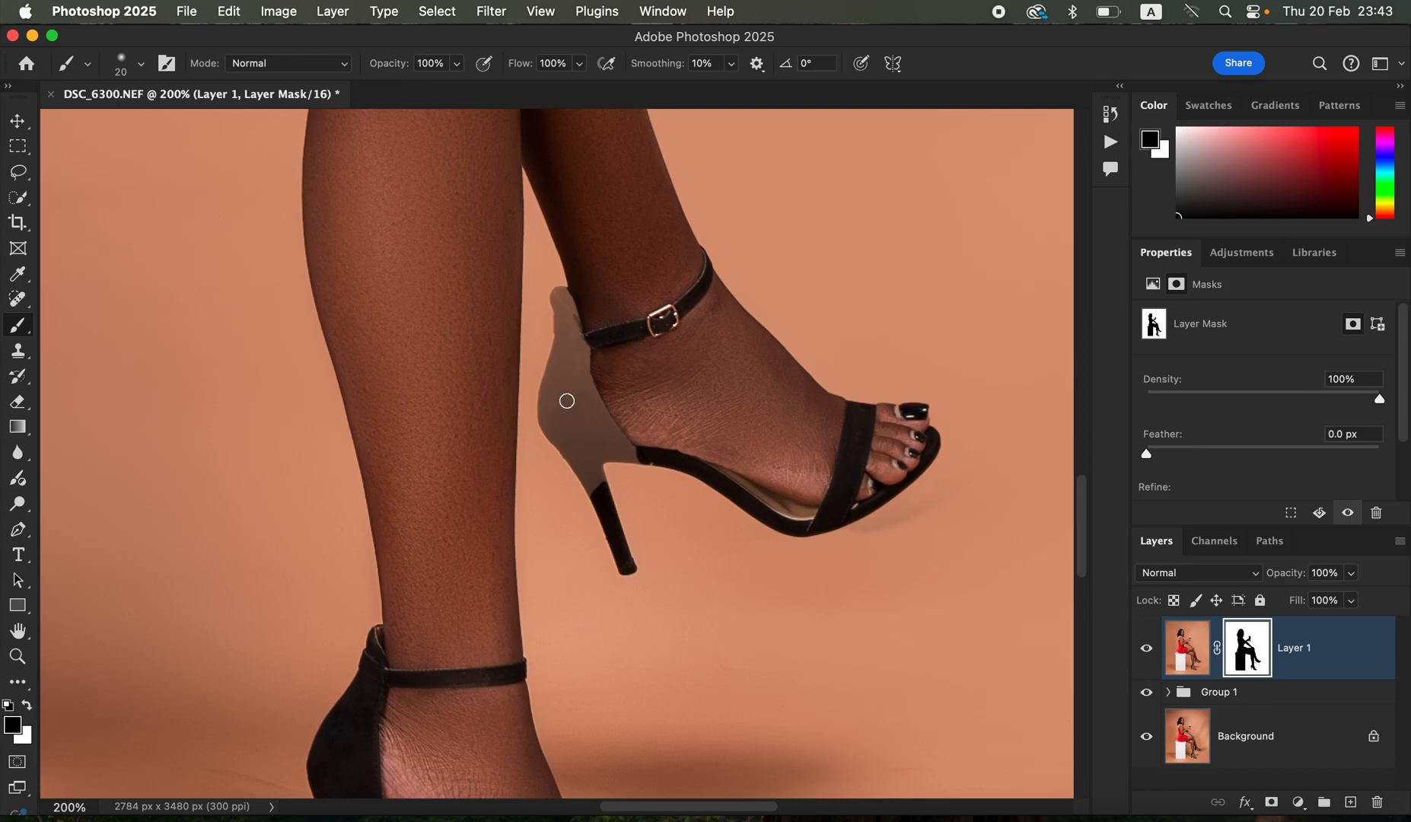
{"action": "mouse_move", "coordinate": [567, 400]}
{"action": "left_mouse_down"}
{"action": "mouse_move", "coordinate": [583, 363]}
{"action": "mouse_move", "coordinate": [629, 450]}
{"action": "mouse_move", "coordinate": [590, 456]}
{"action": "mouse_move", "coordinate": [592, 482]}
{"action": "mouse_move", "coordinate": [617, 448]}
{"action": "mouse_move", "coordinate": [632, 453]}
{"action": "mouse_move", "coordinate": [598, 480]}
{"action": "mouse_move", "coordinate": [593, 441]}
{"action": "mouse_move", "coordinate": [553, 429]}
{"action": "mouse_move", "coordinate": [559, 300]}
{"action": "mouse_move", "coordinate": [573, 294]}
{"action": "mouse_move", "coordinate": [581, 375]}
{"action": "mouse_move", "coordinate": [572, 351]}
{"action": "mouse_move", "coordinate": [566, 398]}
{"action": "mouse_move", "coordinate": [594, 505]}
{"action": "mouse_move", "coordinate": [593, 437]}
{"action": "mouse_move", "coordinate": [662, 436]}
{"action": "mouse_move", "coordinate": [621, 437]}
{"action": "mouse_move", "coordinate": [586, 324]}
{"action": "mouse_move", "coordinate": [692, 347]}
{"action": "left_mouse_up"}
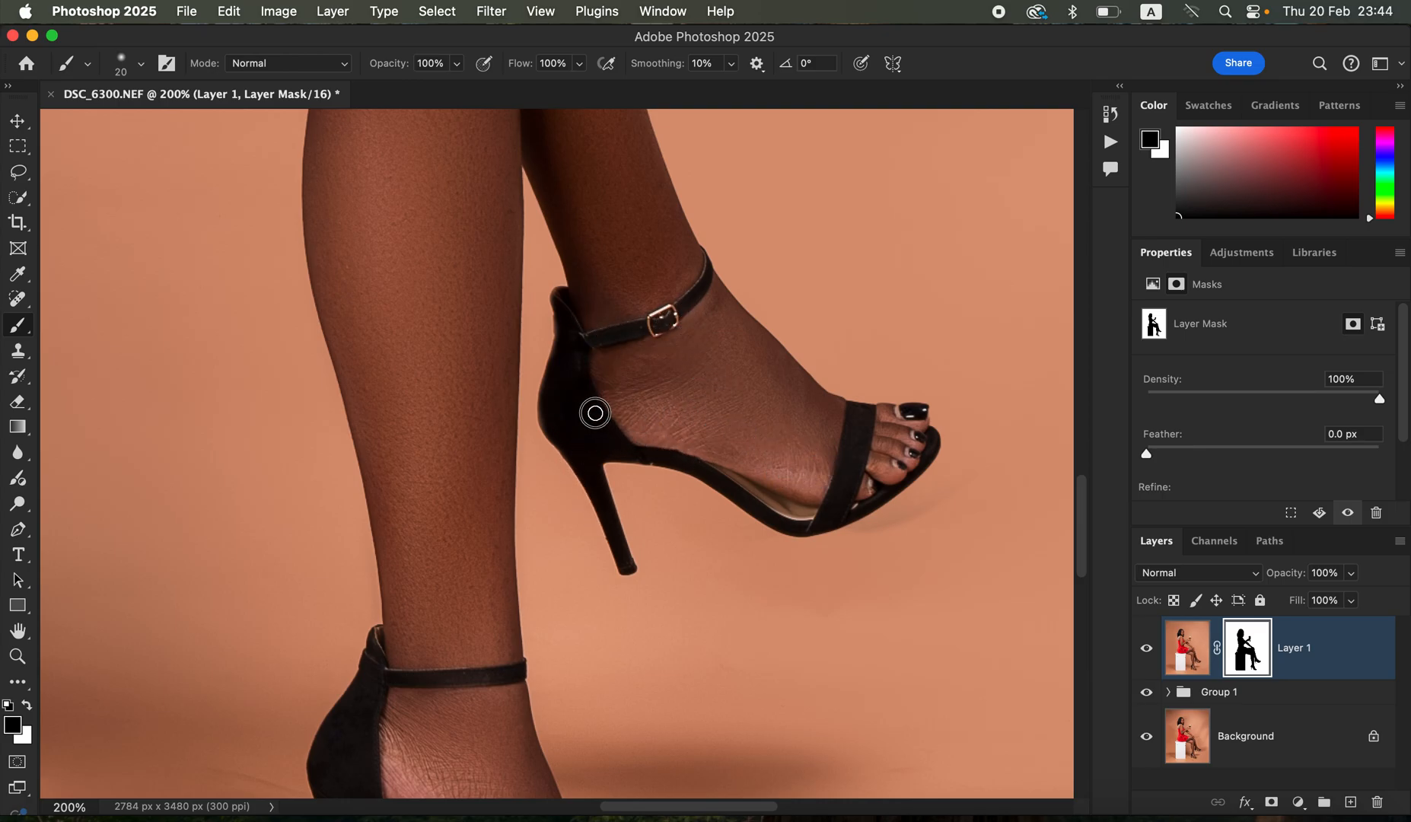
{"action": "scroll", "coordinate": [592, 419], "scroll_direction": "down", "scroll_amount": 5}
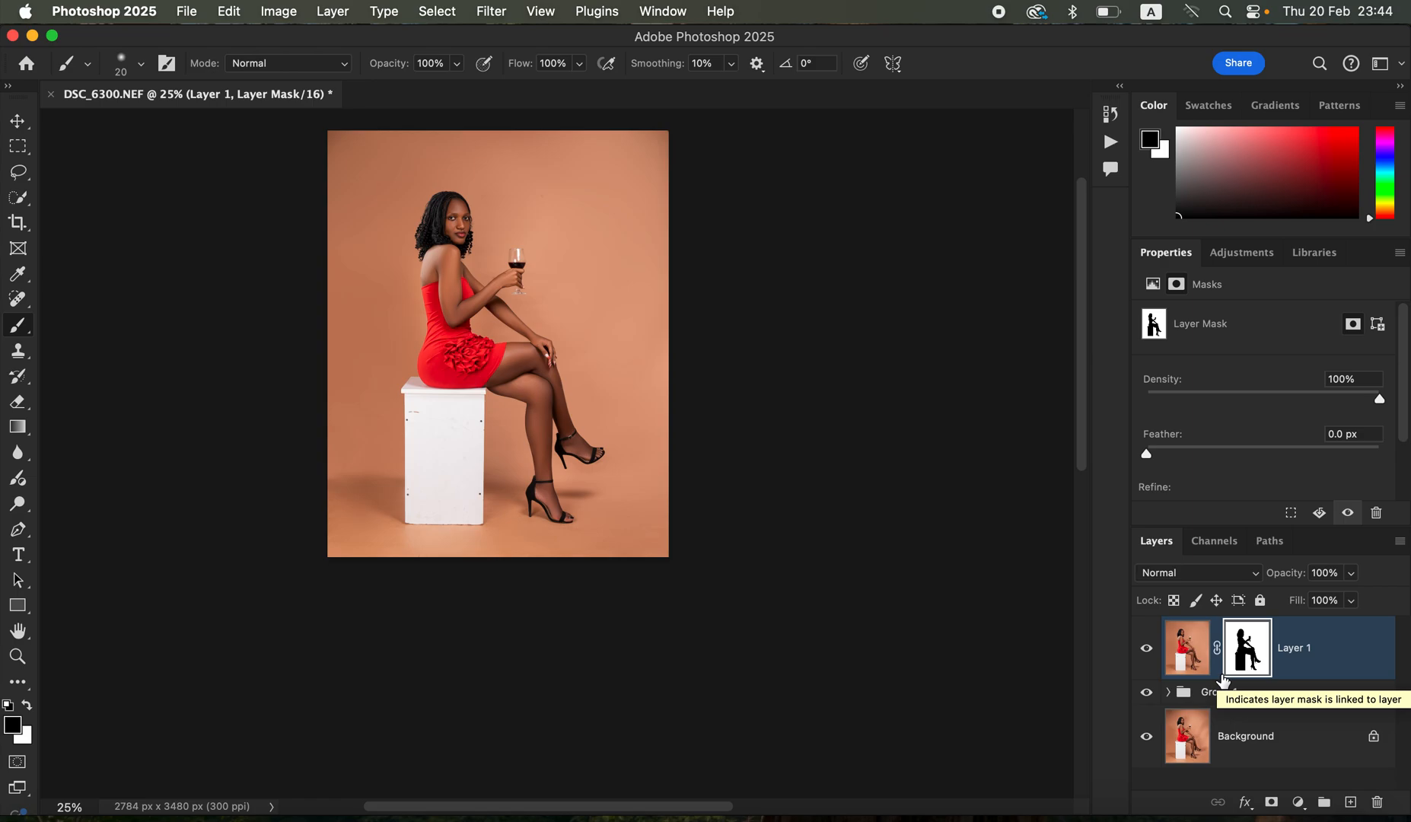
- Stamp the visible layers into a new layer and remove the white box's nail holes and marks with the Spot Healing Brush at size 90
{"action": "key", "text": "super+alt+shift+e"}
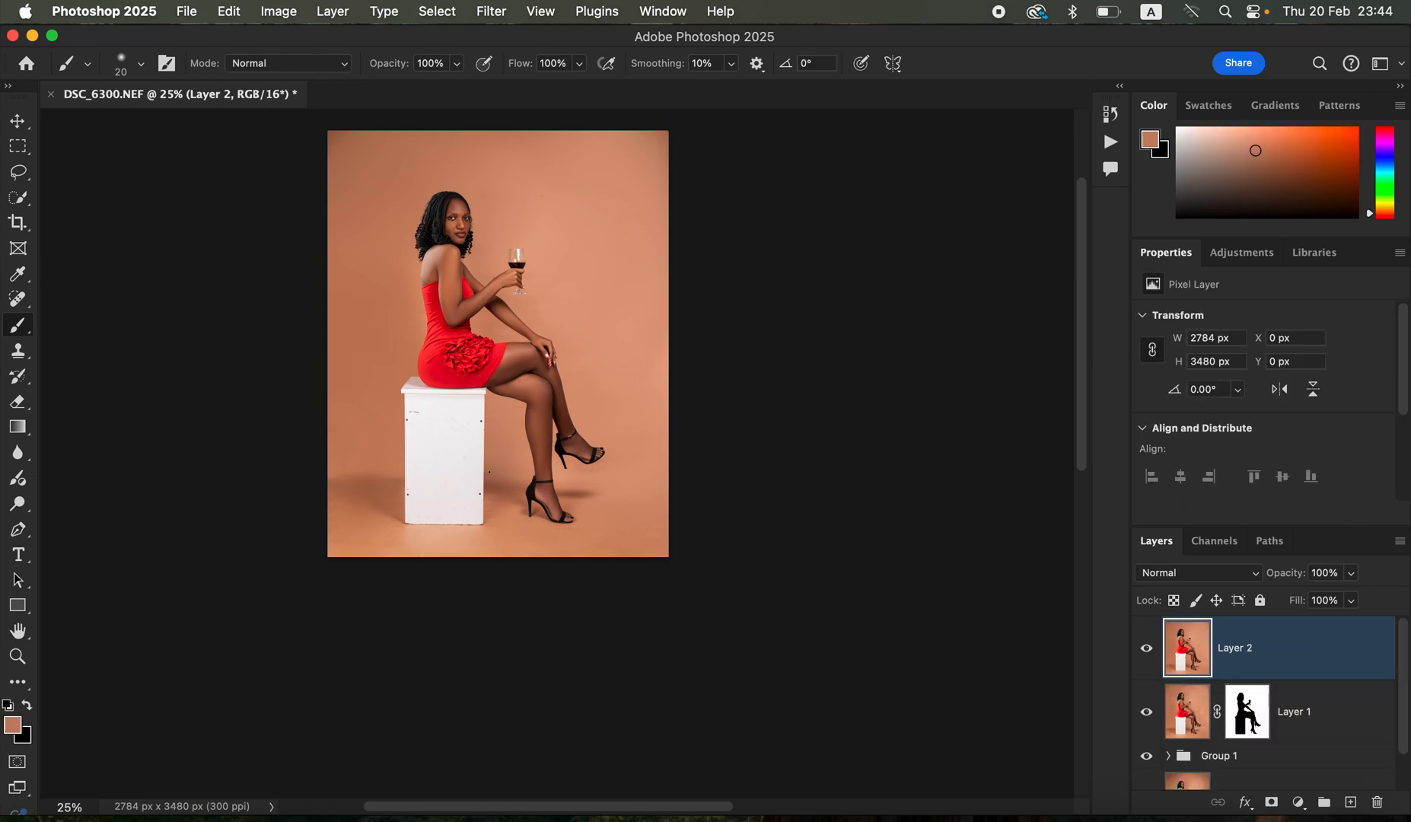
{"action": "key", "text": "super+plus"}
{"action": "key", "text": "super+plus"}
{"action": "key", "text": "super+plus"}
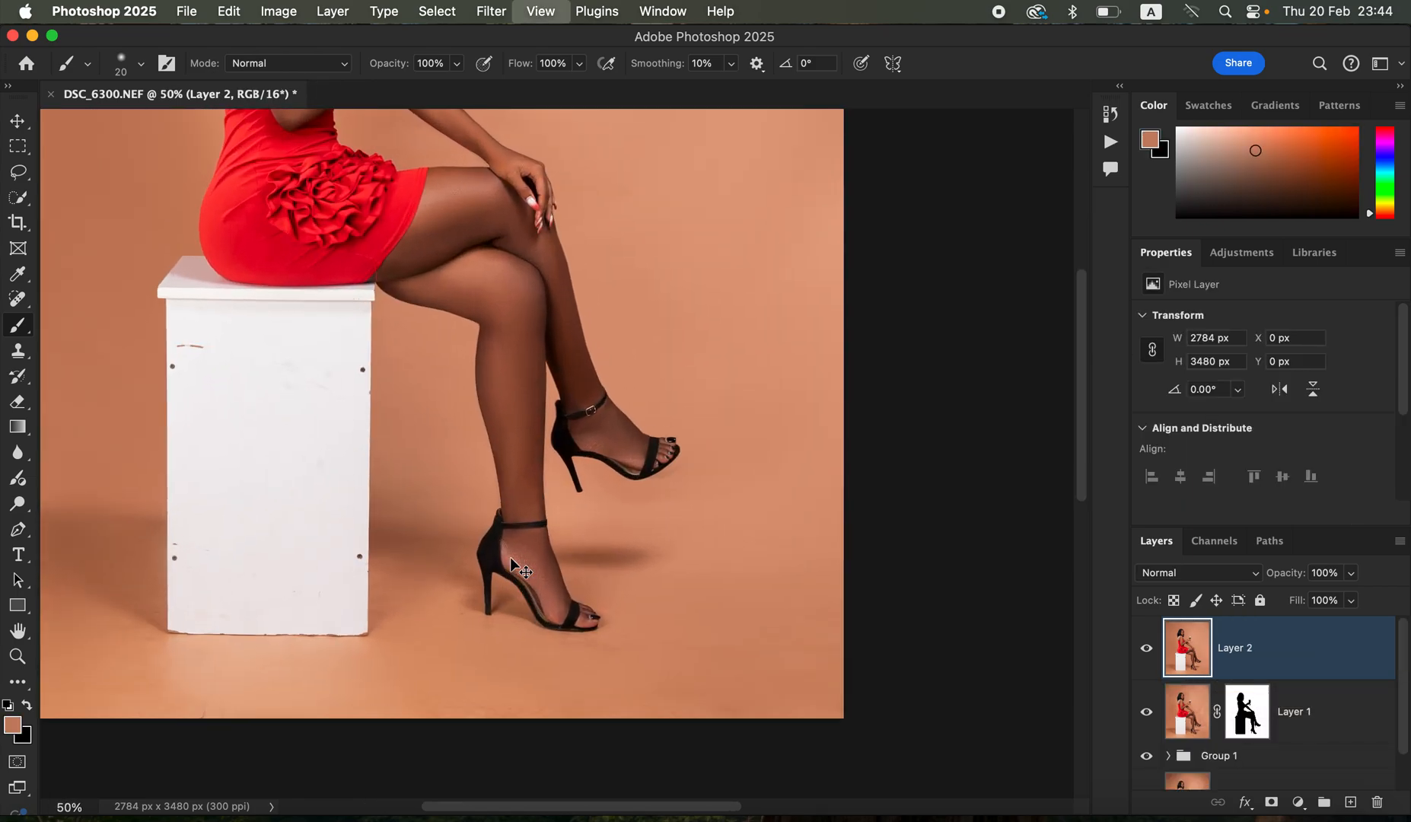
{"action": "left_click", "coordinate": [18, 299]}
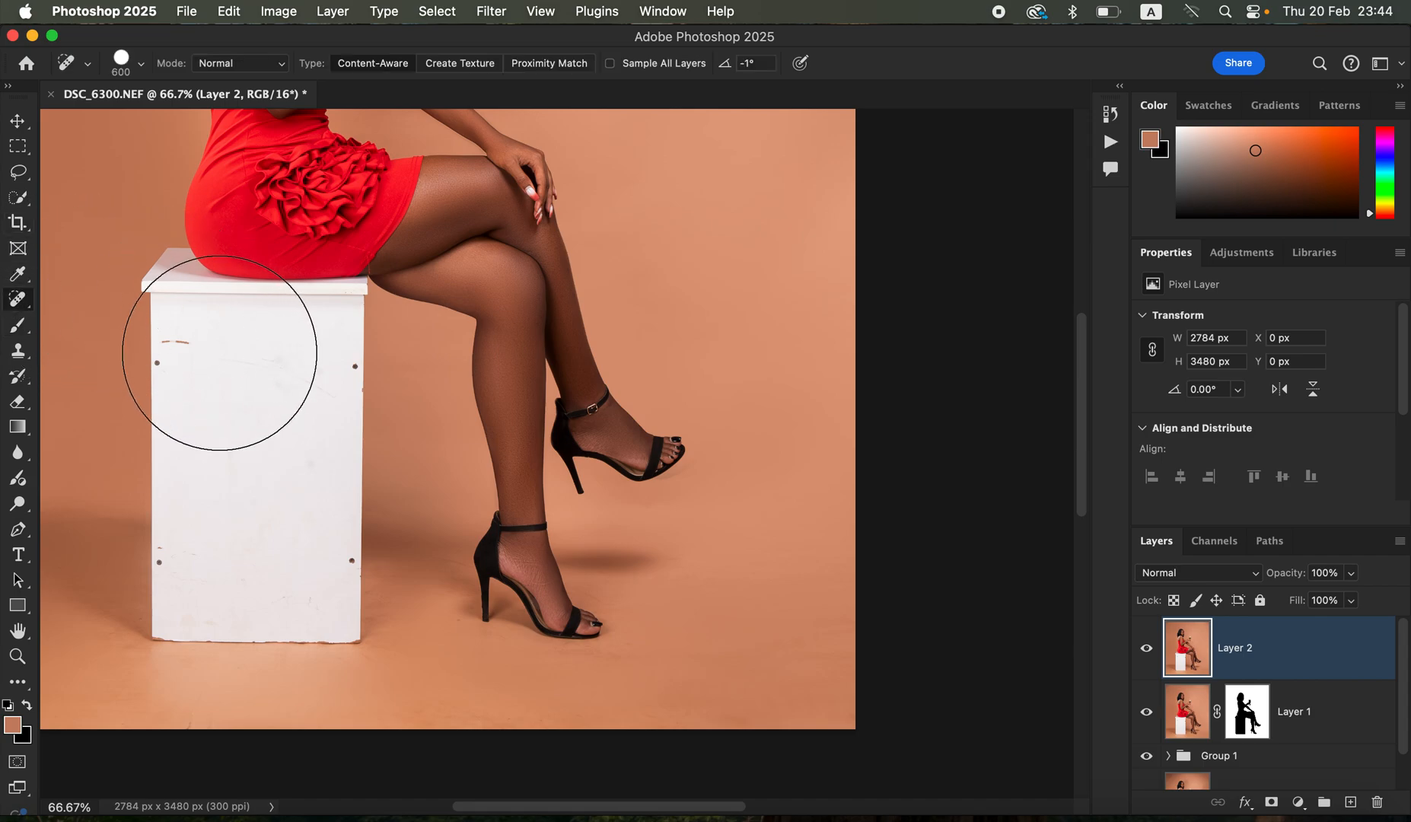
{"action": "key", "text": "bracketleft"}
{"action": "key", "text": "bracketleft"}
{"action": "key", "text": "bracketleft"}
{"action": "key", "text": "bracketleft"}
{"action": "key", "text": "bracketleft"}
{"action": "key", "text": "bracketleft"}
{"action": "key", "text": "bracketleft"}
{"action": "key", "text": "bracketleft"}
{"action": "key", "text": "bracketleft"}
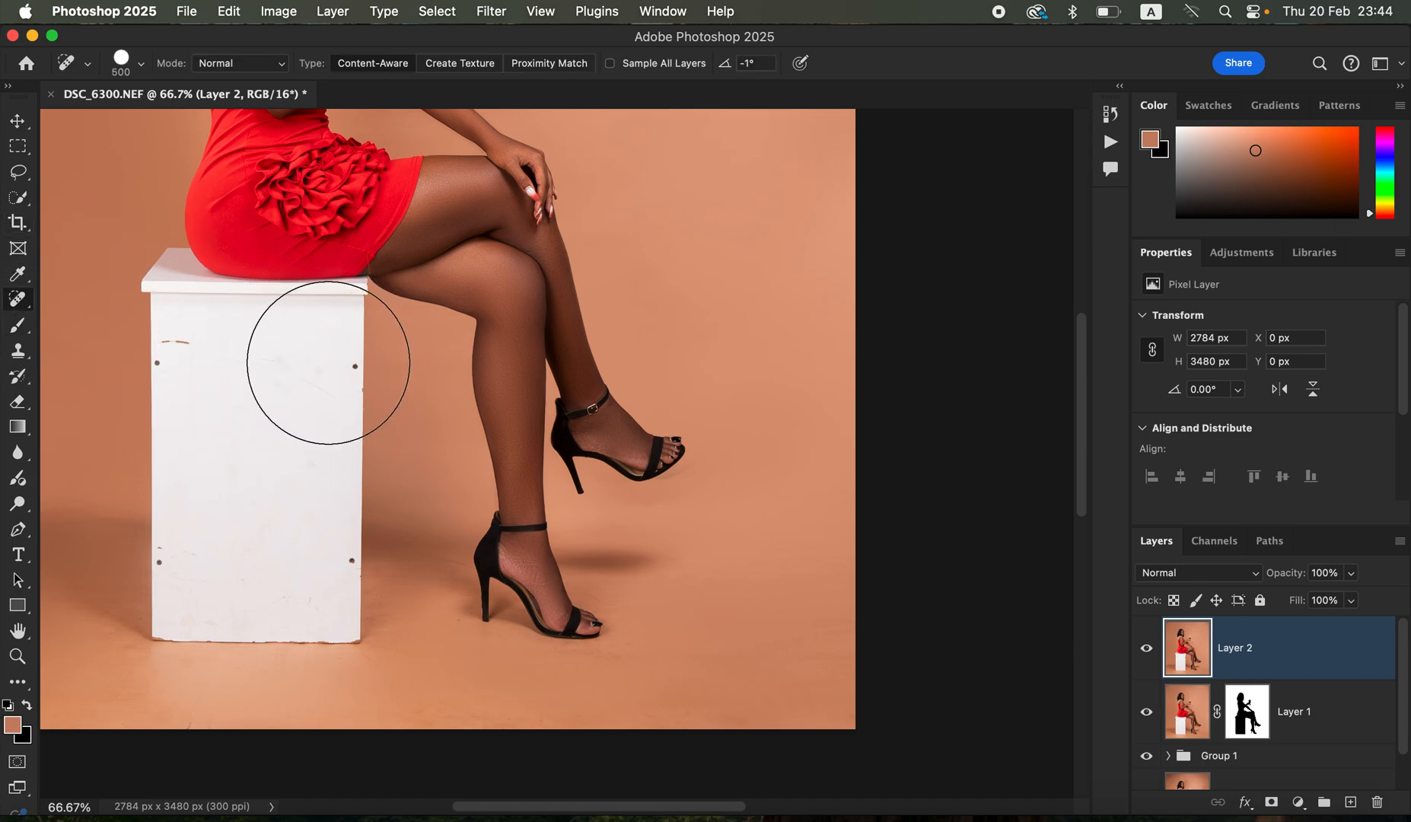
{"action": "key", "text": "bracketleft"}
{"action": "left_click", "coordinate": [352, 368]}
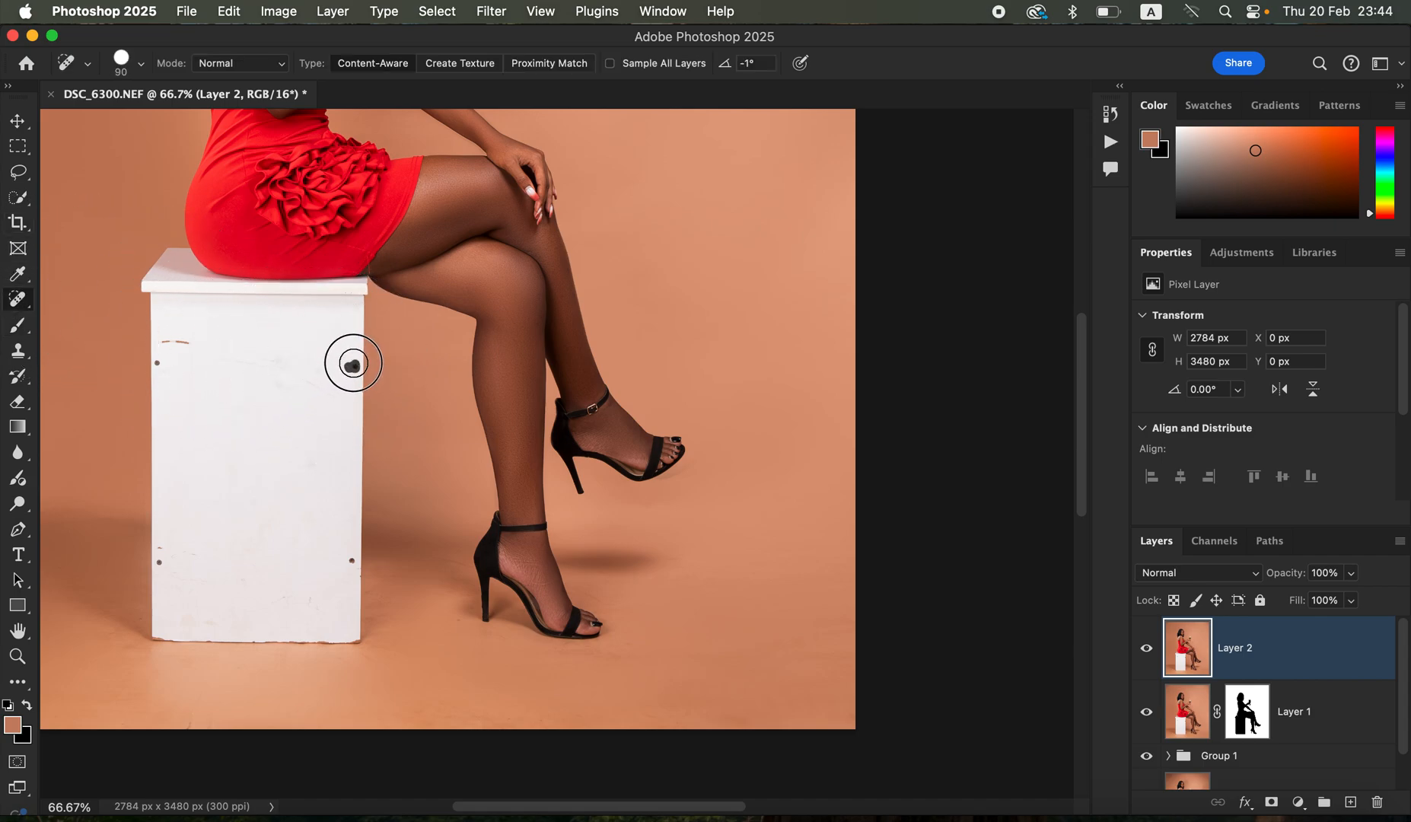
{"action": "left_click", "coordinate": [158, 362]}
{"action": "left_click", "coordinate": [177, 342]}
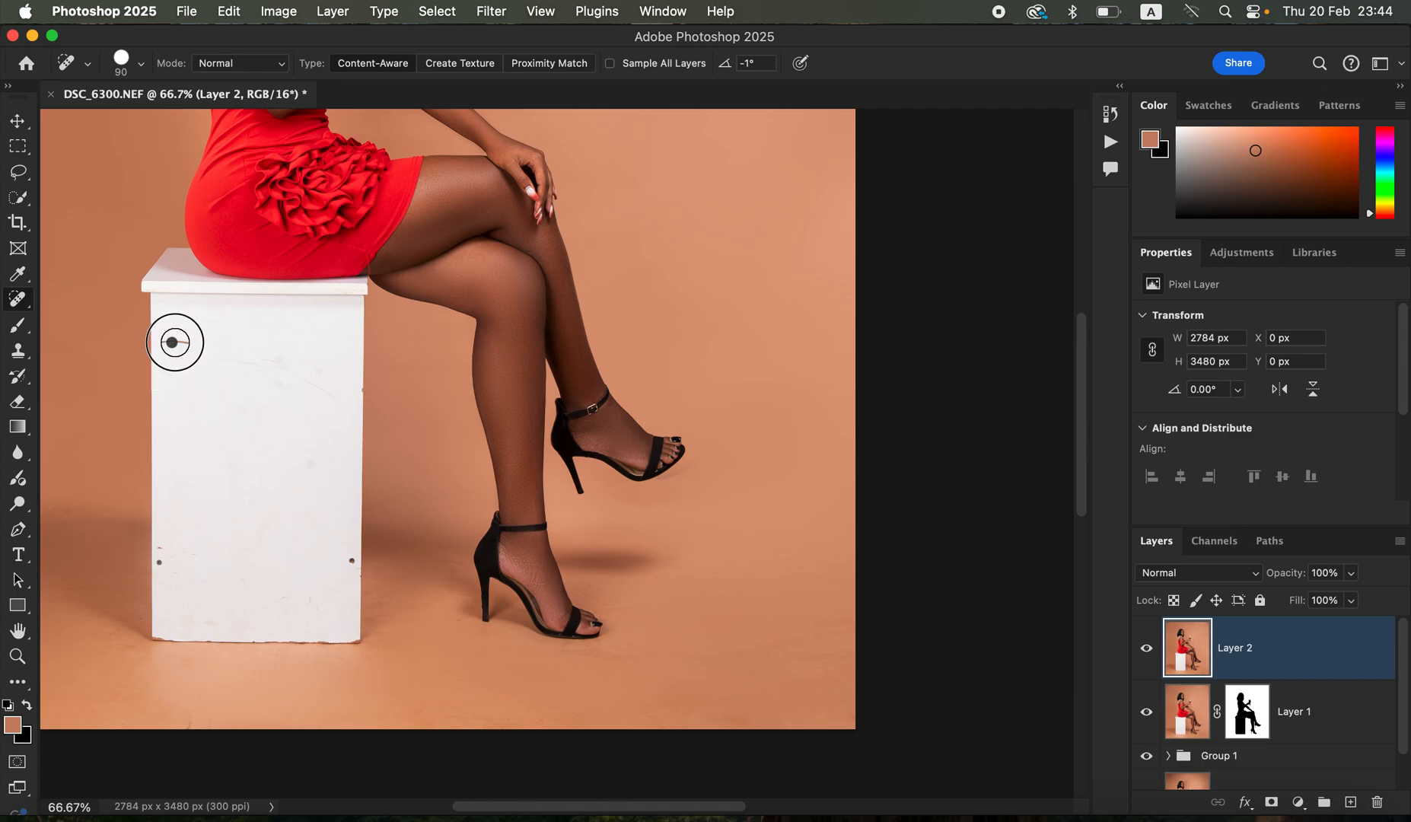
{"action": "left_click", "coordinate": [352, 561]}
{"action": "left_click", "coordinate": [159, 561]}
{"action": "left_click", "coordinate": [161, 547]}
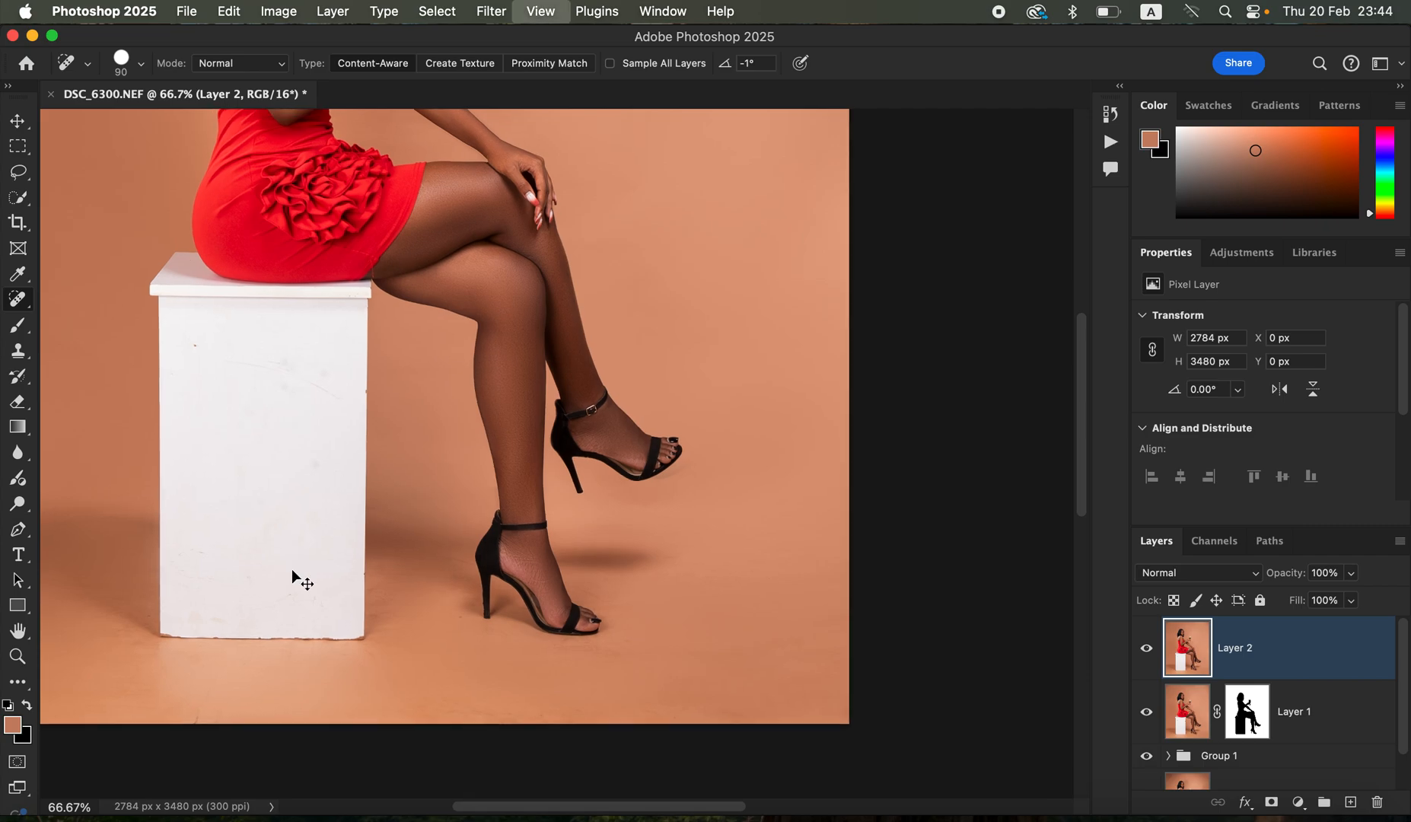
- Select the woman's legs and shoes with the Quick Selection tool
{"action": "key", "text": "super+minus"}
{"action": "key", "text": "super+minus"}
{"action": "key", "text": "super+minus"}
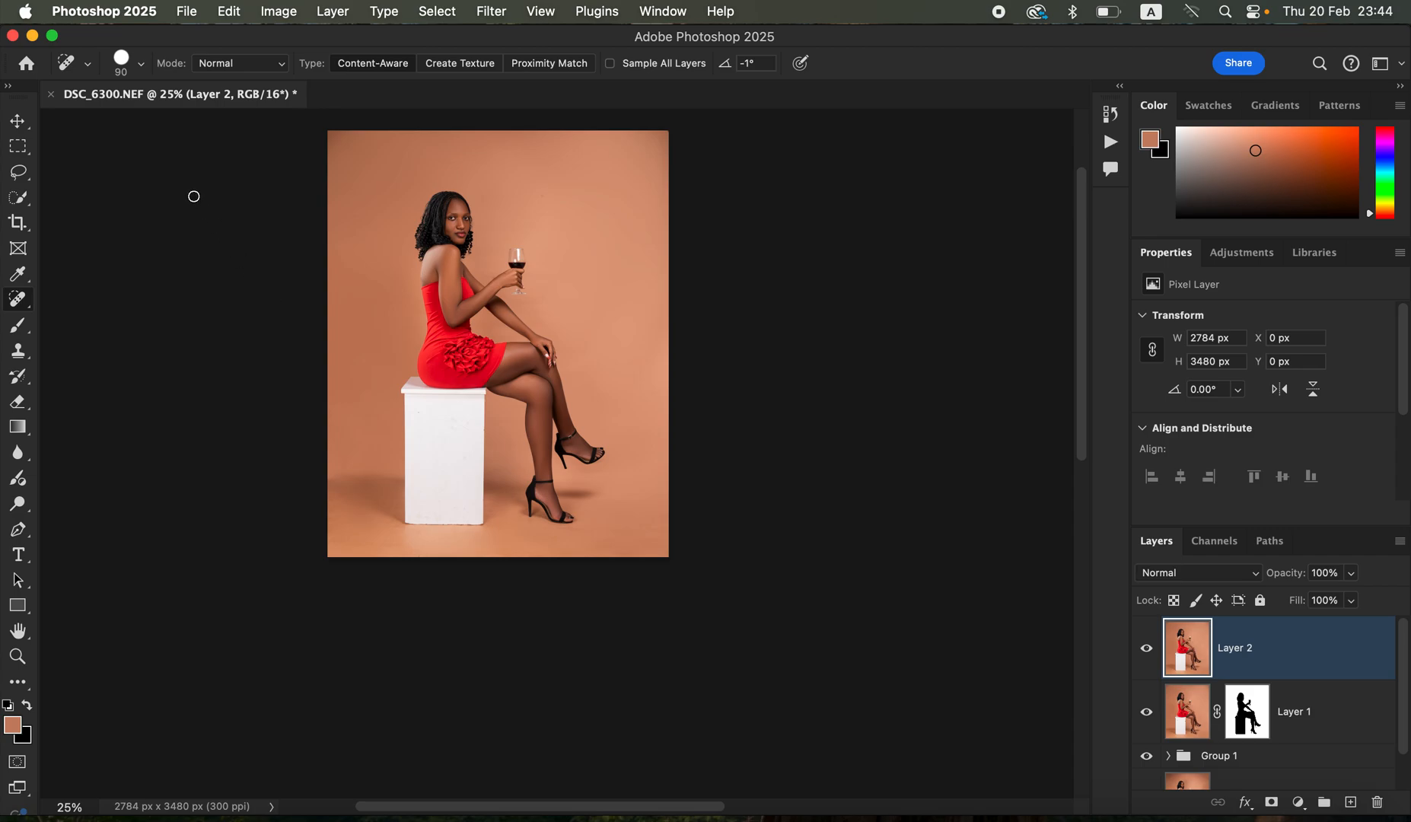
{"action": "left_click", "coordinate": [22, 199]}
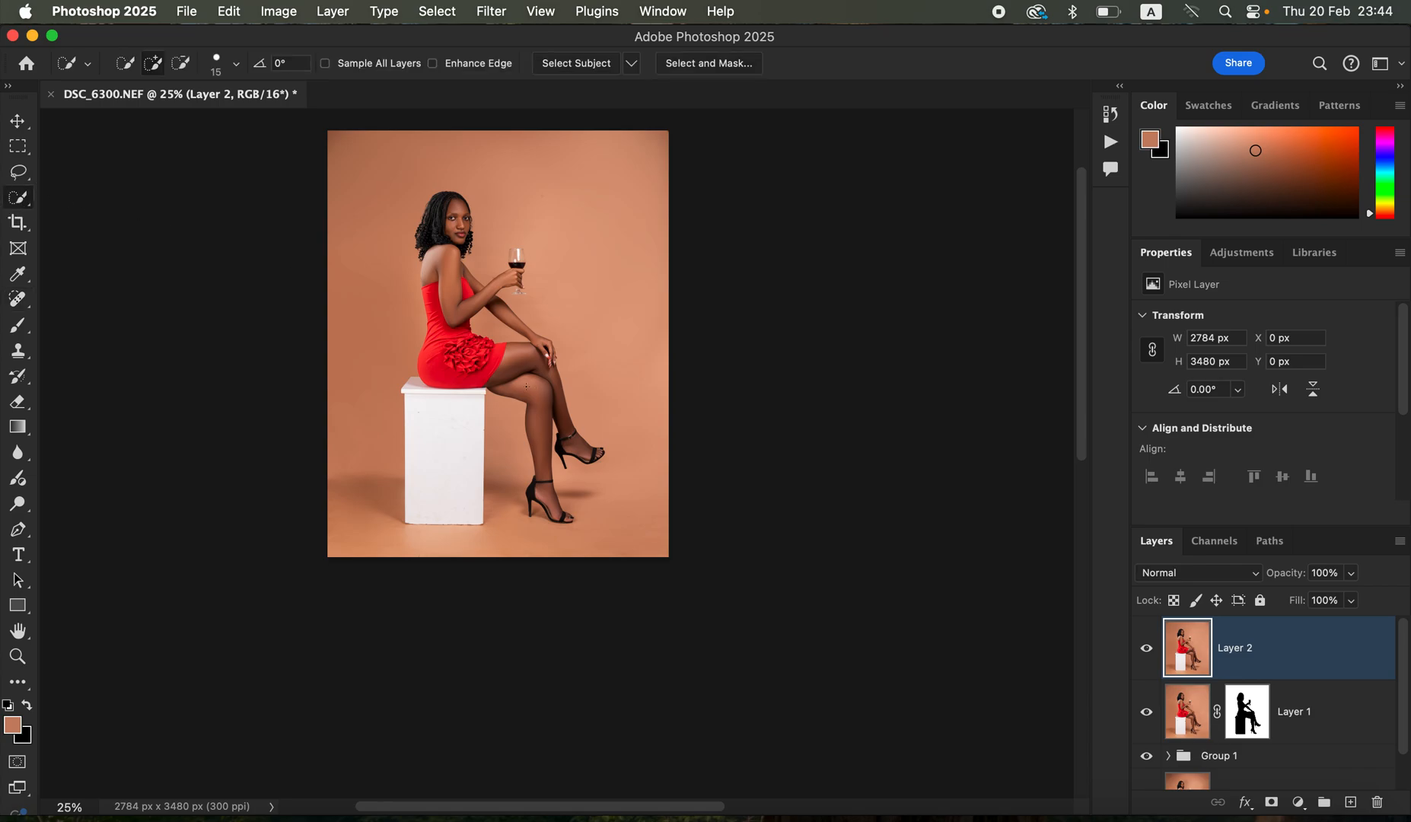
{"action": "mouse_move", "coordinate": [510, 376]}
{"action": "left_mouse_down"}
{"action": "mouse_move", "coordinate": [537, 392]}
{"action": "mouse_move", "coordinate": [563, 450]}
{"action": "mouse_move", "coordinate": [562, 518]}
{"action": "left_mouse_up"}
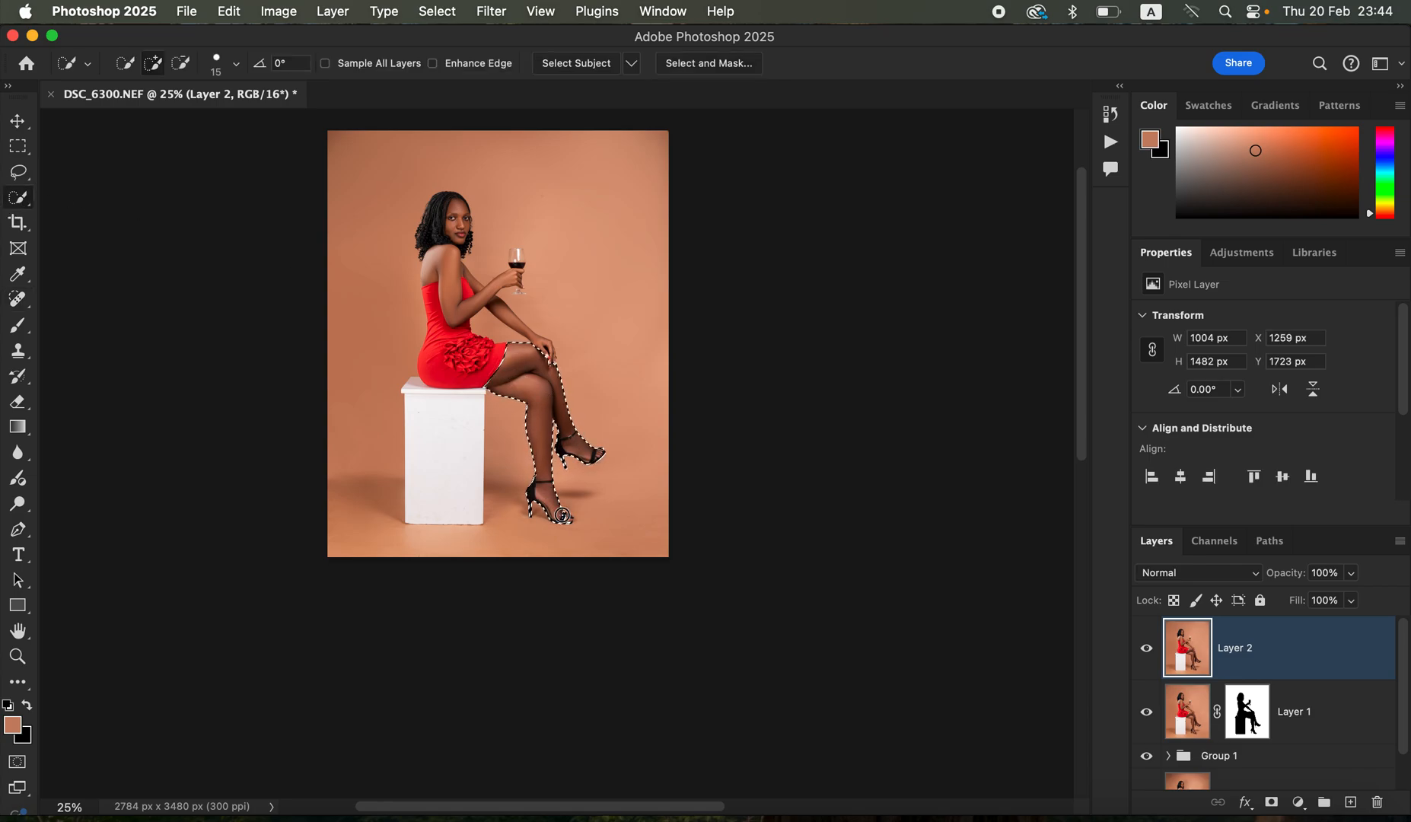
{"action": "scroll", "coordinate": [590, 488], "scroll_direction": "up", "scroll_amount": 2}
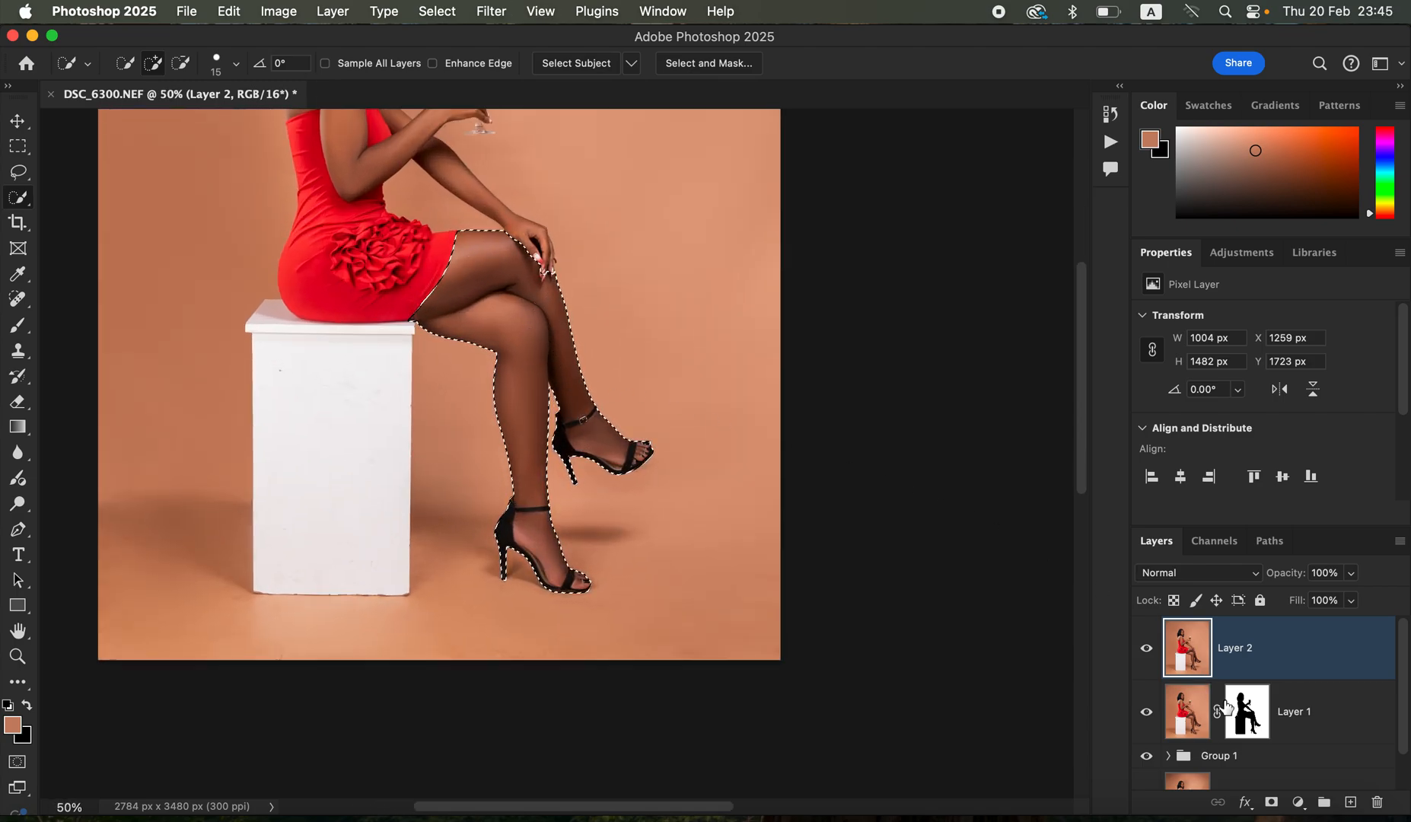
- Add a Brightness/Contrast adjustment layer for the selected legs with brightness 24 and contrast -12
{"action": "left_click", "coordinate": [1298, 805]}
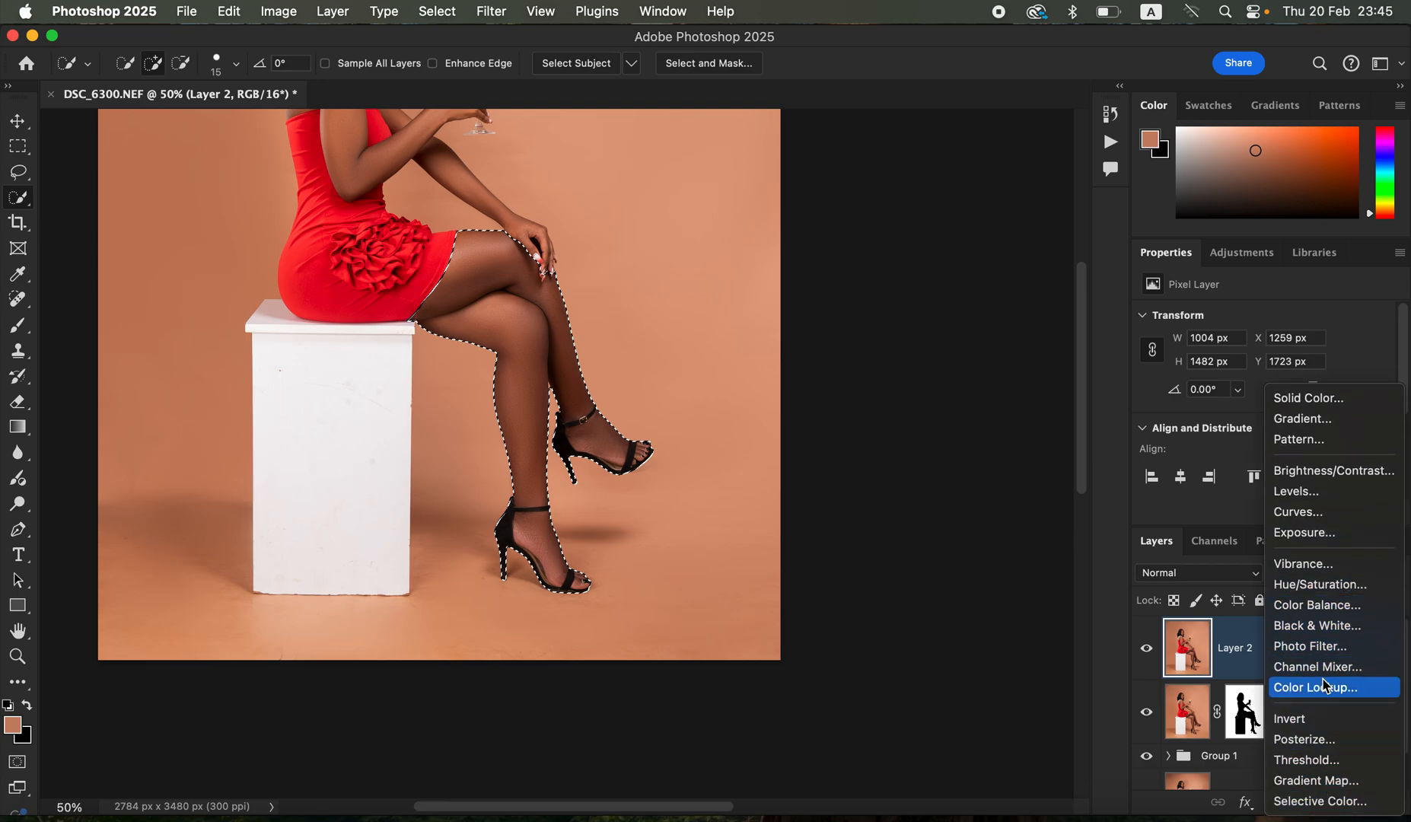
{"action": "left_click", "coordinate": [1339, 471]}
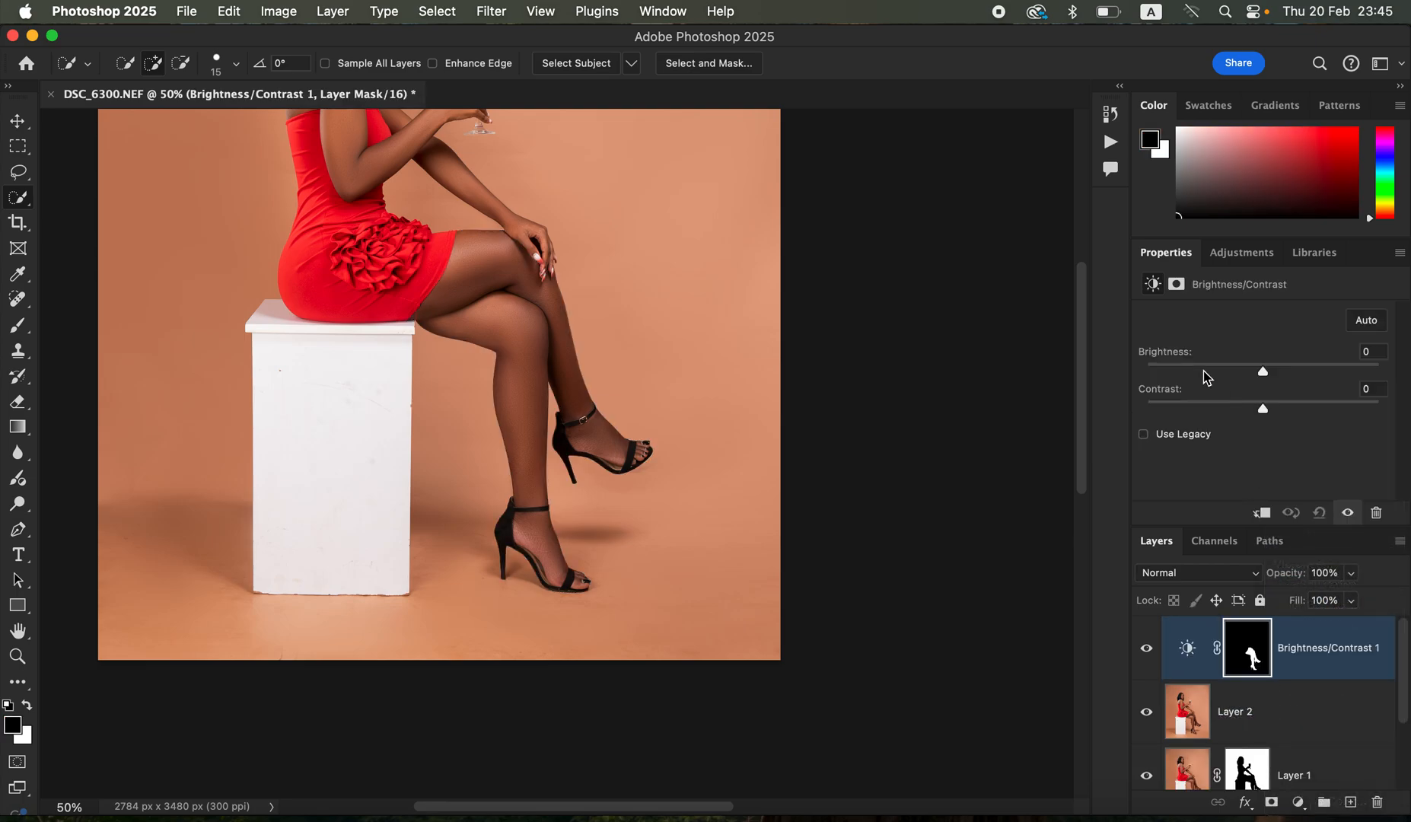
{"action": "left_click_drag", "start_coordinate": [1255, 409], "coordinate": [1294, 367]}
{"action": "key", "text": "super+minus"}
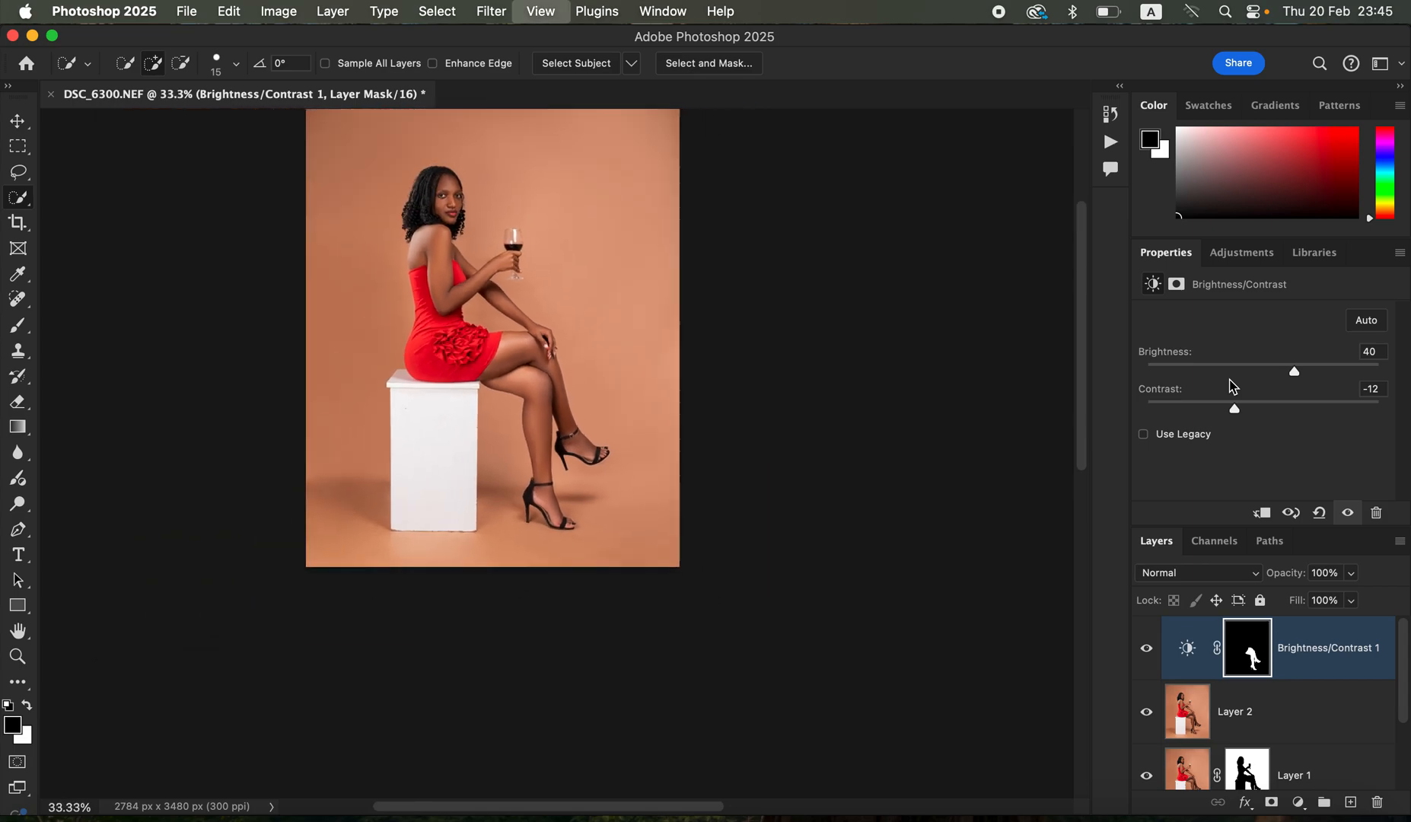
{"action": "key", "text": "super+minus"}
{"action": "key", "text": "super+minus"}
{"action": "key", "text": "super+equal"}
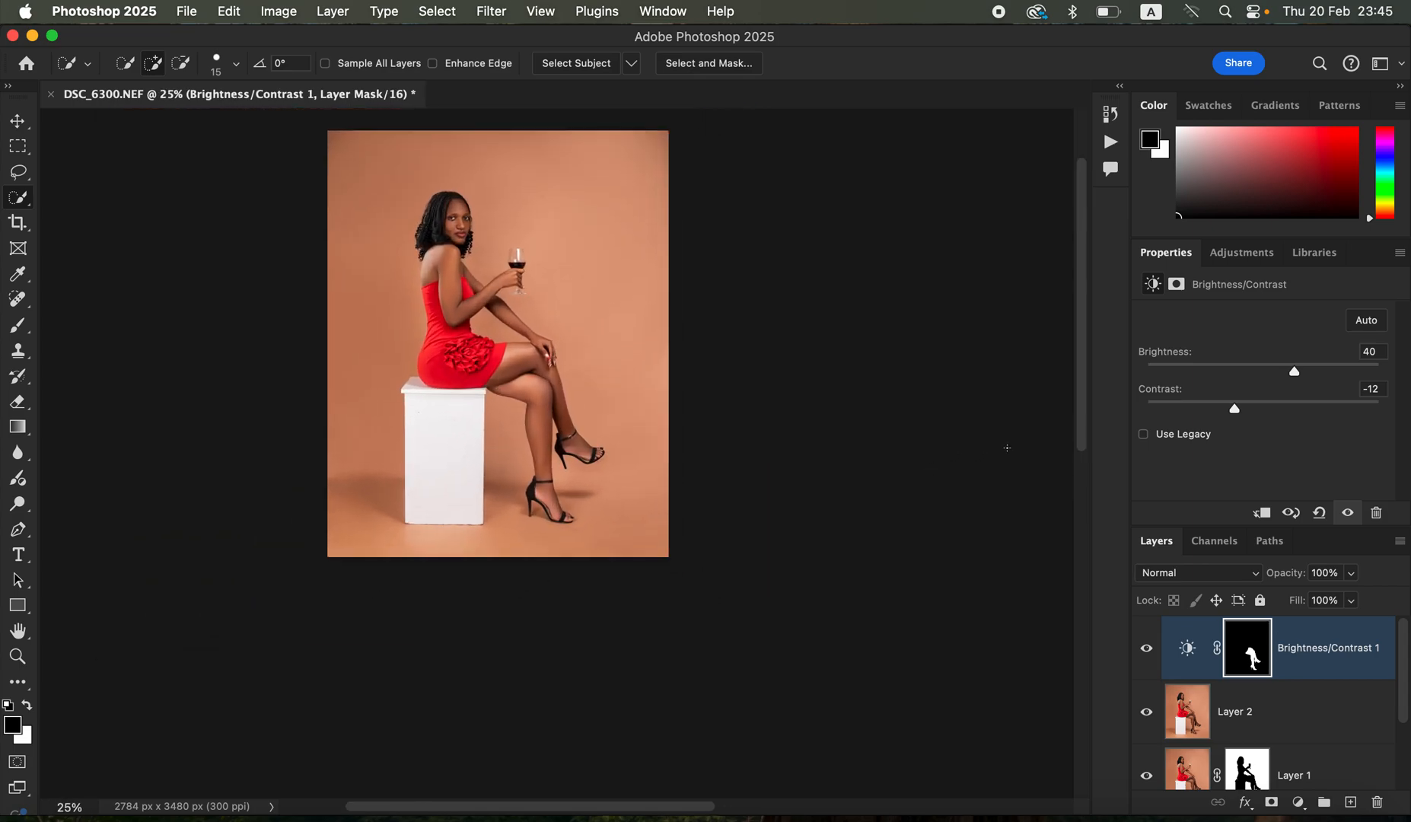
{"action": "left_click_drag", "start_coordinate": [1295, 374], "coordinate": [1284, 375]}
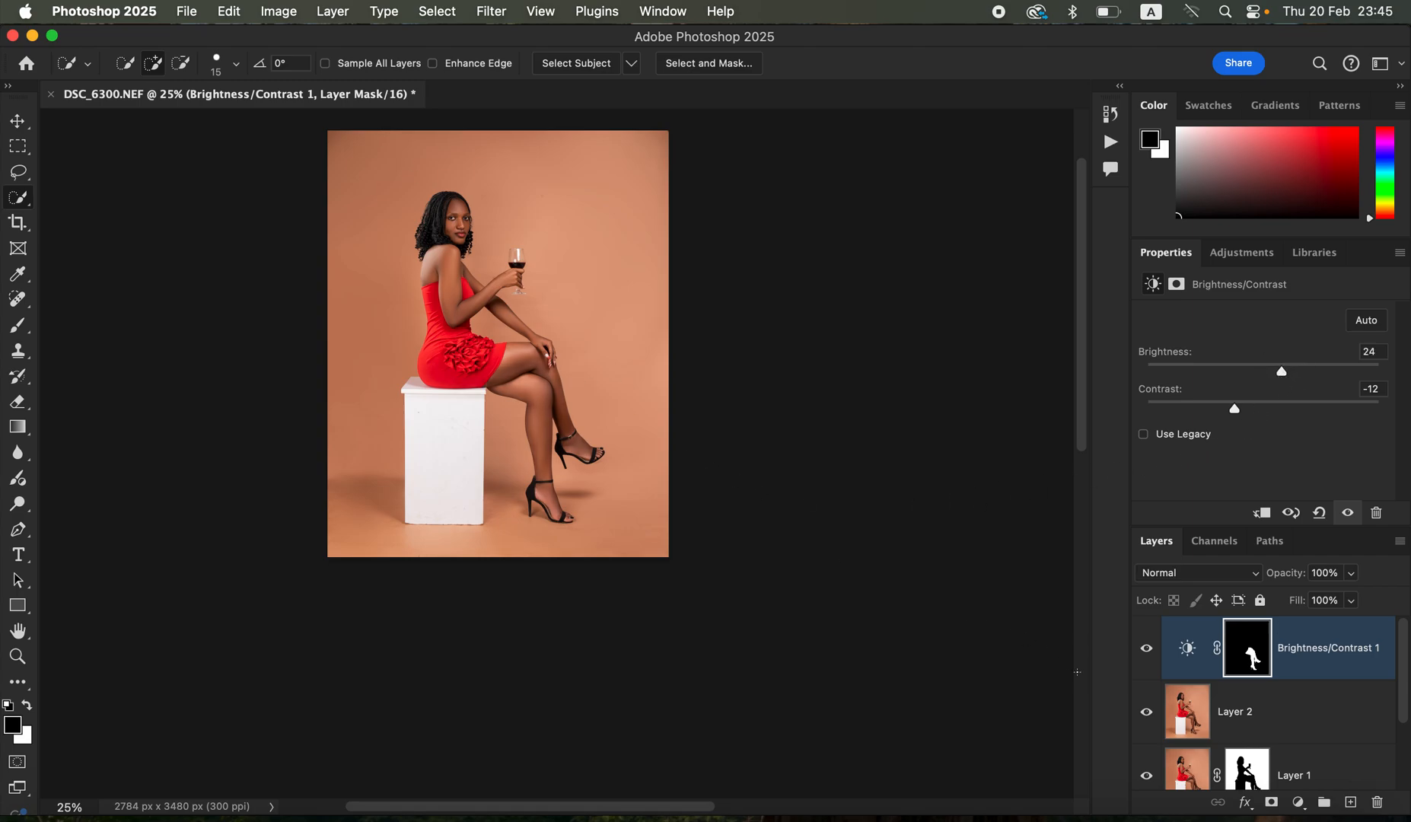
- Compare the image with and without the Brightness/Contrast adjustment, and stamp the visible layers into a new layer
{"action": "left_click", "coordinate": [1145, 654]}
{"action": "left_click", "coordinate": [1145, 654]}
{"action": "left_click", "coordinate": [1146, 654]}
{"action": "left_click", "coordinate": [1147, 654]}
{"action": "key", "text": "super+alt+shift+e"}
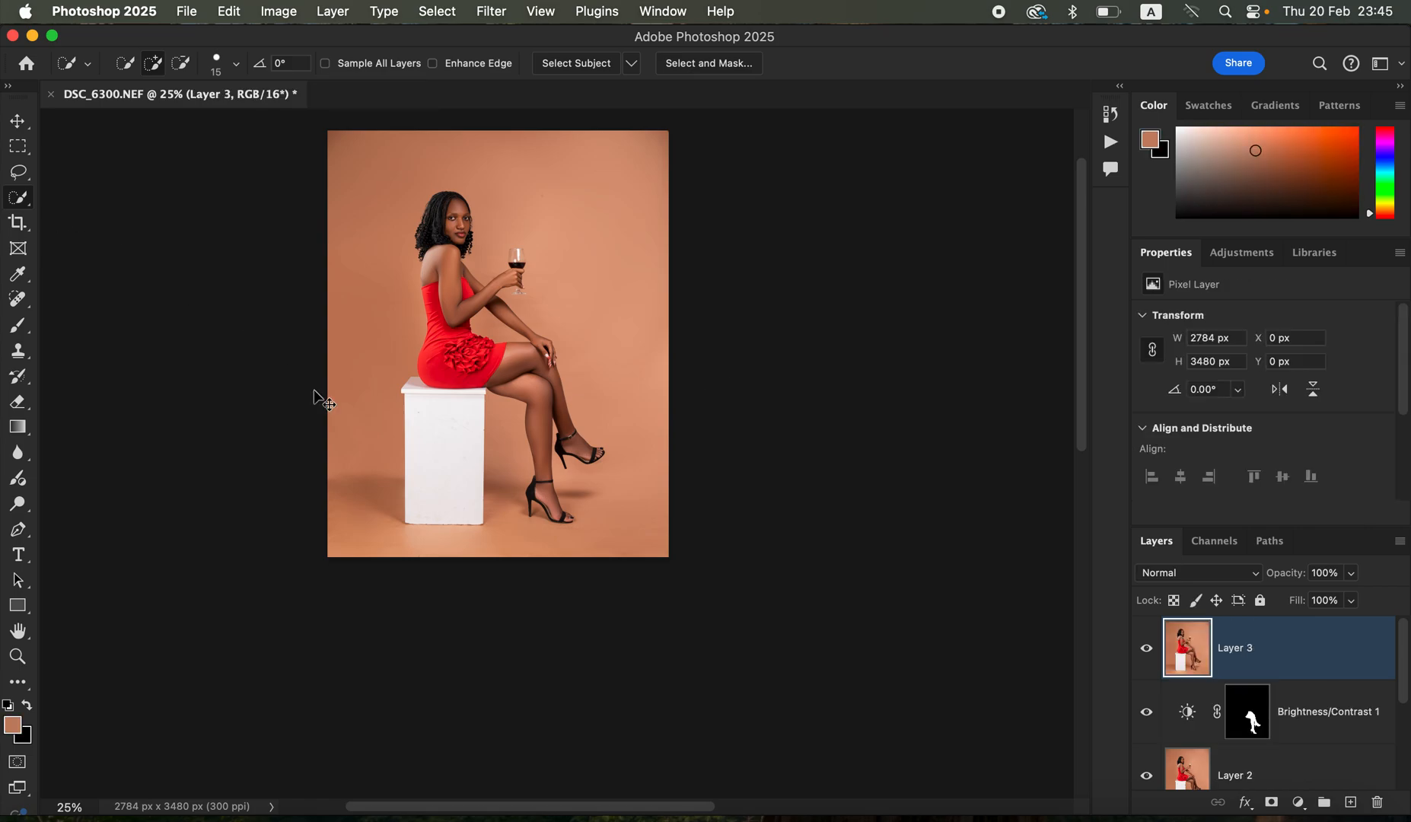
- Select the subject and add the white box to the selection with the Quick Selection tool
{"action": "key", "text": "super+equal"}
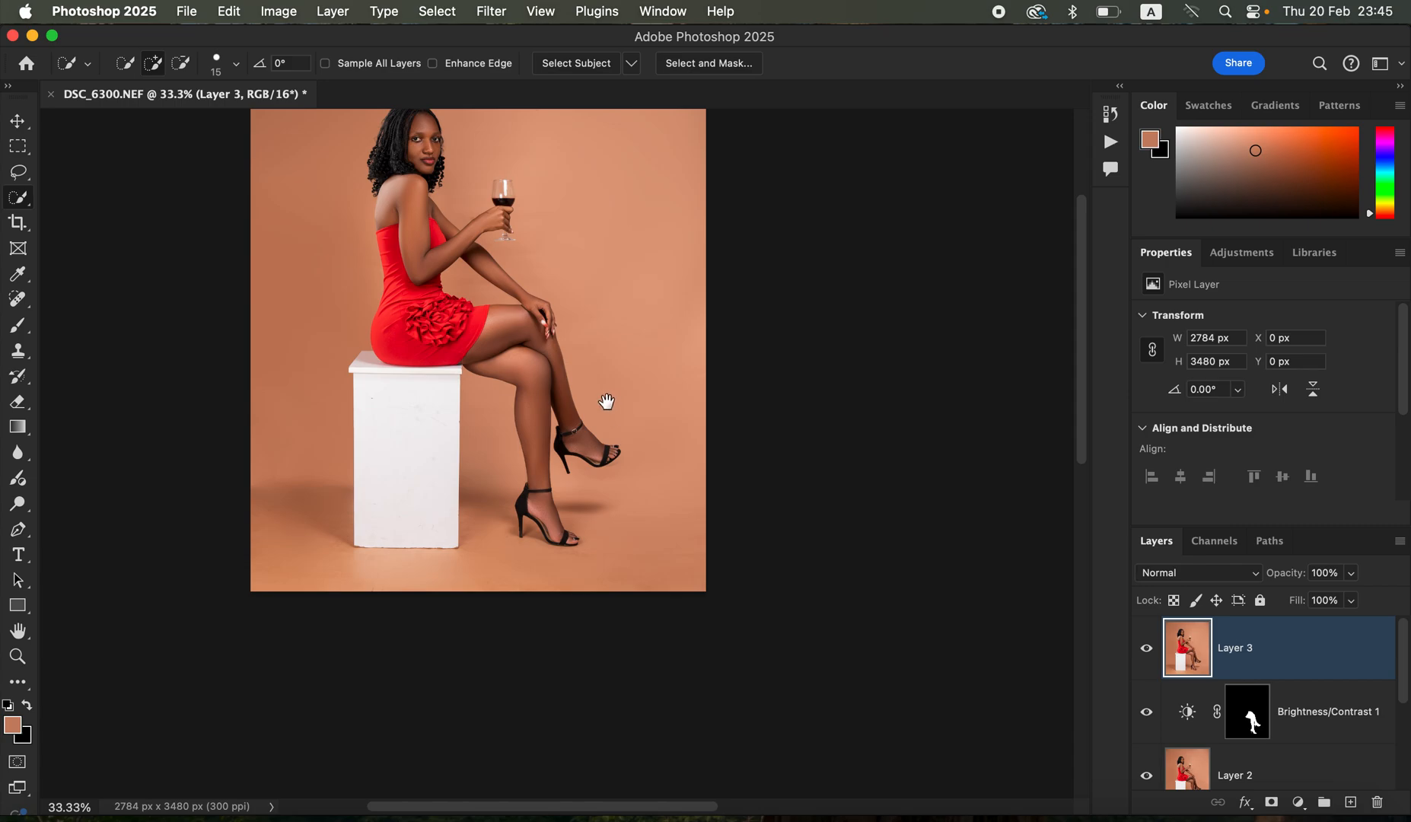
{"action": "scroll", "coordinate": [646, 457], "scroll_direction": "left", "scroll_amount": 5}
{"action": "scroll", "coordinate": [647, 456], "scroll_direction": "up", "scroll_amount": 2}
{"action": "left_click", "coordinate": [449, 13]}
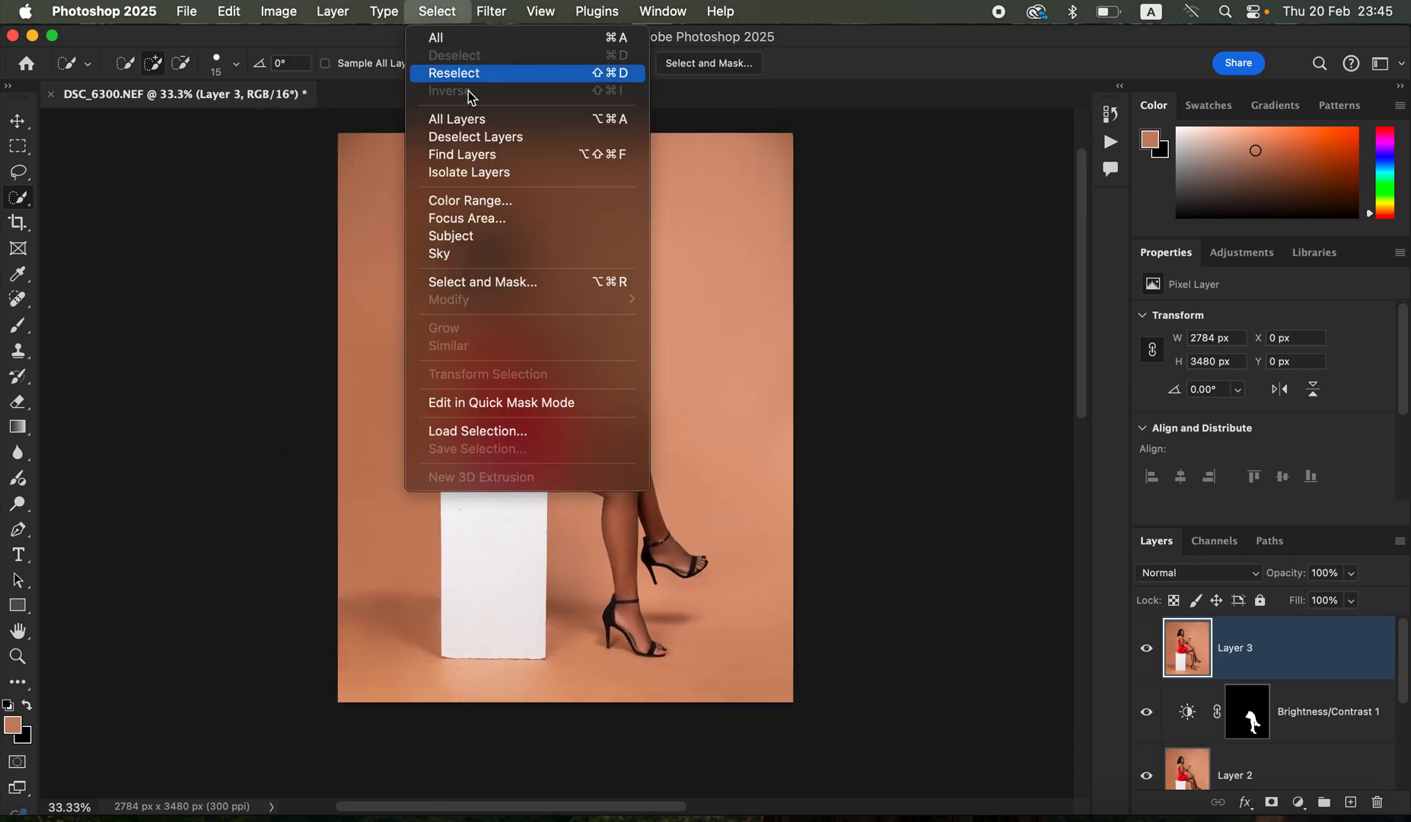
{"action": "left_click", "coordinate": [504, 234]}
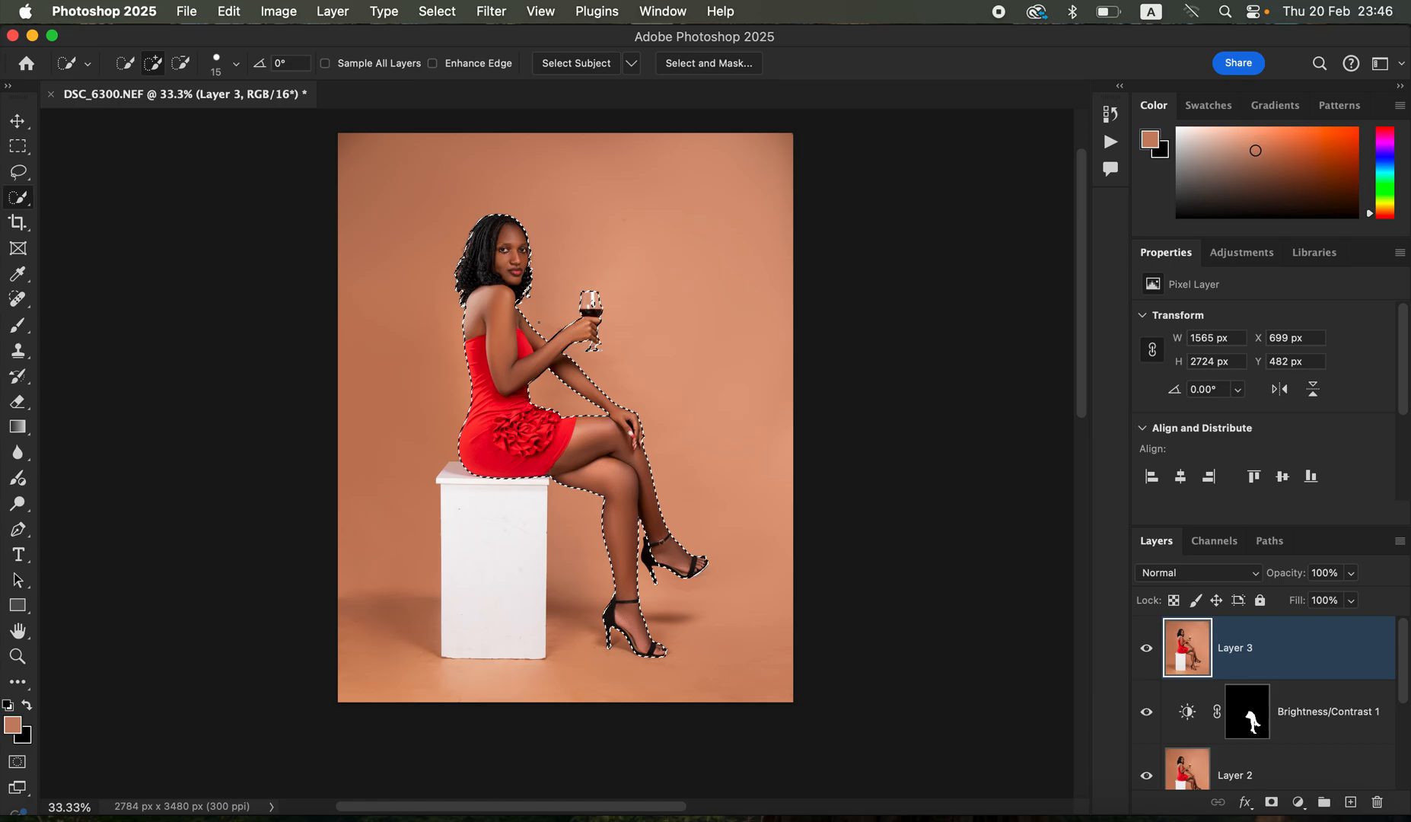
{"action": "scroll", "coordinate": [539, 322], "scroll_direction": "up", "scroll_amount": 2}
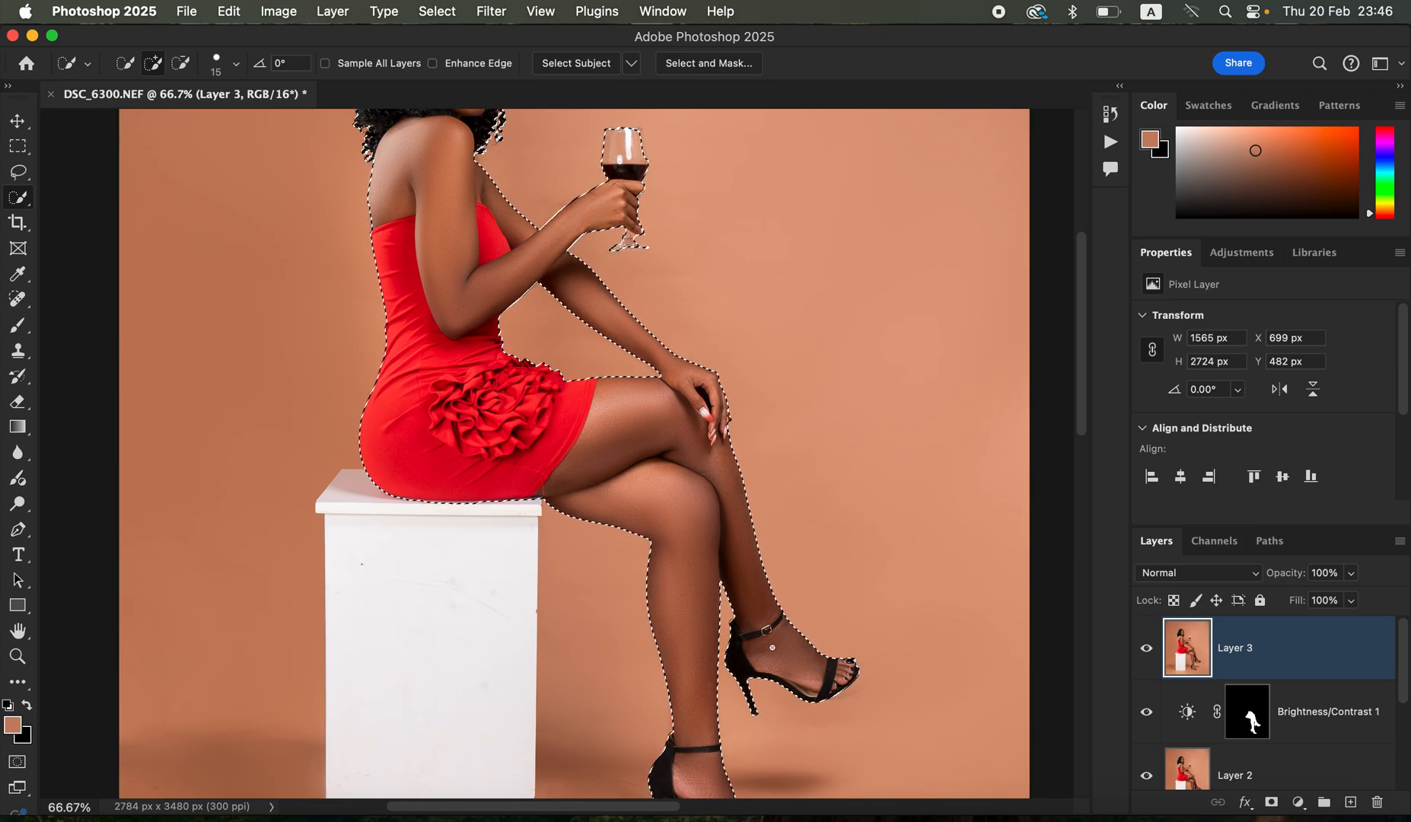
{"action": "left_click", "coordinate": [500, 553]}
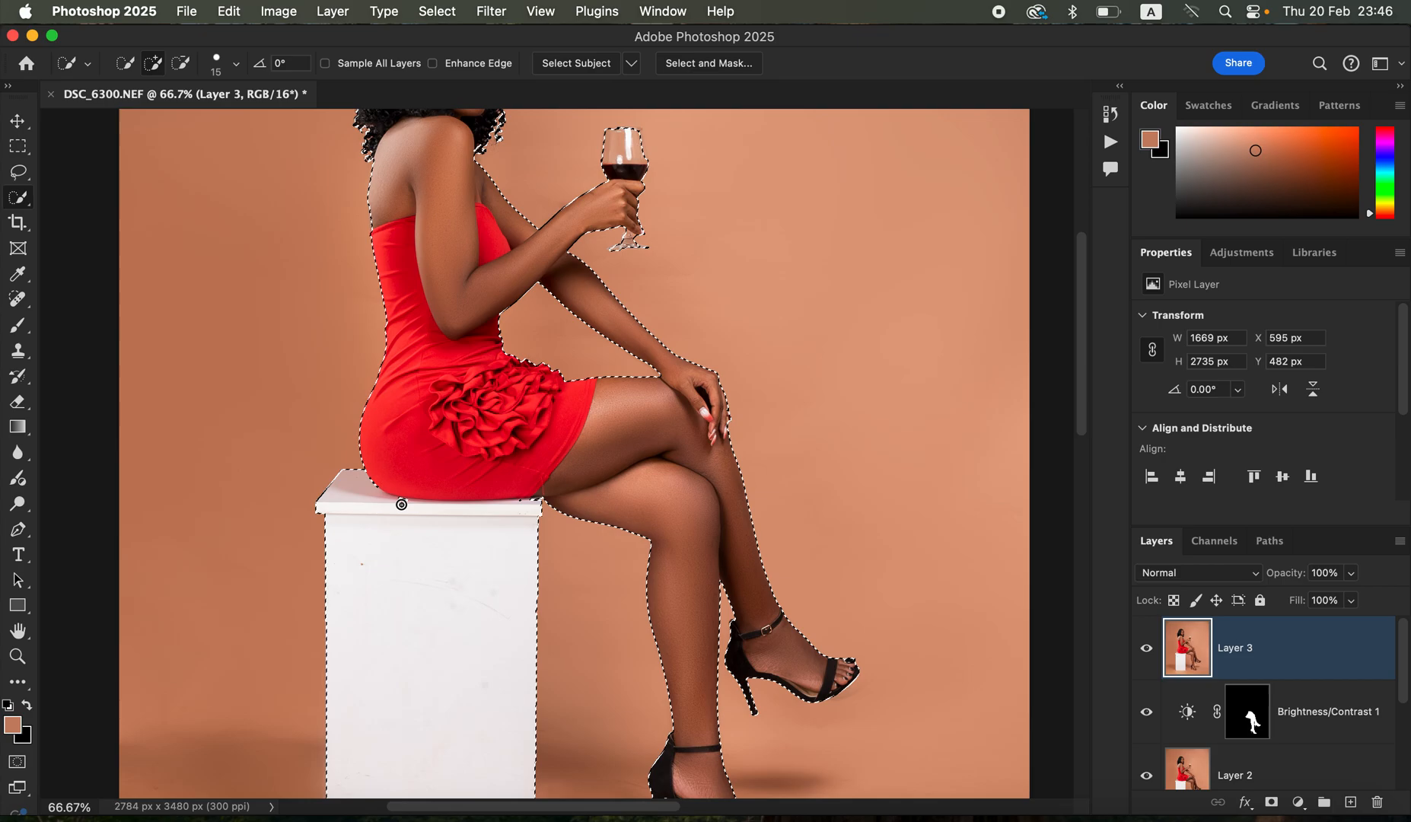
- Invert the selection of the woman and box to target the backdrop
{"action": "key", "text": "super+minus"}
{"action": "key", "text": "super+minus"}
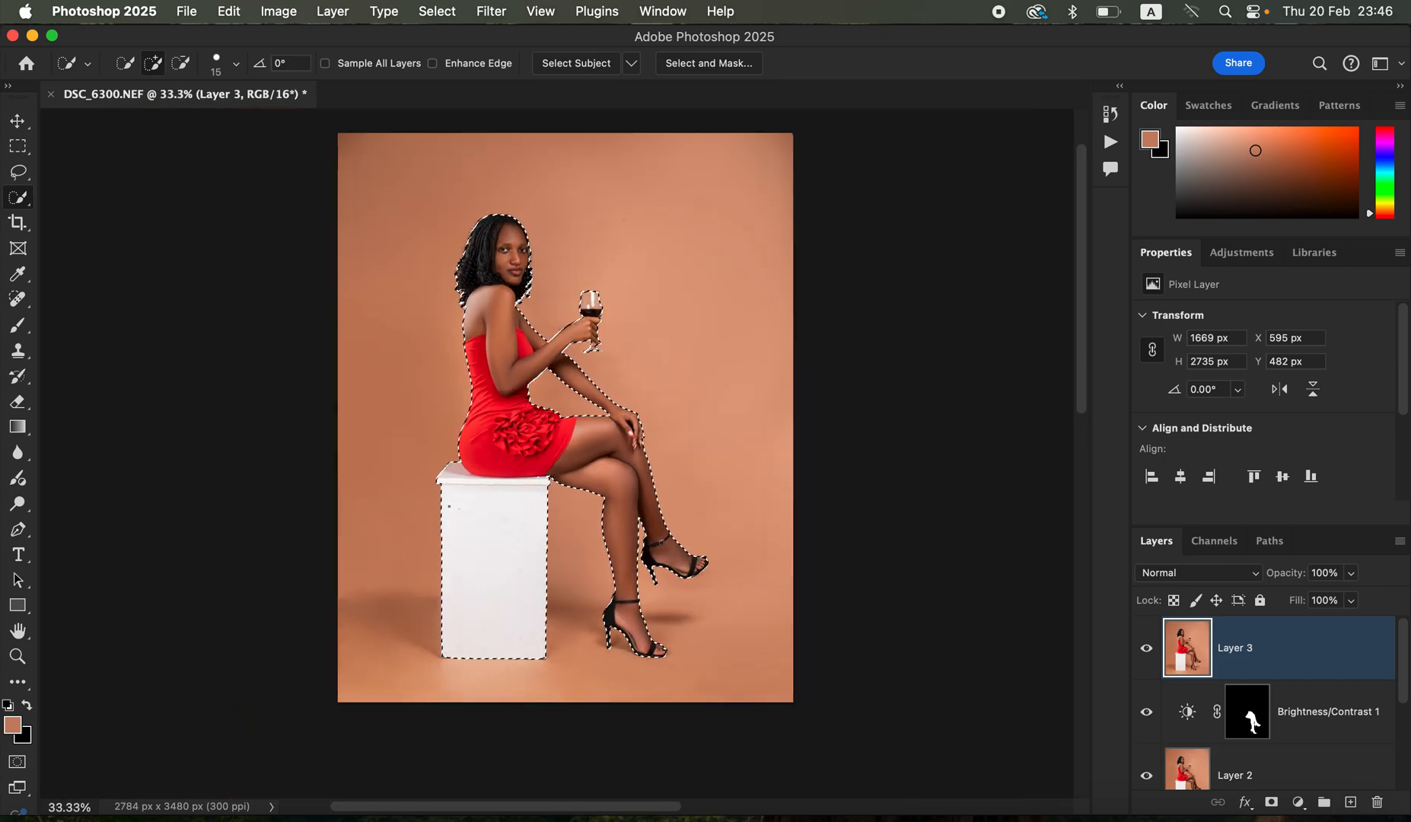
{"action": "right_click", "coordinate": [601, 256]}
{"action": "left_click", "coordinate": [641, 291]}
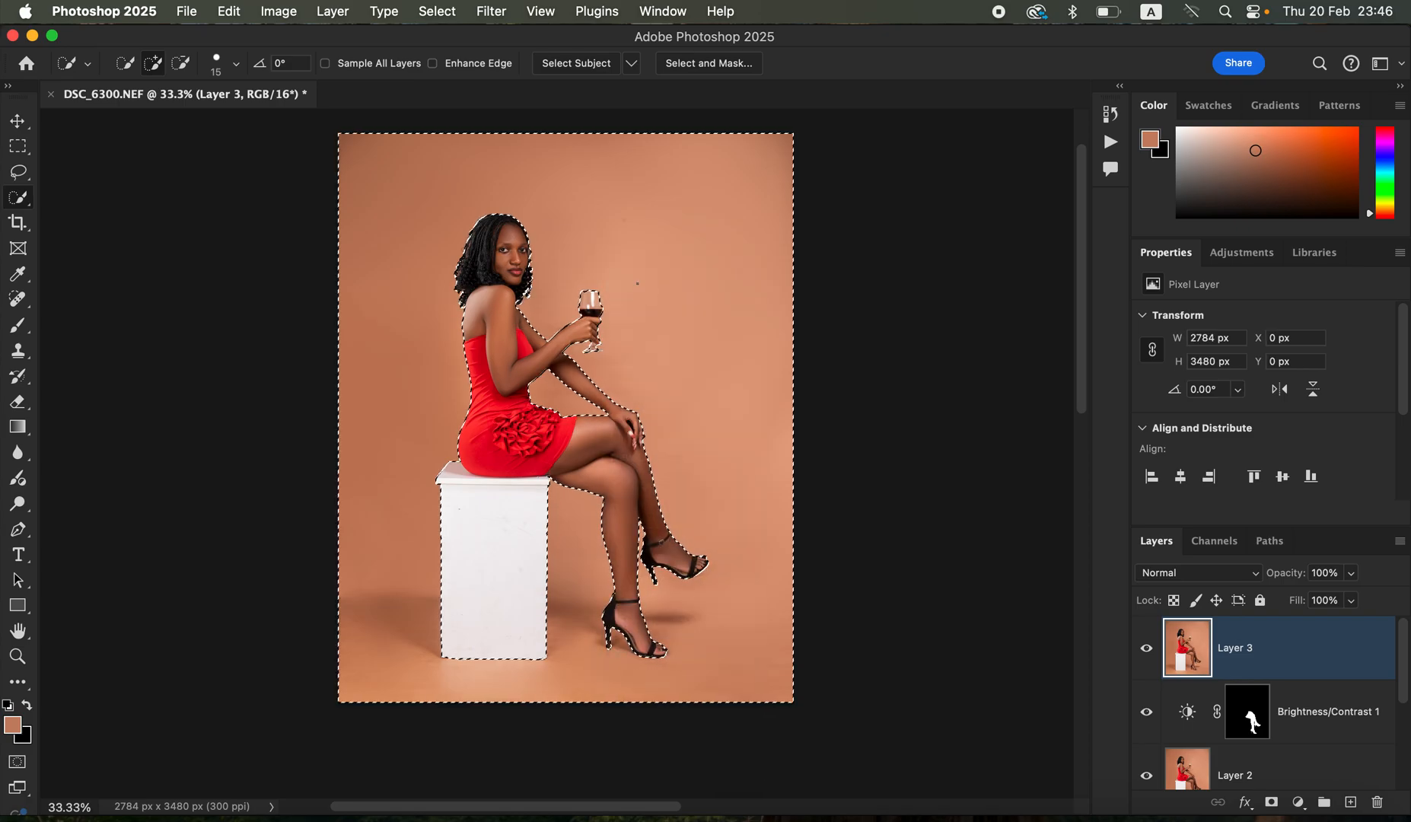
- Set the Brush to the Hard Round preset with 100% hardness and sample a light backdrop tone beside the woman's legs near the photo's edge
{"action": "left_click", "coordinate": [18, 325]}
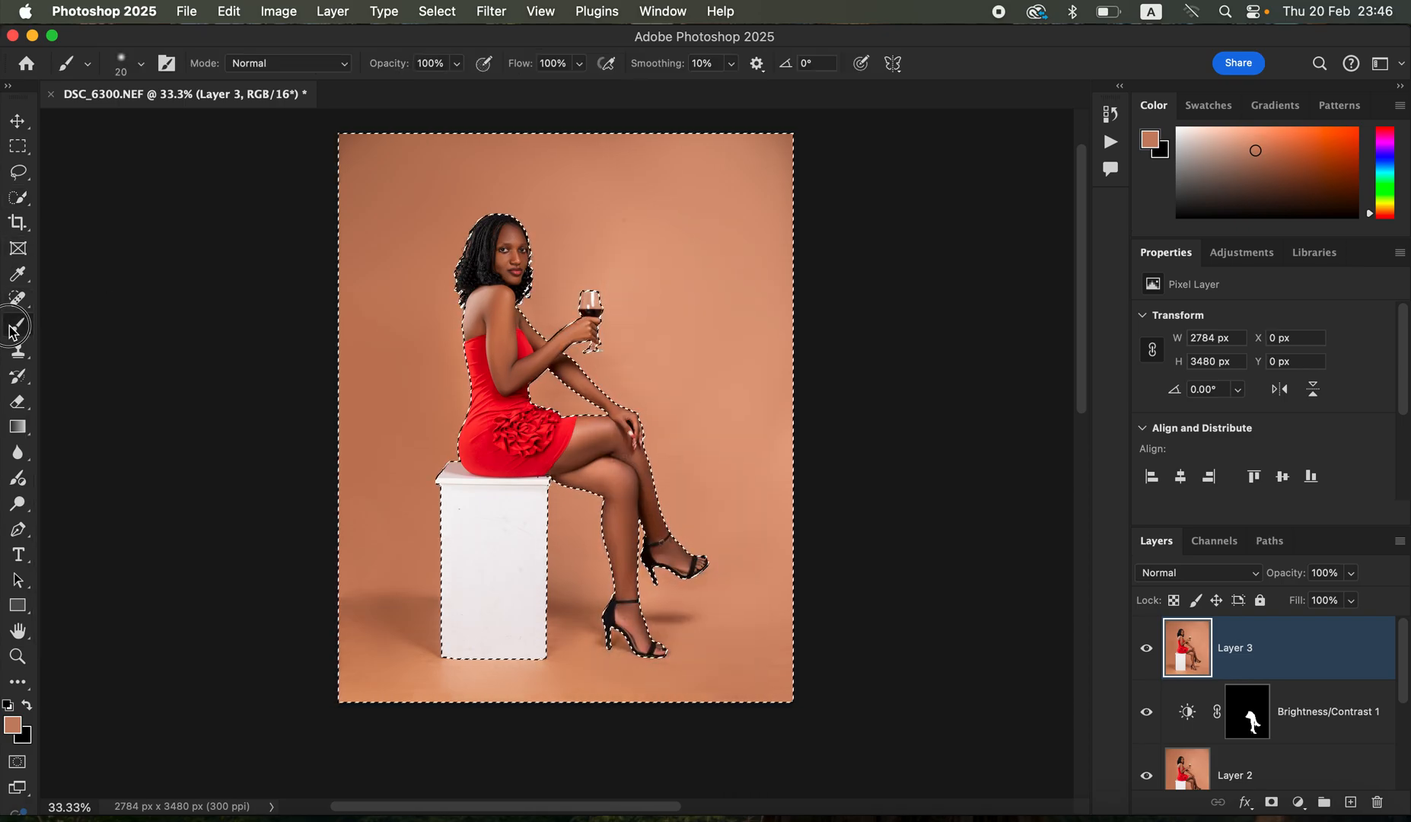
{"action": "left_click", "coordinate": [140, 64]}
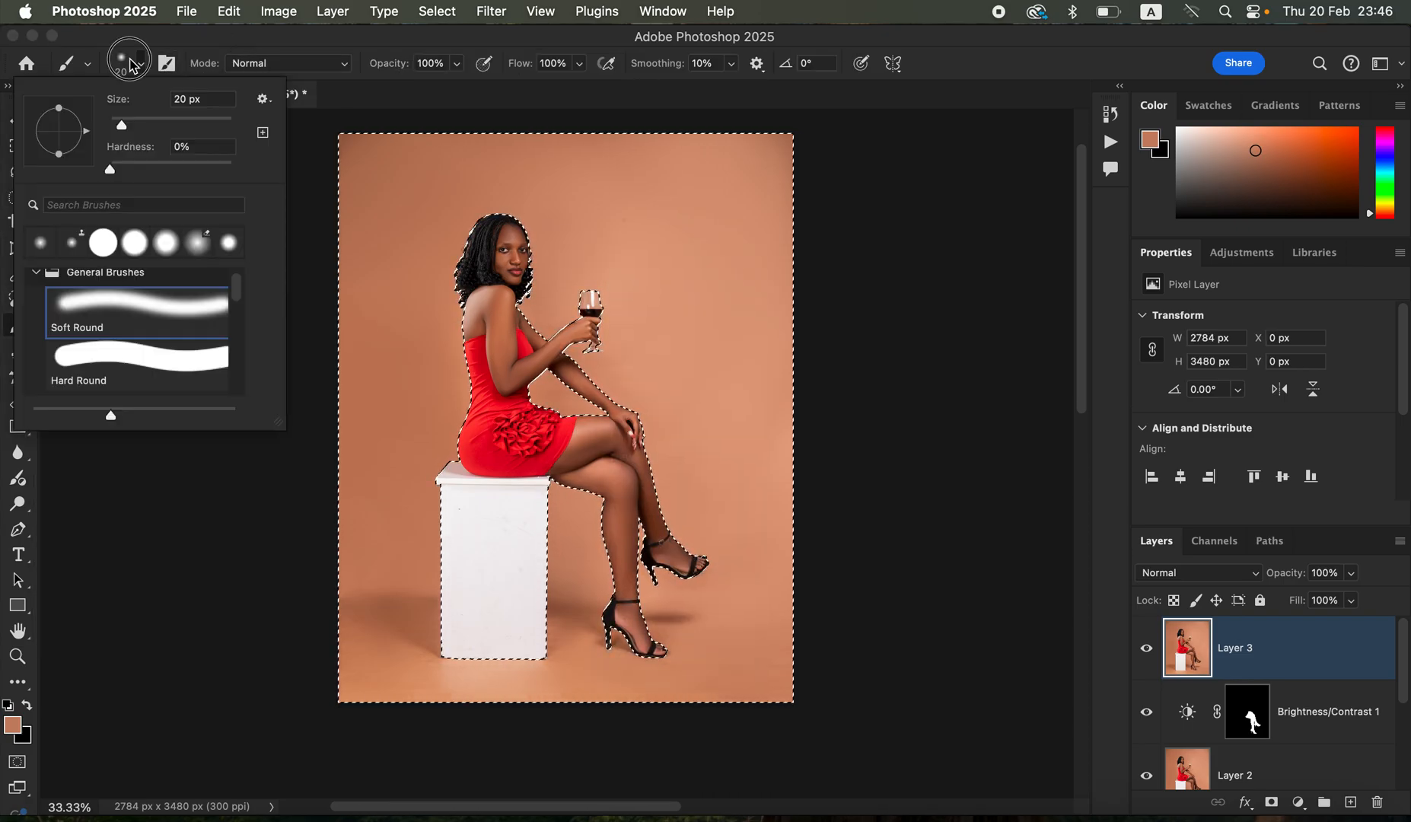
{"action": "left_click", "coordinate": [120, 352]}
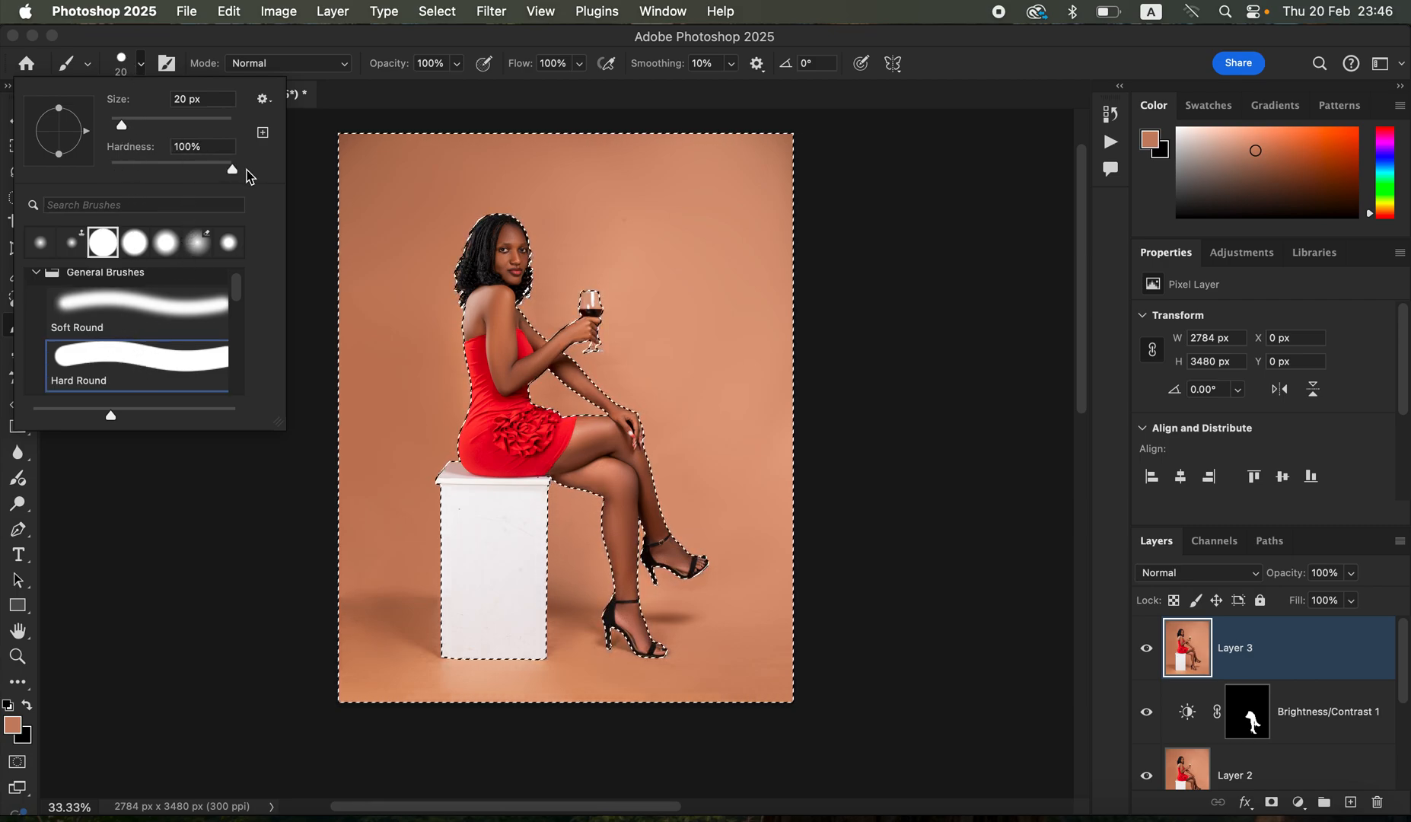
{"action": "left_click", "coordinate": [371, 41]}
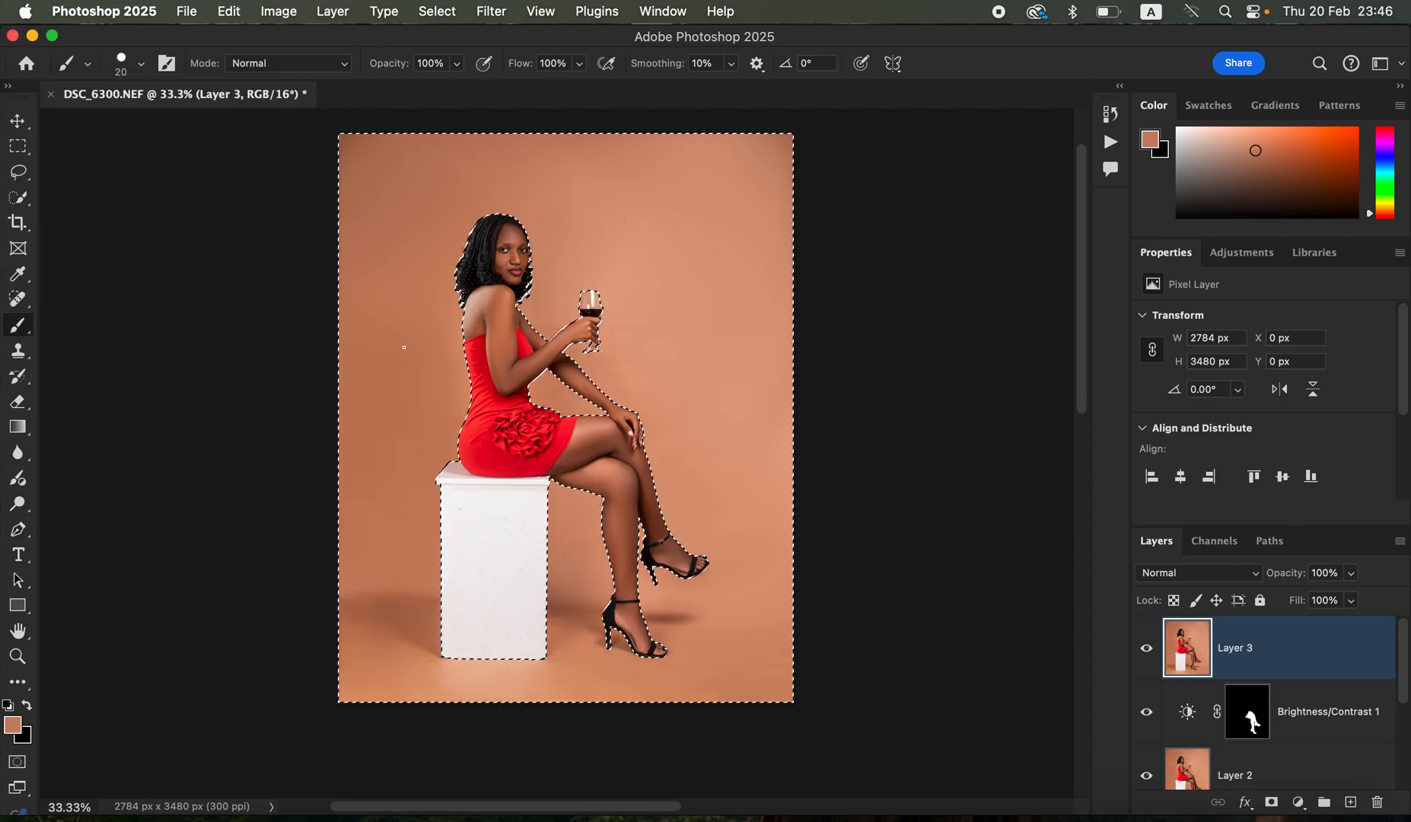
{"action": "scroll", "coordinate": [466, 437], "scroll_direction": "up", "scroll_amount": 1}
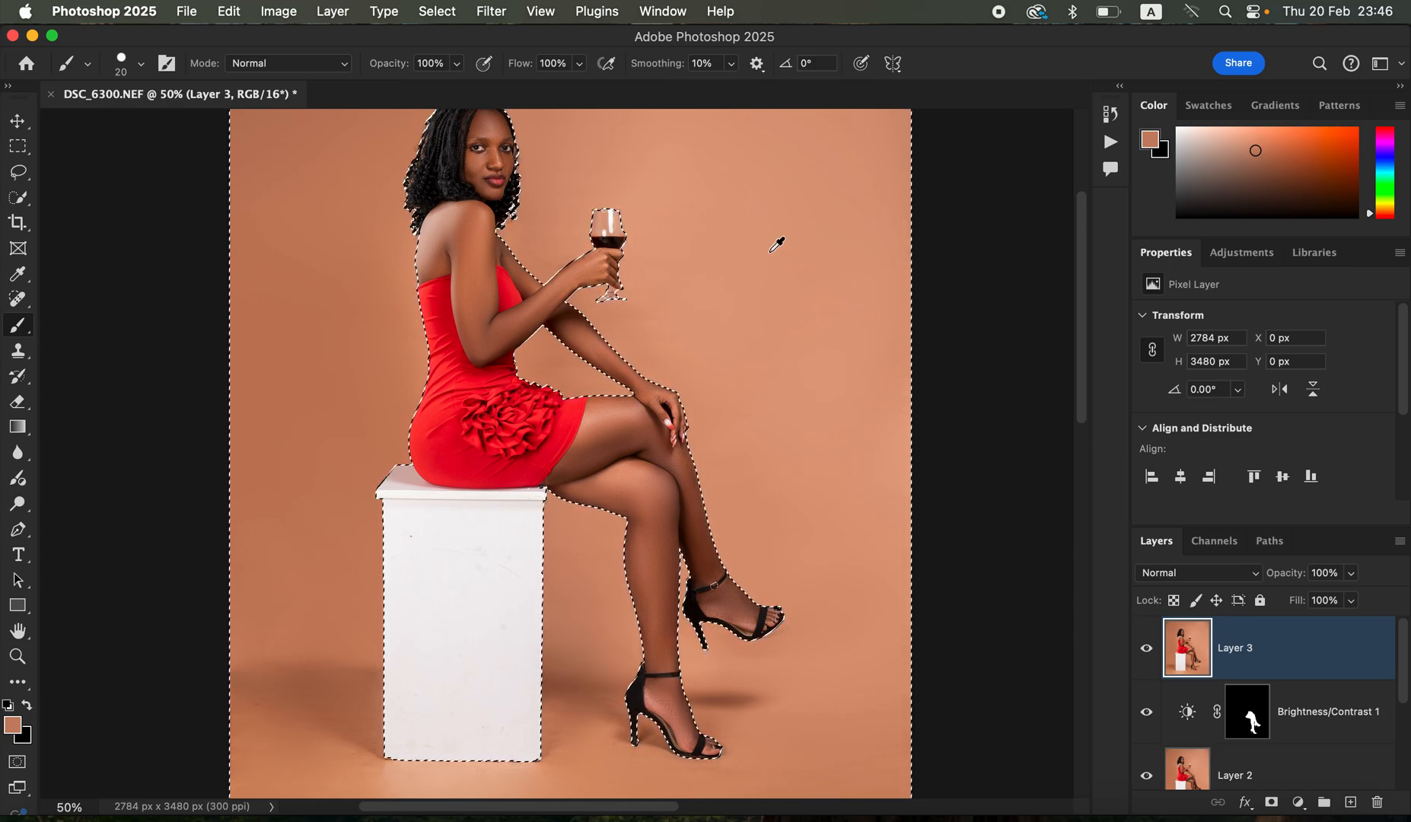
{"action": "left_click", "coordinate": [894, 406], "text": "alt"}
{"action": "left_click", "coordinate": [894, 404], "text": "alt"}
{"action": "left_click", "coordinate": [902, 398], "text": "alt"}
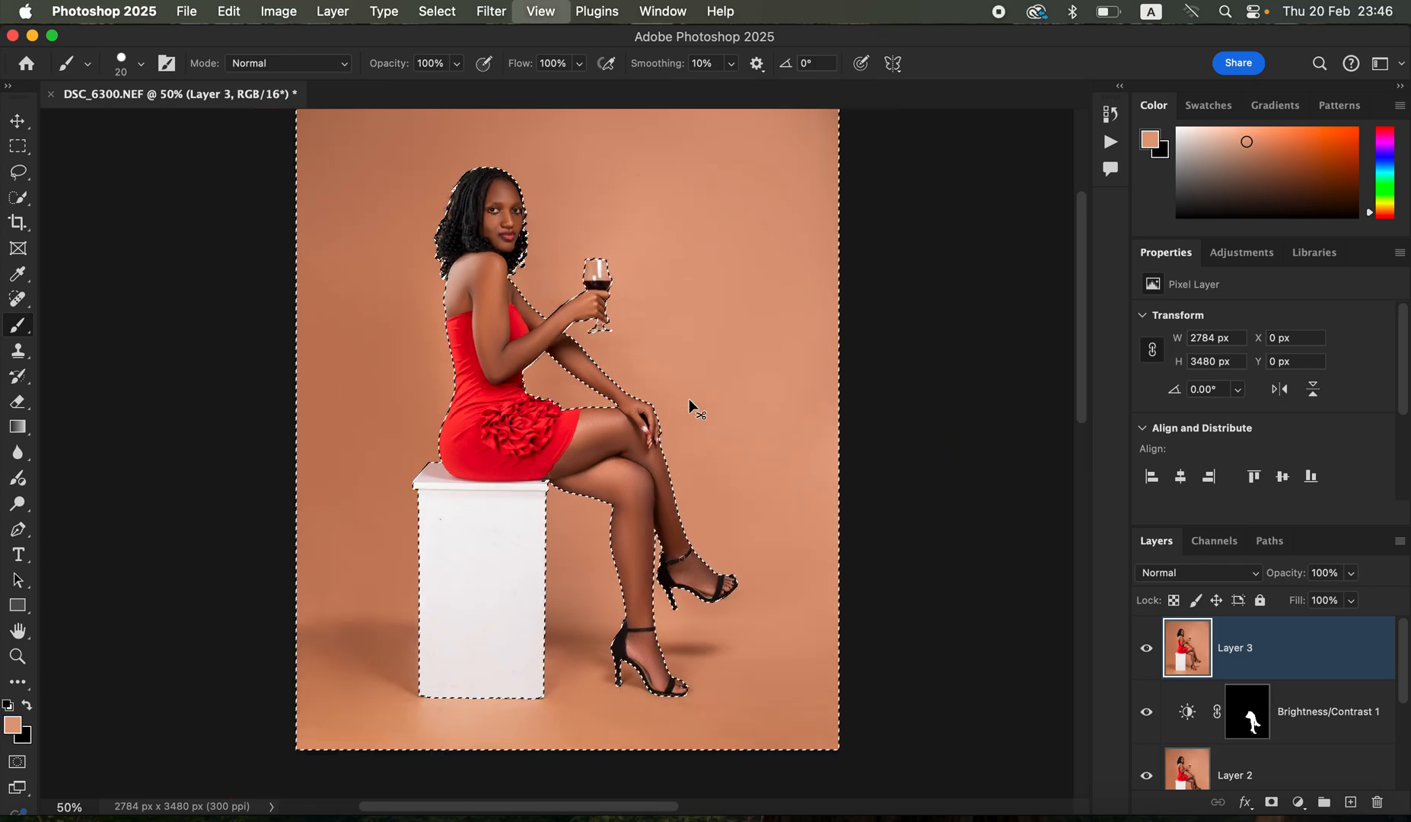
- Adjust the foreground color to the light backdrop tone #d5a284 in the Color Picker
{"action": "key", "text": "super+minus"}
{"action": "key", "text": "super+minus"}
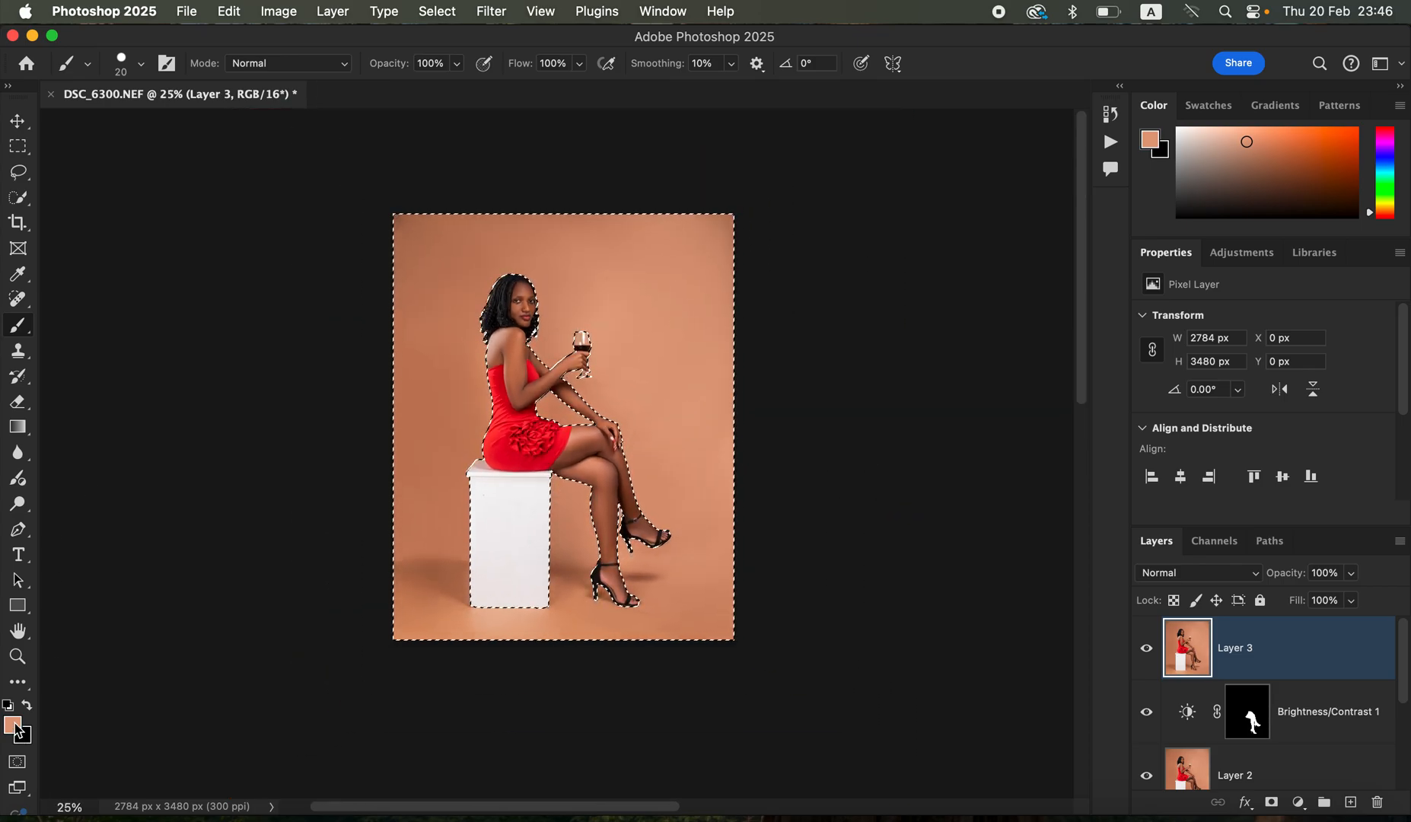
{"action": "left_click", "coordinate": [12, 725]}
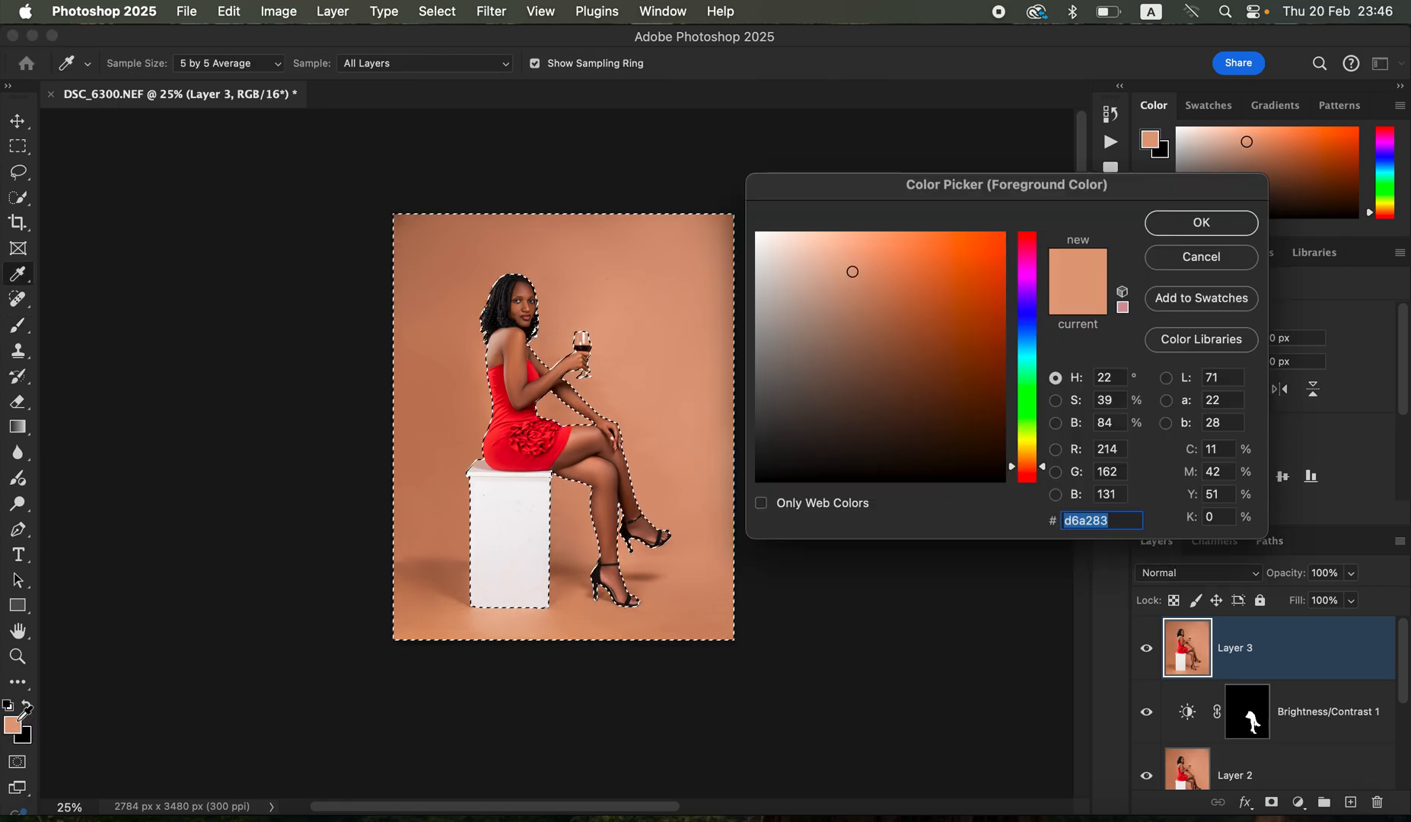
{"action": "left_click", "coordinate": [850, 273]}
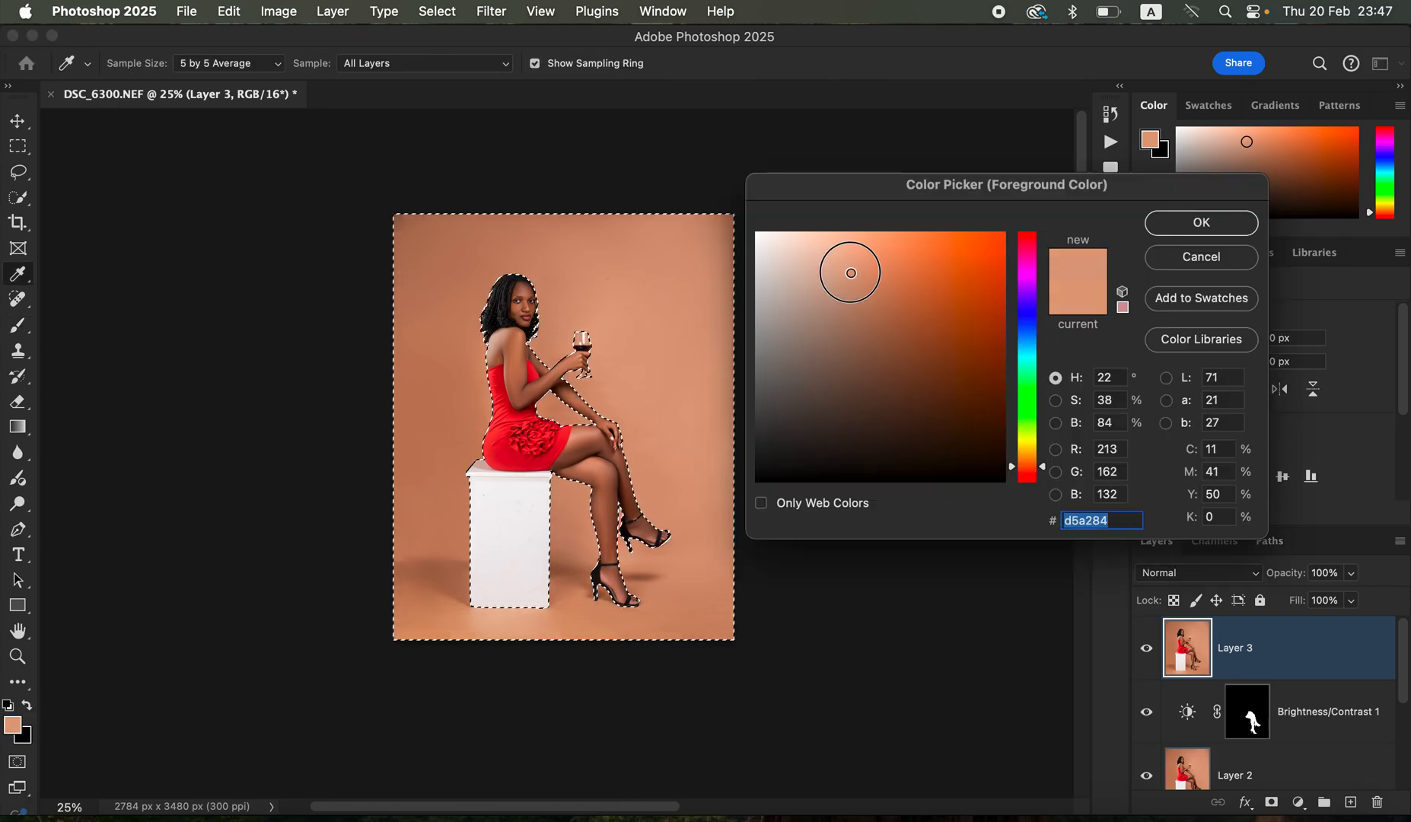
{"action": "left_click", "coordinate": [1181, 223]}
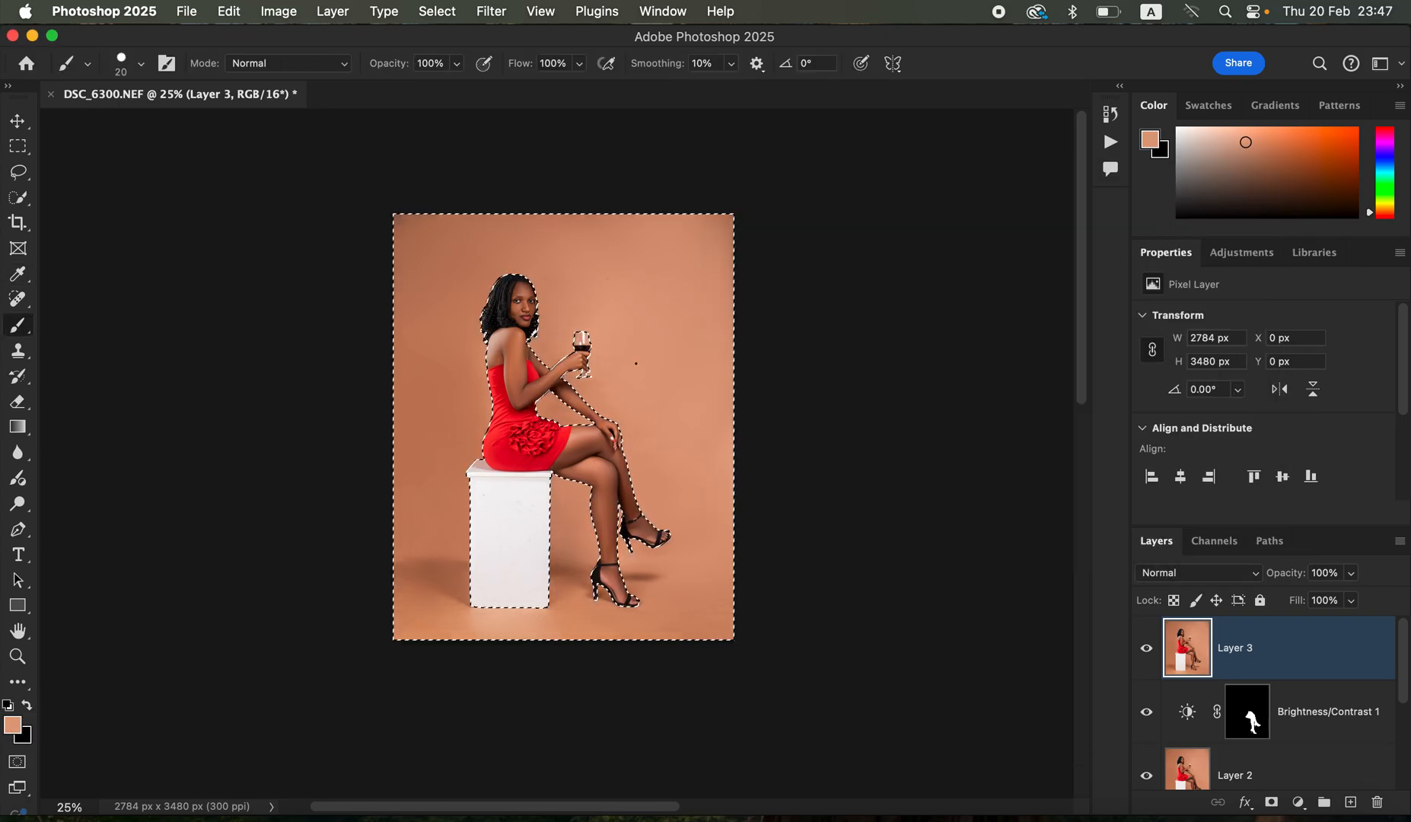
- Enlarge the Hard Round brush to 1900 px
{"action": "key", "text": "bracketright"}
{"action": "key", "text": "bracketright"}
{"action": "key", "text": "bracketright"}
{"action": "key", "text": "bracketright"}
{"action": "key", "text": "bracketright"}
{"action": "key", "text": "bracketright"}
{"action": "key", "text": "bracketright"}
{"action": "key", "text": "bracketright"}
{"action": "key", "text": "bracketright"}
{"action": "key", "text": "bracketright"}
{"action": "key", "text": "bracketright"}
{"action": "key", "text": "bracketright"}
{"action": "key", "text": "bracketright"}
{"action": "key", "text": "bracketright"}
{"action": "key", "text": "bracketright"}
{"action": "key", "text": "bracketright"}
{"action": "key", "text": "bracketright"}
{"action": "key", "text": "bracketright"}
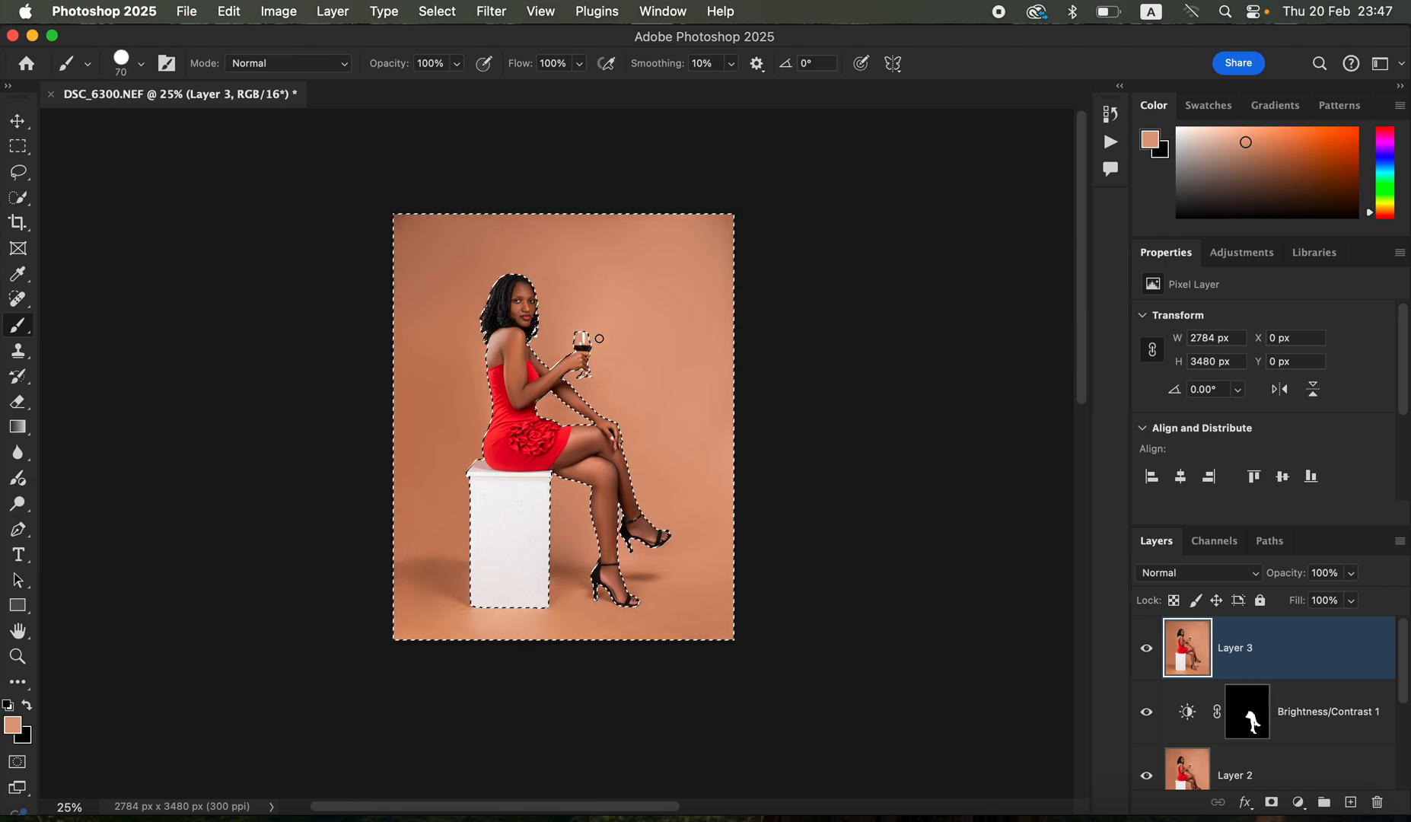
{"action": "key", "text": "bracketright"}
{"action": "key", "text": "bracketright"}
{"action": "key", "text": "bracketright"}
{"action": "key", "text": "bracketright"}
{"action": "key", "text": "bracketright"}
{"action": "key", "text": "bracketright"}
{"action": "key", "text": "bracketright"}
{"action": "key", "text": "bracketright"}
{"action": "key", "text": "bracketright"}
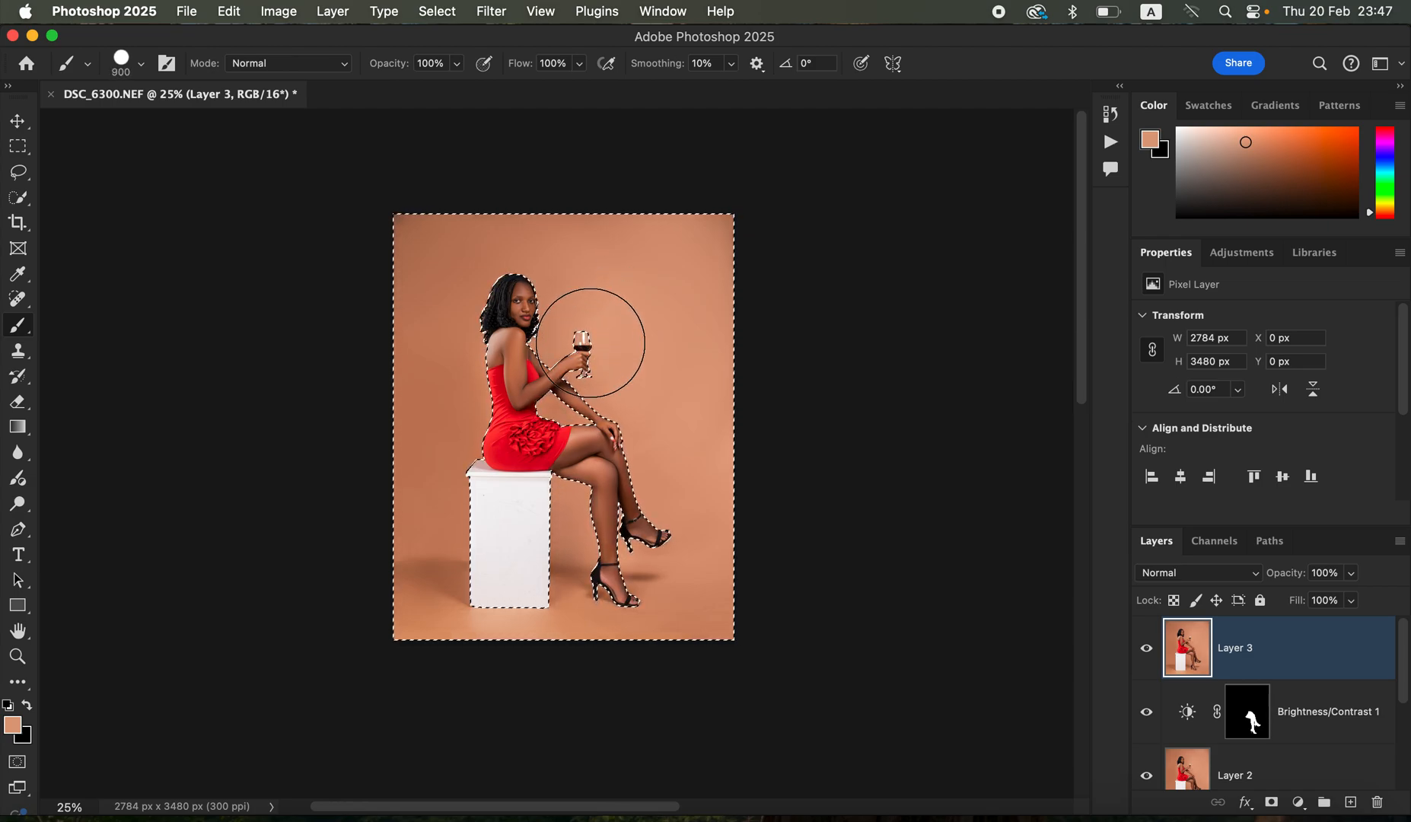
{"action": "key", "text": "bracketright"}
{"action": "key", "text": "bracketright"}
{"action": "key", "text": "bracketright"}
{"action": "key", "text": "bracketright"}
{"action": "key", "text": "bracketright"}
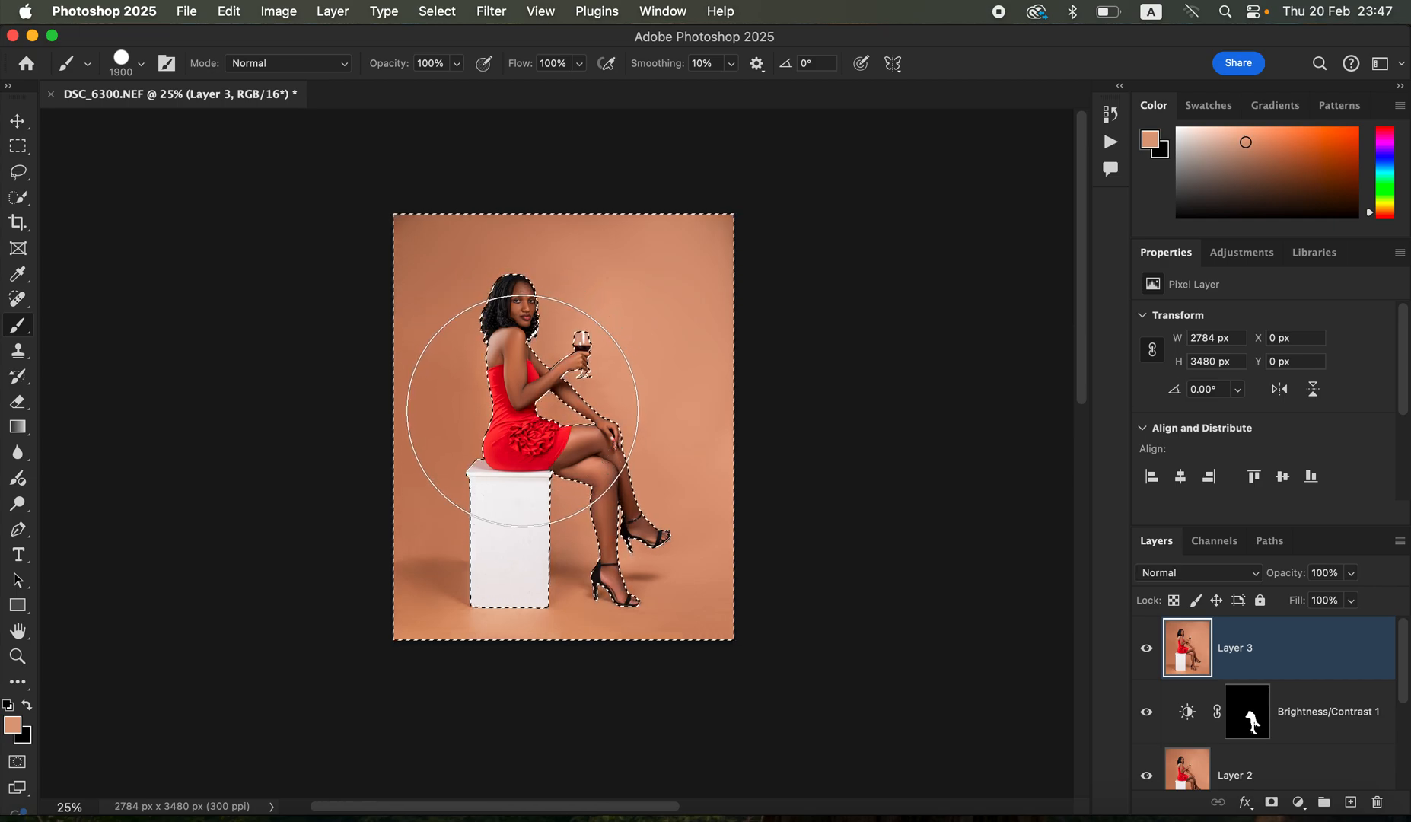
- Stamp one 1700 px circle of the light tone on the backdrop behind the woman, and clear the selection
{"action": "left_click", "coordinate": [522, 410]}
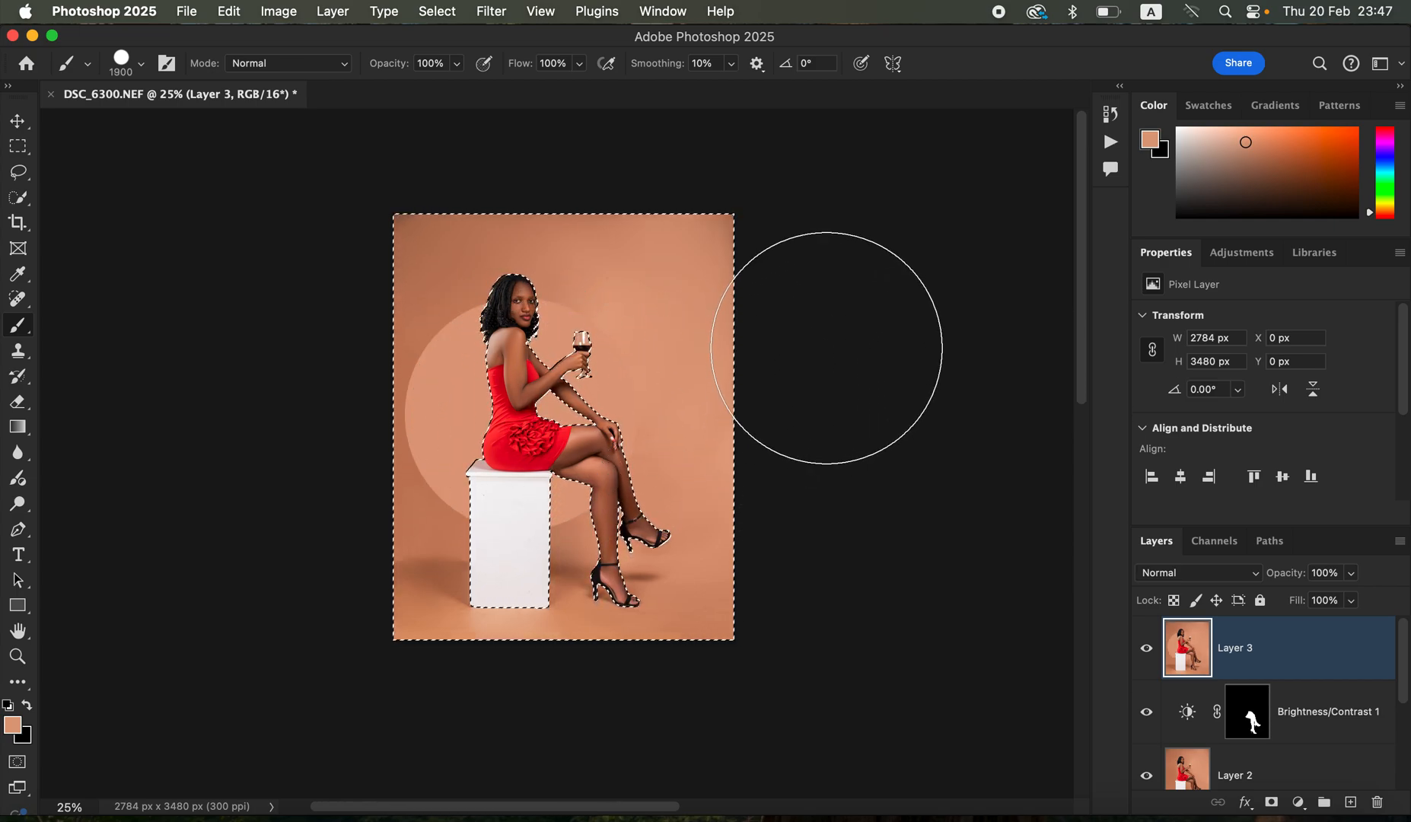
{"action": "key", "text": "super+z"}
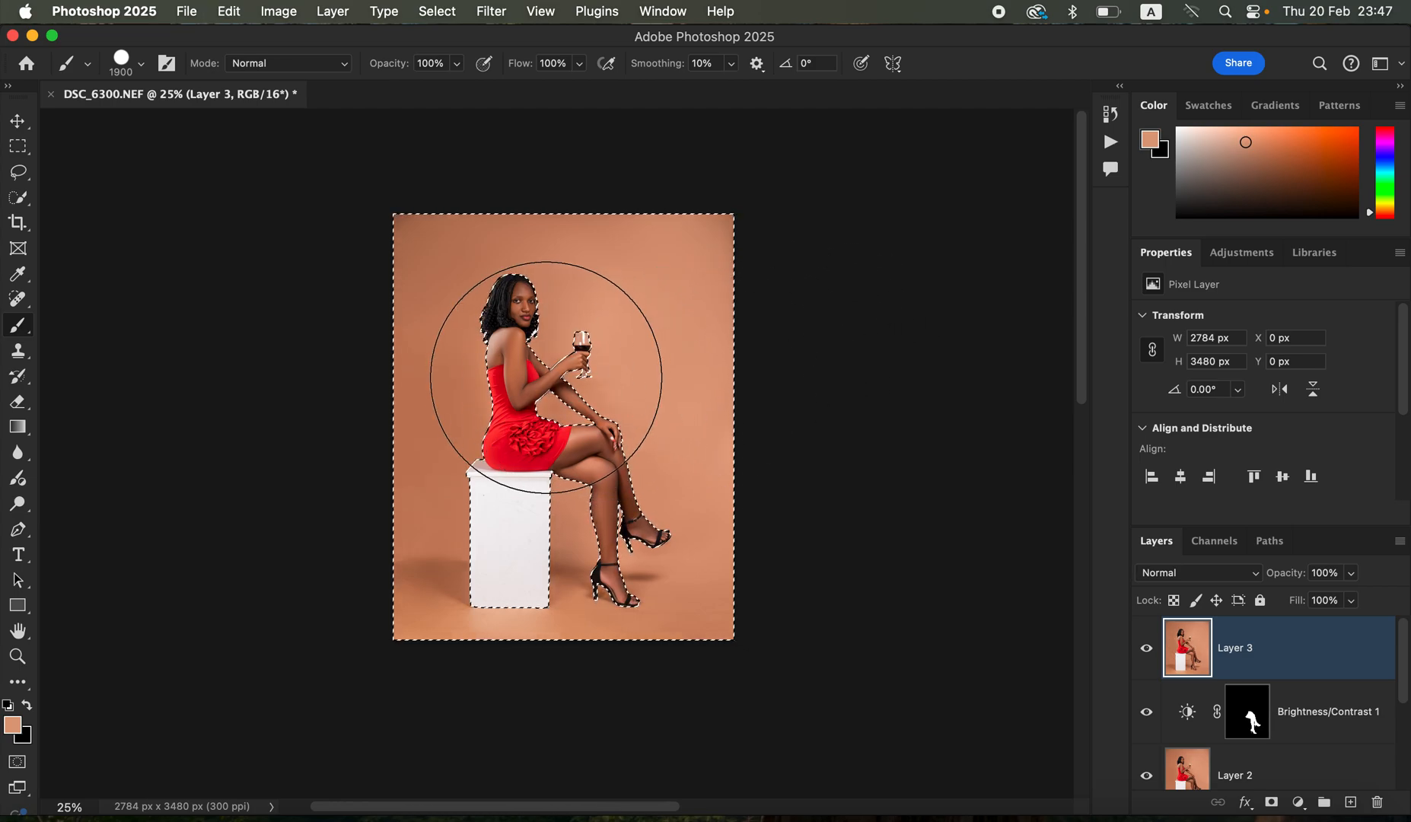
{"action": "key", "text": "bracketleft"}
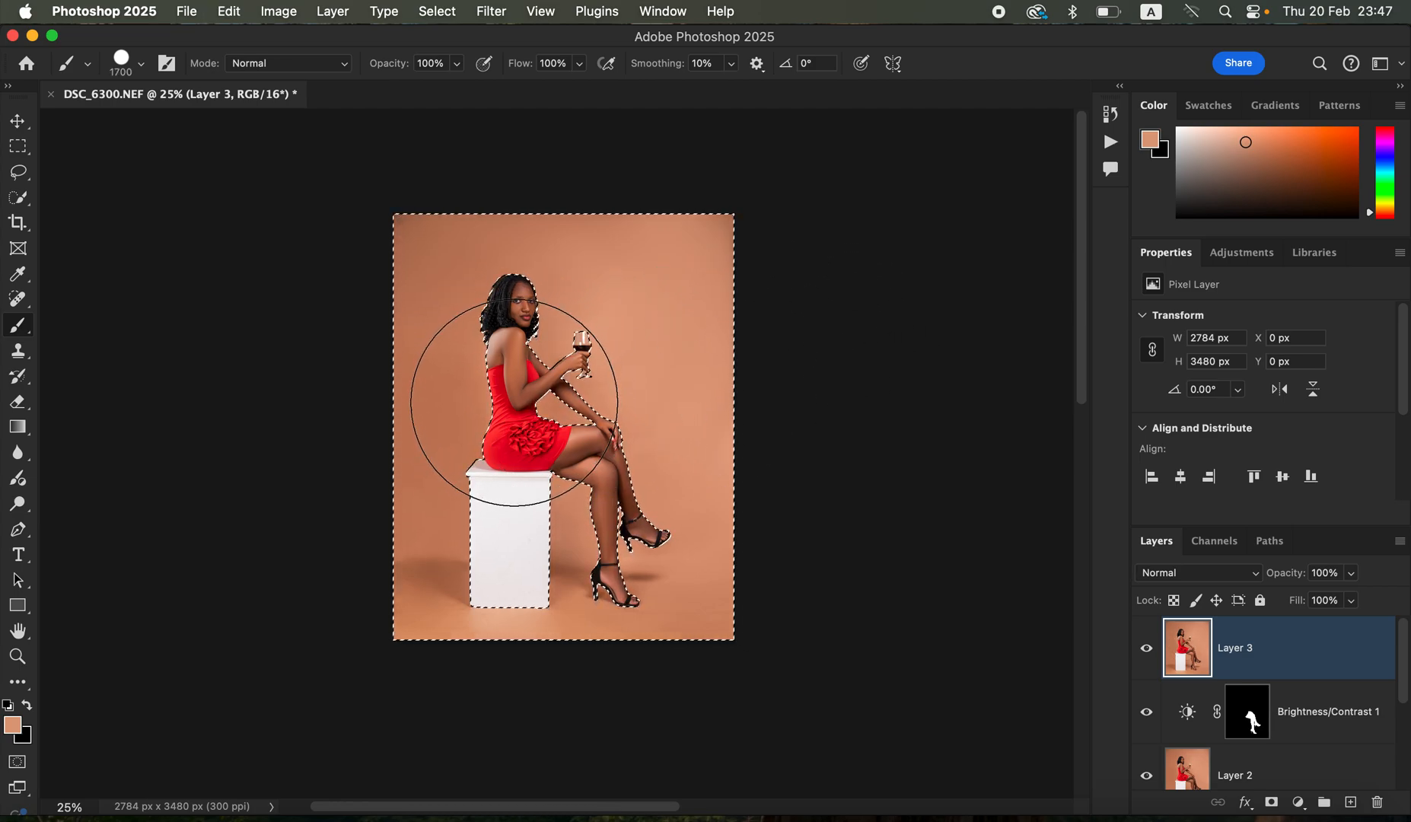
{"action": "left_click", "coordinate": [513, 404]}
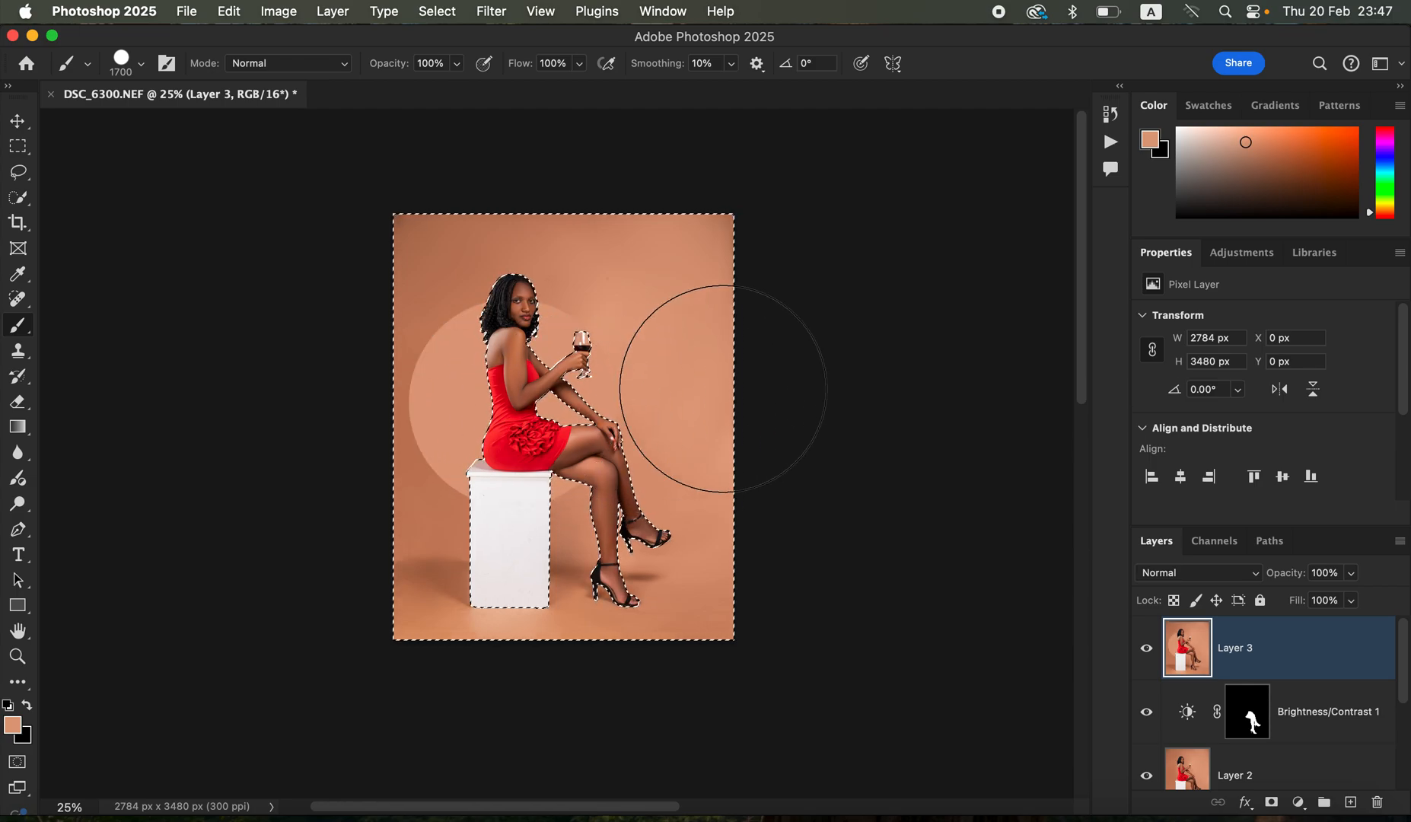
{"action": "scroll", "coordinate": [727, 426], "scroll_direction": "down", "scroll_amount": 2}
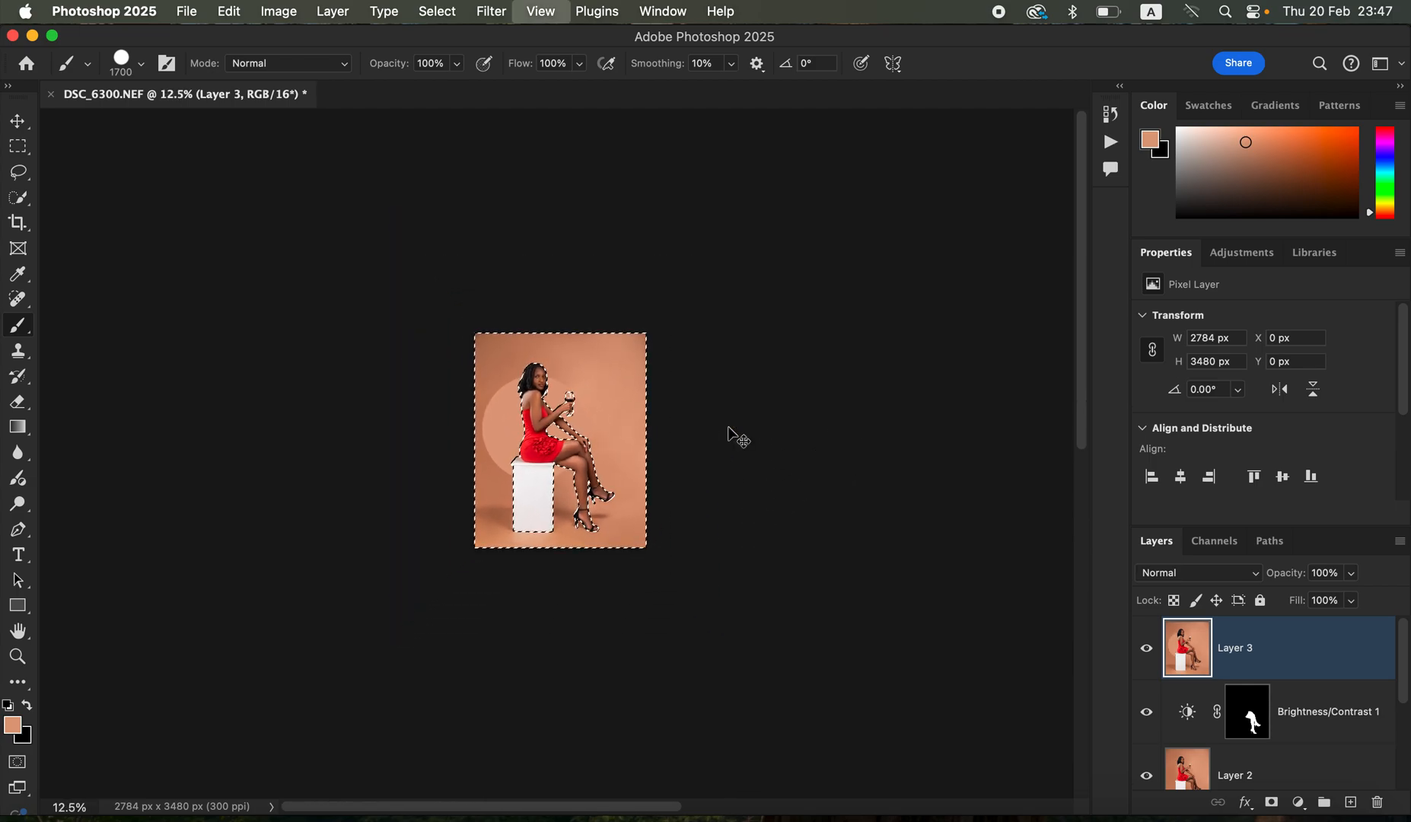
{"action": "scroll", "coordinate": [727, 427], "scroll_direction": "up", "scroll_amount": 3}
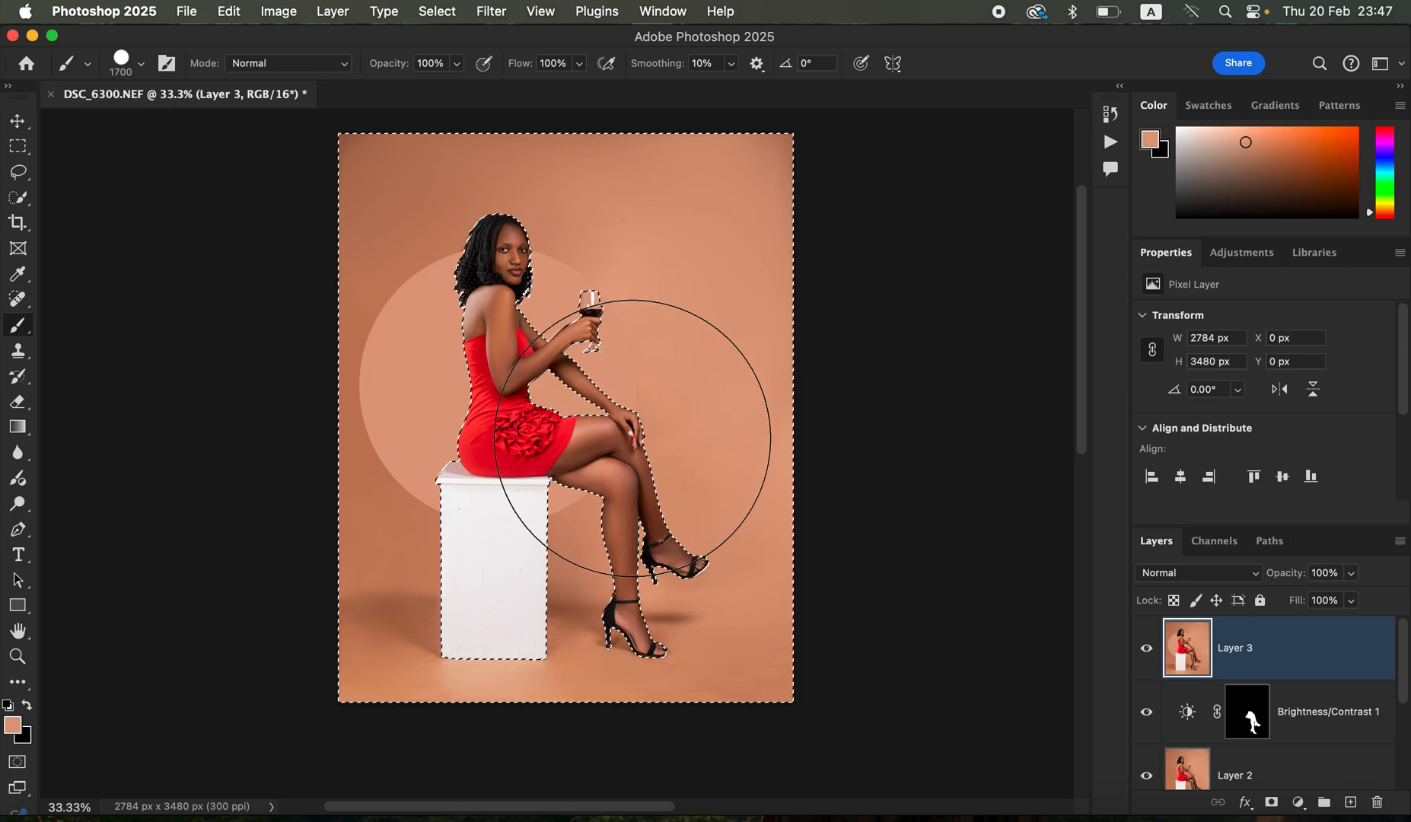
{"action": "key", "text": "super+d"}
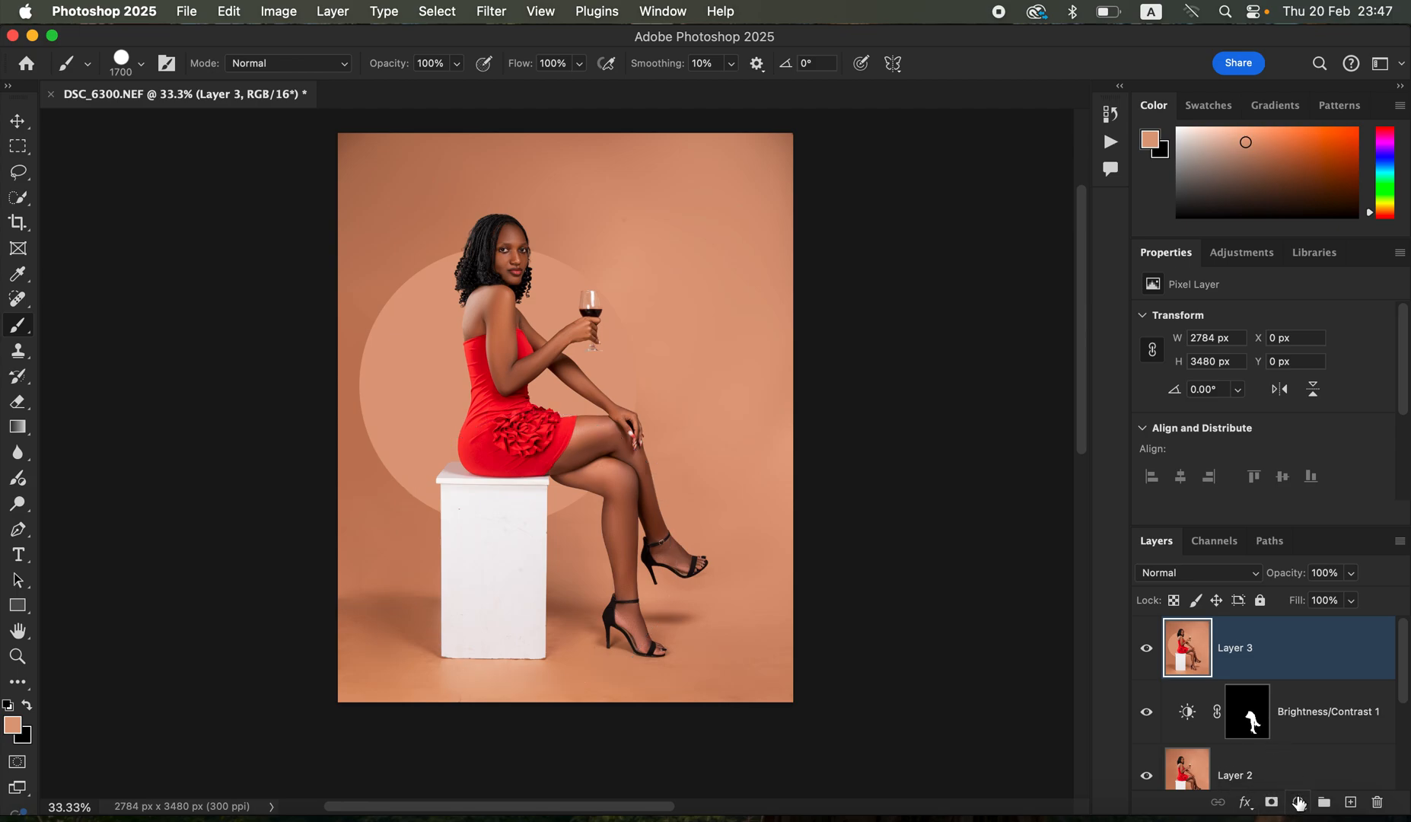
- Add a Hue/Saturation adjustment layer with Saturation at -80 and invert its mask to black
{"action": "left_click", "coordinate": [1297, 803]}
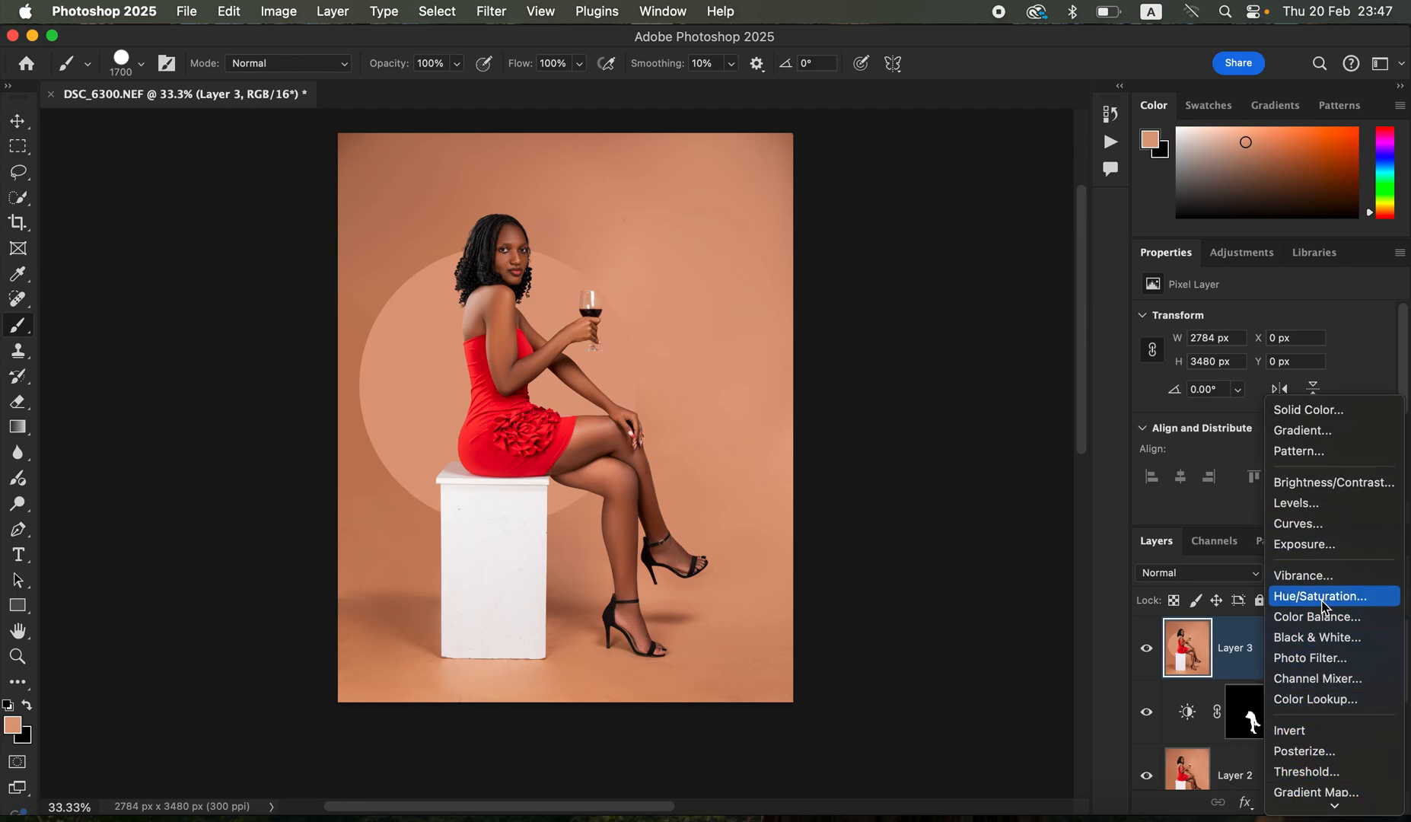
{"action": "left_click", "coordinate": [1315, 597]}
{"action": "left_click_drag", "start_coordinate": [1175, 431], "coordinate": [1171, 429]}
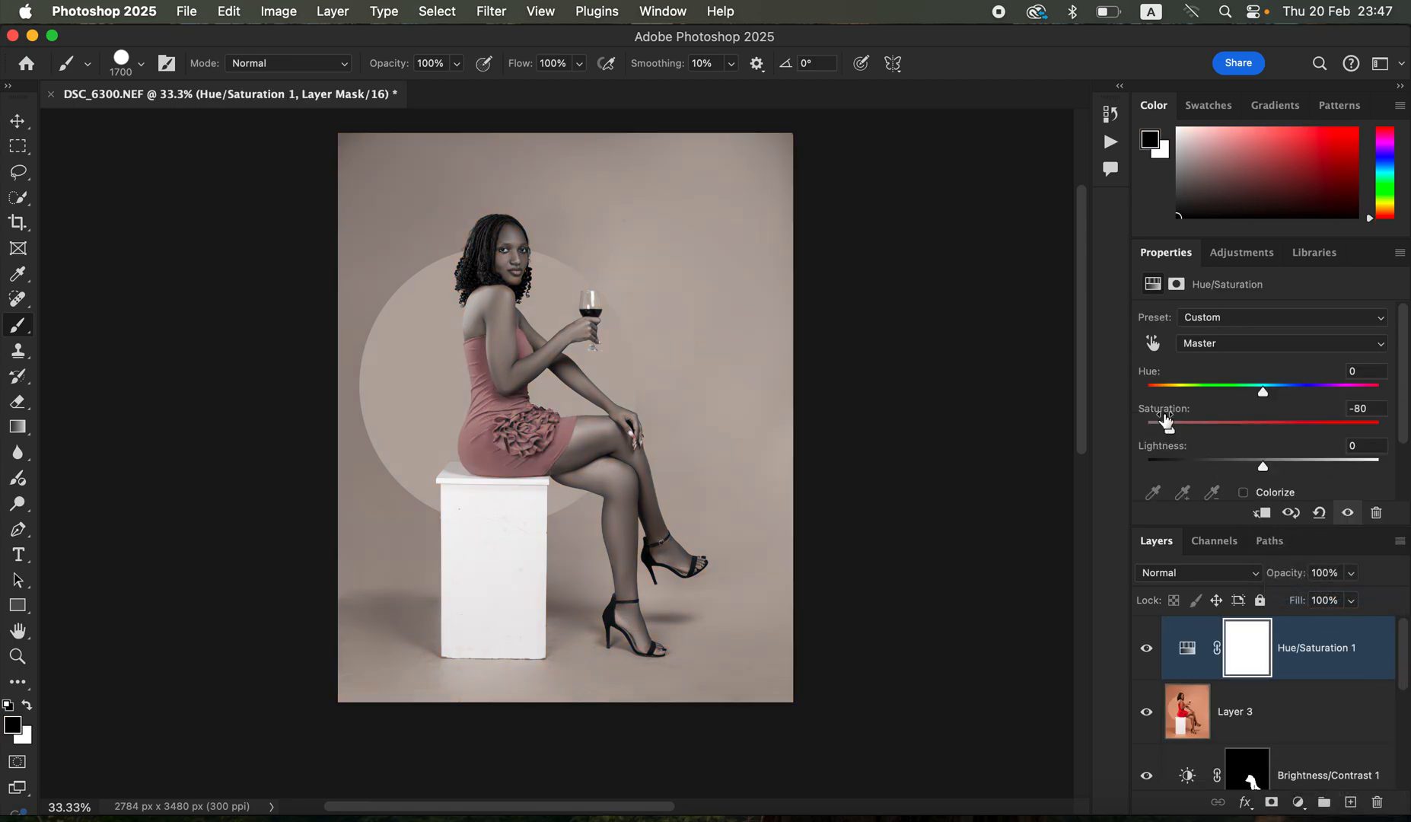
{"action": "key", "text": "super+i"}
- Switch the Brush to the Soft Round preset with 0% hardness
{"action": "right_click", "coordinate": [17, 329]}
{"action": "left_click", "coordinate": [59, 321]}
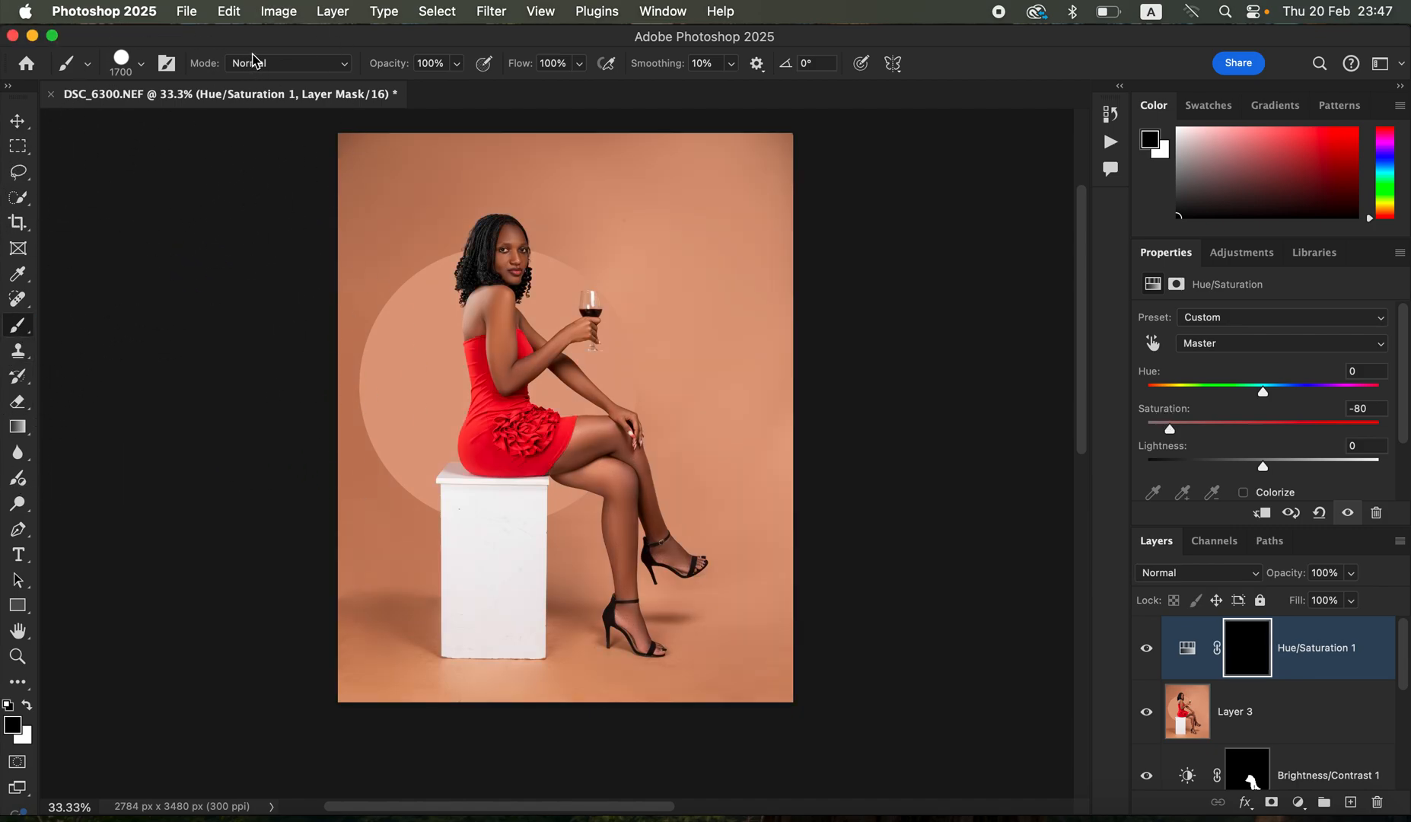
{"action": "left_click", "coordinate": [142, 65]}
{"action": "left_click", "coordinate": [127, 301]}
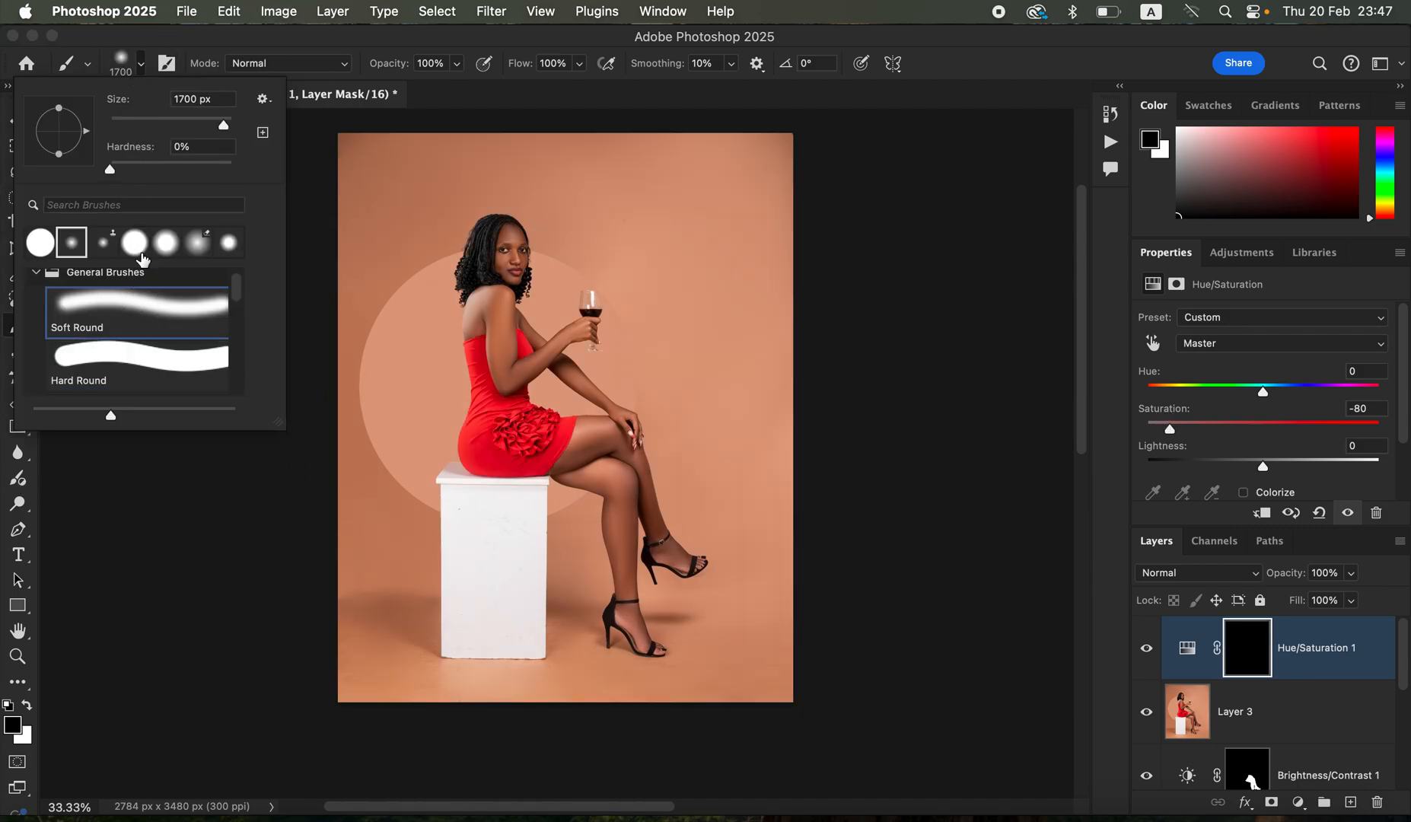
{"action": "left_click", "coordinate": [355, 41]}
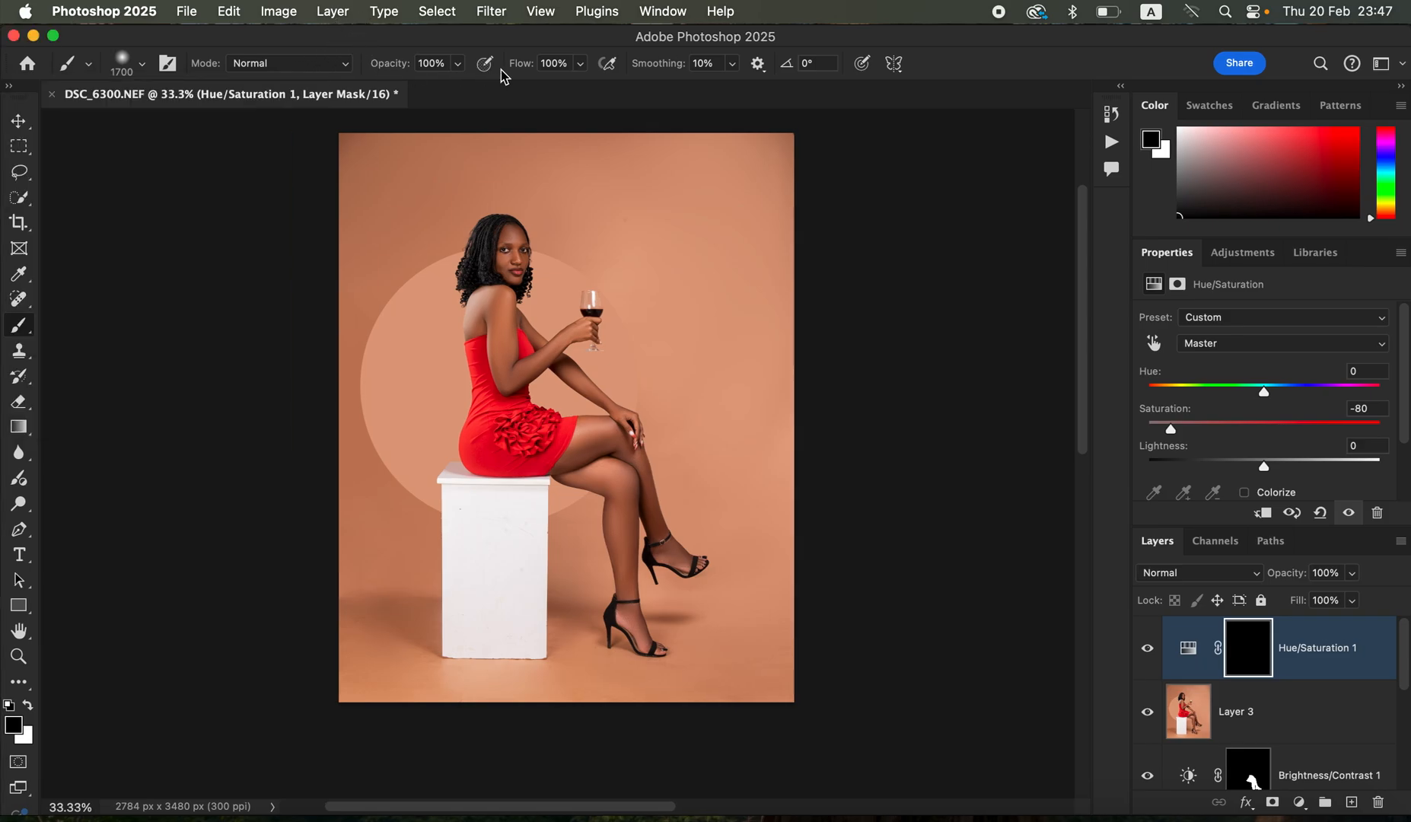
- Paint white on the Hue/Saturation mask over the whites of both eyes with a 9 px soft brush
{"action": "key", "text": "super+equal"}
{"action": "key", "text": "super+equal"}
{"action": "key", "text": "super+equal"}
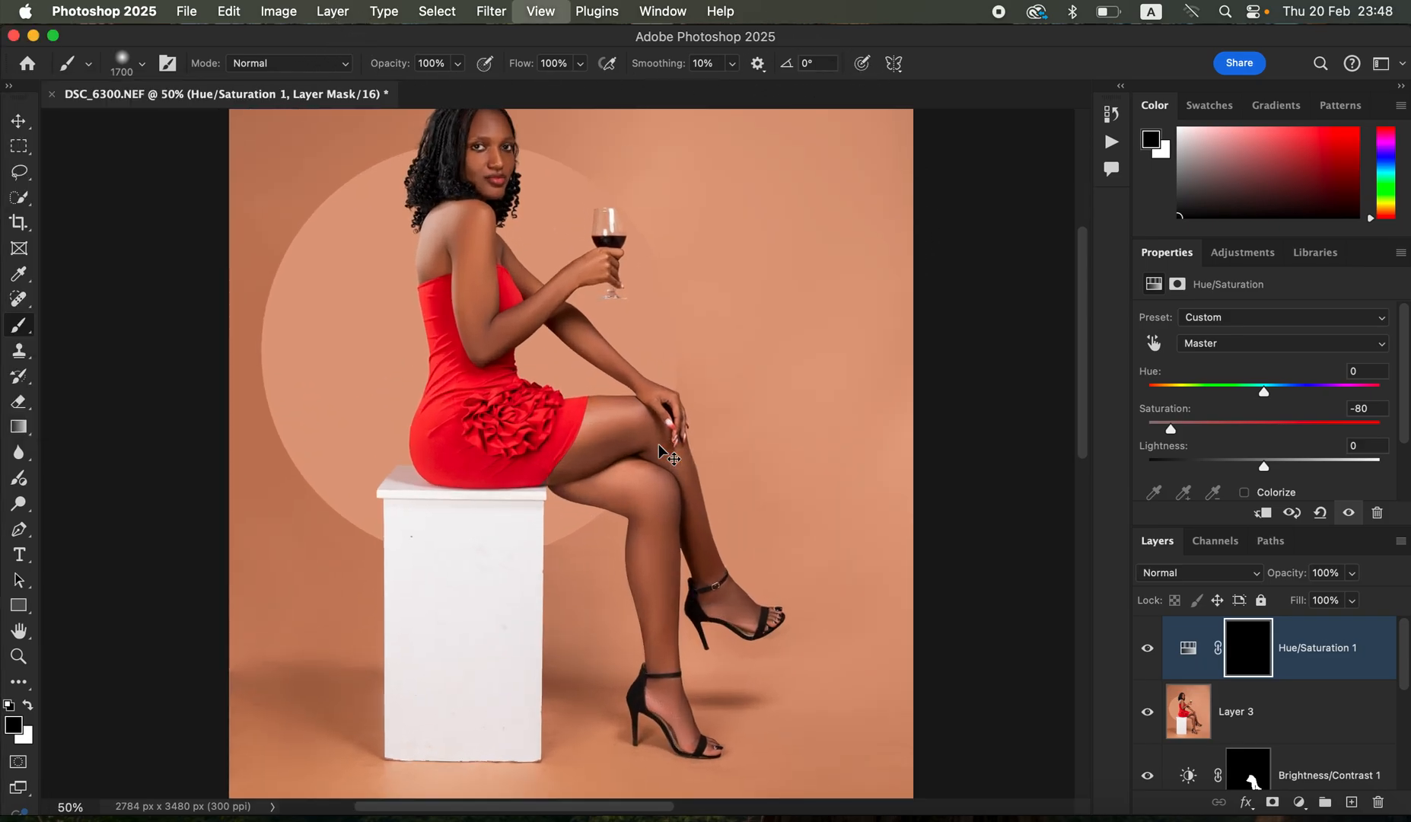
{"action": "key", "text": "super+equal"}
{"action": "scroll", "coordinate": [505, 287], "scroll_direction": "up", "scroll_amount": 15}
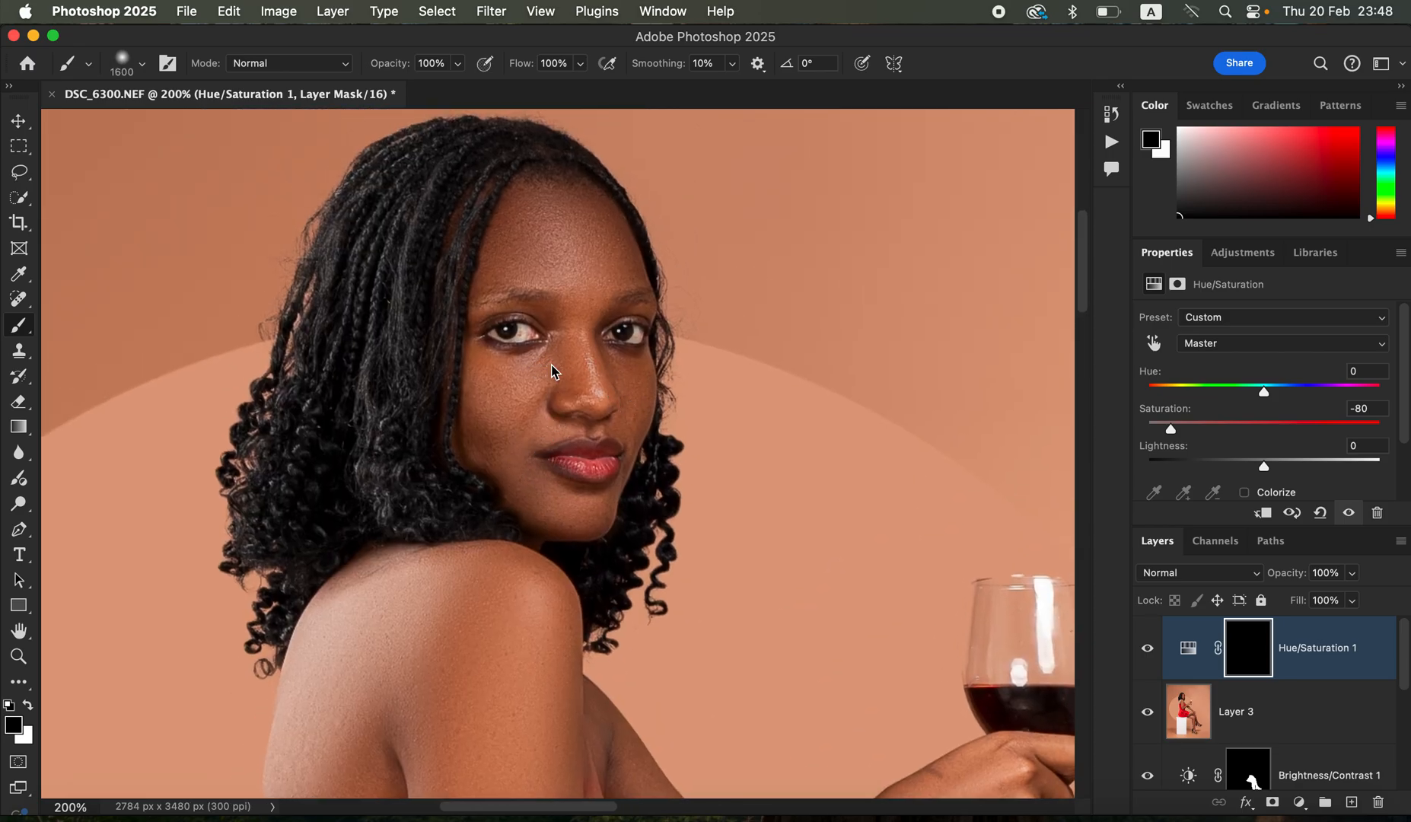
{"action": "key", "text": "bracketleft"}
{"action": "key", "text": "bracketleft"}
{"action": "key", "text": "bracketleft"}
{"action": "key", "text": "bracketleft"}
{"action": "key", "text": "bracketleft"}
{"action": "key", "text": "bracketleft"}
{"action": "key", "text": "bracketleft"}
{"action": "key", "text": "bracketleft"}
{"action": "key", "text": "bracketleft"}
{"action": "key", "text": "bracketleft"}
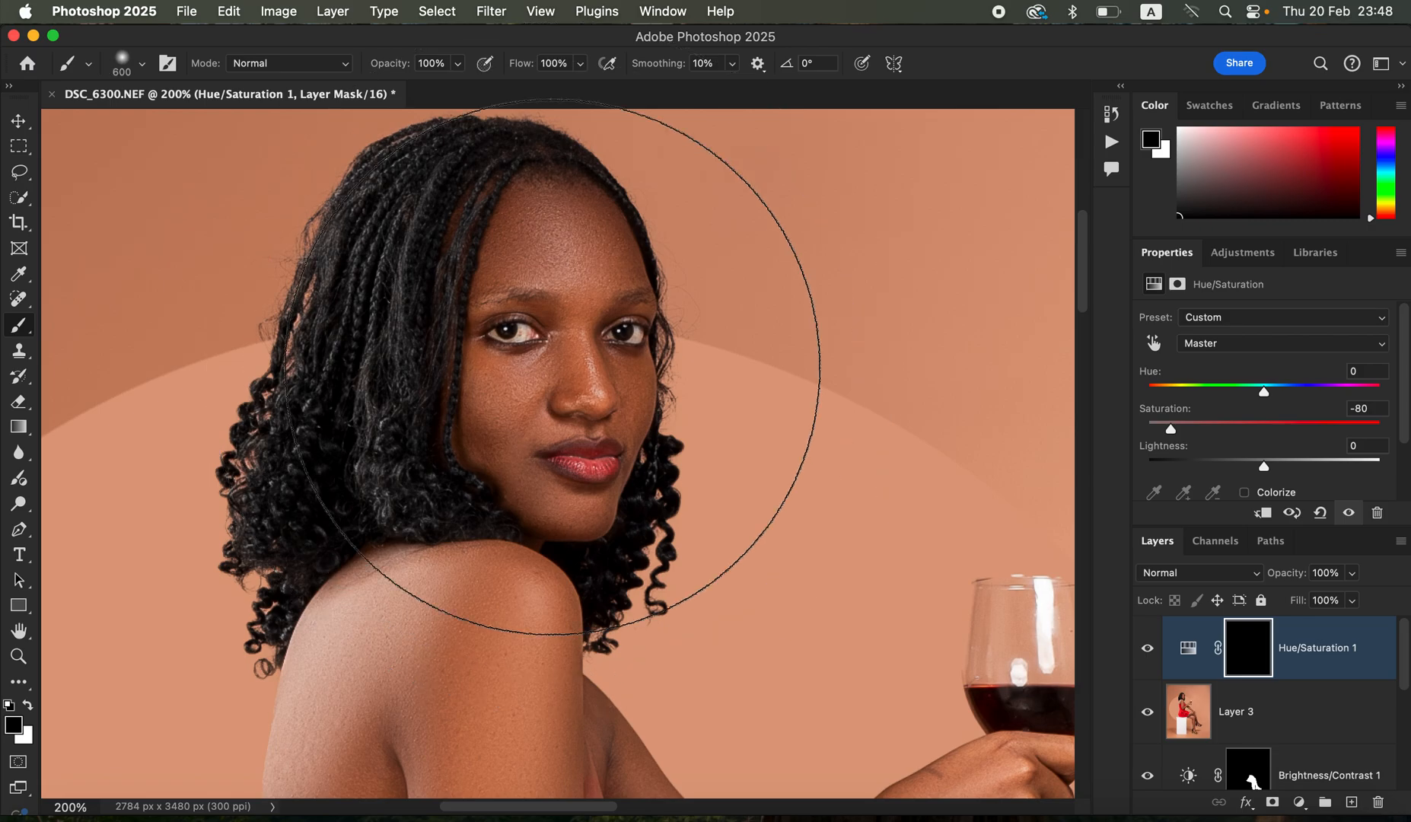
{"action": "key", "text": "bracketleft"}
{"action": "key", "text": "bracketleft"}
{"action": "key", "text": "bracketleft"}
{"action": "key", "text": "bracketleft"}
{"action": "key", "text": "bracketleft"}
{"action": "key", "text": "bracketleft"}
{"action": "key", "text": "bracketleft"}
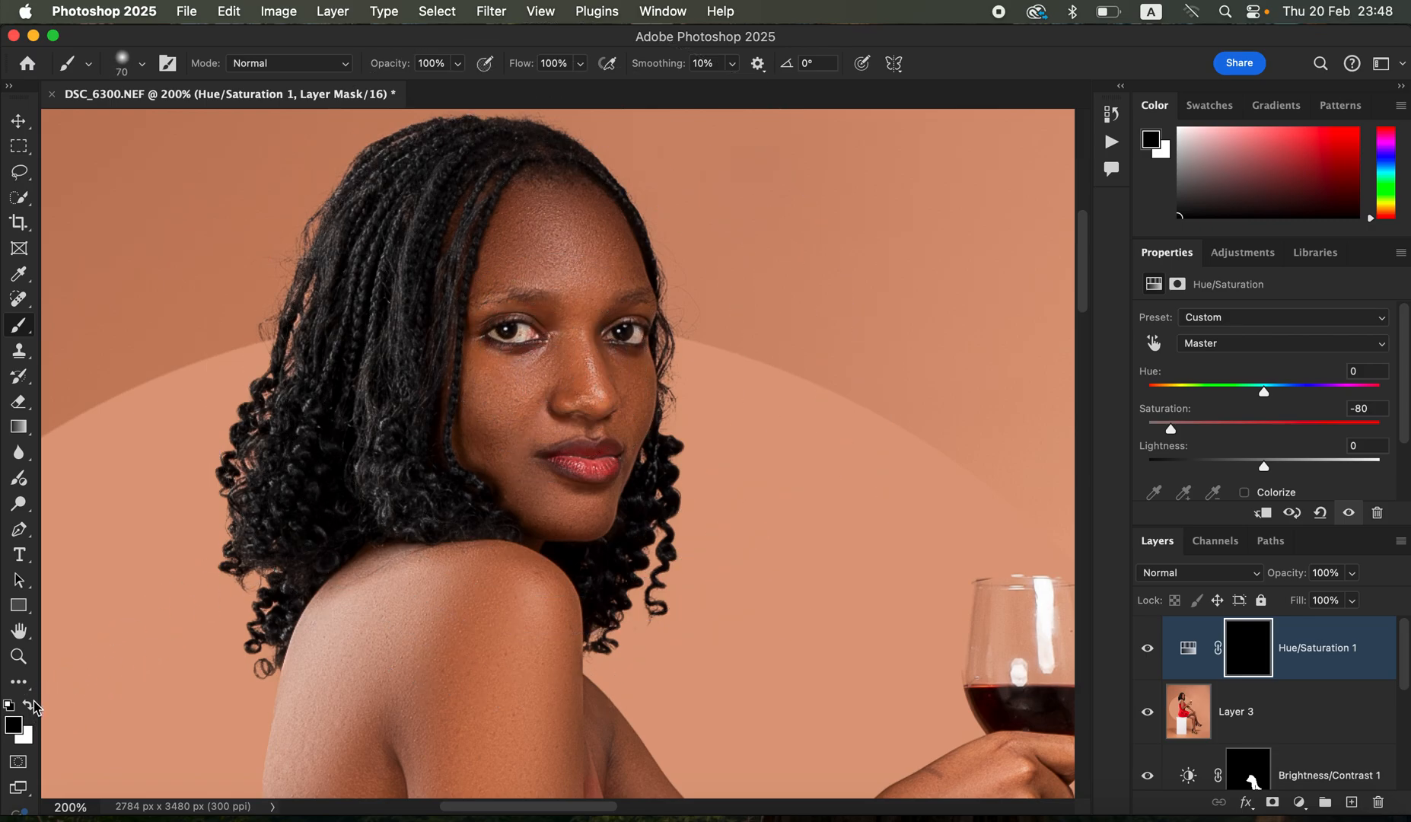
{"action": "left_click", "coordinate": [30, 705]}
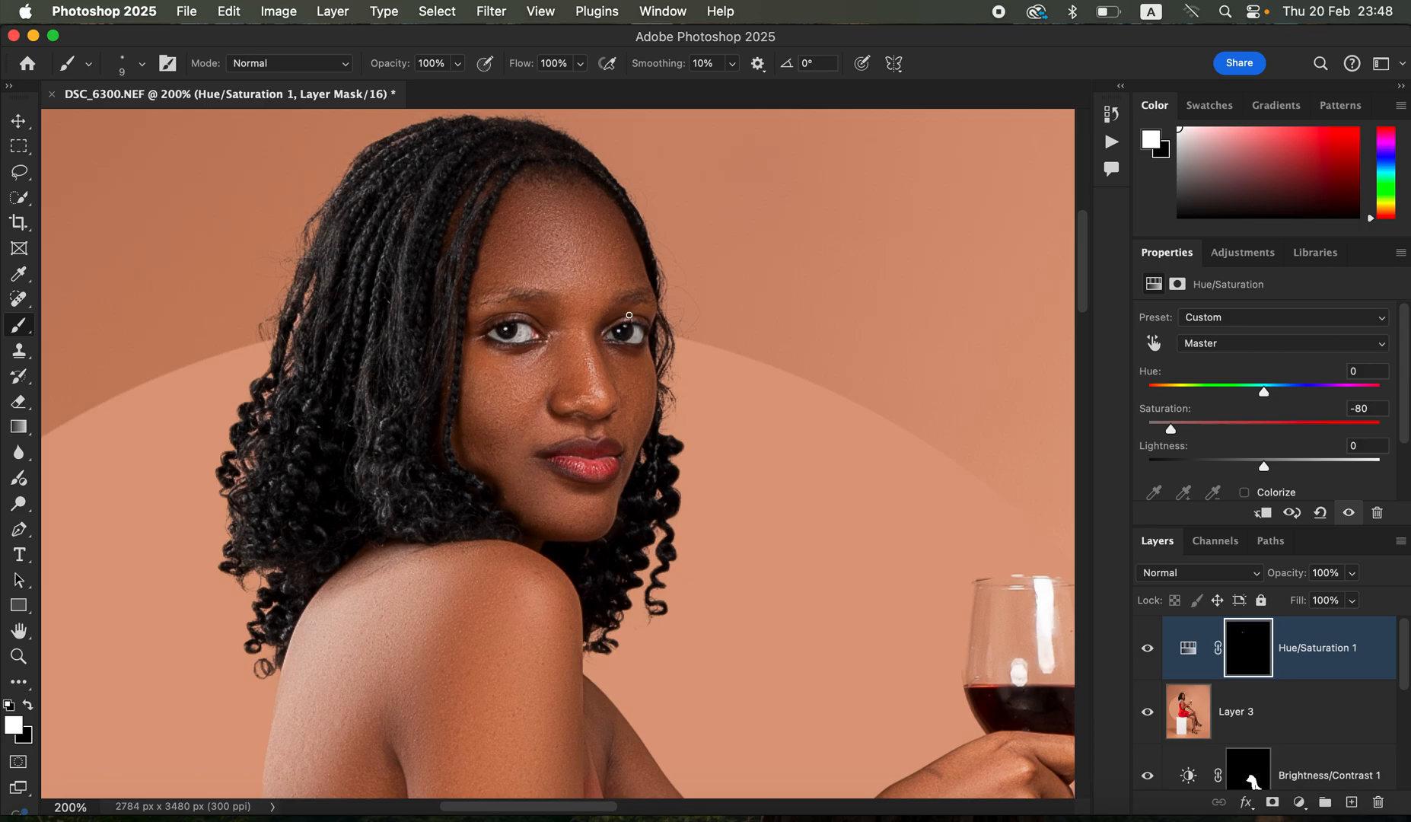
- Add a Selective Color adjustment layer with Blacks at Cyan +8% and Black +9%, and invert its mask to black
{"action": "key", "text": "super+minus"}
{"action": "key", "text": "super+minus"}
{"action": "key", "text": "super+minus"}
{"action": "key", "text": "super+minus"}
{"action": "key", "text": "super+minus"}
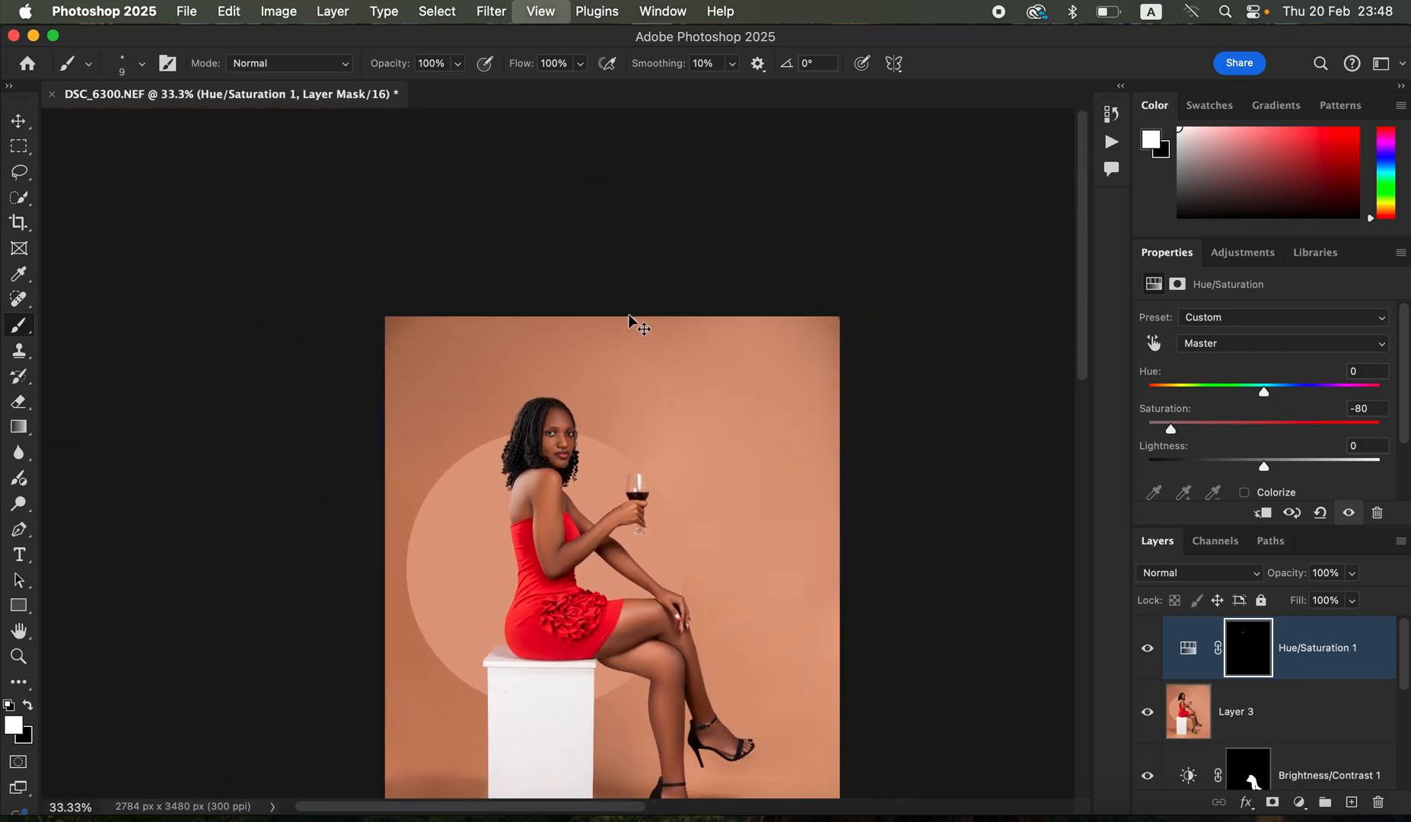
{"action": "key", "text": "super+plus"}
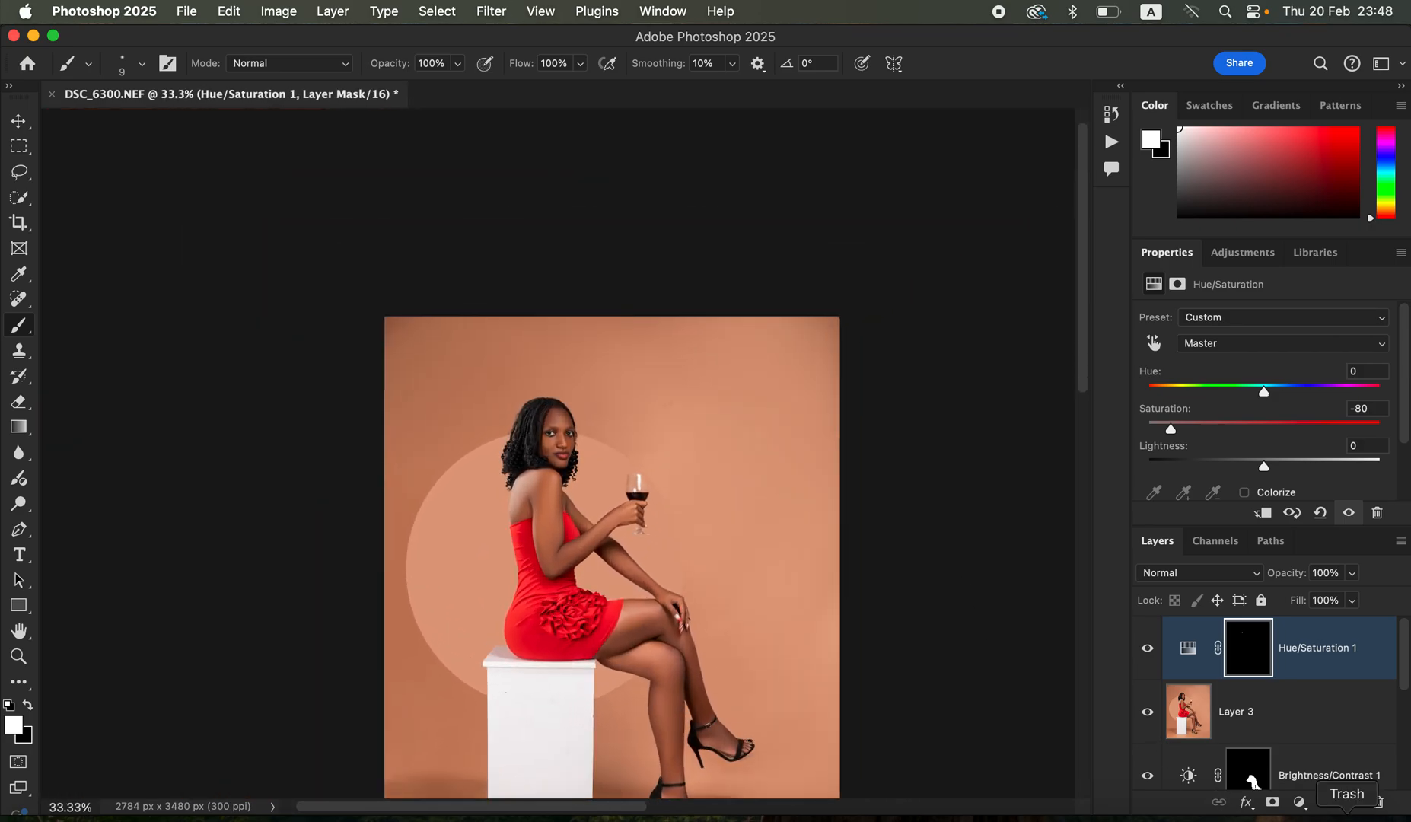
{"action": "left_click", "coordinate": [1299, 801]}
{"action": "left_click", "coordinate": [1320, 801]}
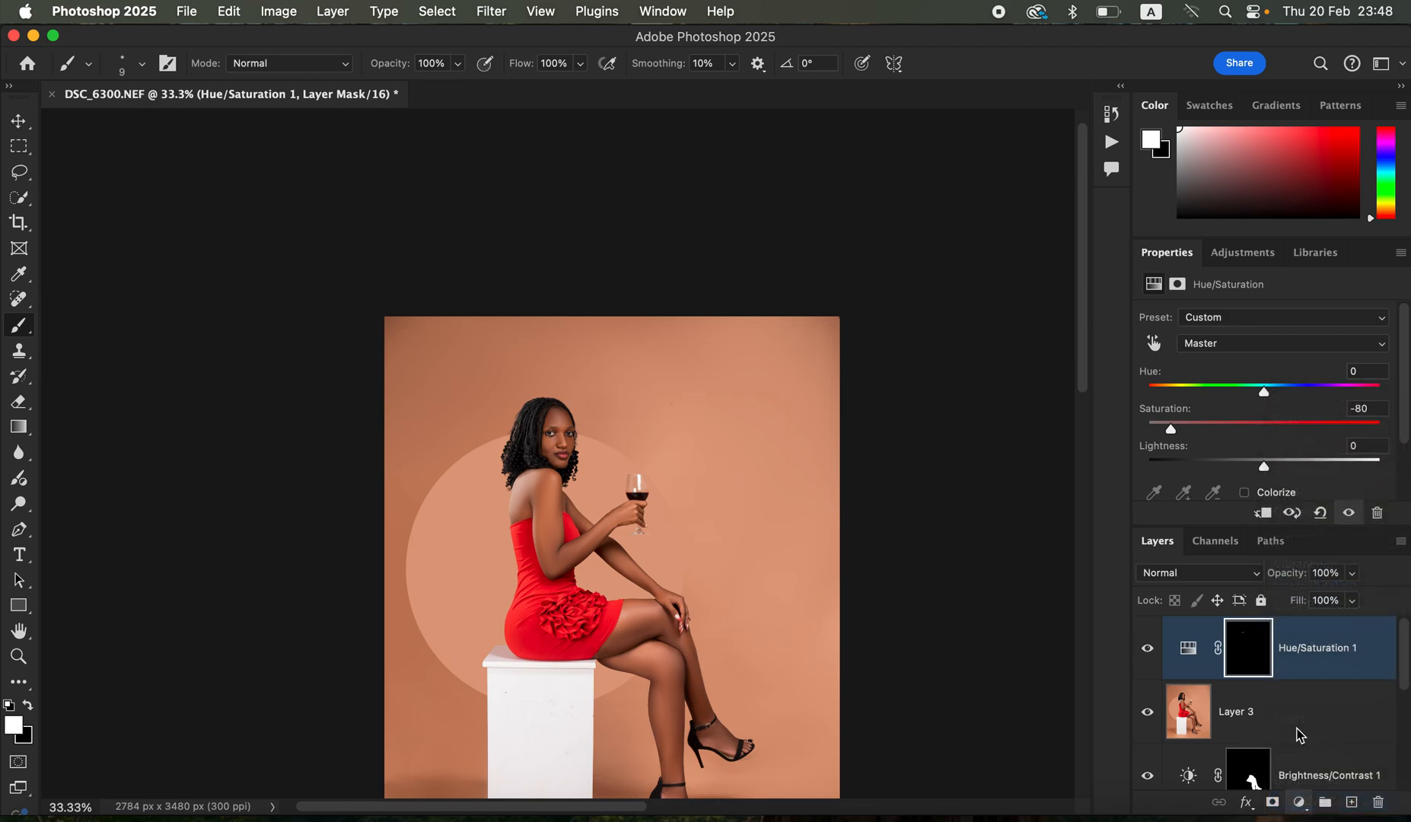
{"action": "left_click_drag", "start_coordinate": [1272, 491], "coordinate": [1277, 497]}
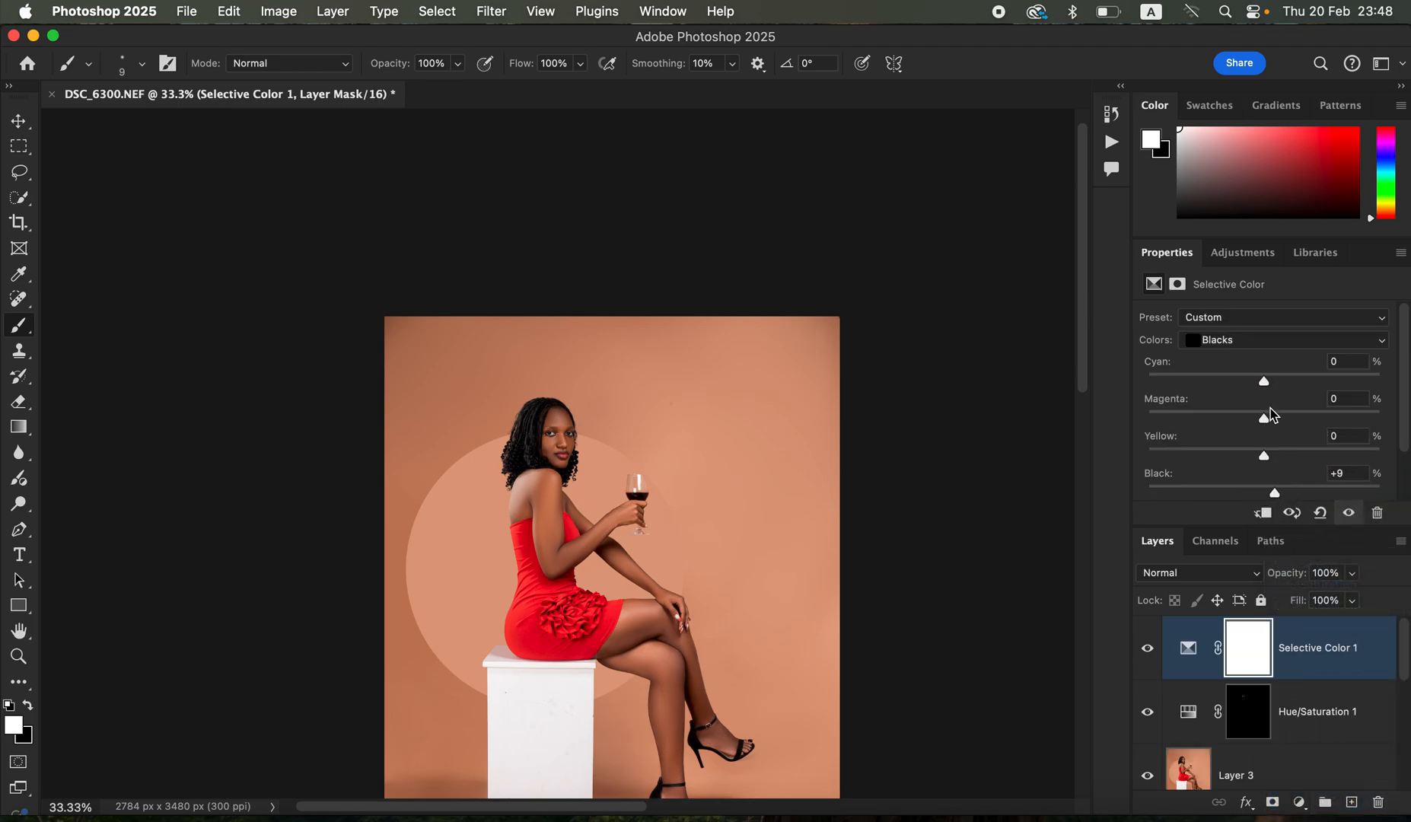
{"action": "left_click_drag", "start_coordinate": [1276, 387], "coordinate": [1276, 388]}
{"action": "key", "text": "super+i"}
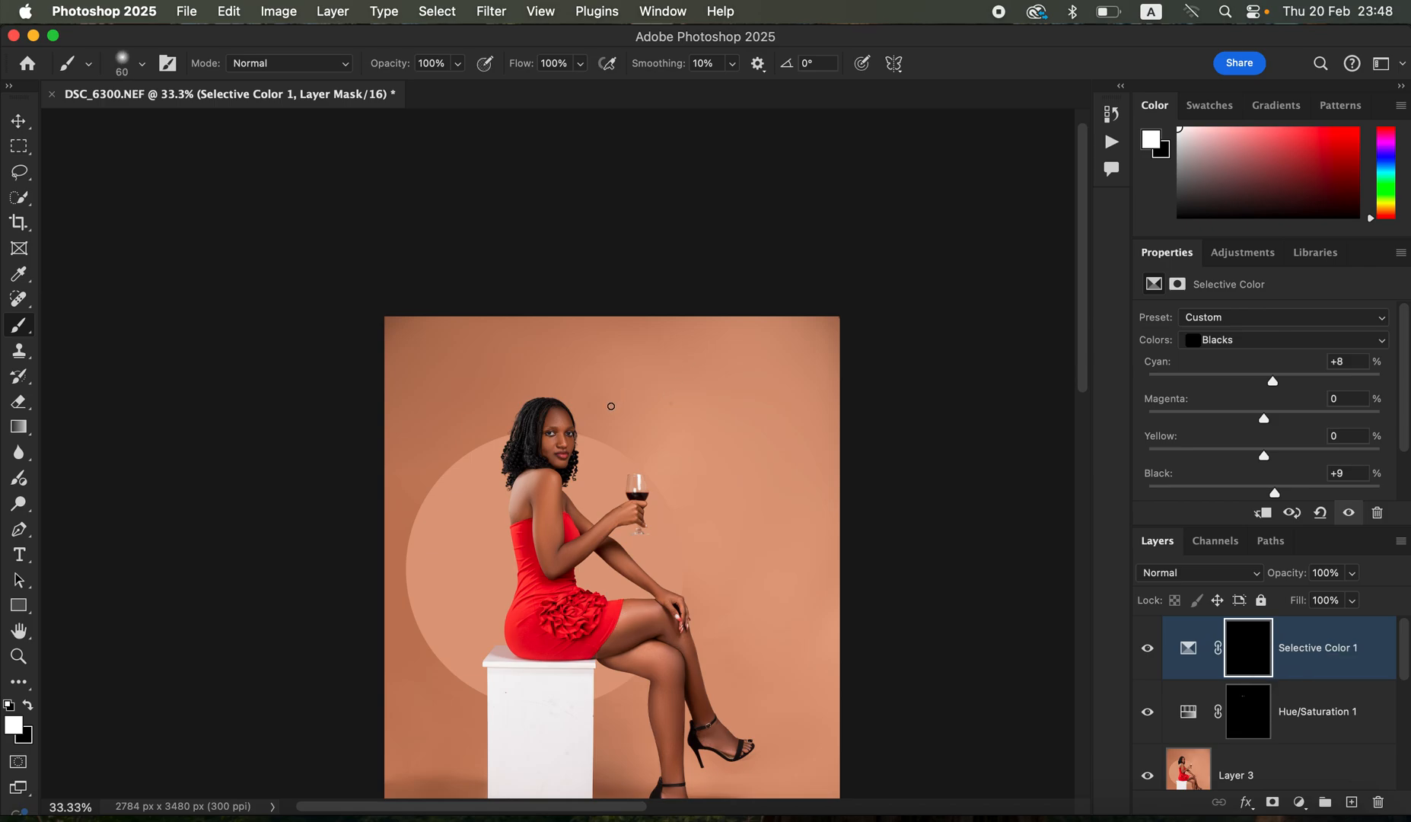
- Paint white on the Selective Color mask over the woman's hair and both shoes with a 400 px soft brush
{"action": "mouse_move", "coordinate": [547, 415]}
{"action": "left_mouse_down"}
{"action": "mouse_move", "coordinate": [513, 409]}
{"action": "mouse_move", "coordinate": [510, 457]}
{"action": "mouse_move", "coordinate": [575, 418]}
{"action": "left_mouse_up"}
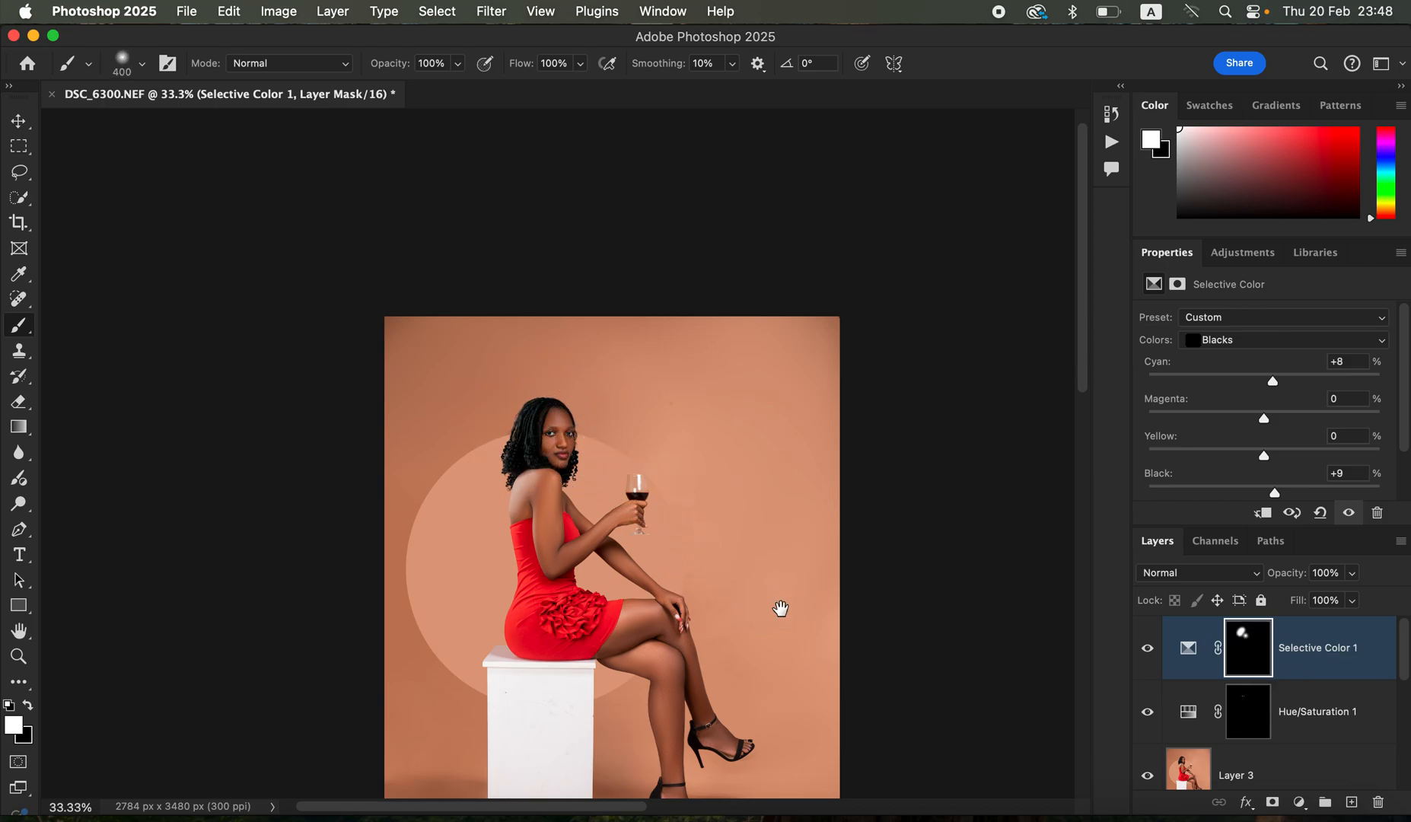
{"action": "scroll", "coordinate": [777, 608], "scroll_direction": "down", "scroll_amount": 5}
{"action": "mouse_move", "coordinate": [691, 671]}
{"action": "left_mouse_down"}
{"action": "mouse_move", "coordinate": [670, 684]}
{"action": "mouse_move", "coordinate": [689, 731]}
{"action": "mouse_move", "coordinate": [734, 645]}
{"action": "mouse_move", "coordinate": [710, 629]}
{"action": "mouse_move", "coordinate": [755, 630]}
{"action": "mouse_move", "coordinate": [766, 647]}
{"action": "left_mouse_up"}
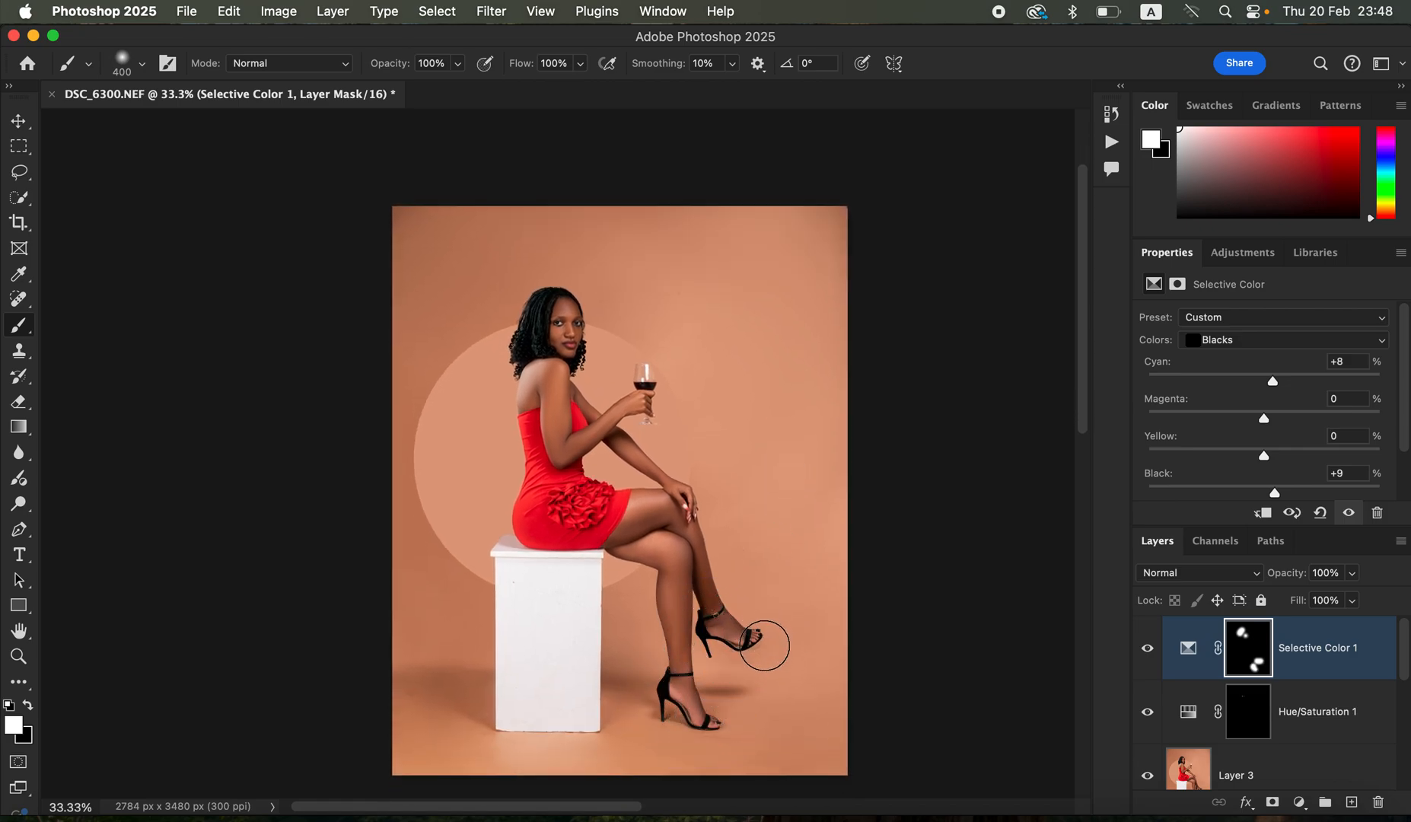
- Set up a JPG export of the portrait at quality 7 with Bicubic Sharper resampling
{"action": "key", "text": "super+minus"}
{"action": "key", "text": "super+minus"}
{"action": "key", "text": "super+plus"}
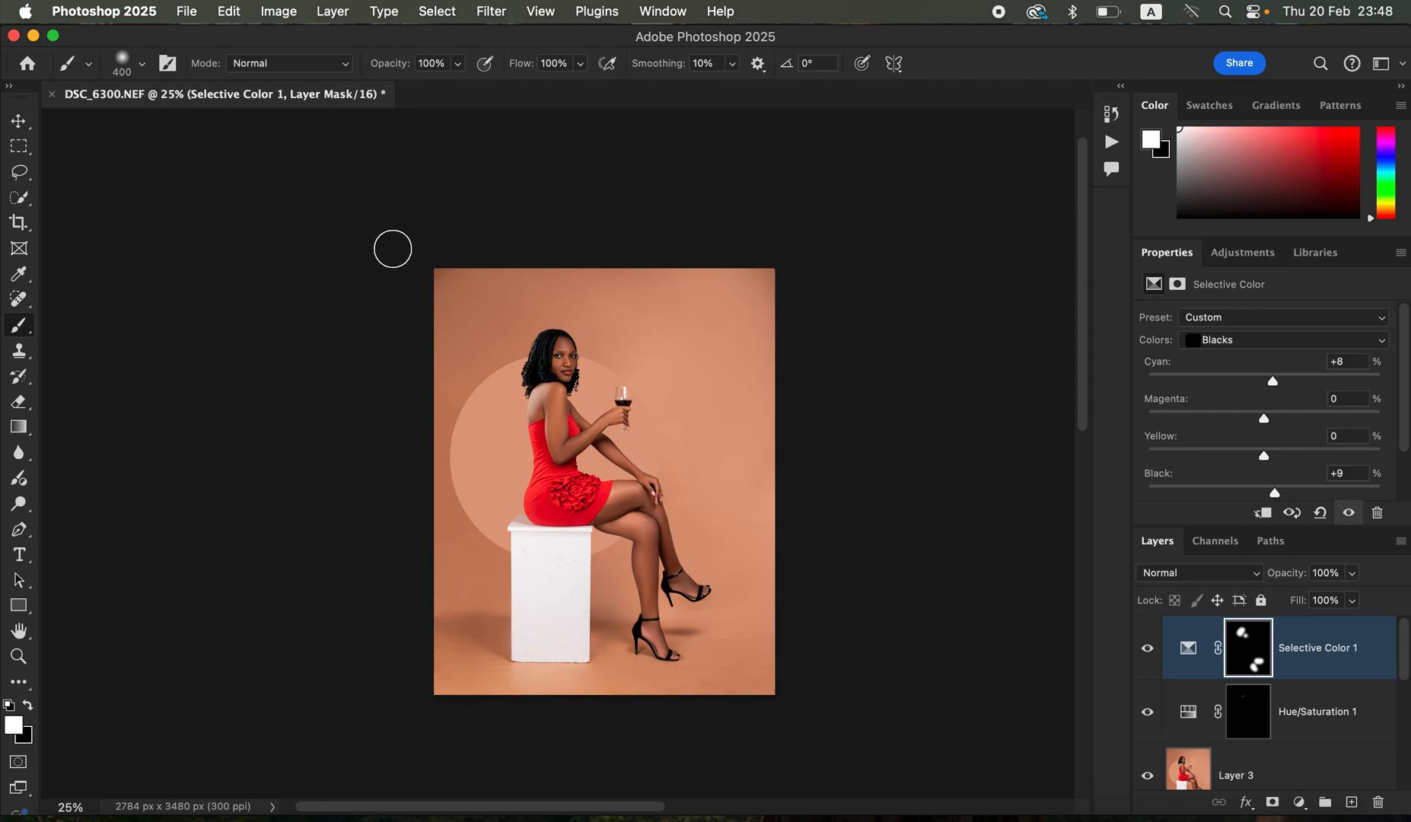
{"action": "left_click", "coordinate": [276, 11]}
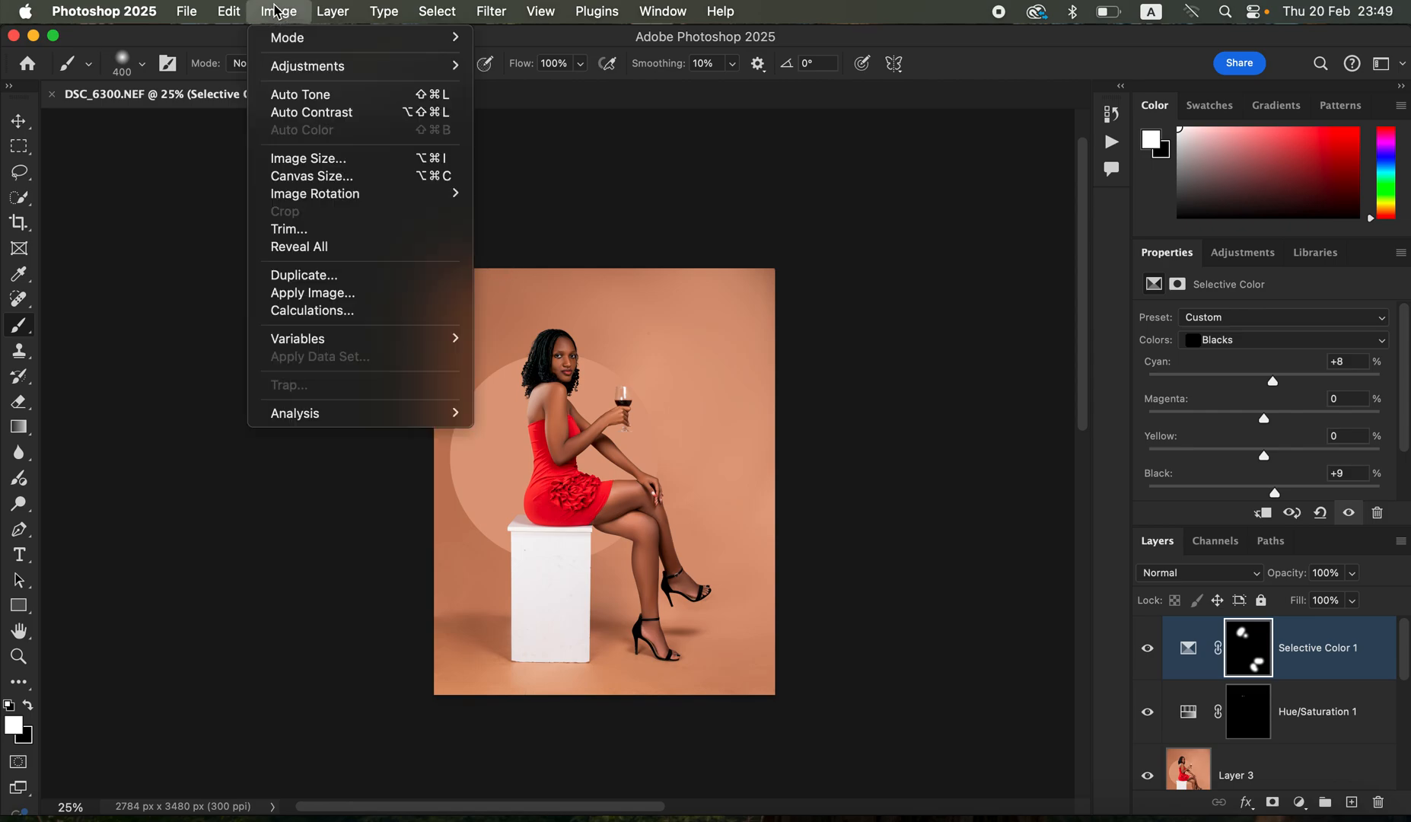
{"action": "mouse_move", "coordinate": [227, 11]}
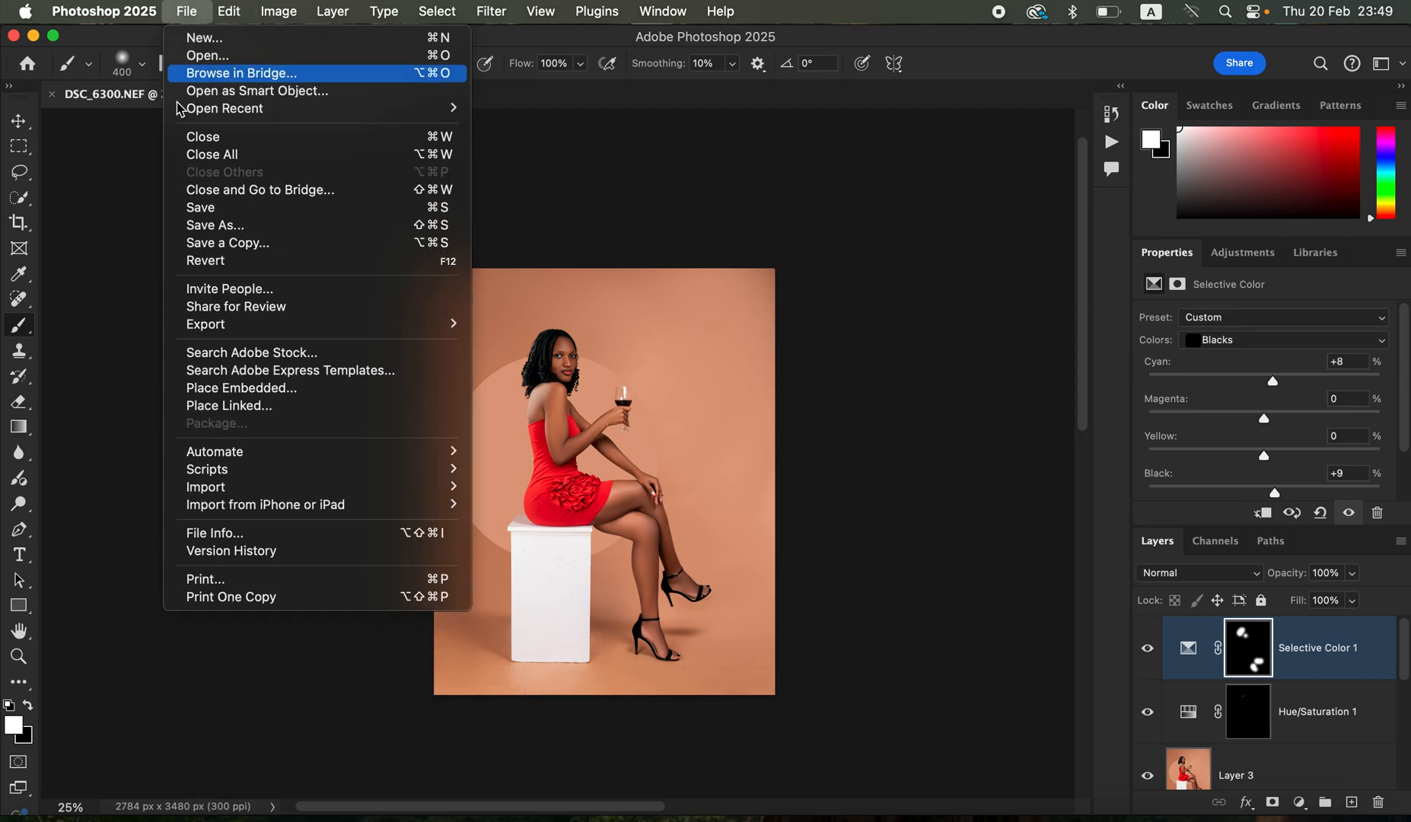
{"action": "mouse_move", "coordinate": [247, 328]}
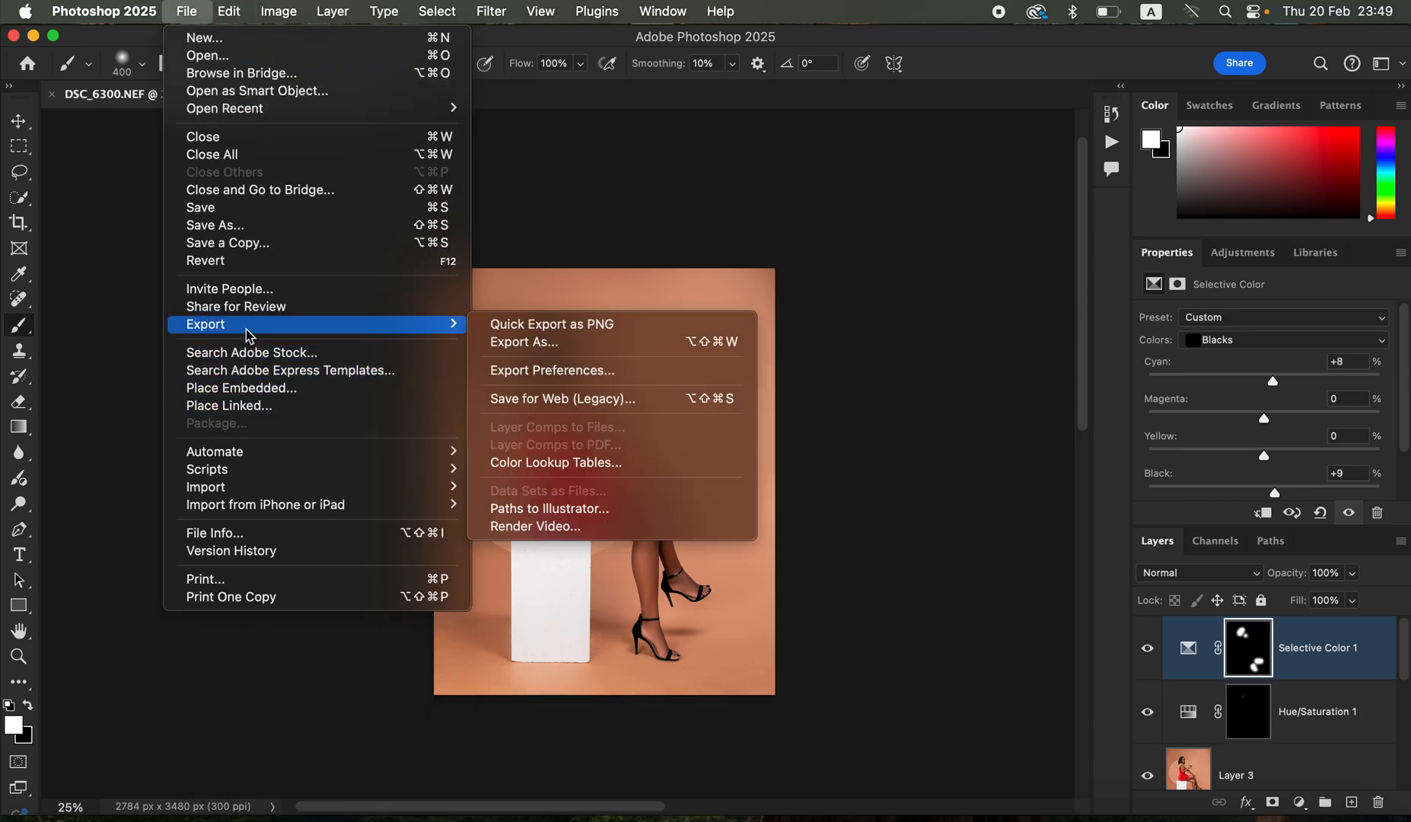
{"action": "left_click", "coordinate": [619, 346]}
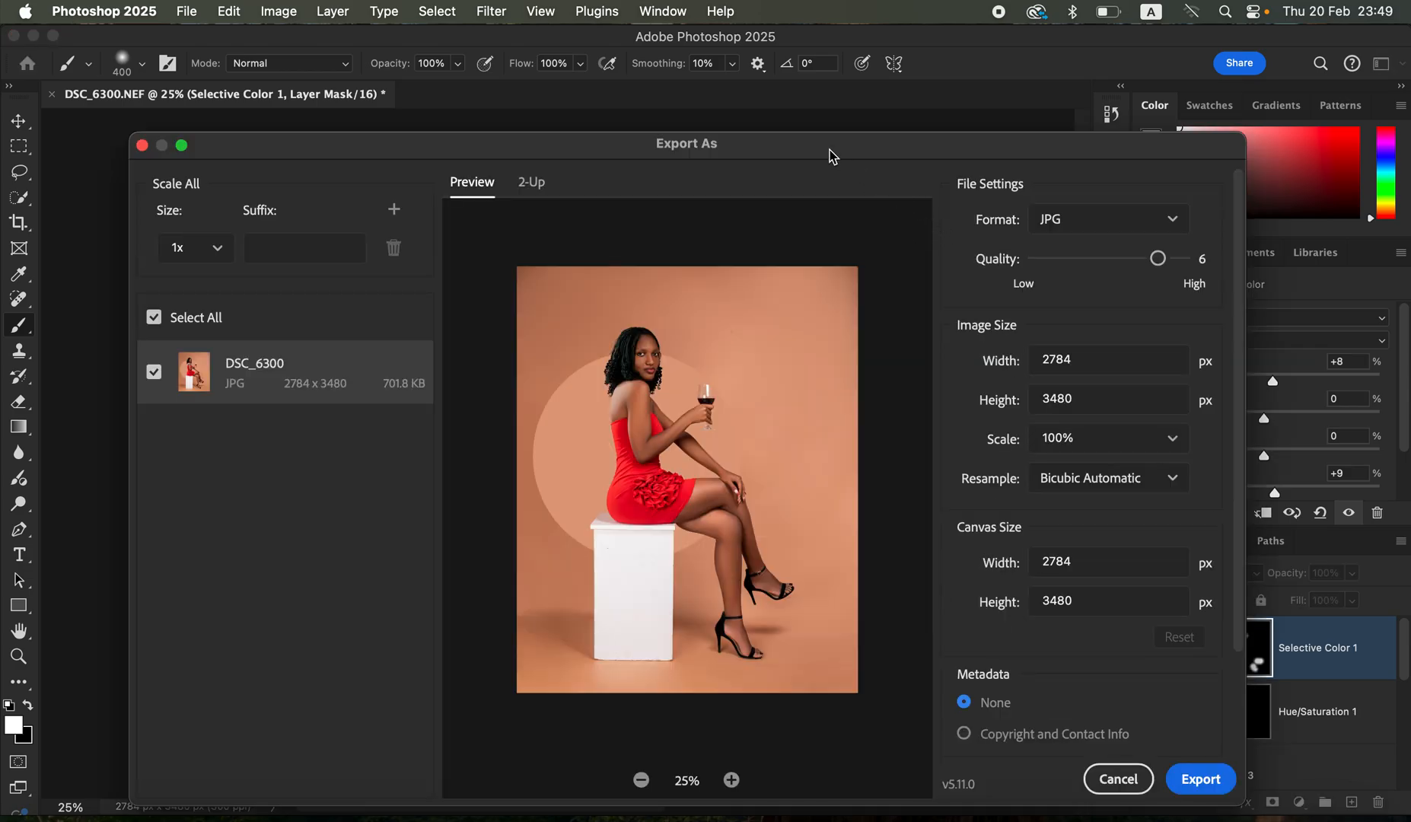
{"action": "left_click_drag", "start_coordinate": [828, 156], "coordinate": [819, 109]}
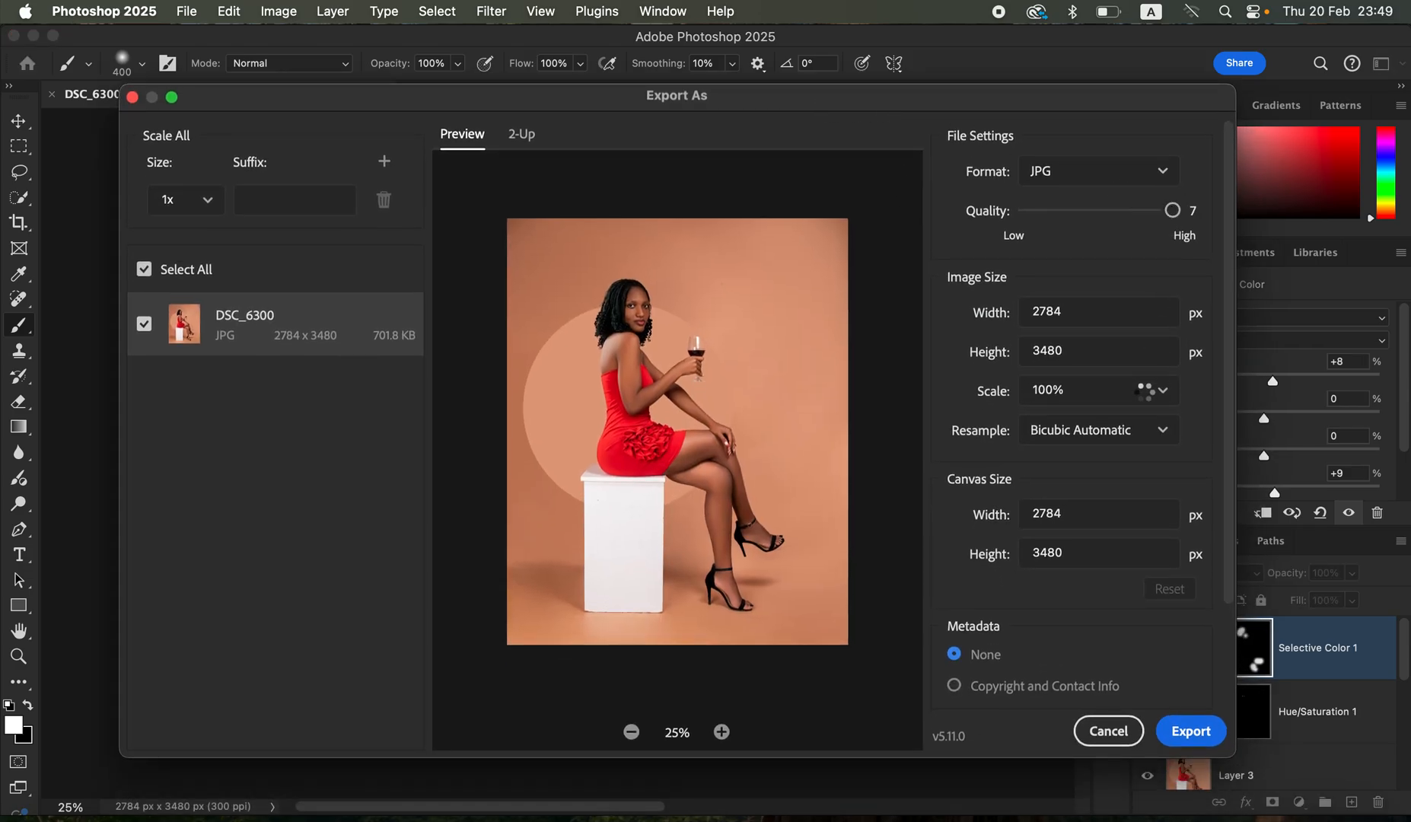
{"action": "left_click", "coordinate": [1107, 438]}
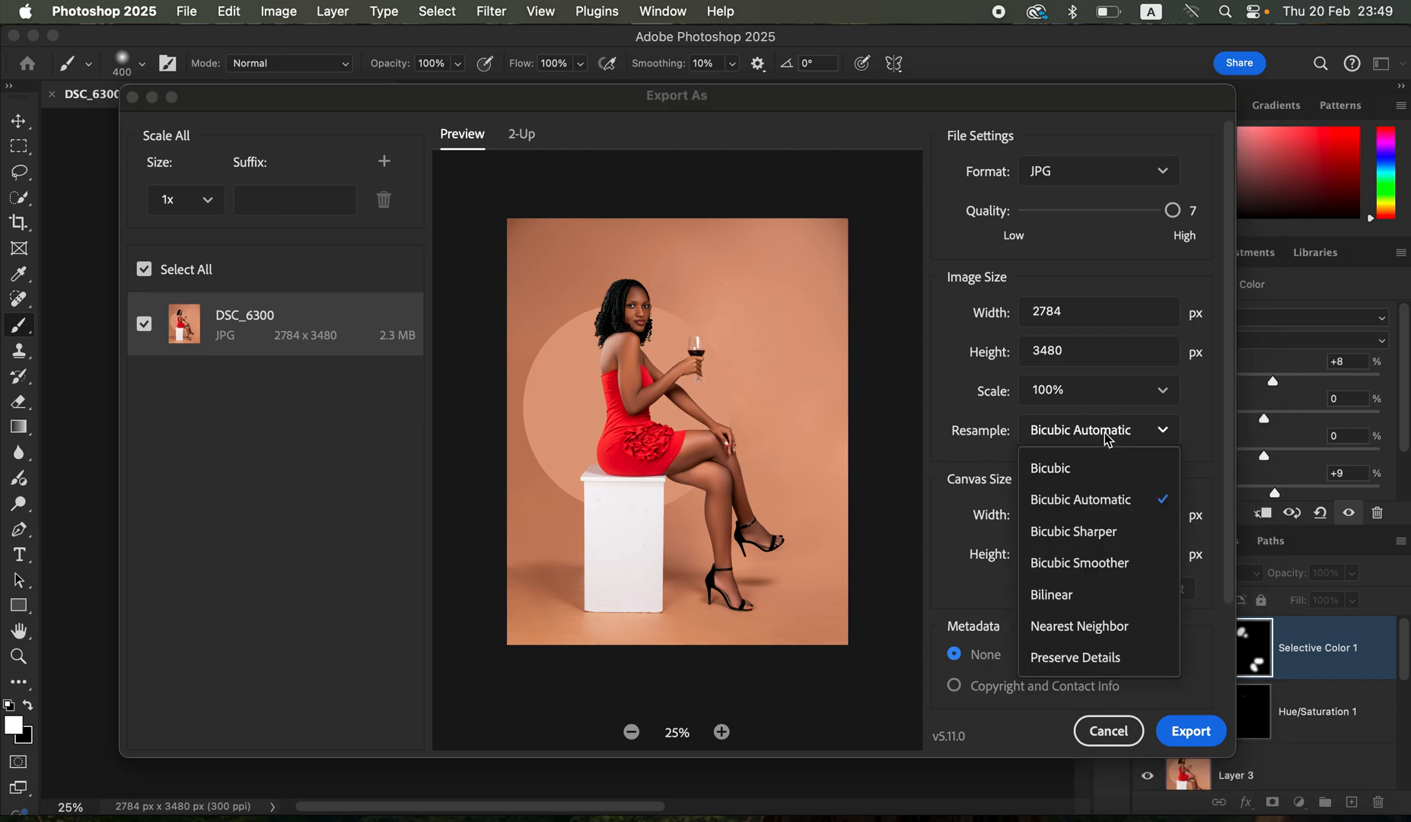
{"action": "left_click", "coordinate": [1106, 537]}
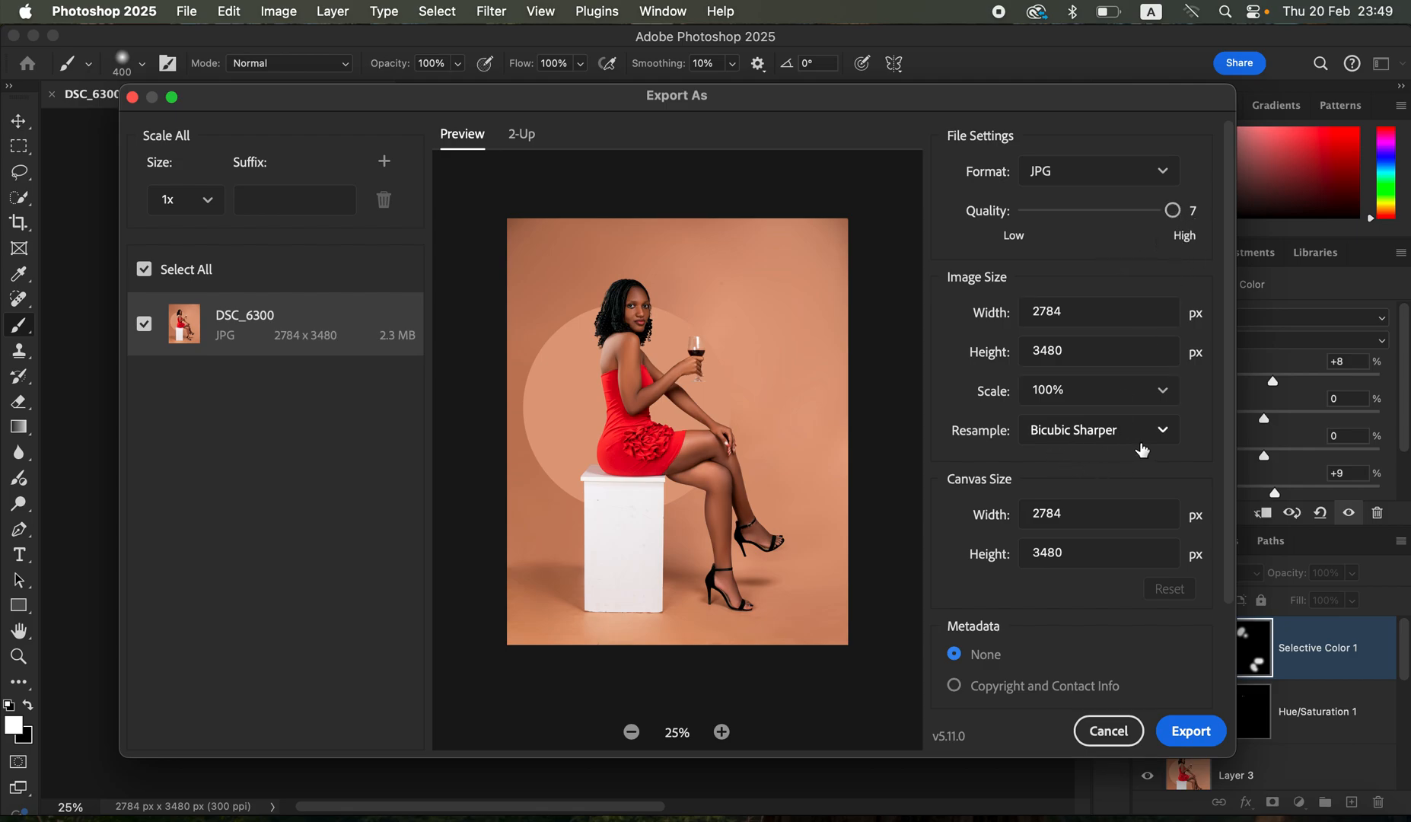
{"action": "scroll", "coordinate": [1141, 449], "scroll_direction": "down", "scroll_amount": 4}
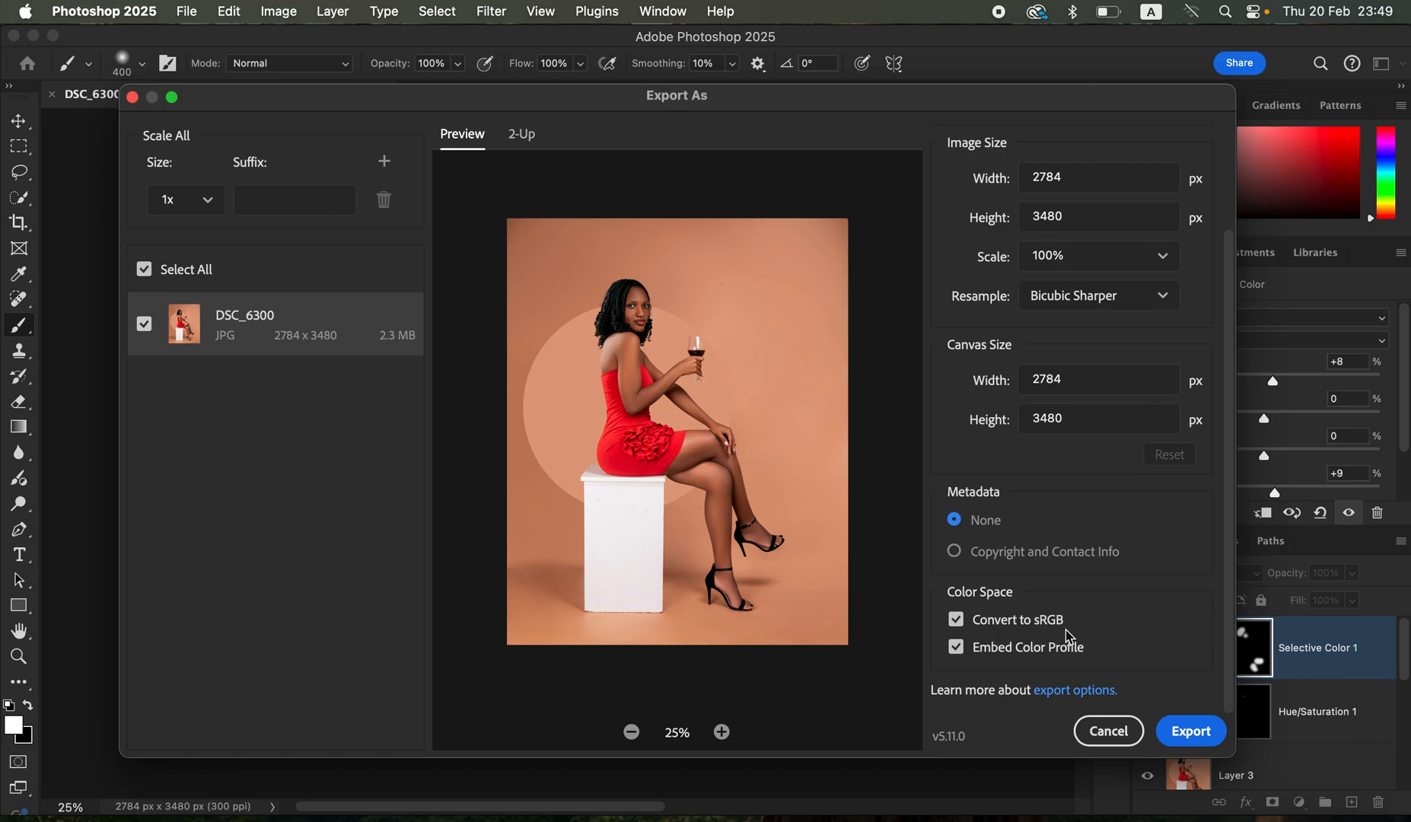
- Export the image to the Desktop under the name aaaaDSC_6300
{"action": "left_click", "coordinate": [1184, 733]}
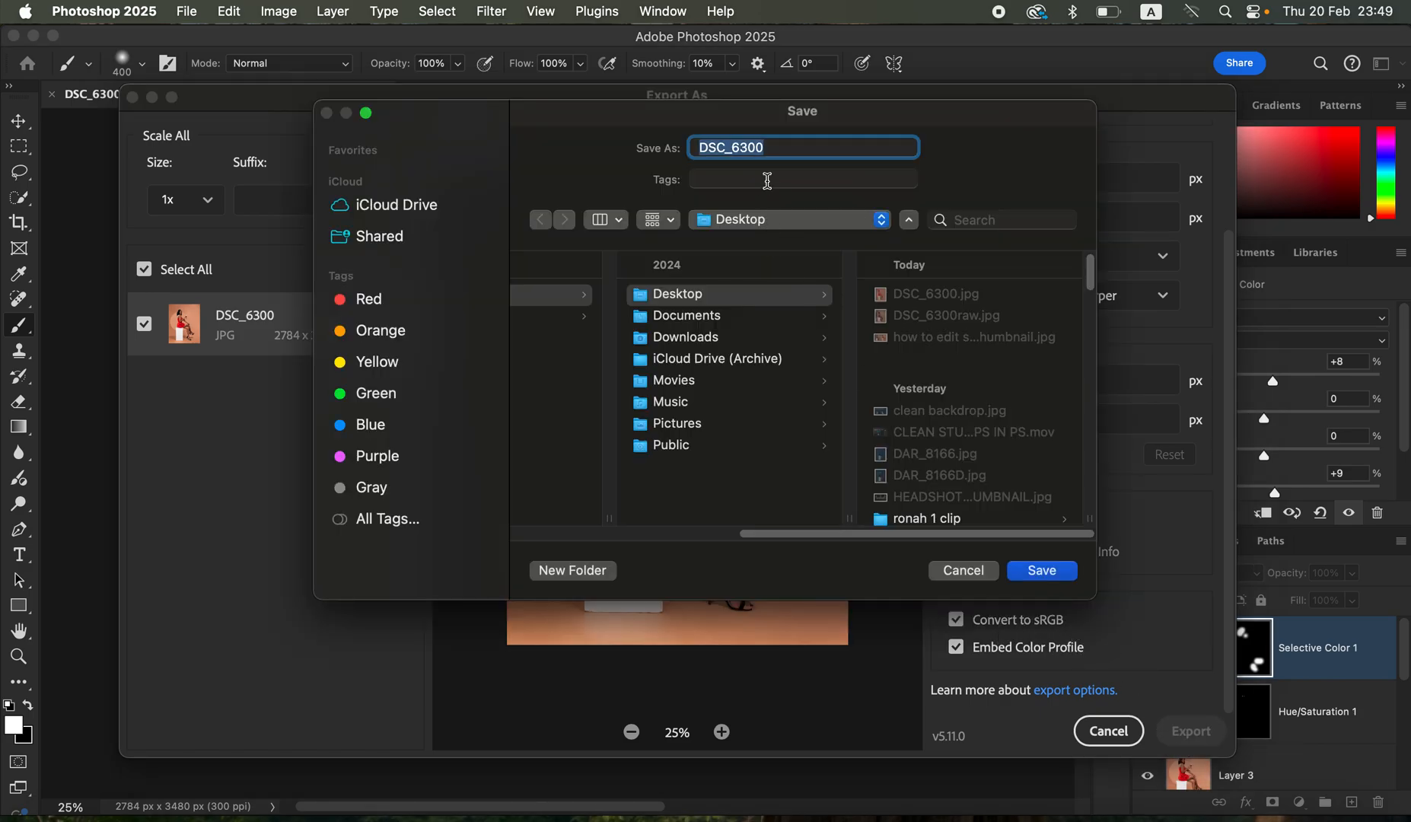
{"action": "left_click", "coordinate": [700, 146]}
{"action": "type", "text": "aaaa"}
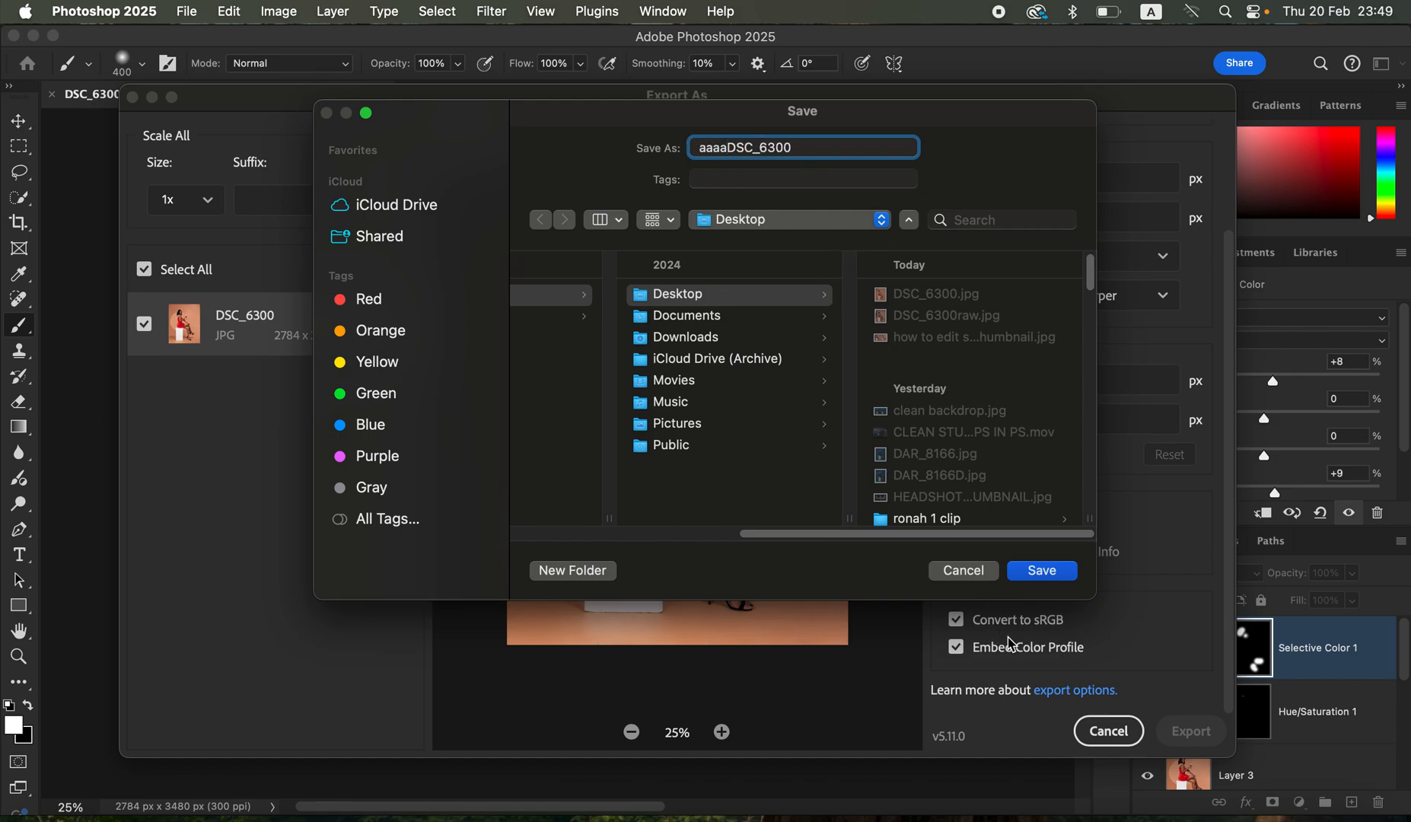
{"action": "left_click", "coordinate": [1037, 575]}
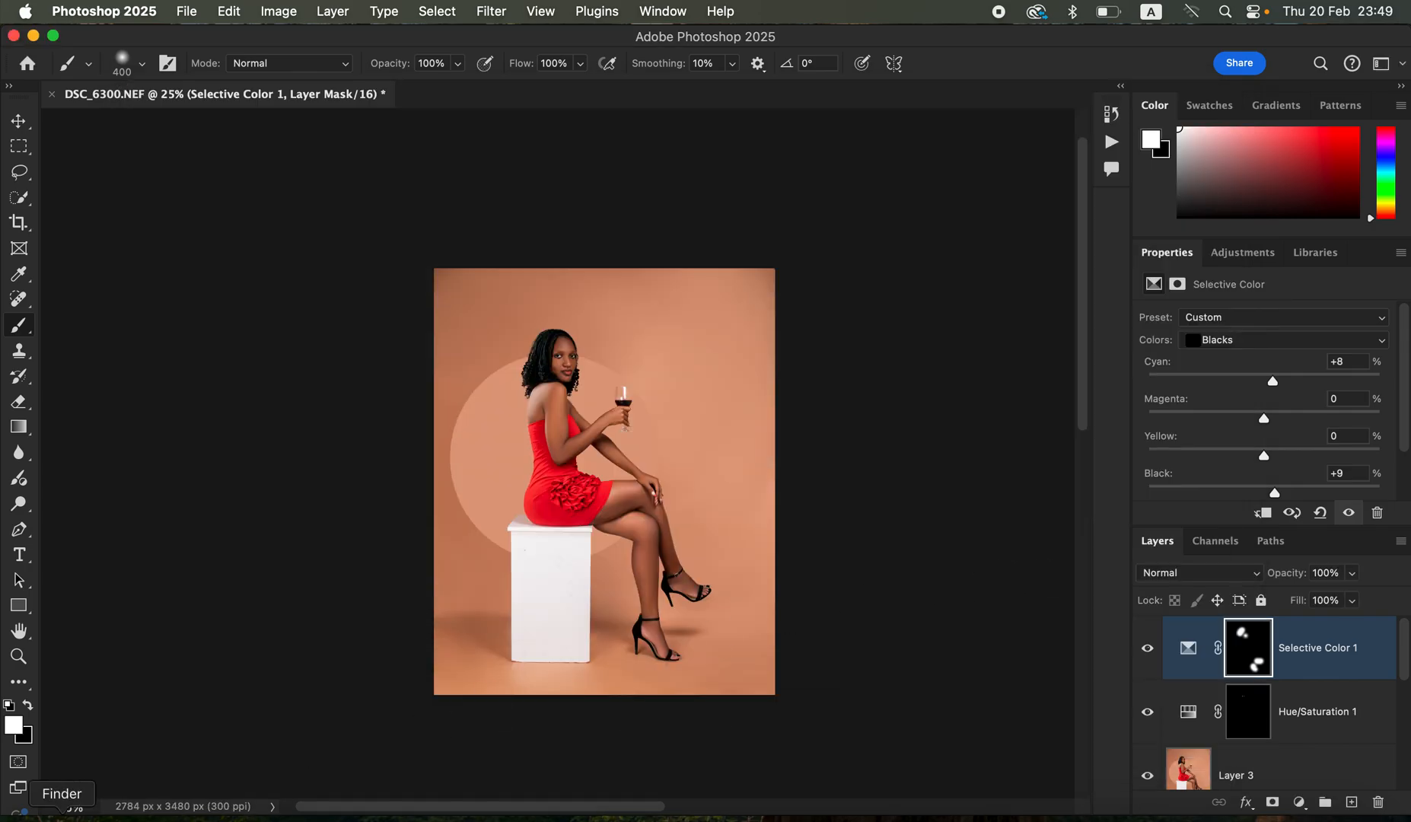
- Switch to Finder, leave the 6300 search results and show the Desktop folder
{"action": "left_click", "coordinate": [63, 813]}
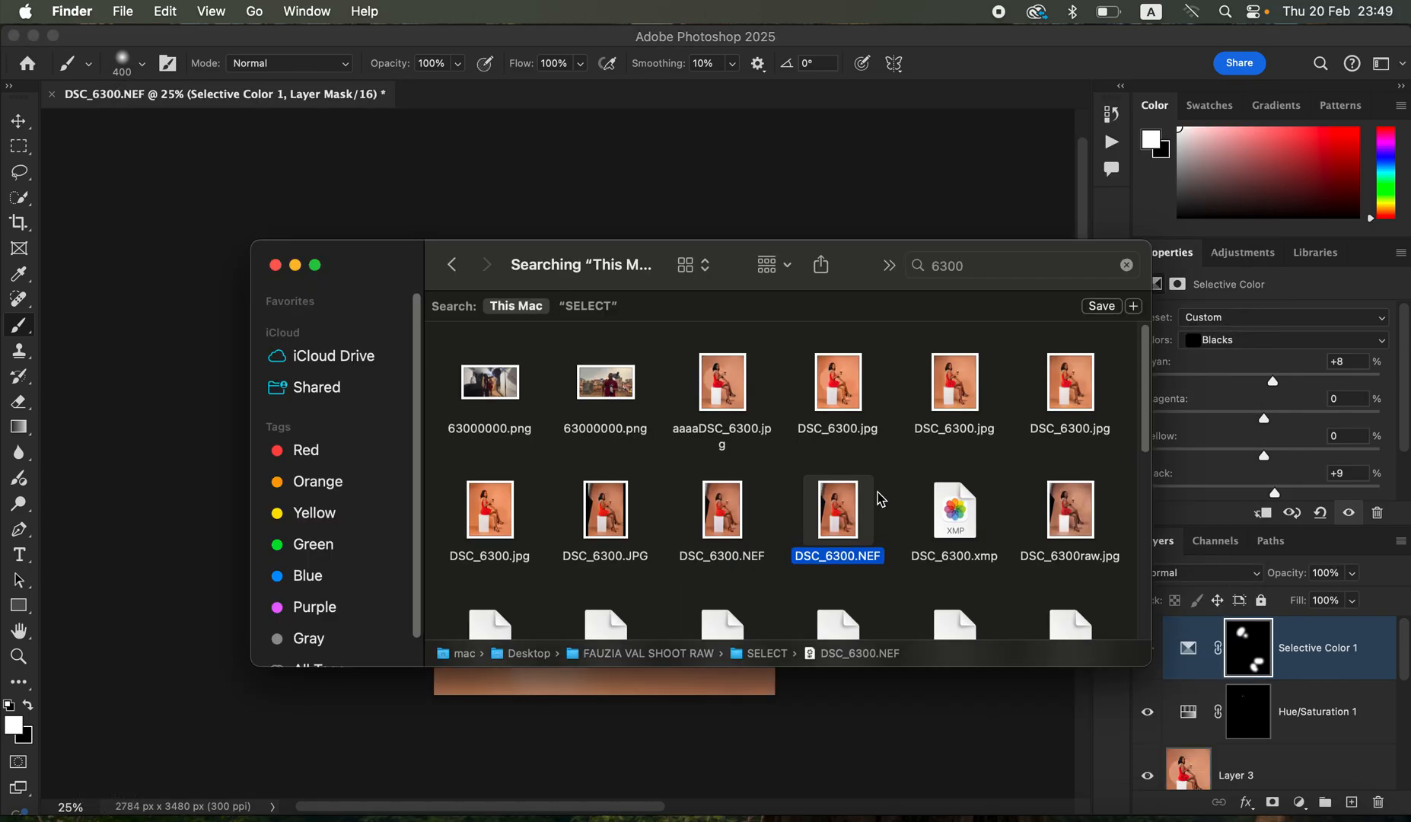
{"action": "left_click", "coordinate": [454, 268]}
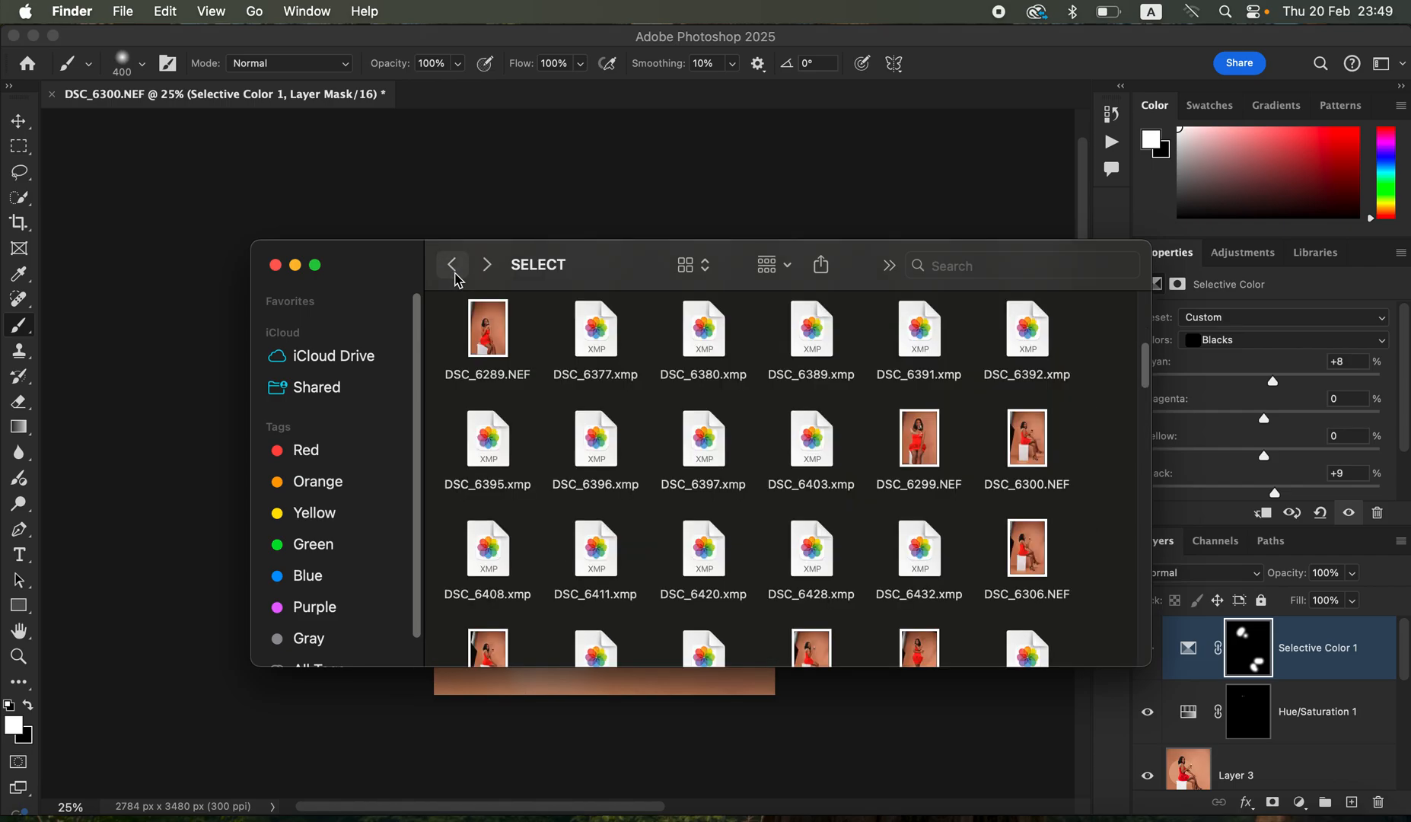
{"action": "left_click", "coordinate": [456, 266]}
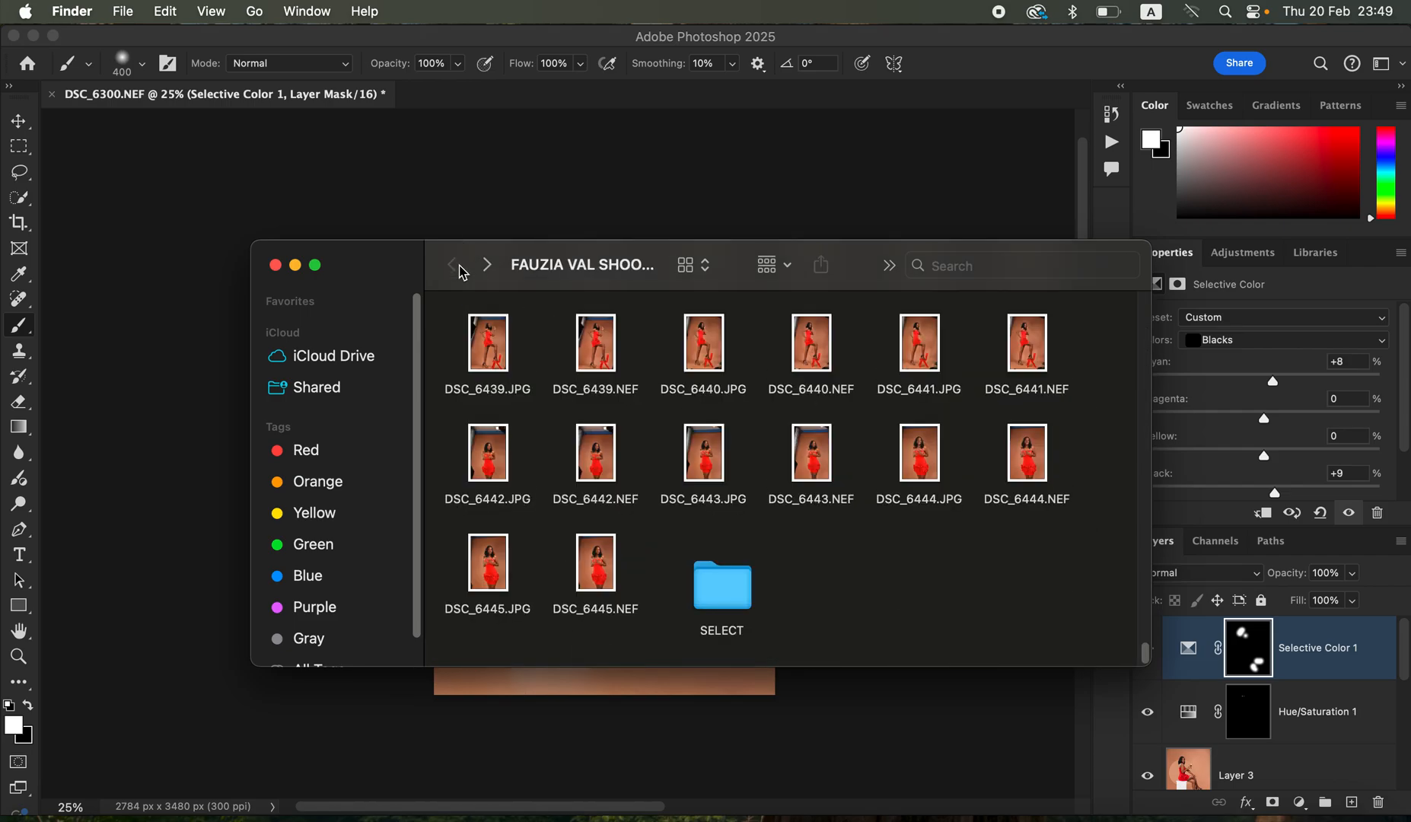
{"action": "left_click", "coordinate": [259, 10]}
{"action": "left_click", "coordinate": [308, 158]}
{"action": "scroll", "coordinate": [834, 484], "scroll_direction": "up", "scroll_amount": 3}
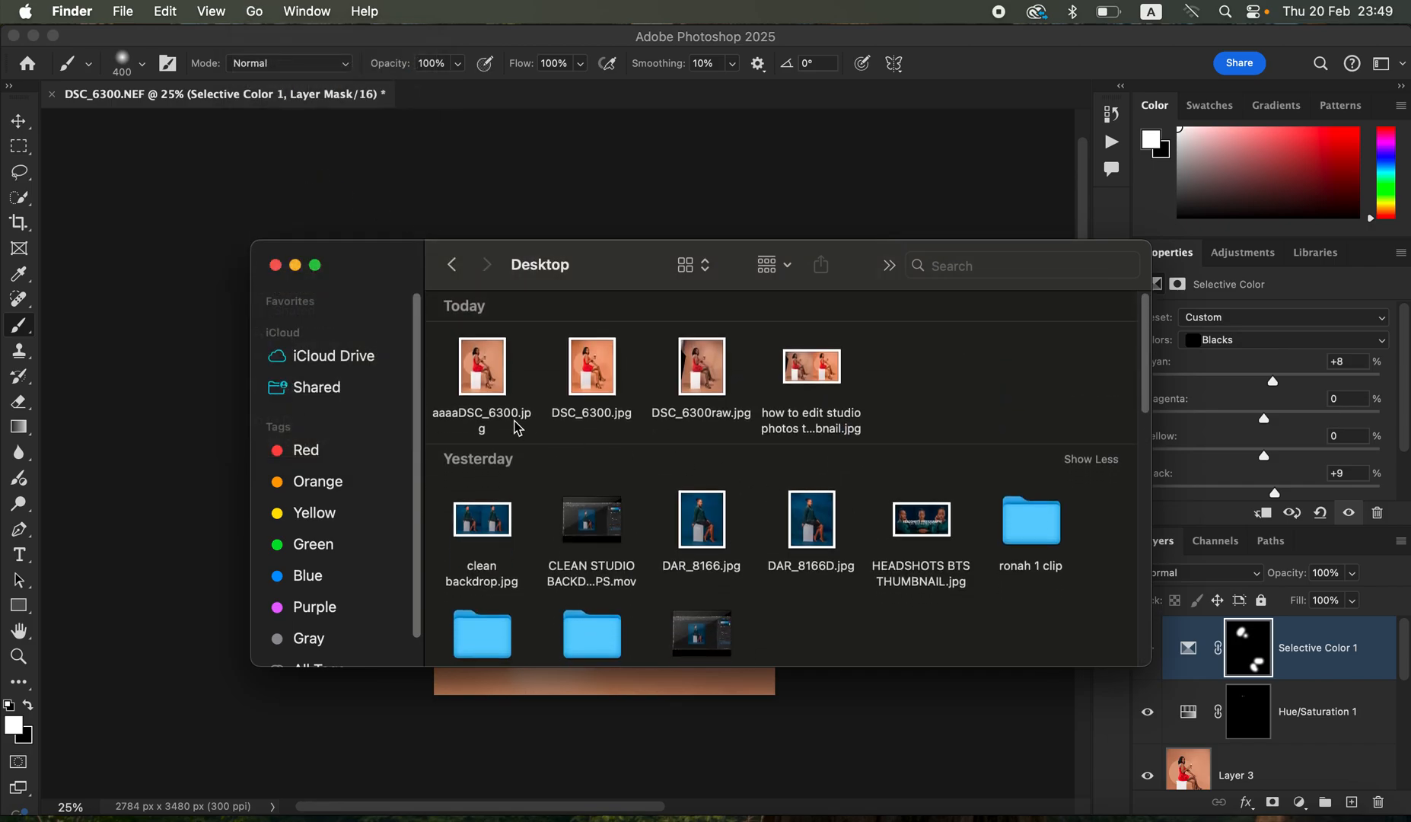
- Open aaaaDSC_6300.jpg from the Desktop with Capture One and import it into the catalog, copying it to Pictures
{"action": "left_click", "coordinate": [476, 389]}
{"action": "right_click", "coordinate": [475, 388]}
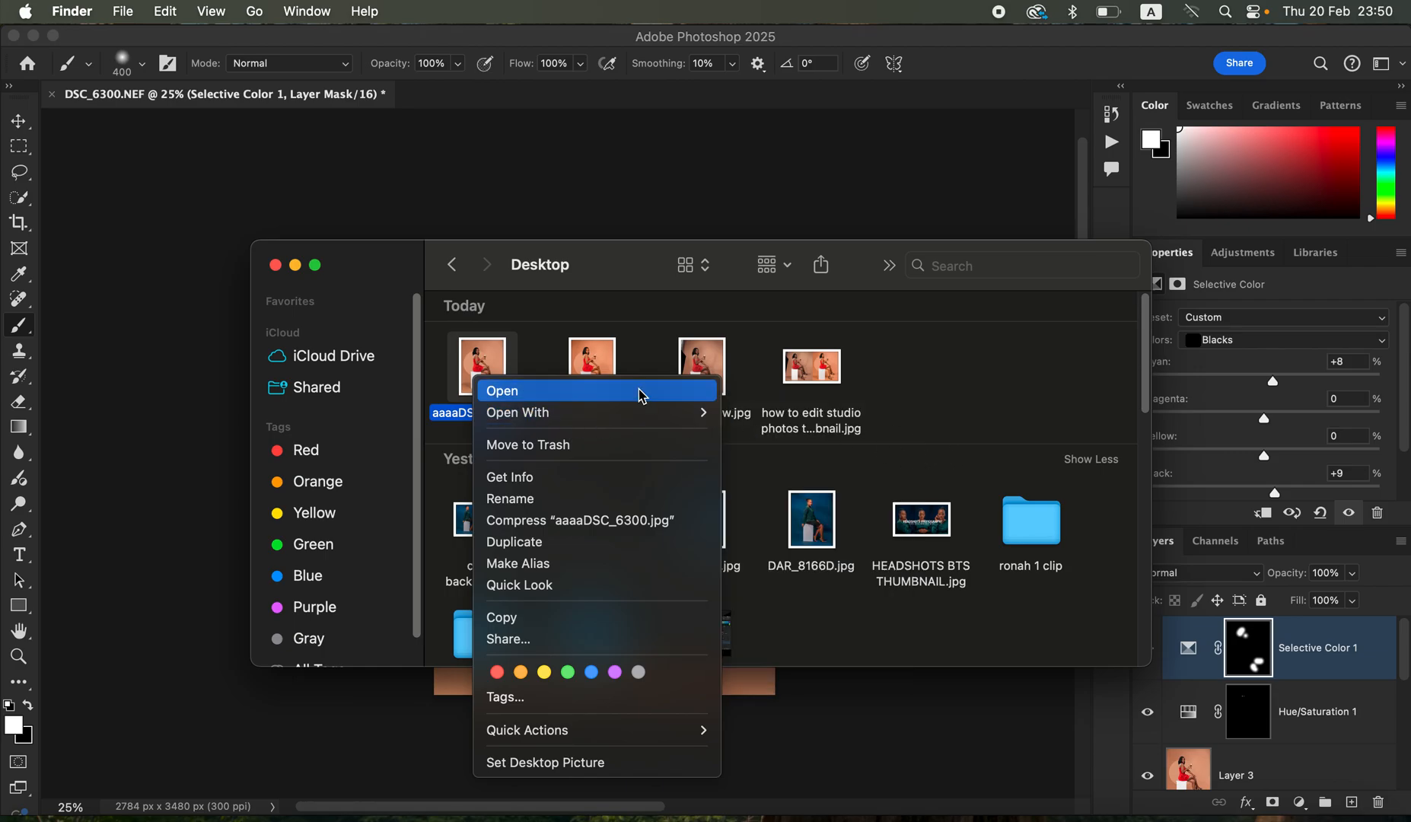
{"action": "mouse_move", "coordinate": [646, 413]}
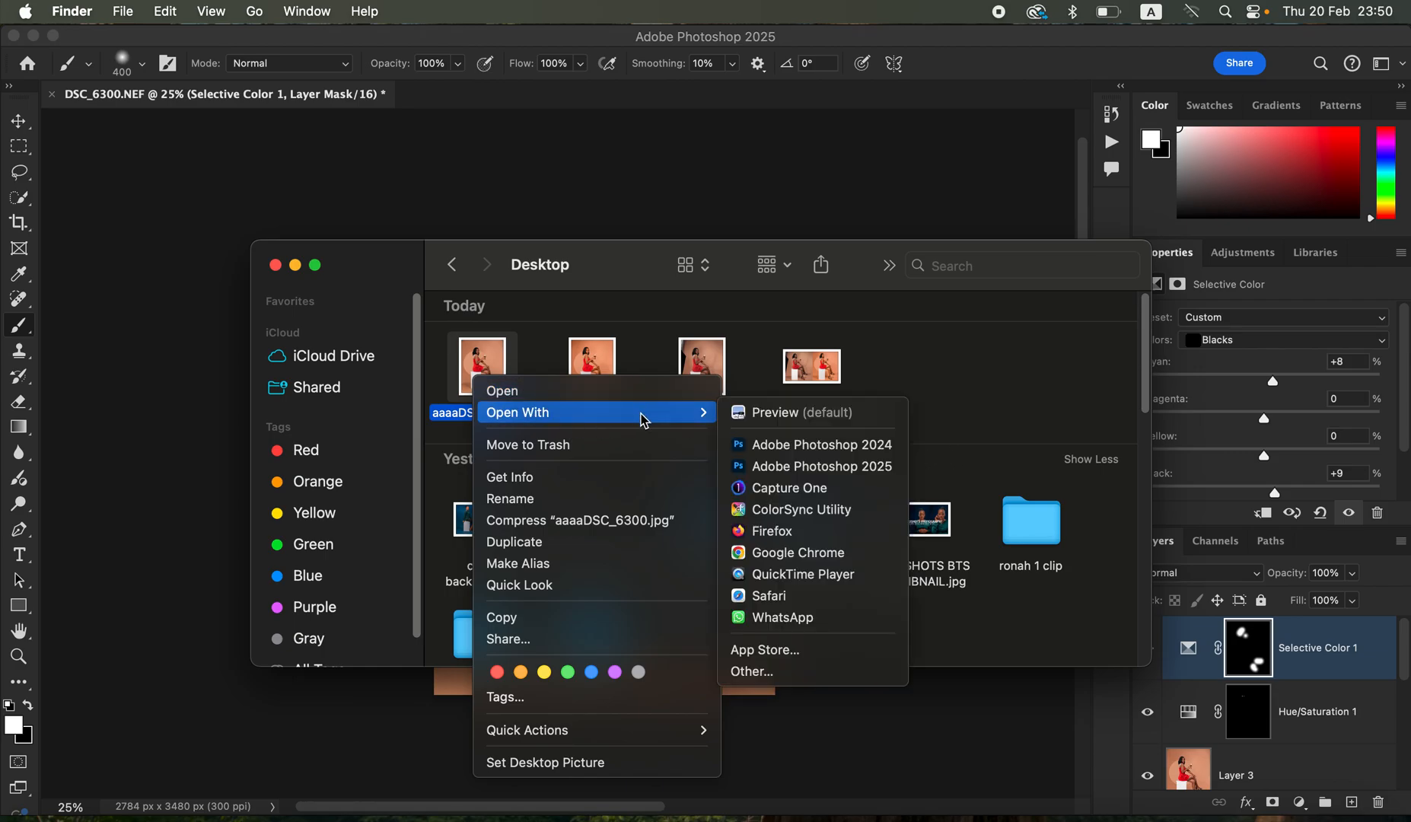
{"action": "left_click", "coordinate": [825, 487]}
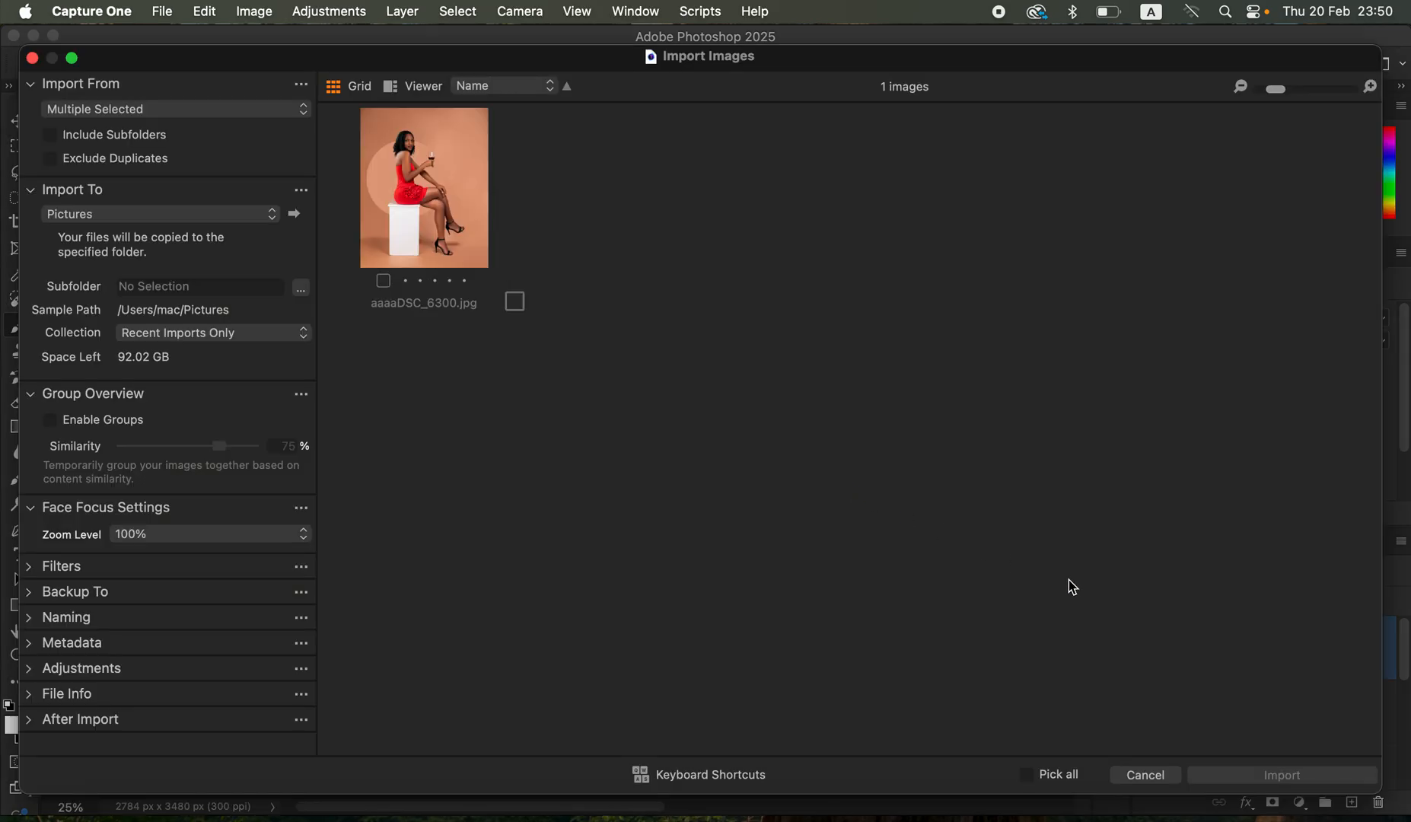
{"action": "left_click", "coordinate": [1027, 774]}
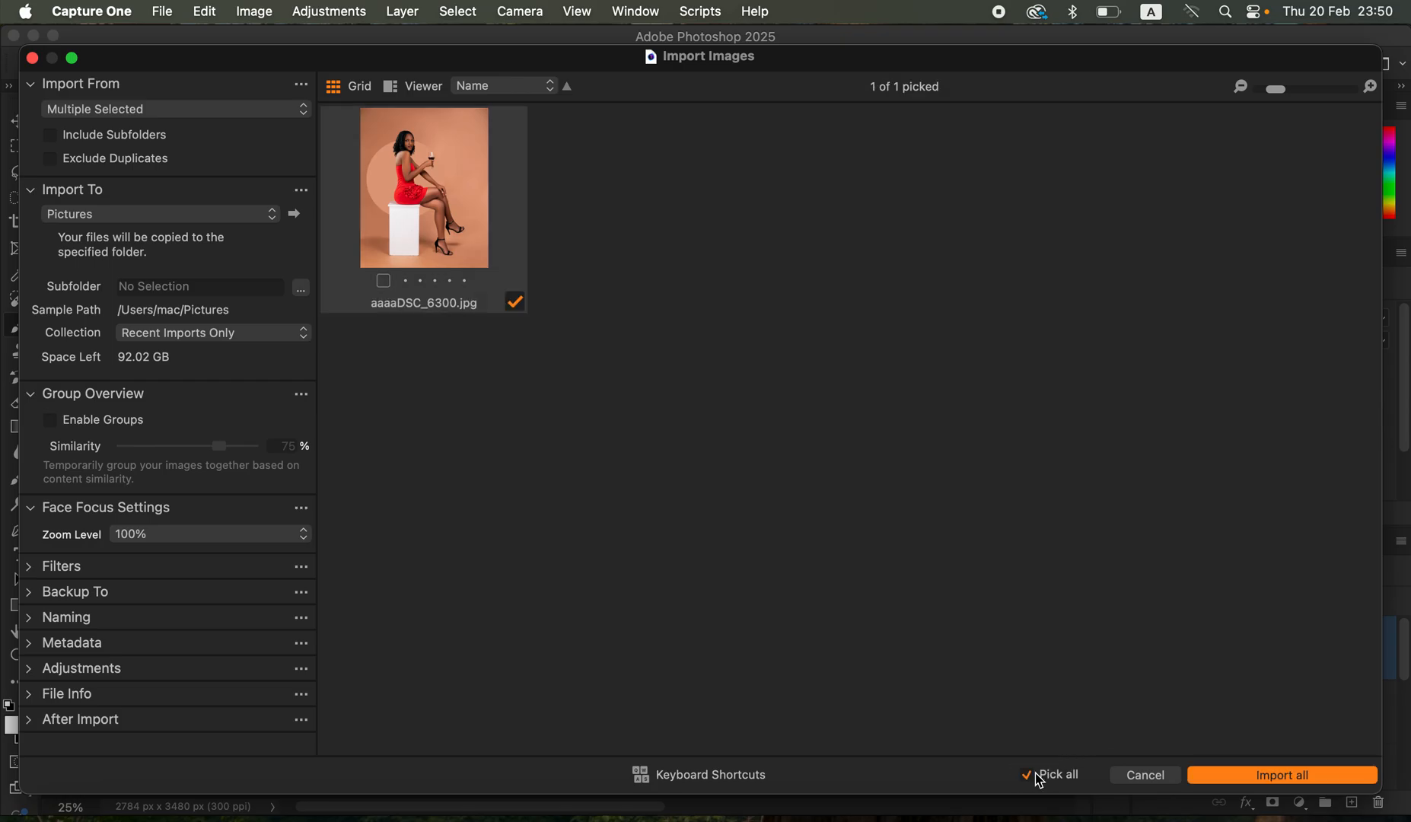
{"action": "left_click", "coordinate": [1209, 777]}
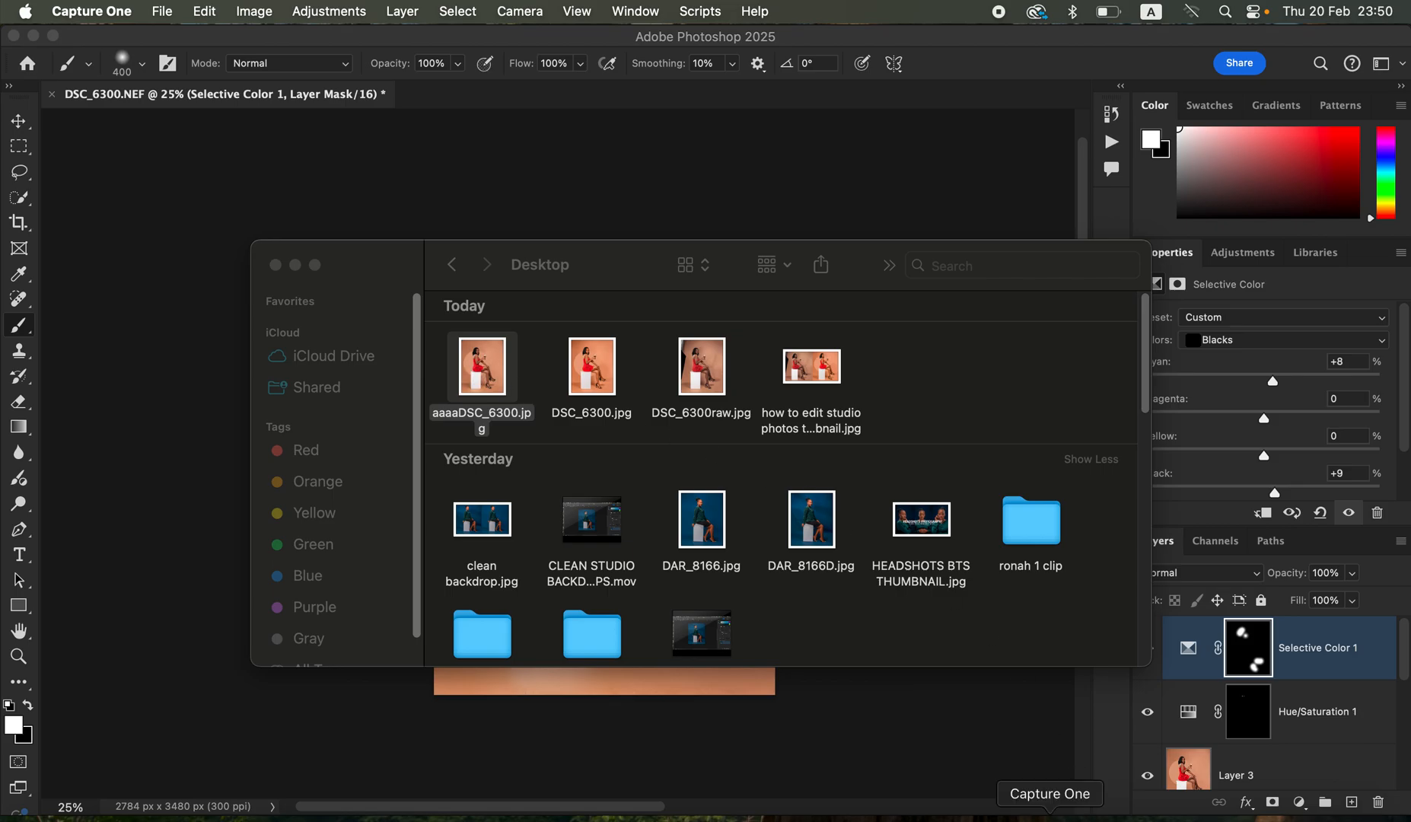
- Switch to the Capture One catalog, select the imported portrait and add a new filled adjustment layer
{"action": "left_click", "coordinate": [1076, 811]}
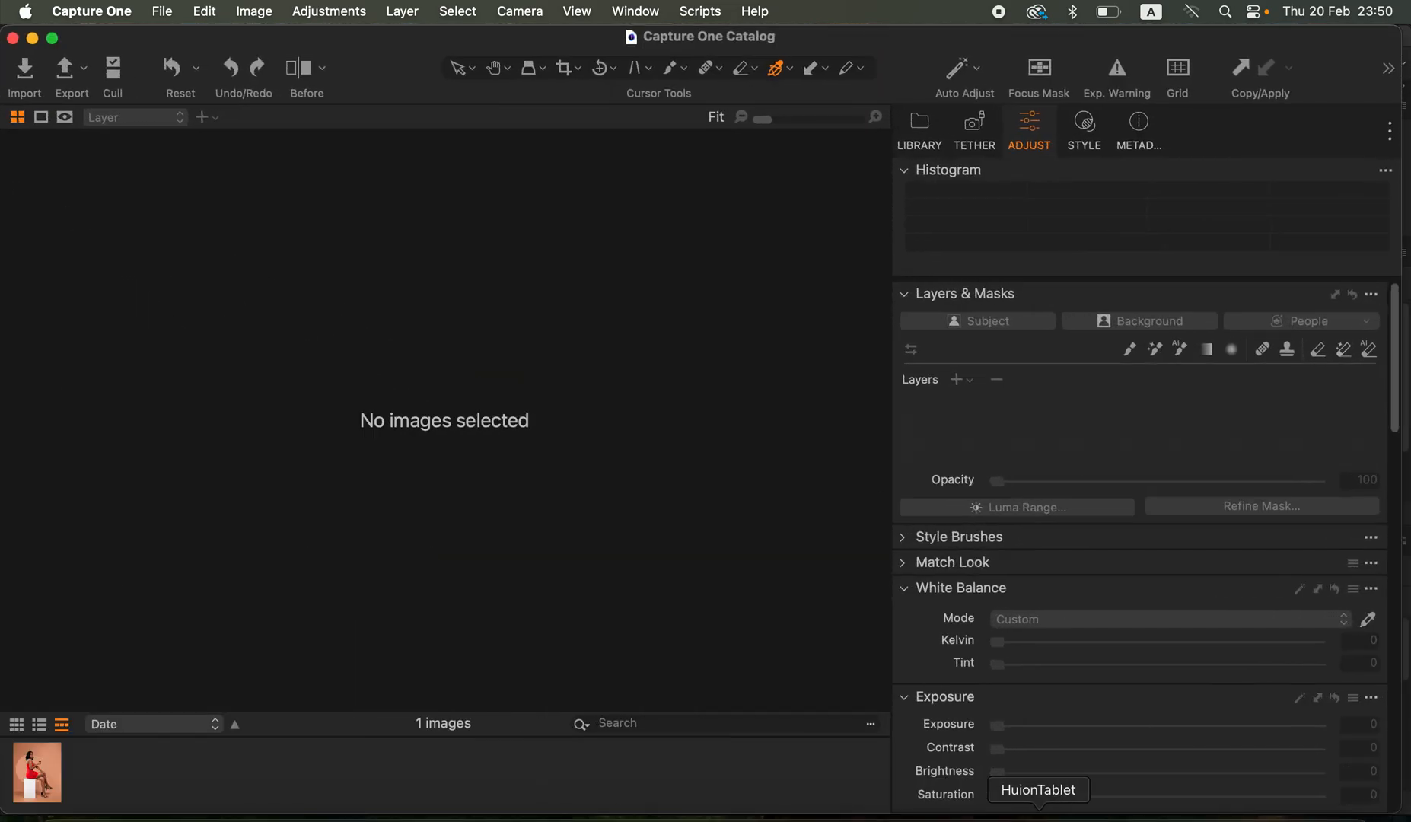
{"action": "left_click", "coordinate": [52, 783]}
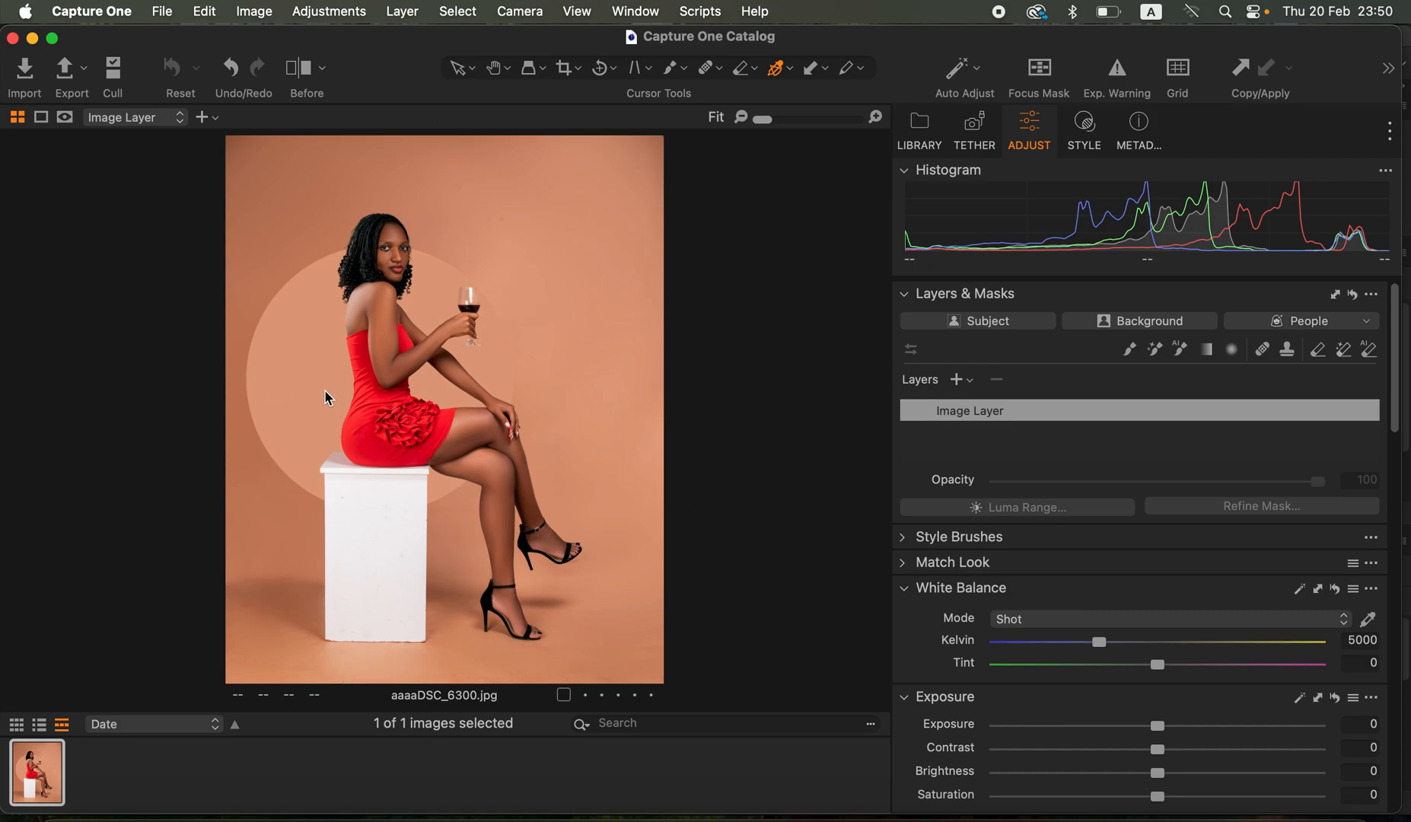
{"action": "left_click", "coordinate": [955, 382]}
{"action": "left_click", "coordinate": [1017, 413]}
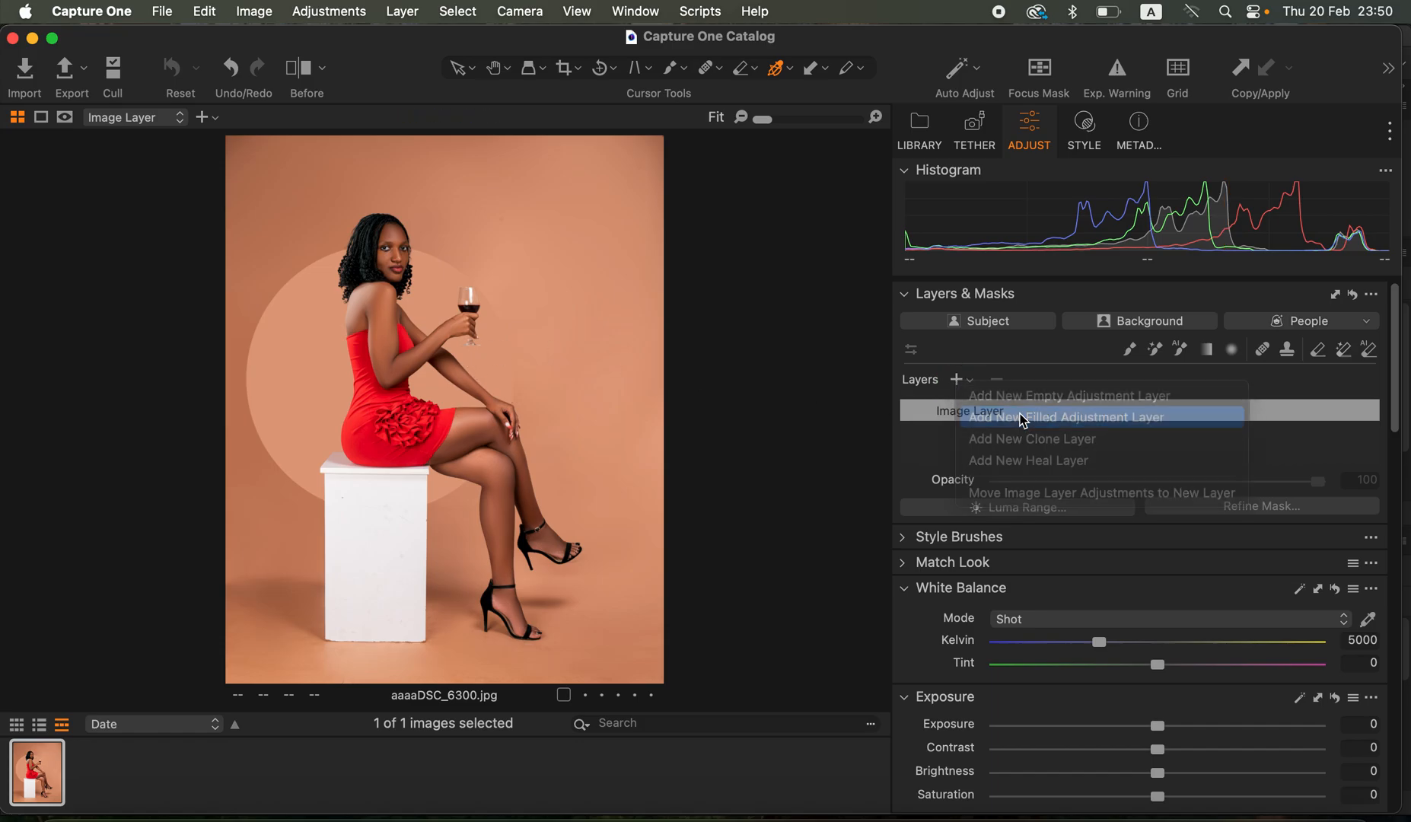
- Sample the skin on the woman's upper arm as the reference for the Color Editor's Skin Tone adjustment
{"action": "scroll", "coordinate": [1206, 626], "scroll_direction": "down", "scroll_amount": 15}
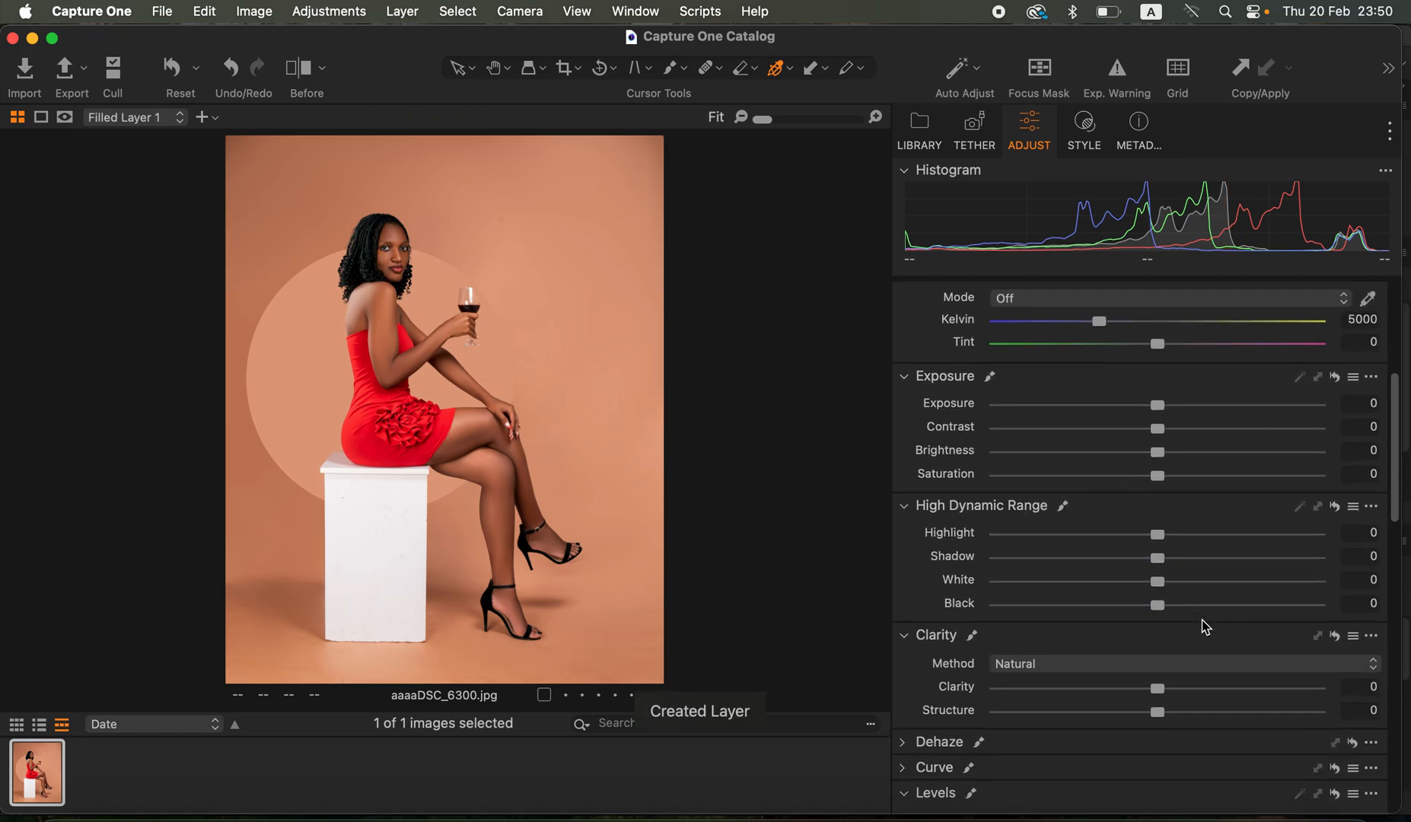
{"action": "scroll", "coordinate": [1206, 626], "scroll_direction": "down", "scroll_amount": 5}
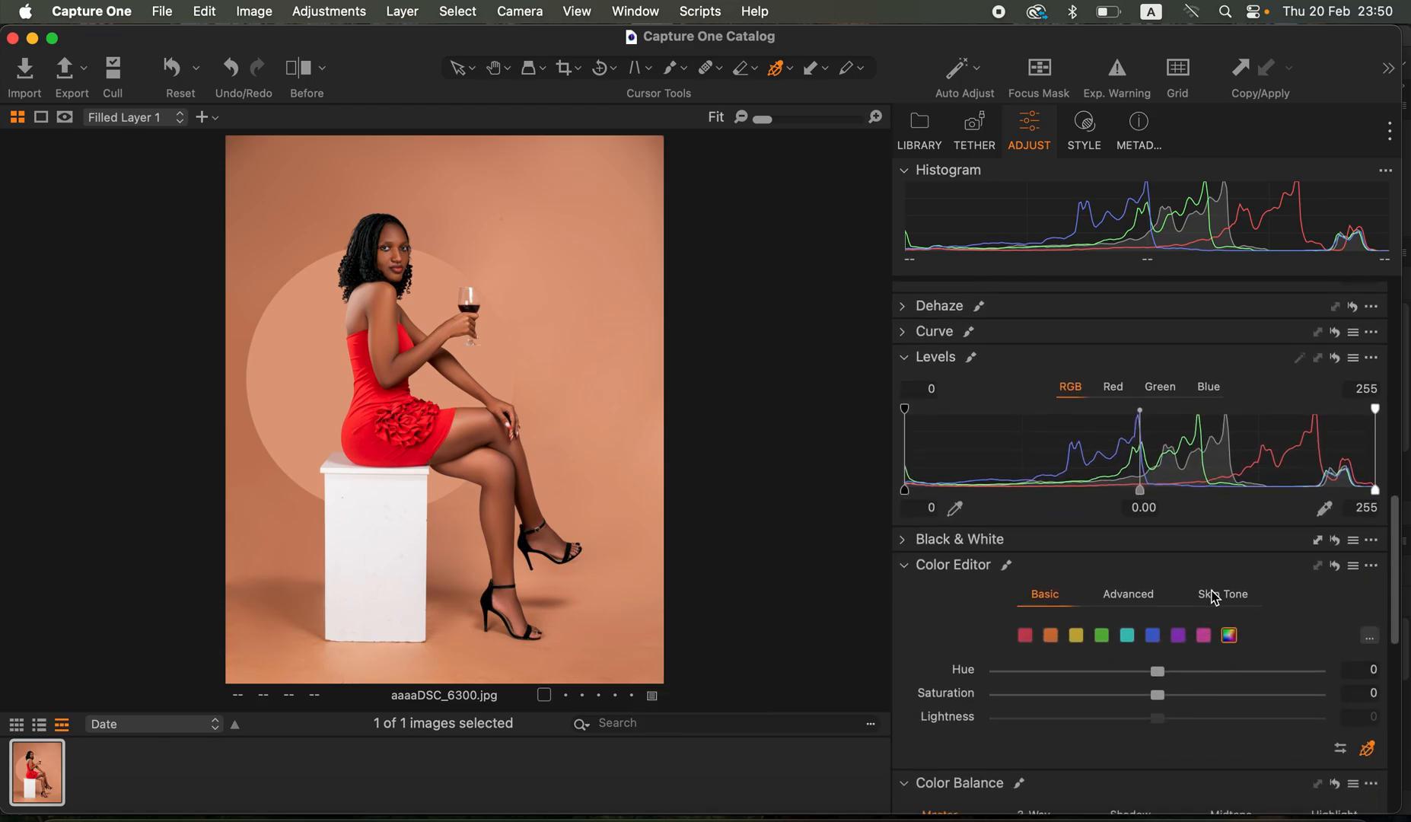
{"action": "left_click", "coordinate": [1215, 595]}
{"action": "scroll", "coordinate": [1215, 599], "scroll_direction": "down", "scroll_amount": 6}
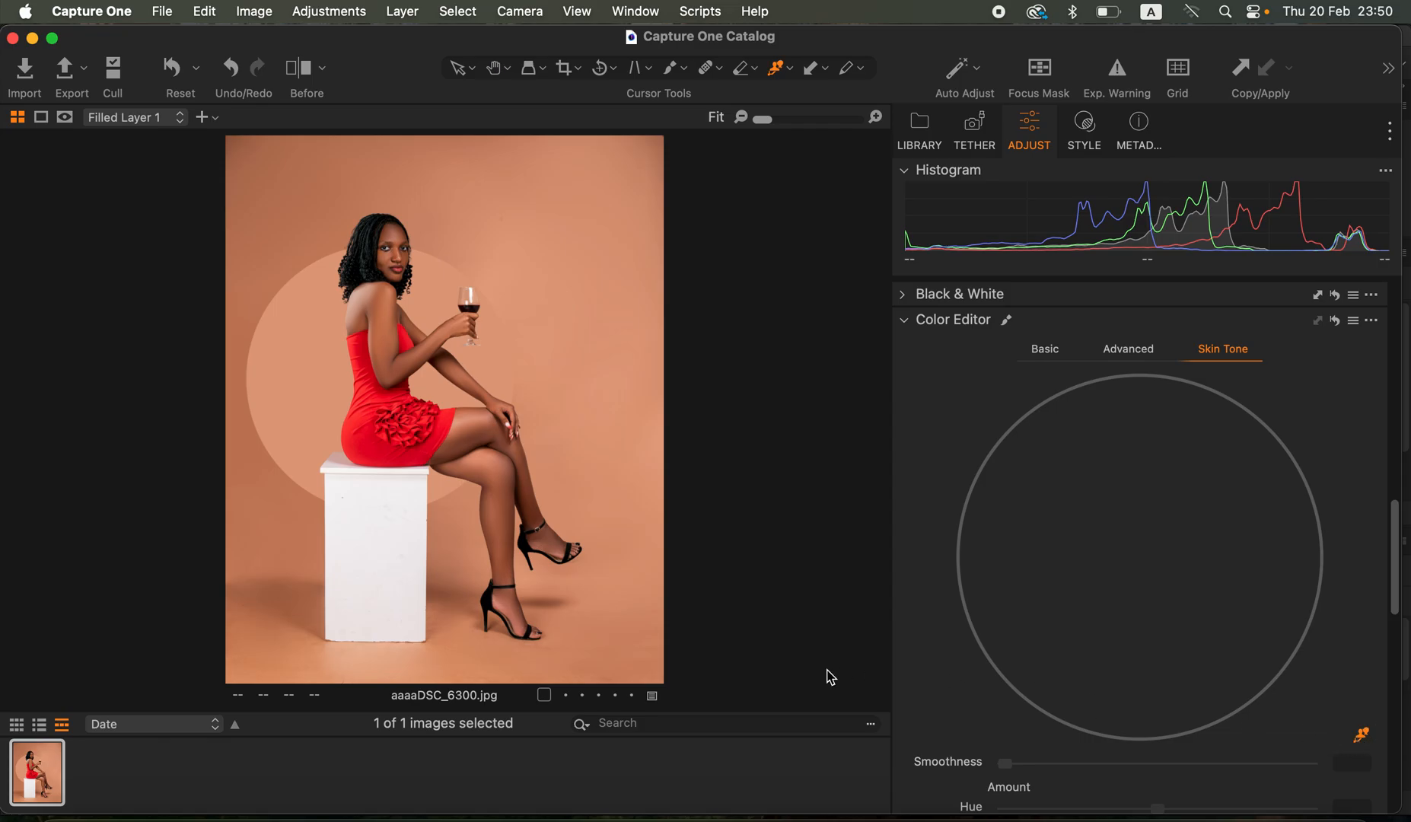
{"action": "key", "text": "super+alt+0"}
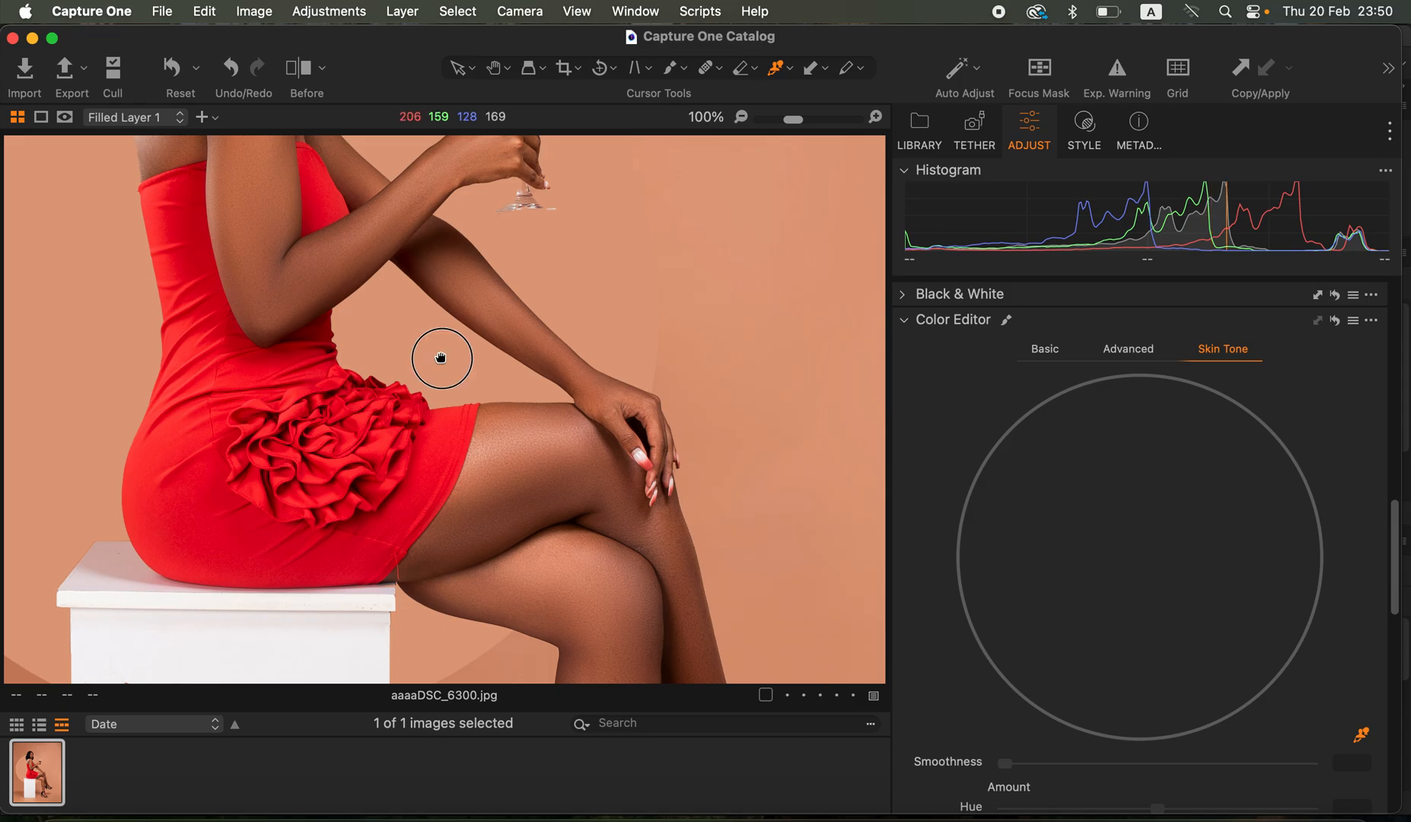
{"action": "left_click_drag", "start_coordinate": [440, 356], "coordinate": [560, 491]}
{"action": "left_click_drag", "start_coordinate": [540, 434], "coordinate": [558, 503]}
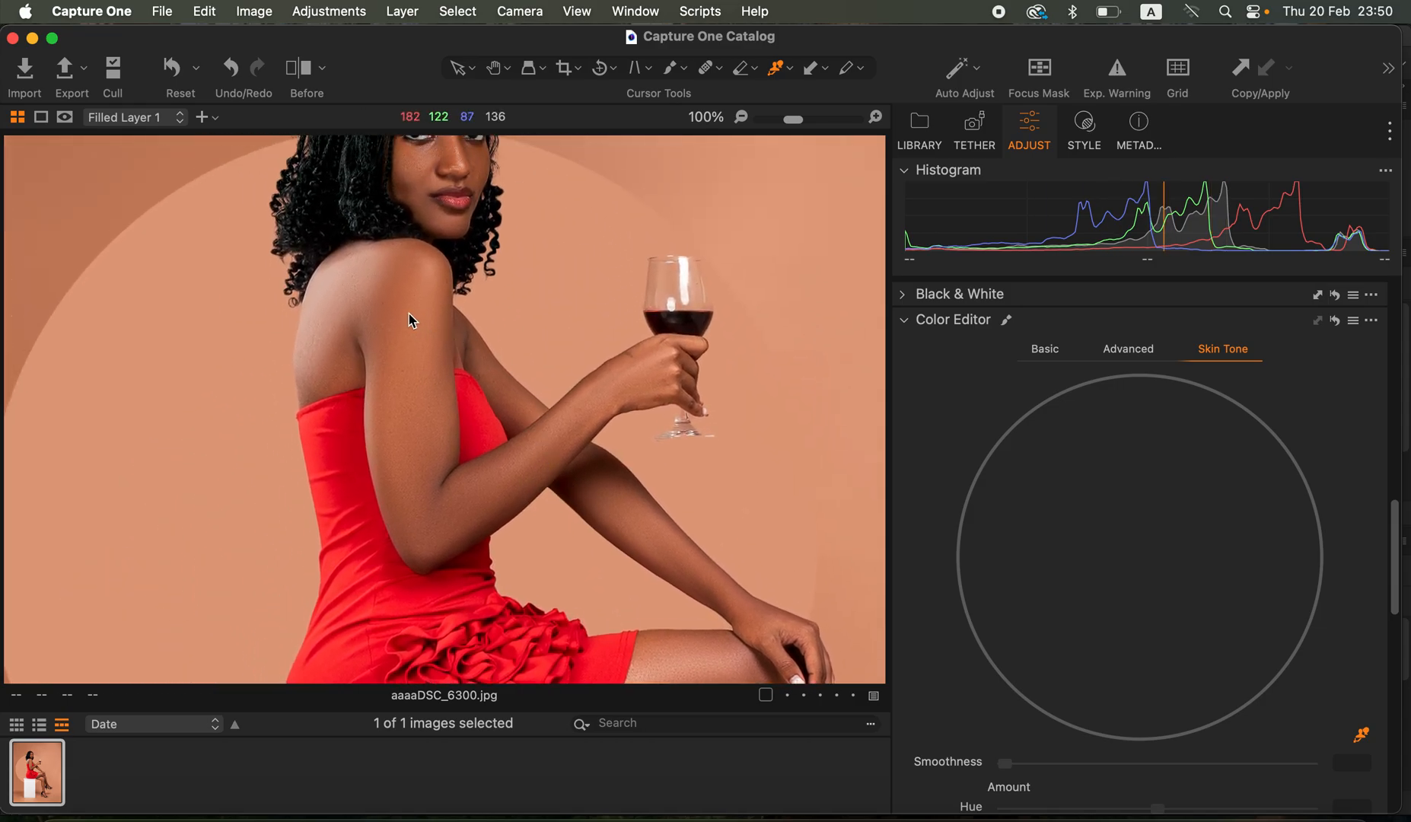
{"action": "left_click", "coordinate": [403, 339]}
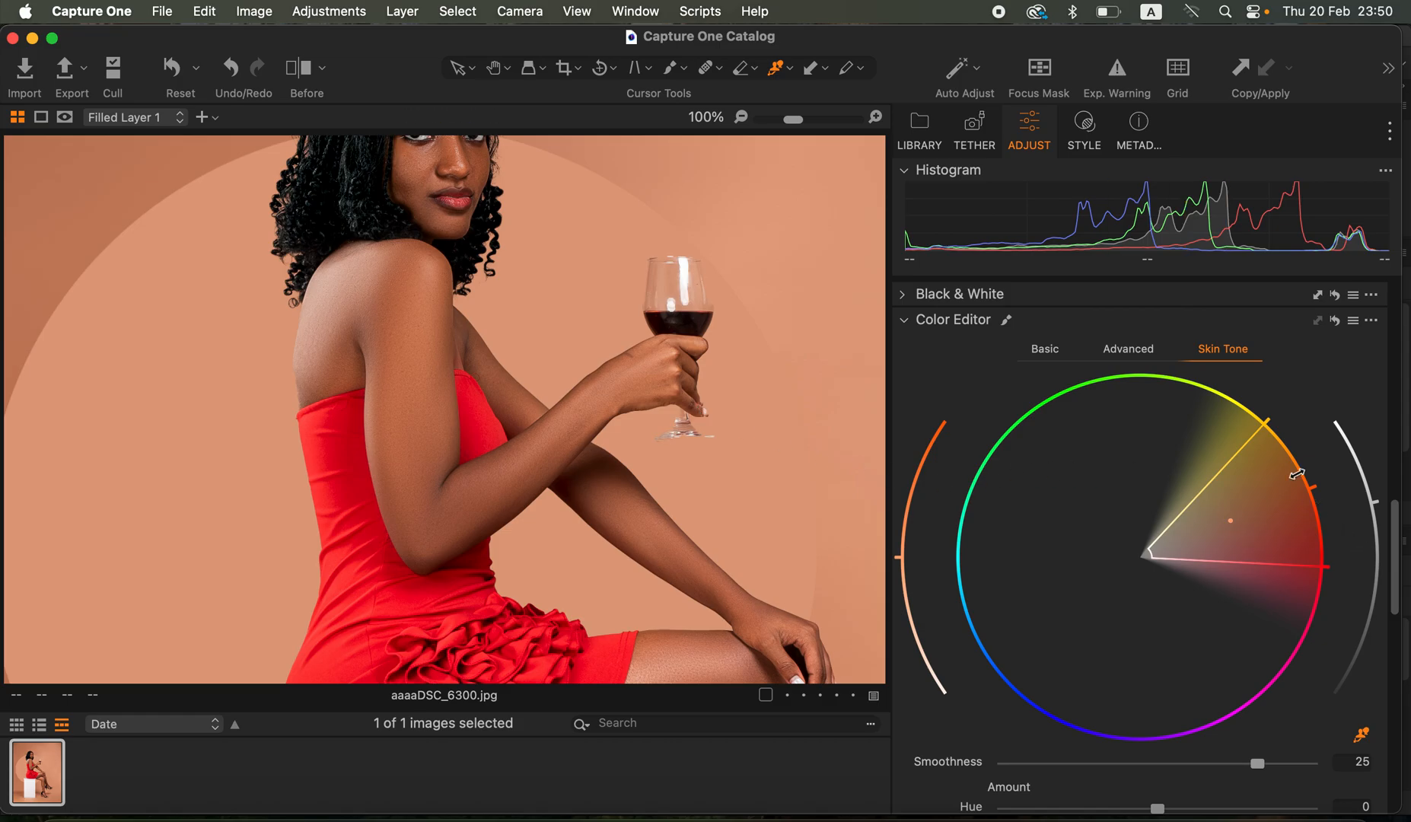
- Set the Skin Tone Uniformity to Hue 80.6 and Saturation 67.5
{"action": "key", "text": "super+minus"}
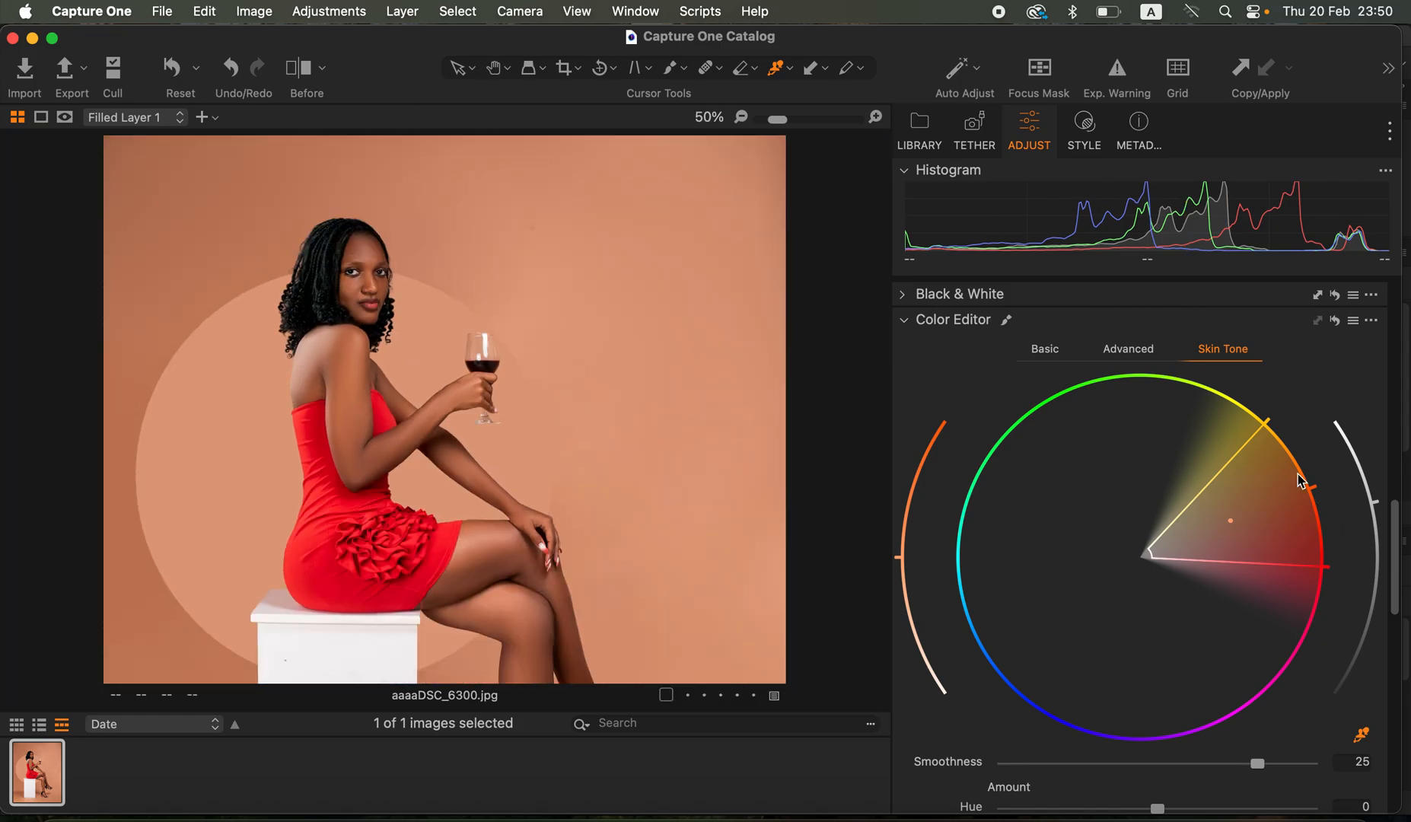
{"action": "key", "text": "super+p"}
{"action": "left_click", "coordinate": [944, 649]}
{"action": "left_click_drag", "start_coordinate": [1395, 601], "coordinate": [1386, 652]}
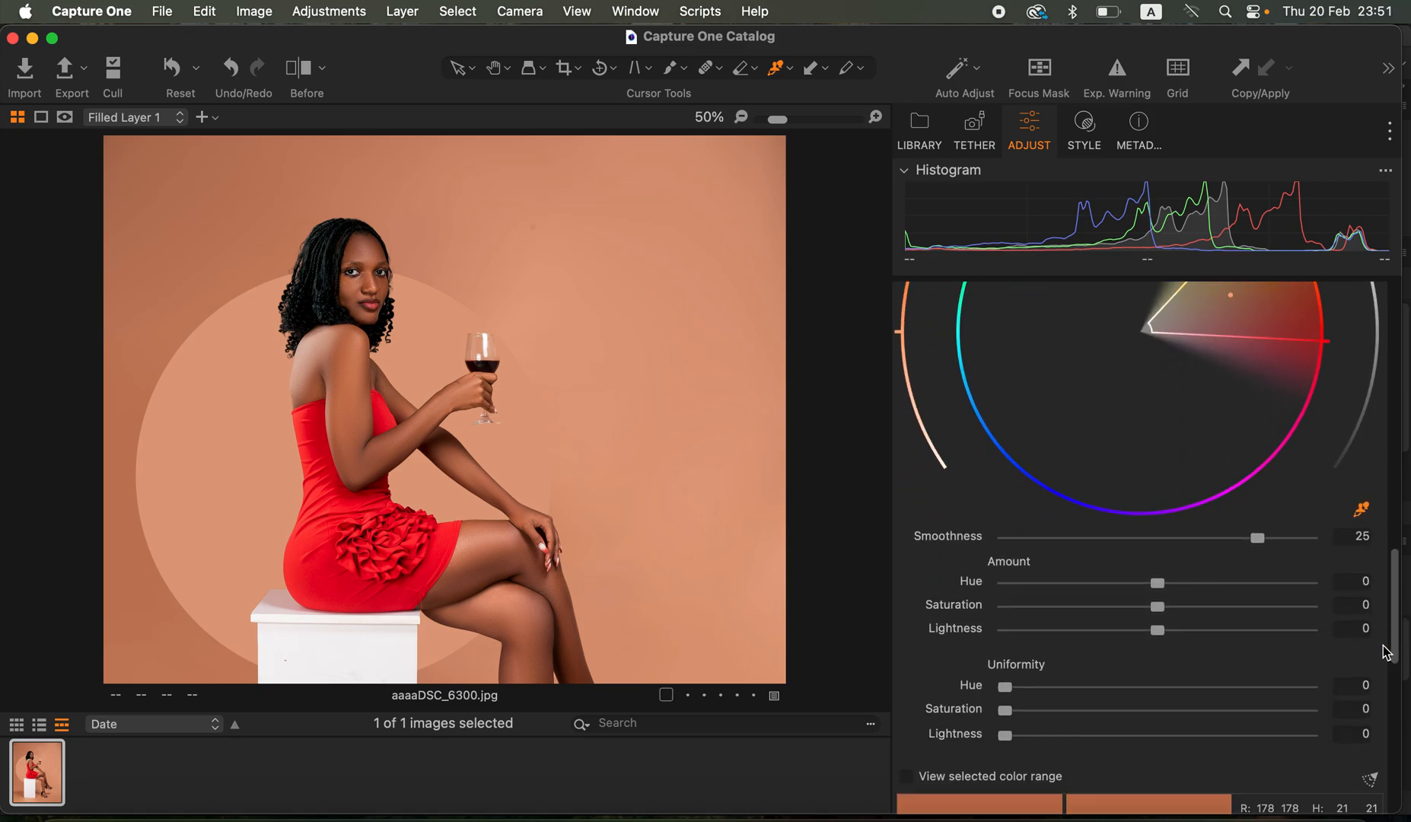
{"action": "left_click_drag", "start_coordinate": [1104, 700], "coordinate": [1218, 708]}
{"action": "left_click_drag", "start_coordinate": [1071, 712], "coordinate": [1254, 694]}
{"action": "left_click_drag", "start_coordinate": [1152, 710], "coordinate": [1221, 723]}
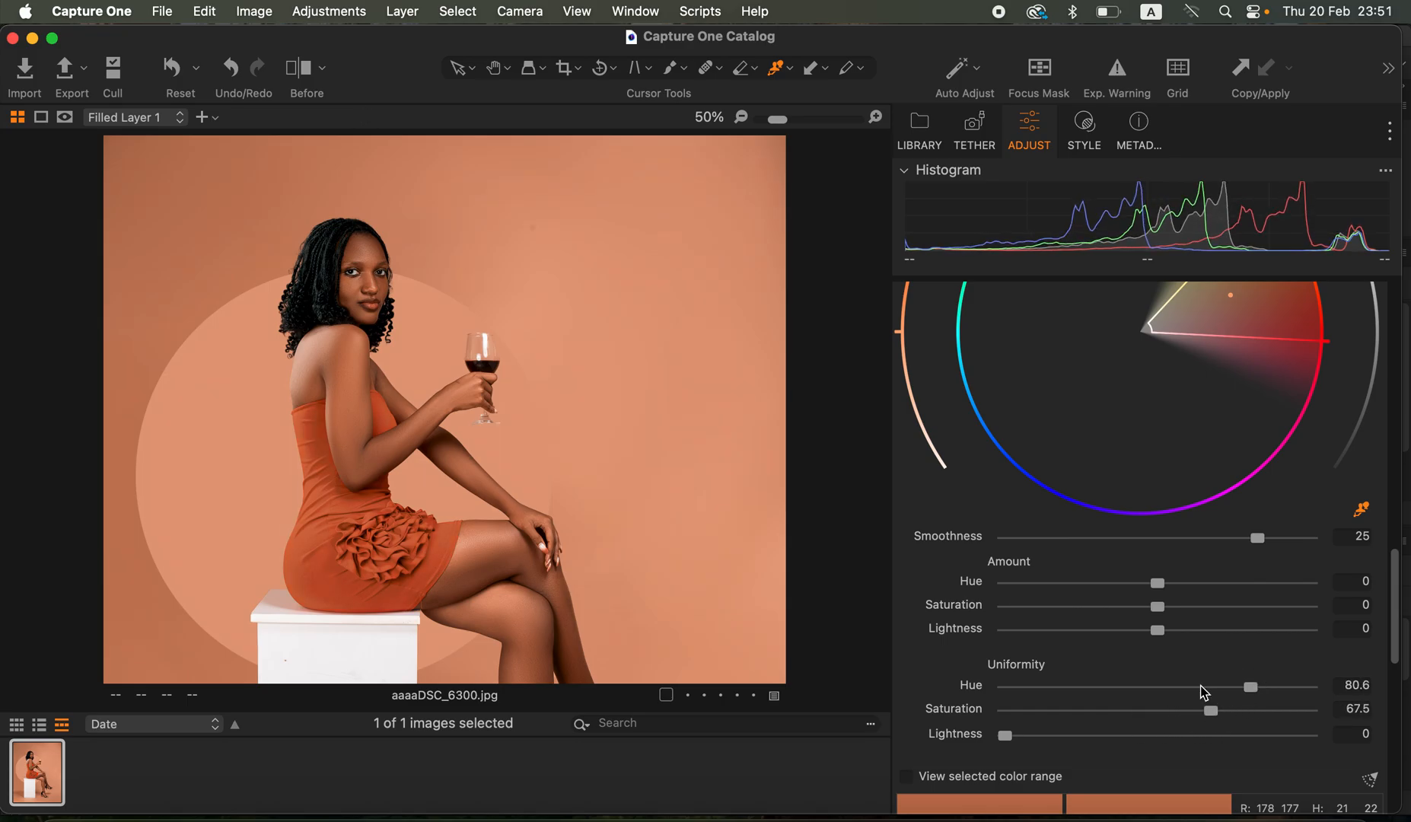
- Fit the whole portrait in view and undo the last Saturation uniformity change
{"action": "key", "text": "super+0"}
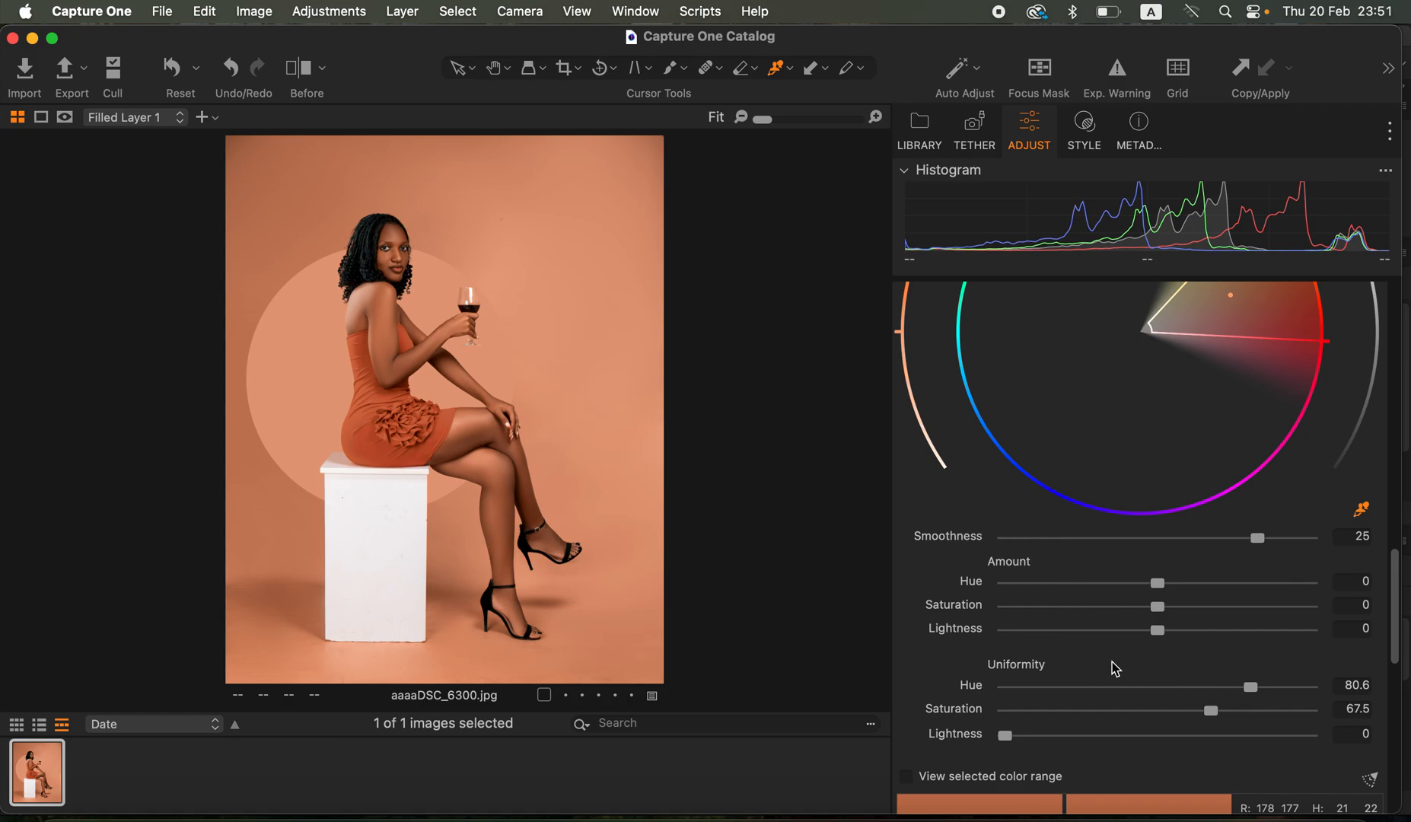
{"action": "key", "text": "super+z"}
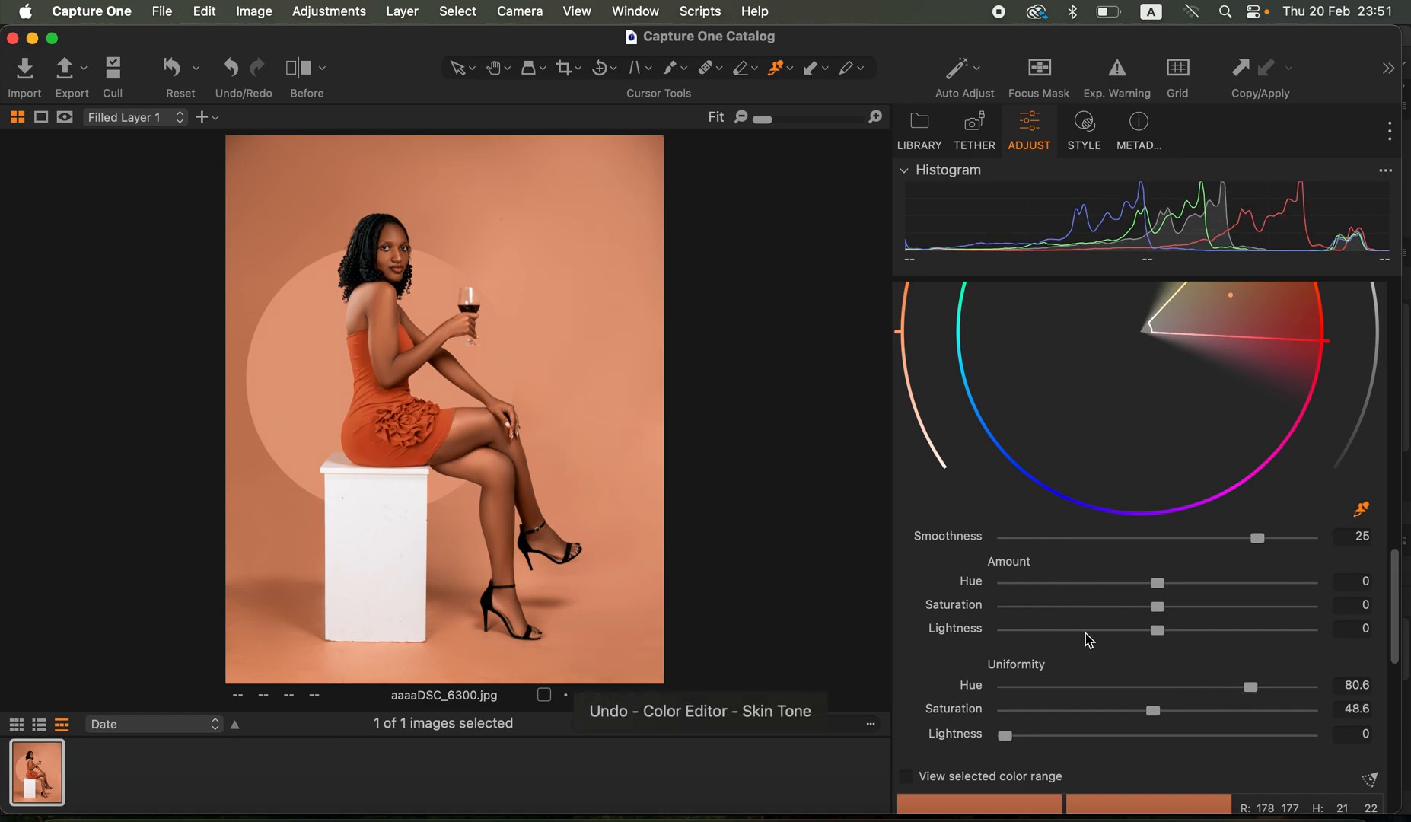
- Undo the remaining Skin Tone Uniformity changes and resample the skin on the woman's upper arm as the reference
{"action": "key", "text": "super+z"}
{"action": "key", "text": "super+z"}
{"action": "key", "text": "super+z"}
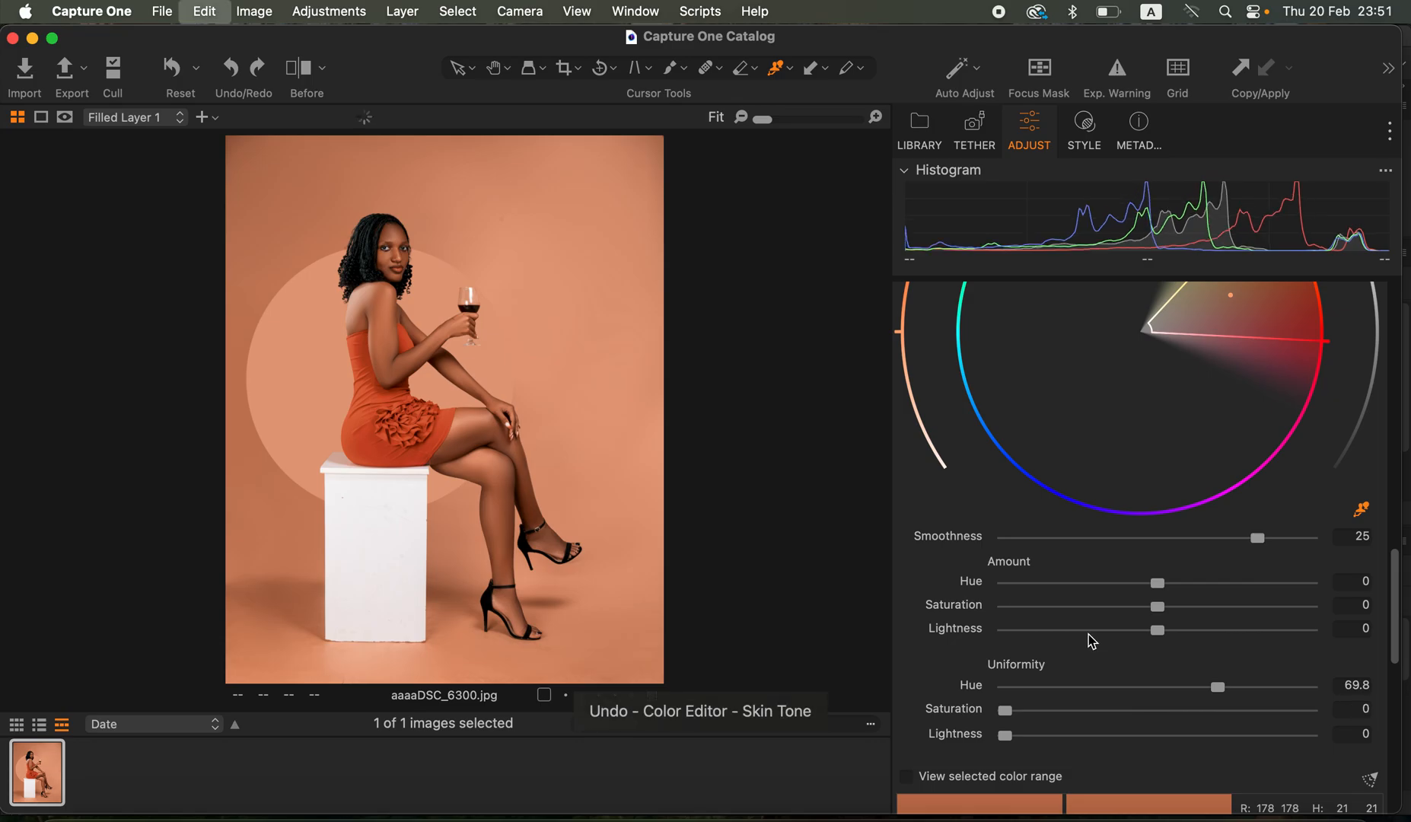
{"action": "key", "text": "super+equal"}
{"action": "key", "text": "super+equal"}
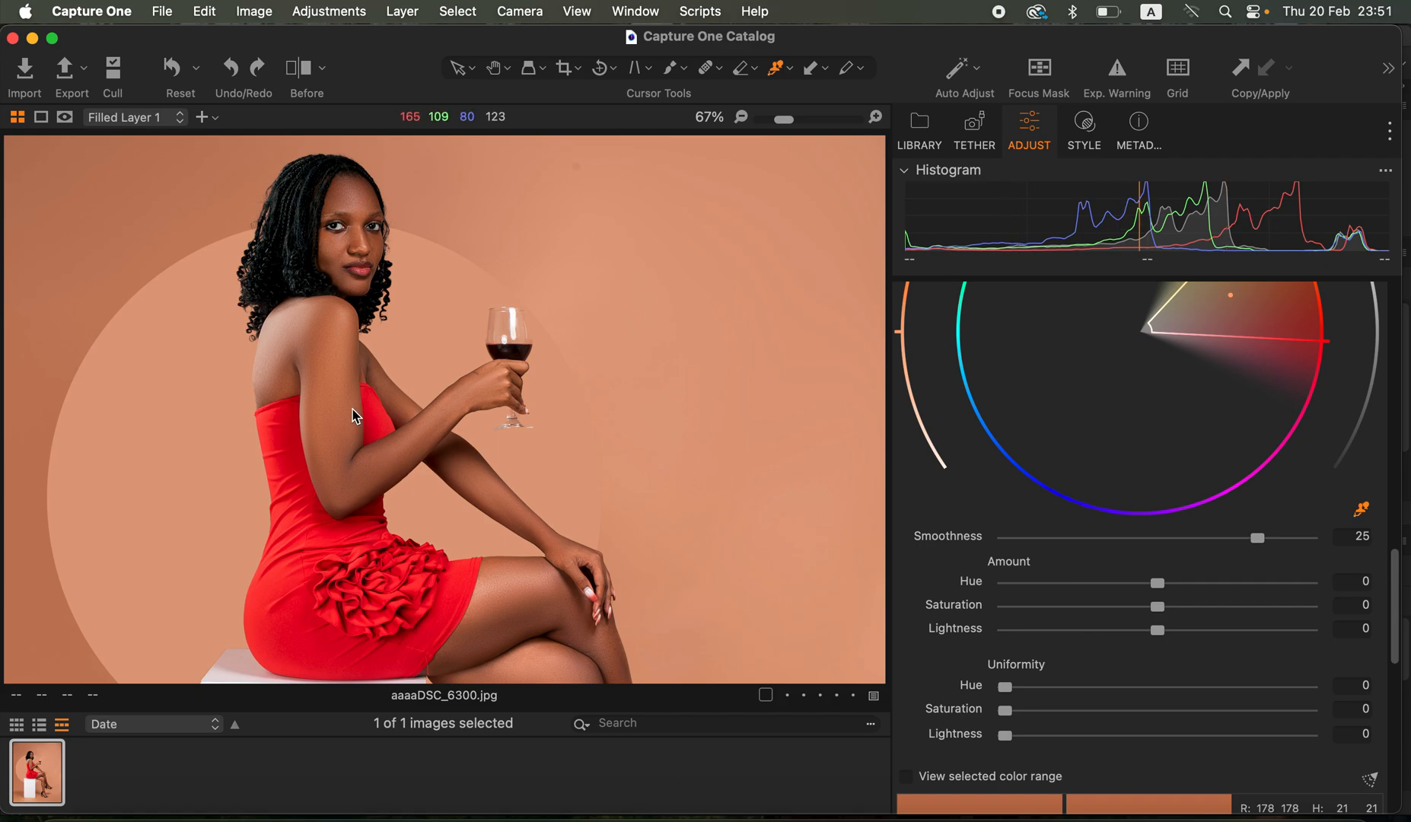
{"action": "left_click", "coordinate": [318, 404]}
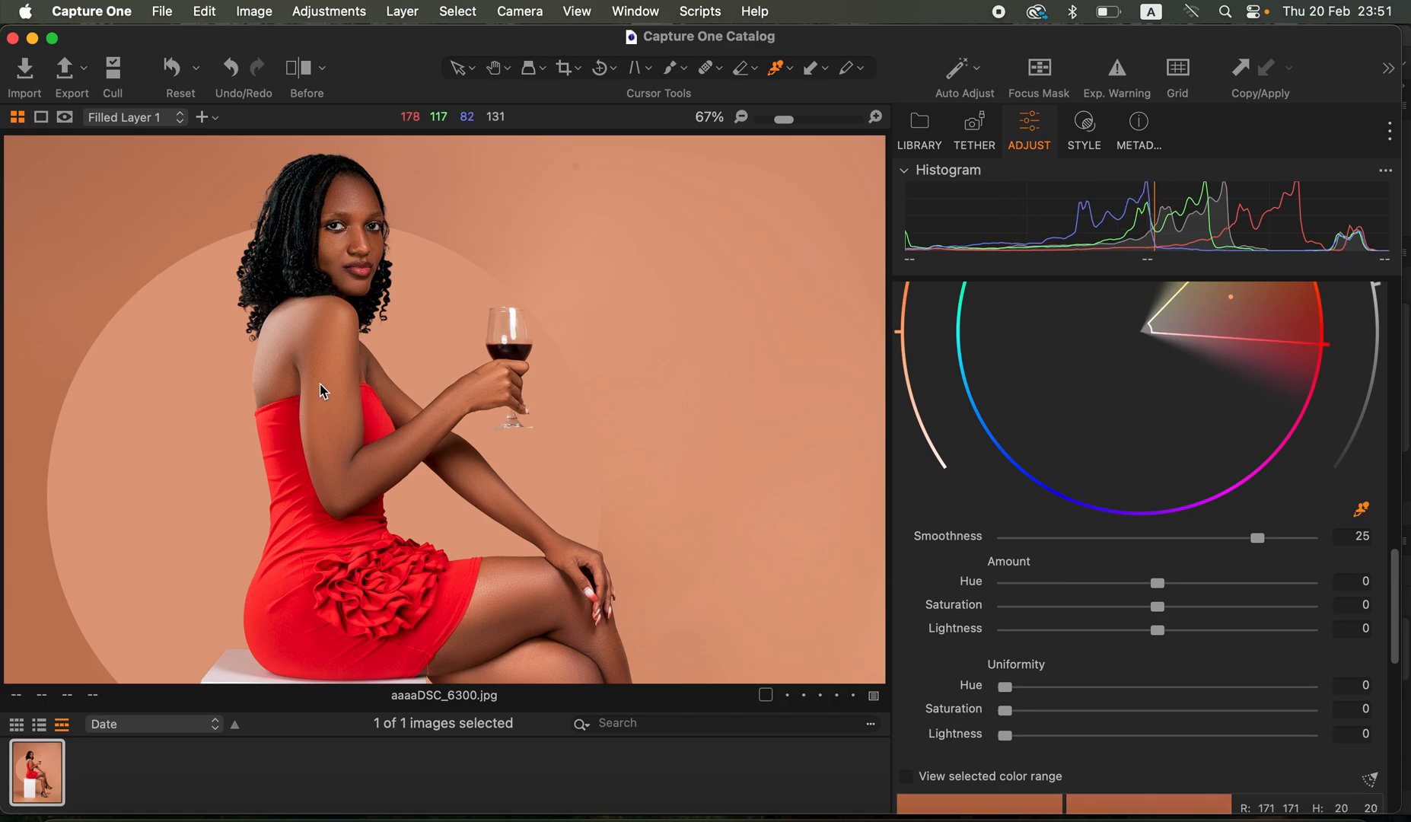
{"action": "left_click", "coordinate": [323, 352]}
- Set the Skin Tone Uniformity to Hue 85.7 and Saturation 95, and the Amount to Hue 0.1 and Saturation 8.7
{"action": "left_click_drag", "start_coordinate": [1153, 687], "coordinate": [1231, 688]}
{"action": "left_click_drag", "start_coordinate": [1083, 711], "coordinate": [1246, 720]}
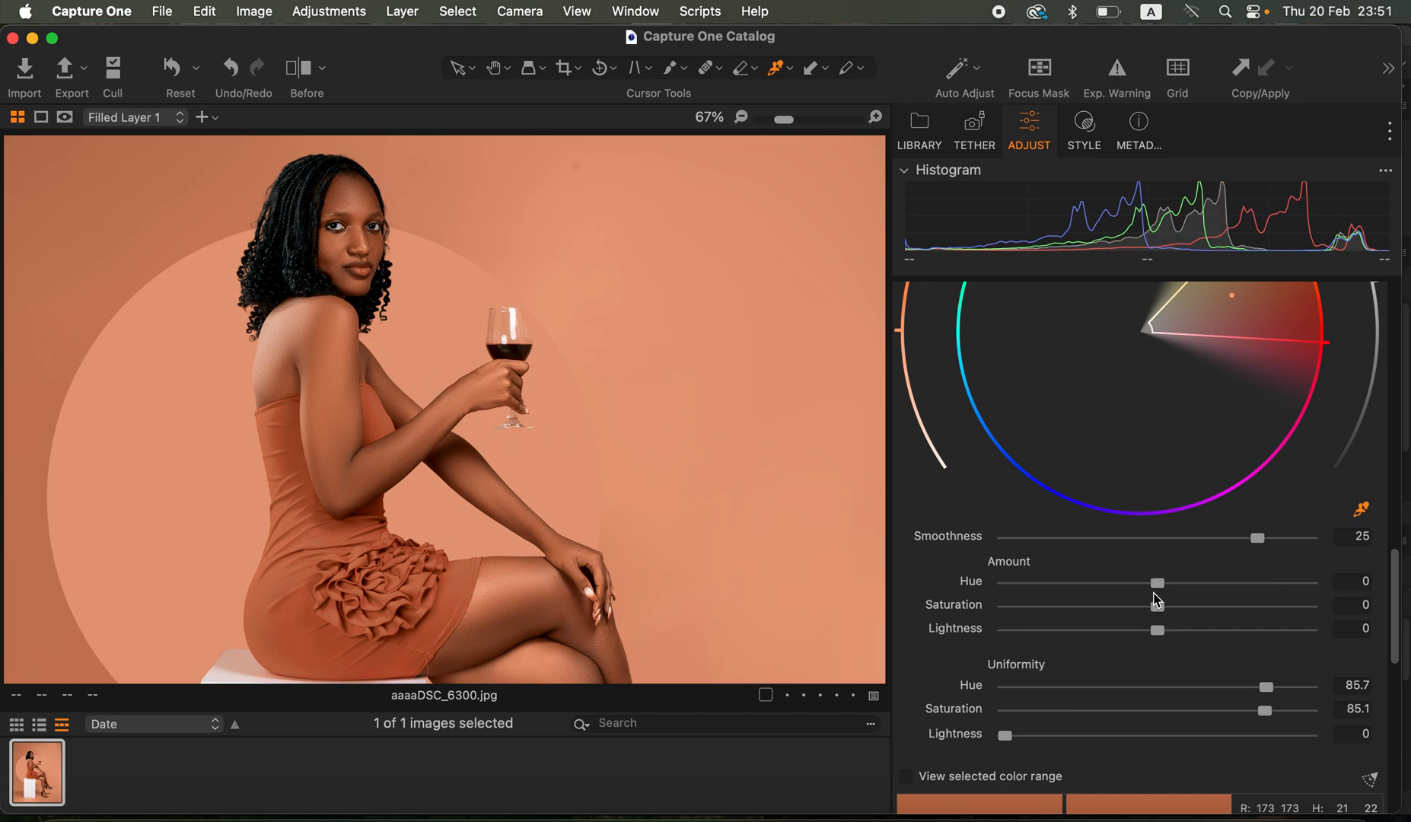
{"action": "mouse_move", "coordinate": [1158, 591]}
{"action": "left_mouse_down"}
{"action": "mouse_move", "coordinate": [1075, 585]}
{"action": "mouse_move", "coordinate": [1219, 598]}
{"action": "mouse_move", "coordinate": [1157, 584]}
{"action": "left_mouse_up"}
{"action": "key", "text": "super+0"}
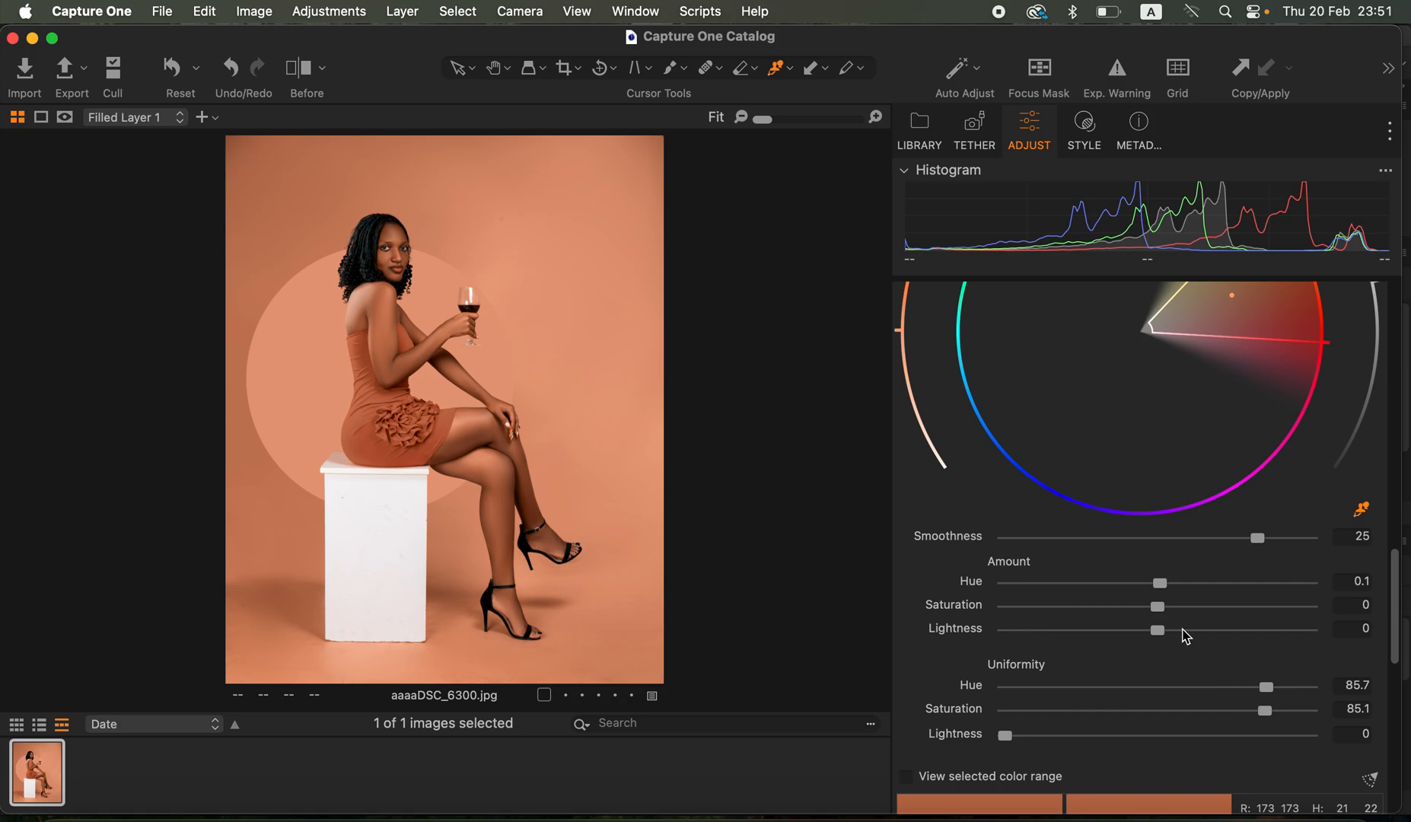
{"action": "mouse_move", "coordinate": [1183, 616]}
{"action": "left_mouse_down"}
{"action": "mouse_move", "coordinate": [1200, 607]}
{"action": "mouse_move", "coordinate": [1204, 620]}
{"action": "left_mouse_up"}
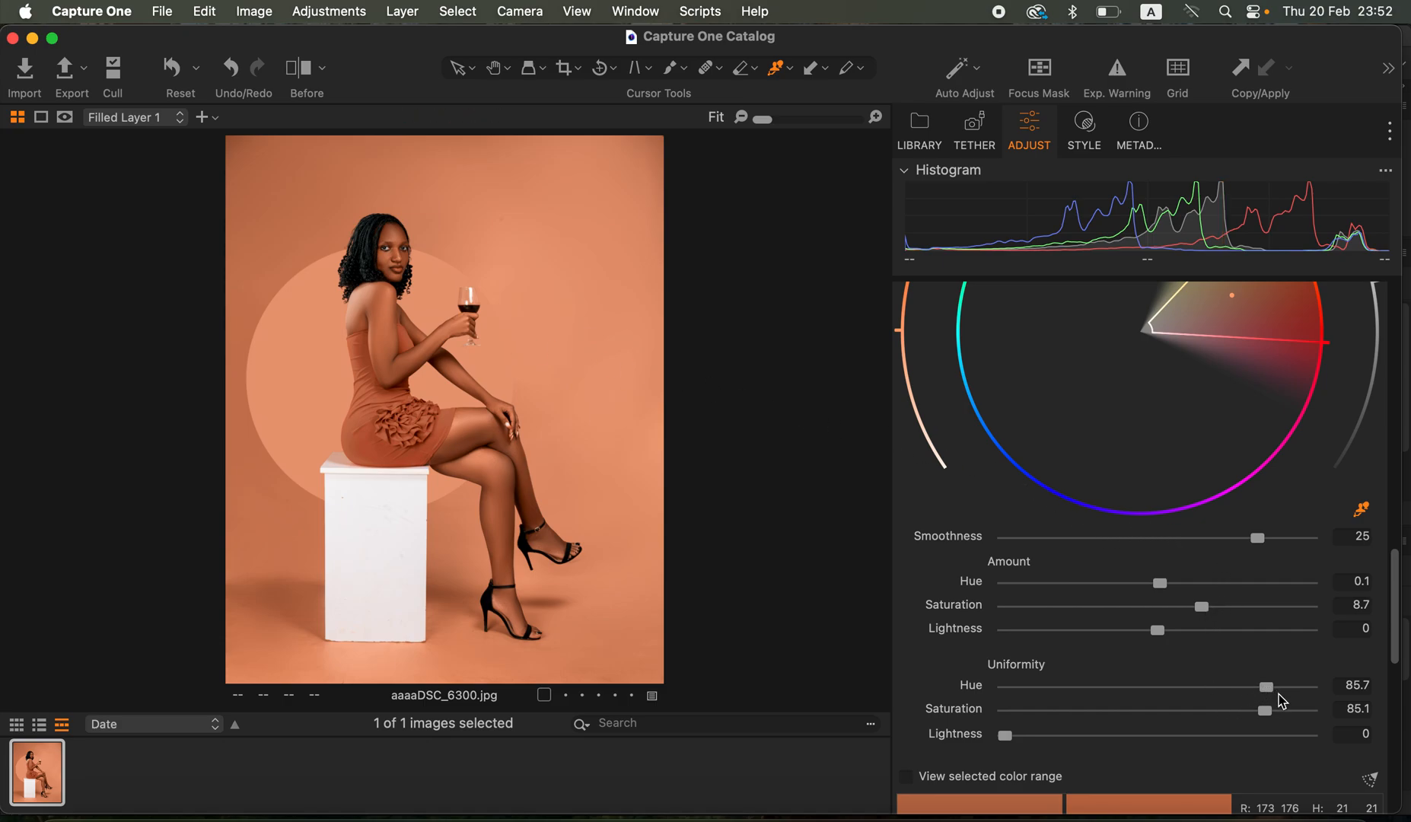
{"action": "left_click_drag", "start_coordinate": [1285, 715], "coordinate": [1295, 711]}
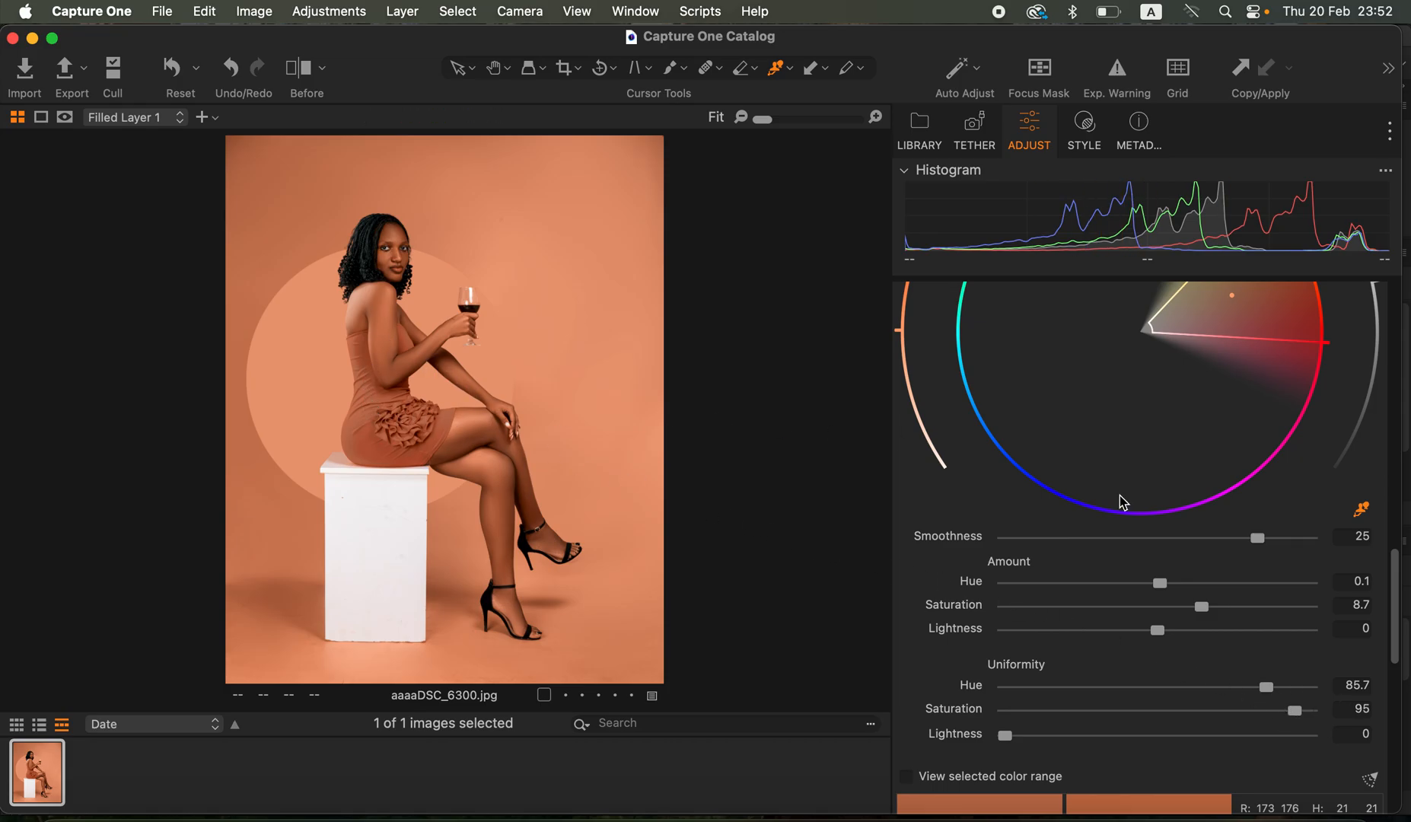
- Remove the dress from the filled layer's mask with the Magic Eraser, covering the bodice, skirt and ruffles
{"action": "left_click_drag", "start_coordinate": [1399, 591], "coordinate": [1394, 375]}
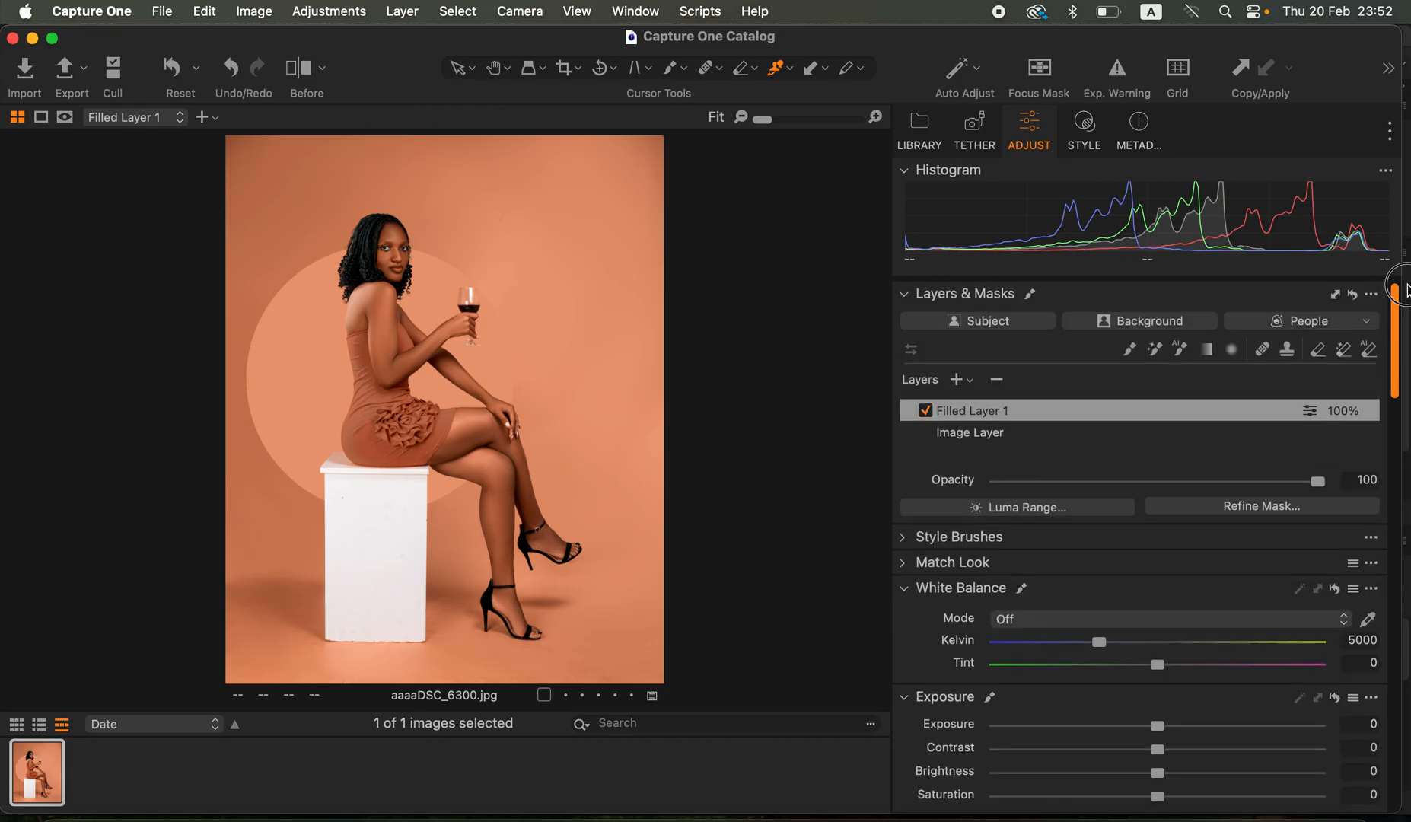
{"action": "left_click", "coordinate": [1345, 356]}
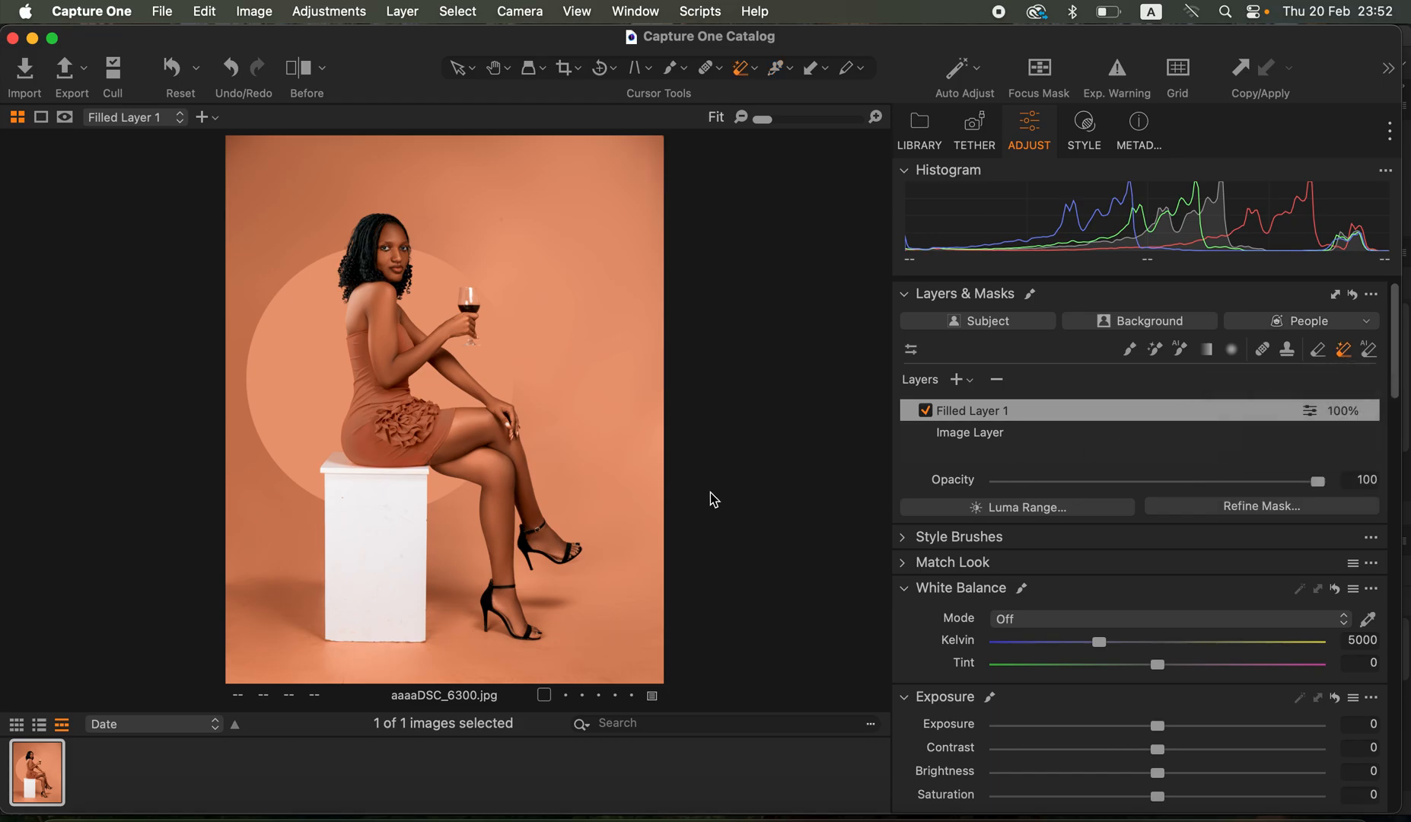
{"action": "key", "text": "super+equal"}
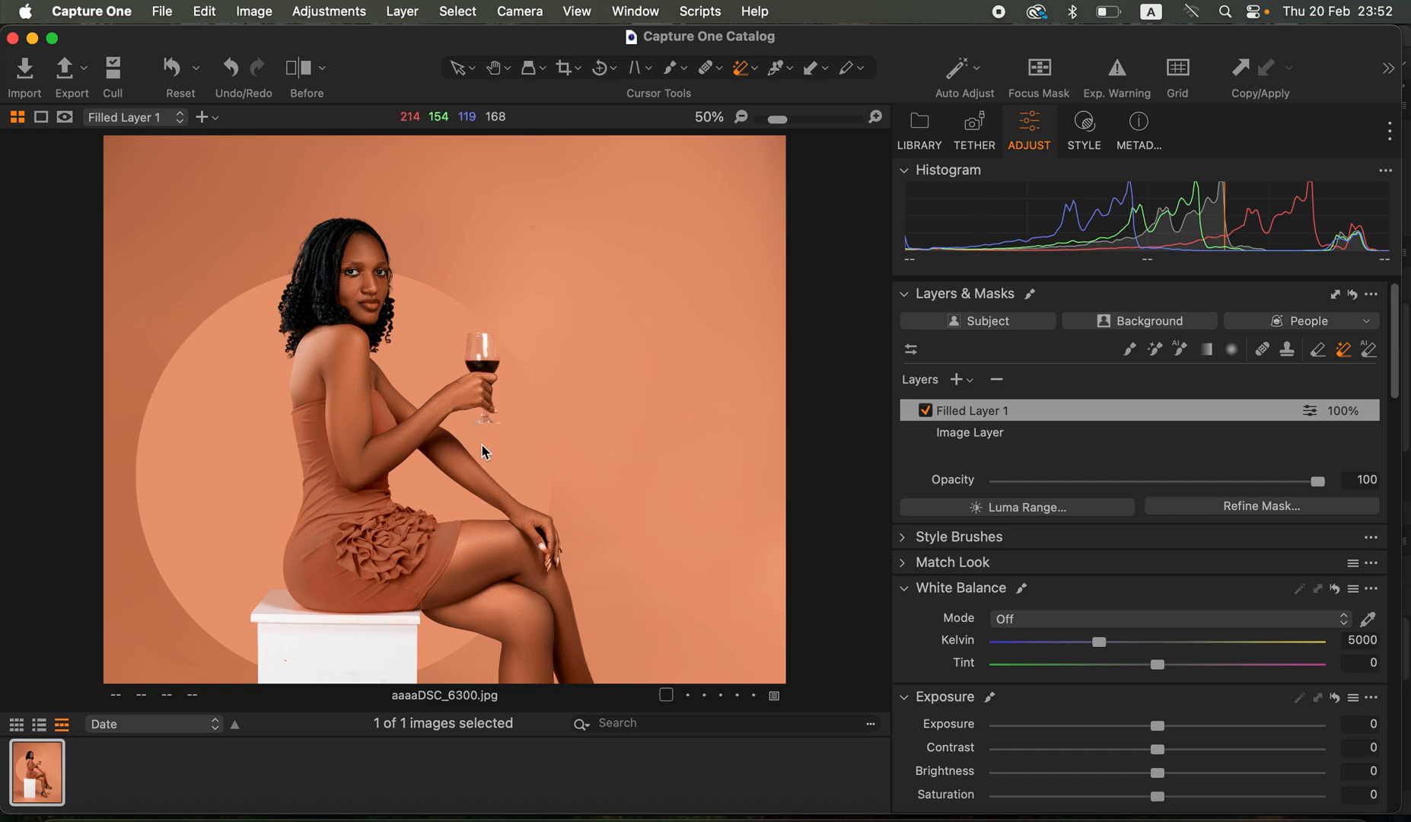
{"action": "scroll", "coordinate": [488, 318], "scroll_direction": "down", "scroll_amount": 5}
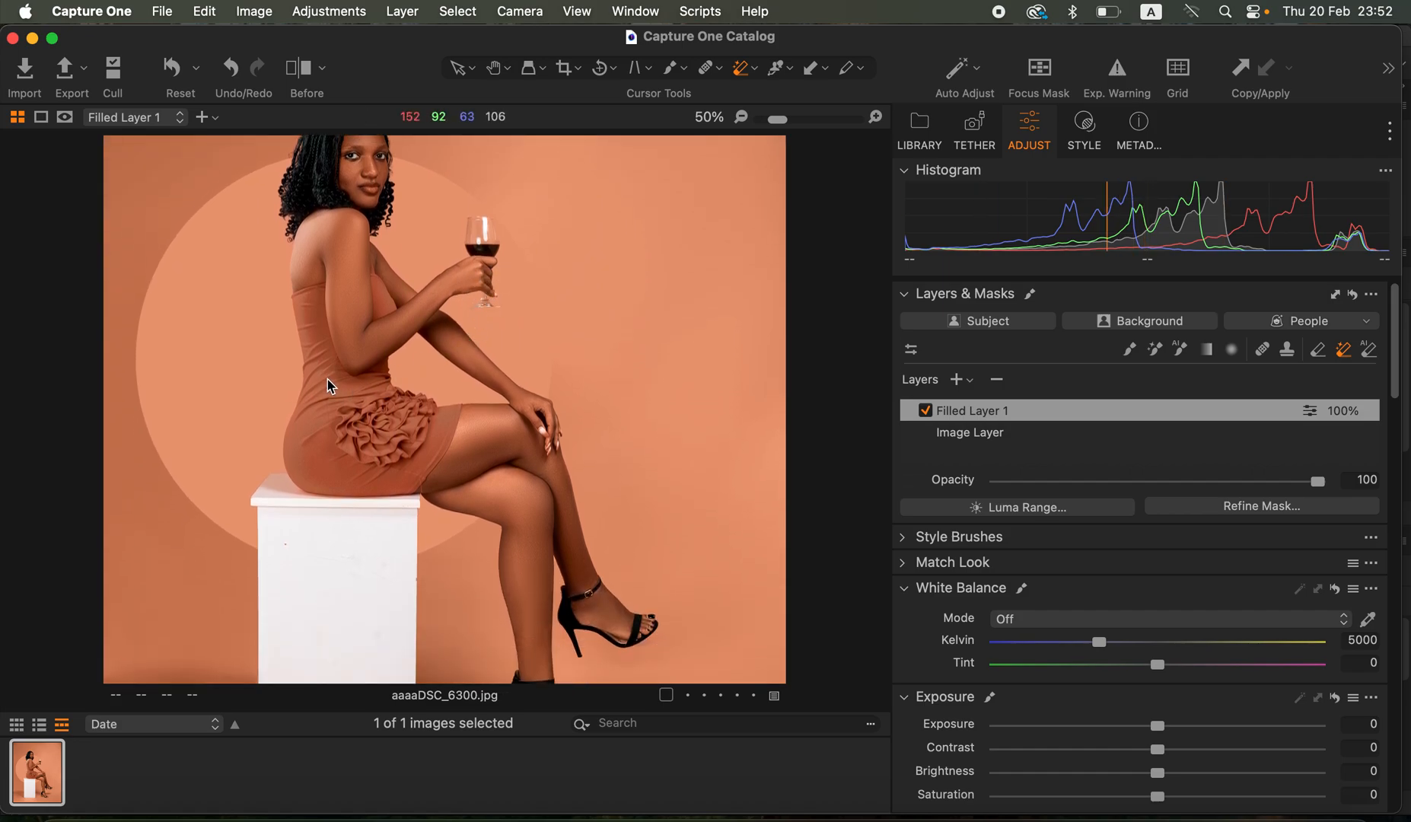
{"action": "mouse_move", "coordinate": [321, 369]}
{"action": "left_mouse_down"}
{"action": "mouse_move", "coordinate": [361, 475]}
{"action": "mouse_move", "coordinate": [322, 372]}
{"action": "mouse_move", "coordinate": [314, 415]}
{"action": "left_mouse_up"}
{"action": "left_click", "coordinate": [388, 421]}
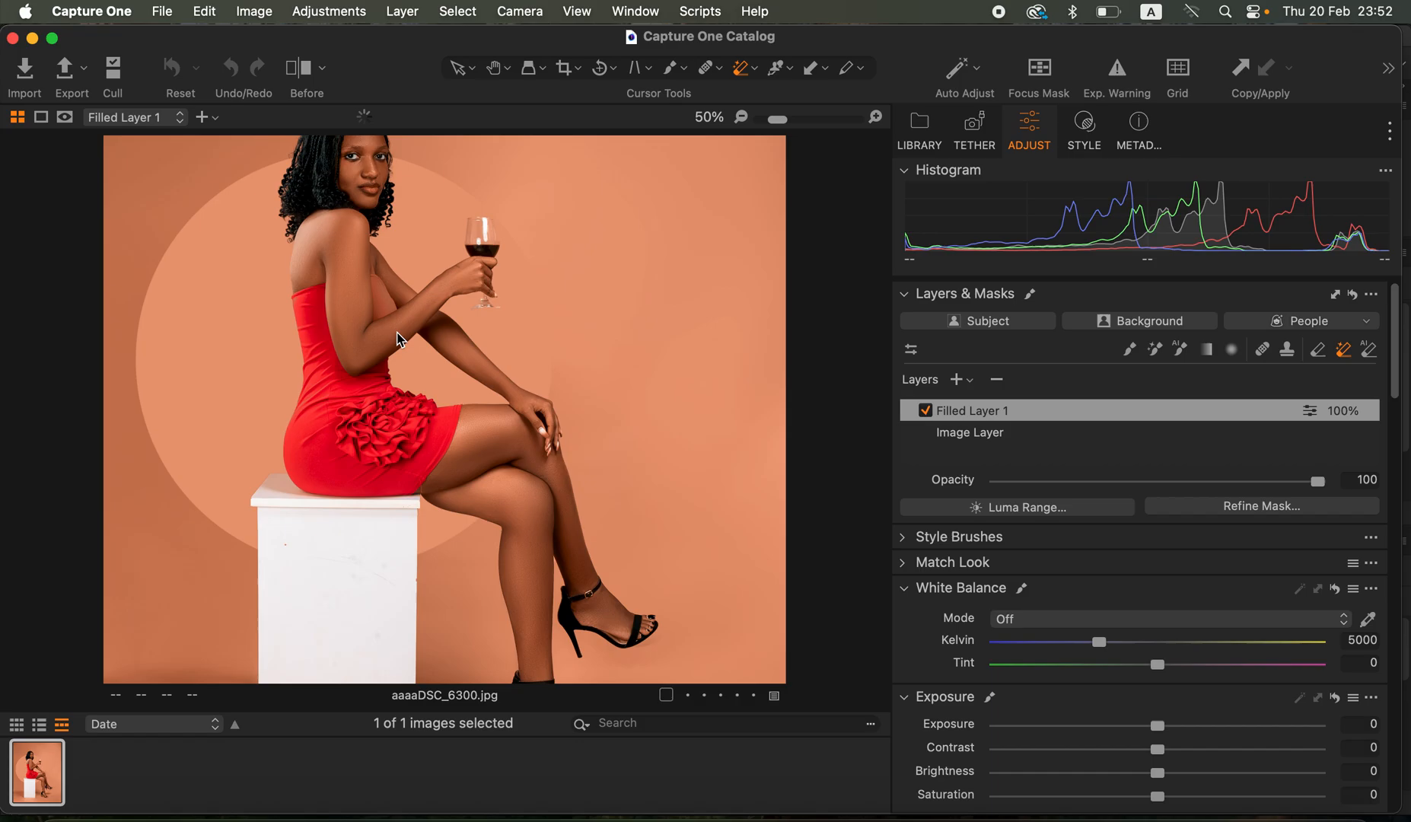
{"action": "left_click_drag", "start_coordinate": [386, 292], "coordinate": [385, 302]}
{"action": "left_click", "coordinate": [316, 339]}
{"action": "left_click", "coordinate": [410, 417]}
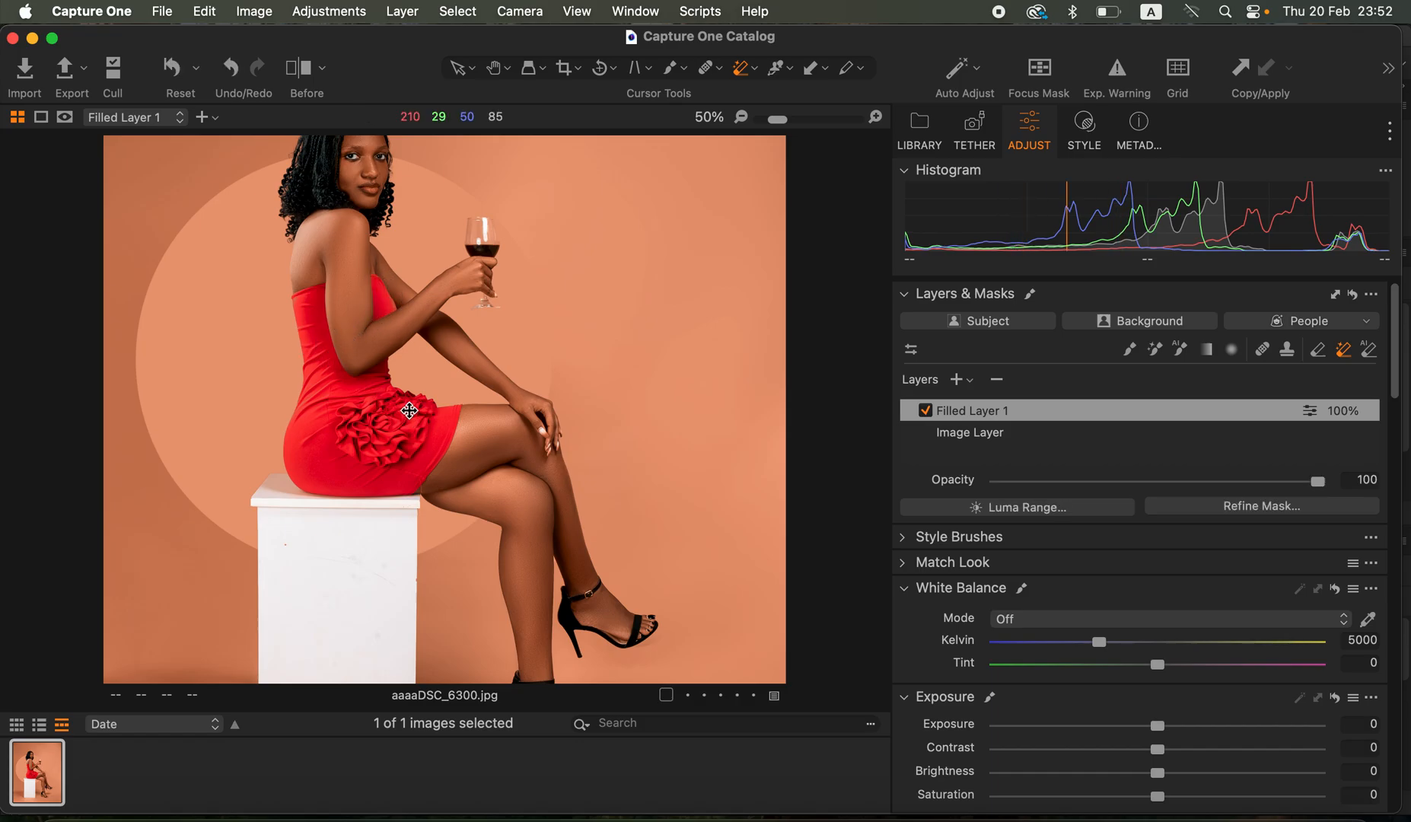
- Examine the dress's ruffles, bodice and hem up close for areas still affected by the skin-tone adjustment
{"action": "scroll", "coordinate": [409, 411], "scroll_direction": "up", "scroll_amount": 2}
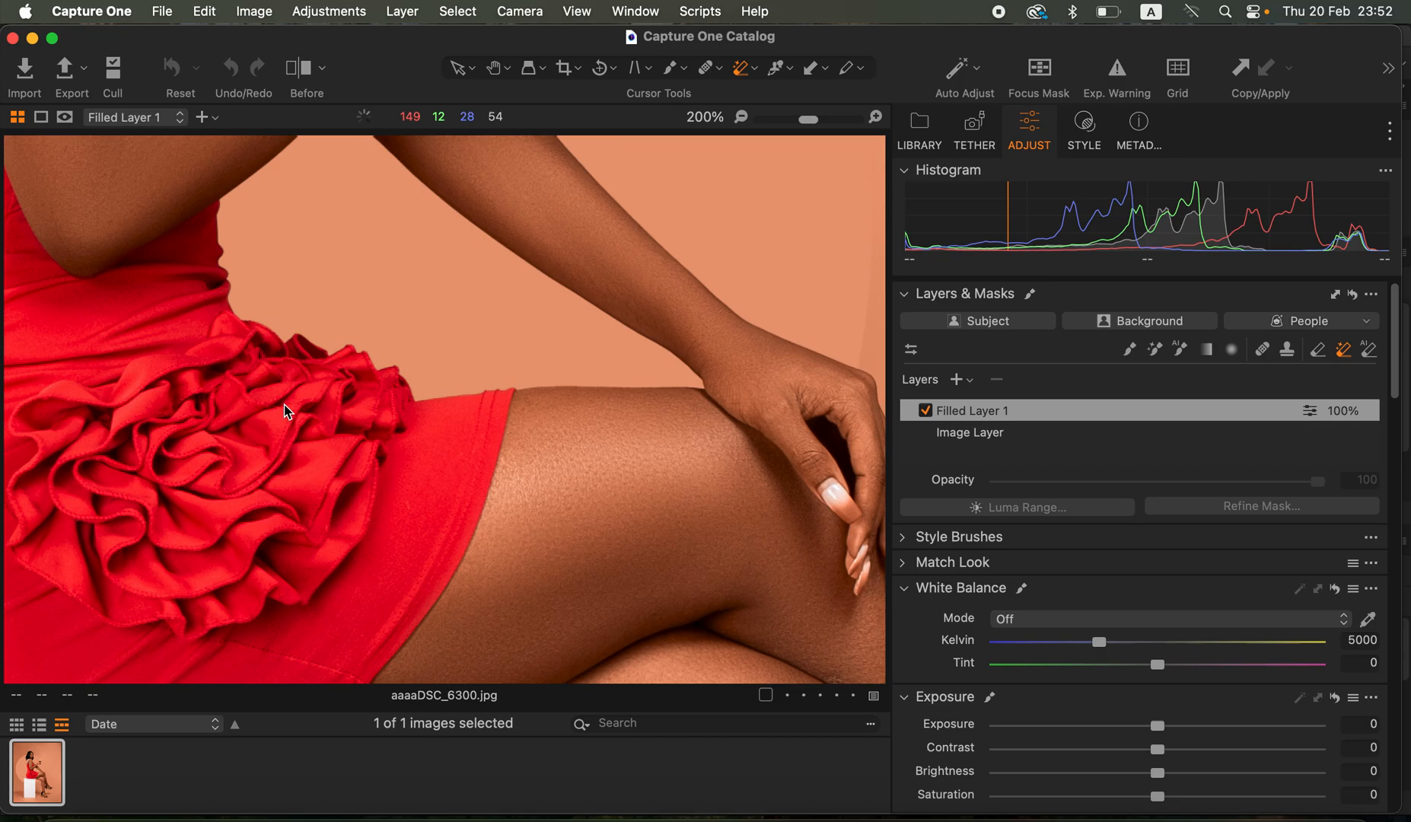
{"action": "scroll", "coordinate": [441, 337], "scroll_direction": "up", "scroll_amount": 5}
{"action": "scroll", "coordinate": [441, 337], "scroll_direction": "left", "scroll_amount": 7}
{"action": "scroll", "coordinate": [453, 407], "scroll_direction": "up", "scroll_amount": 5}
{"action": "scroll", "coordinate": [453, 407], "scroll_direction": "left", "scroll_amount": 2}
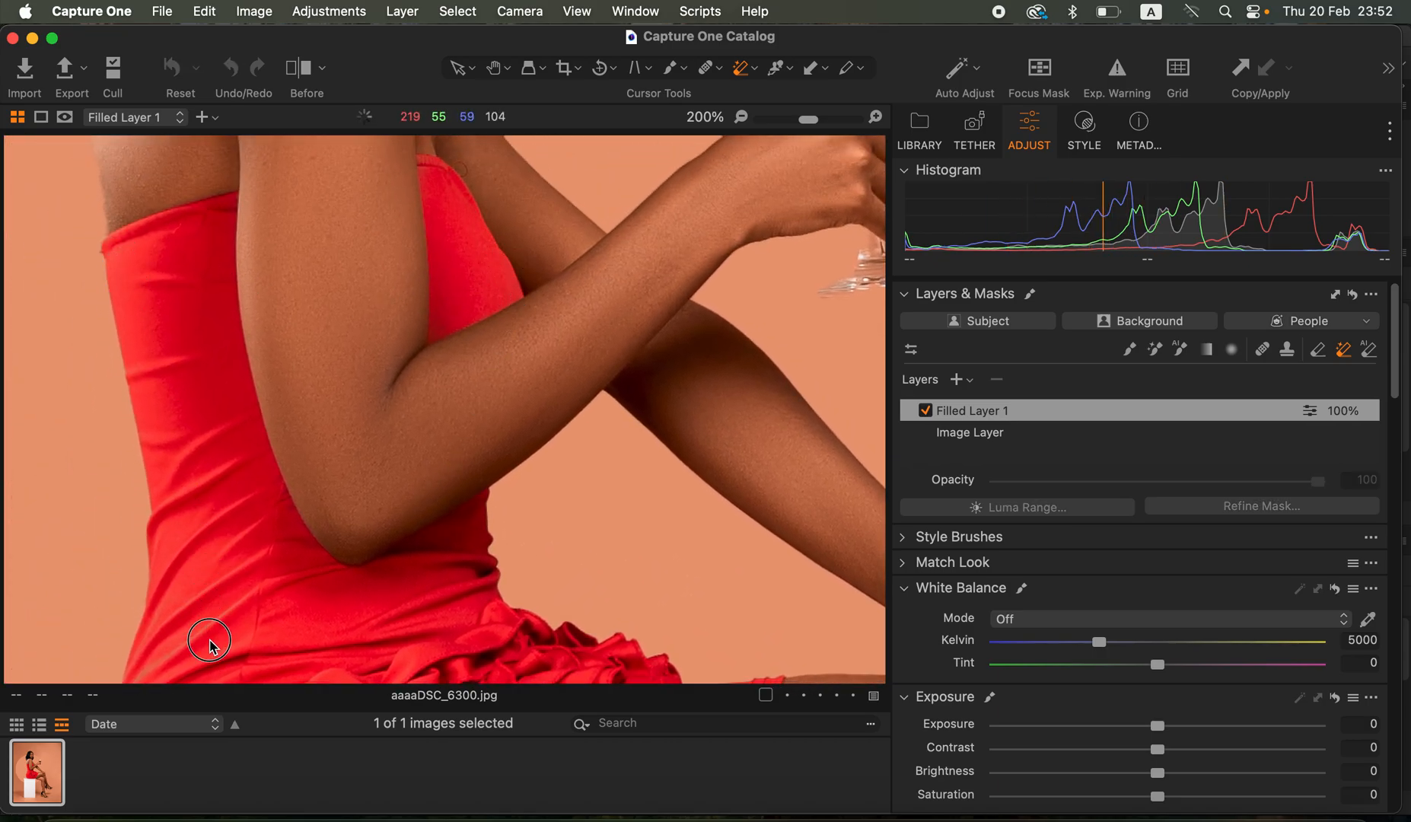
{"action": "scroll", "coordinate": [502, 420], "scroll_direction": "down", "scroll_amount": 2}
{"action": "scroll", "coordinate": [502, 419], "scroll_direction": "down", "scroll_amount": 5}
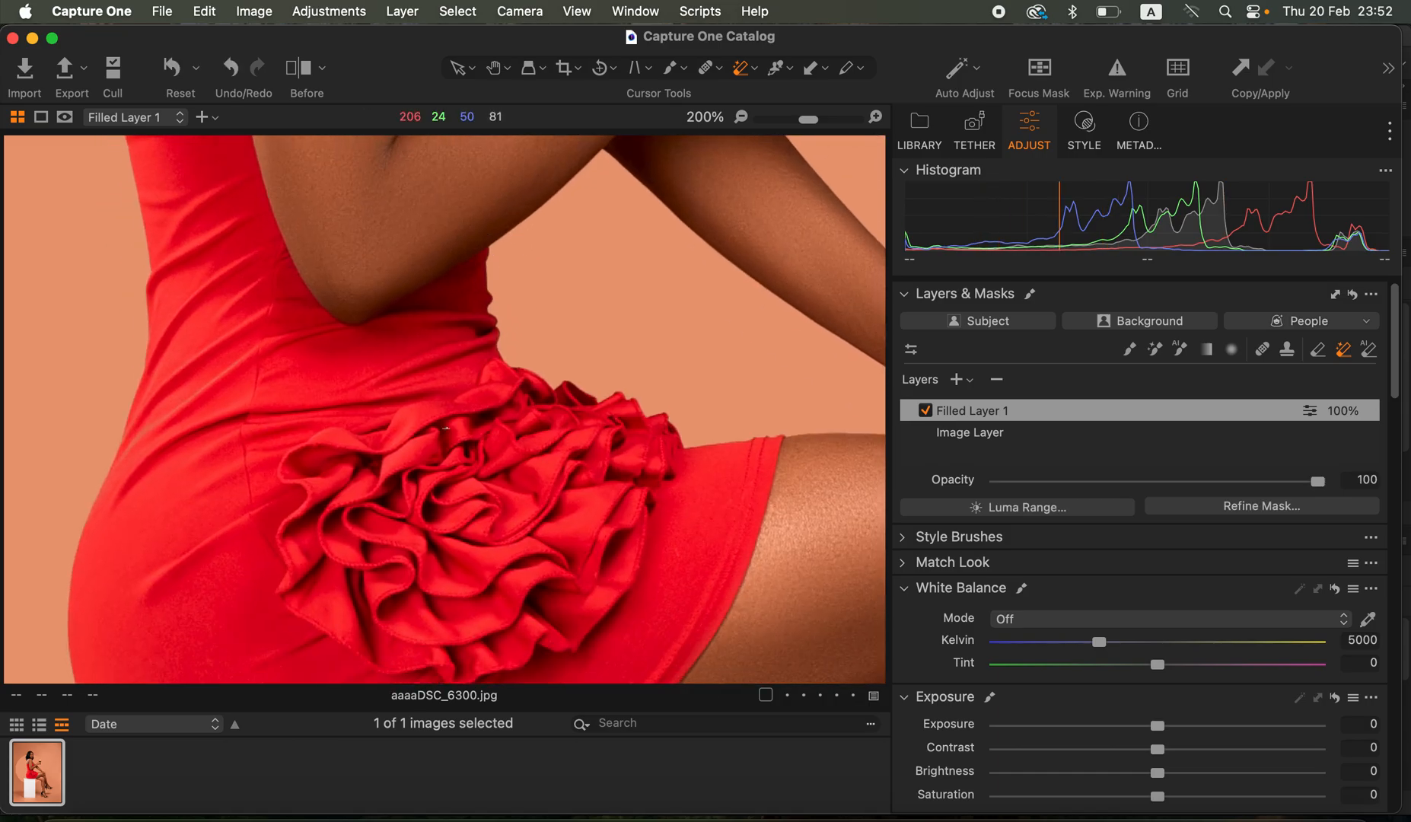
{"action": "key", "text": "super+minus"}
{"action": "key", "text": "super+minus"}
{"action": "key", "text": "super+minus"}
{"action": "key", "text": "super+minus"}
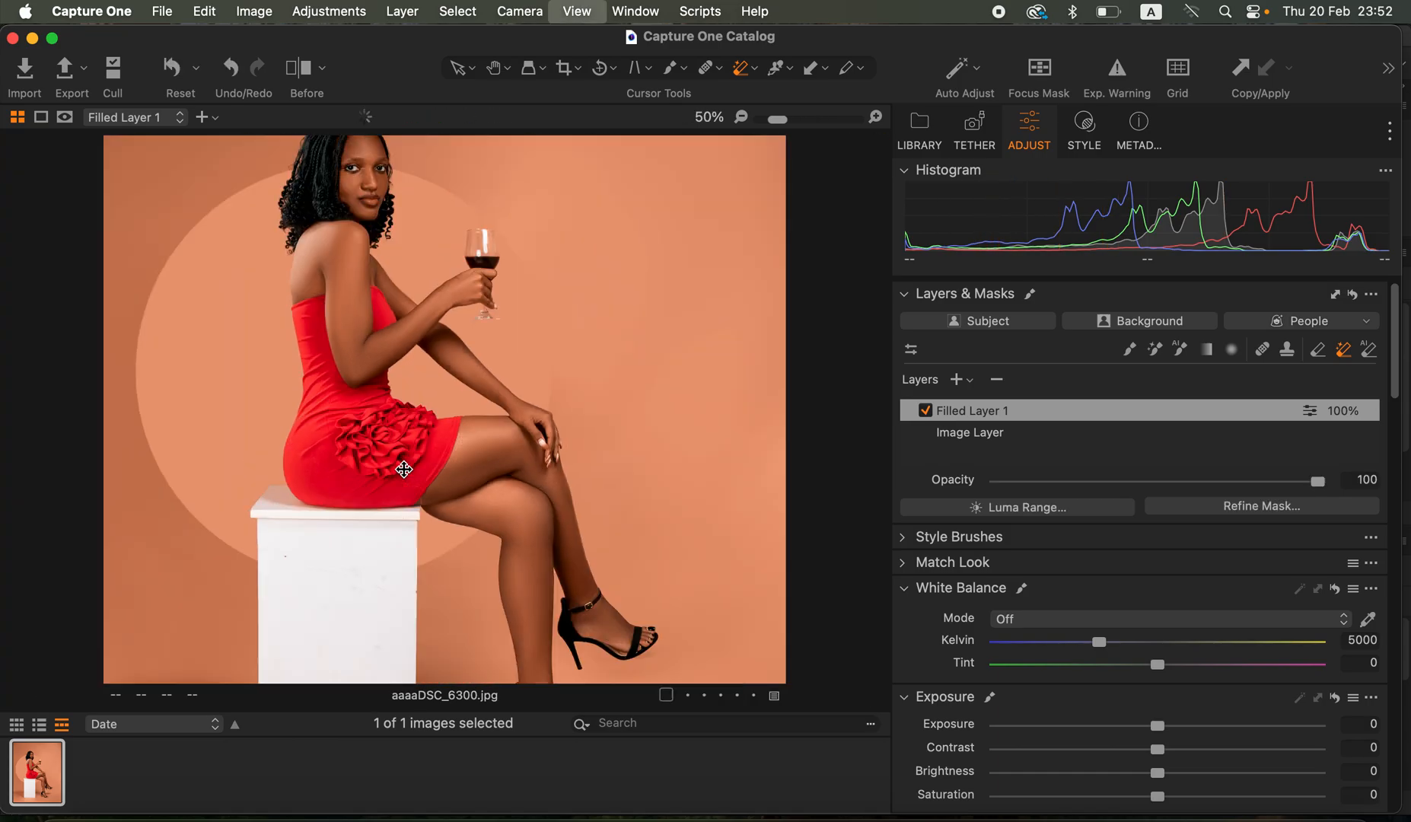
{"action": "key", "text": "super+equal"}
{"action": "key", "text": "super+equal"}
{"action": "key", "text": "super+equal"}
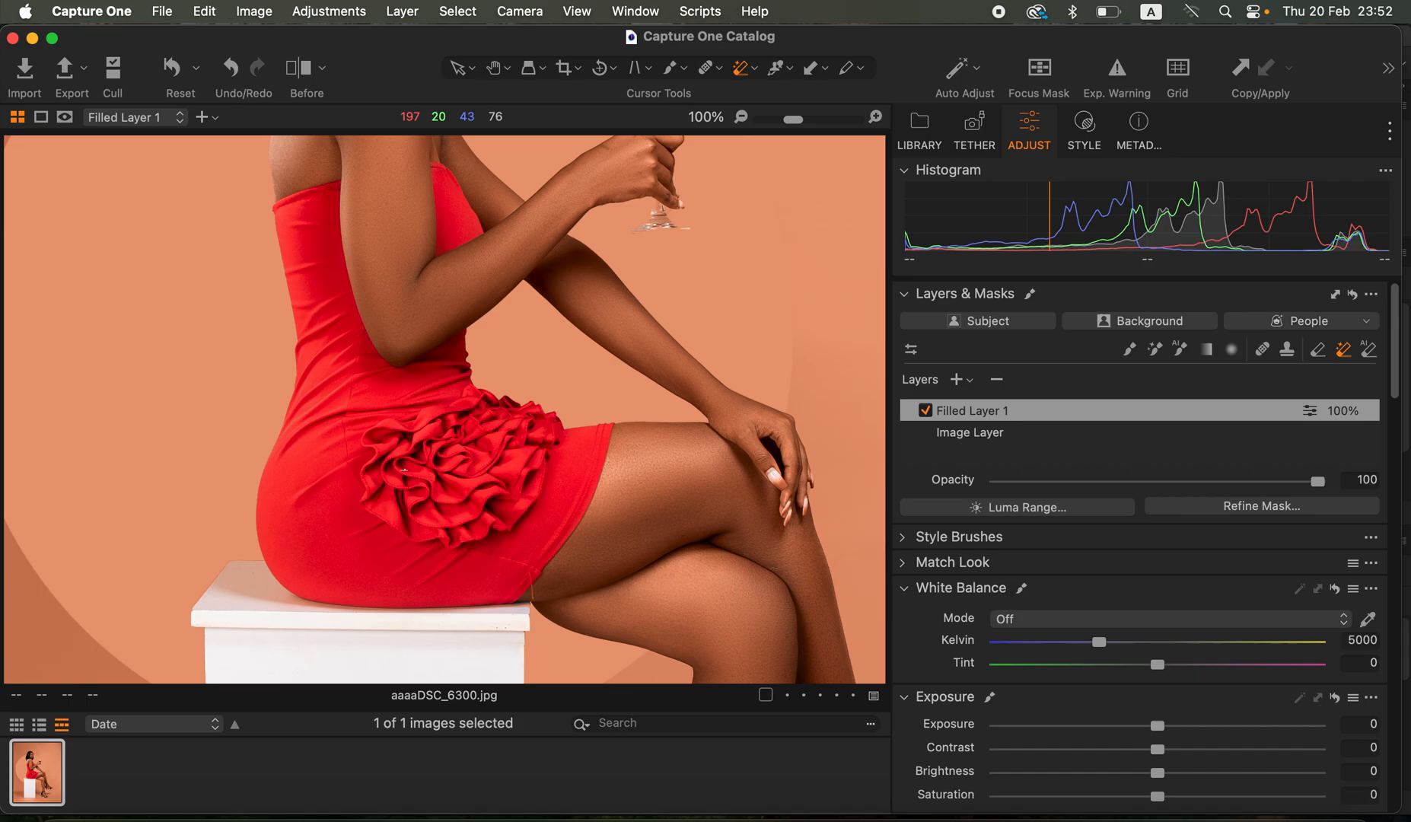
- Erase the filled layer's mask over the woman's lips and the fingernails of the hand on her knee
{"action": "left_click", "coordinate": [1318, 350]}
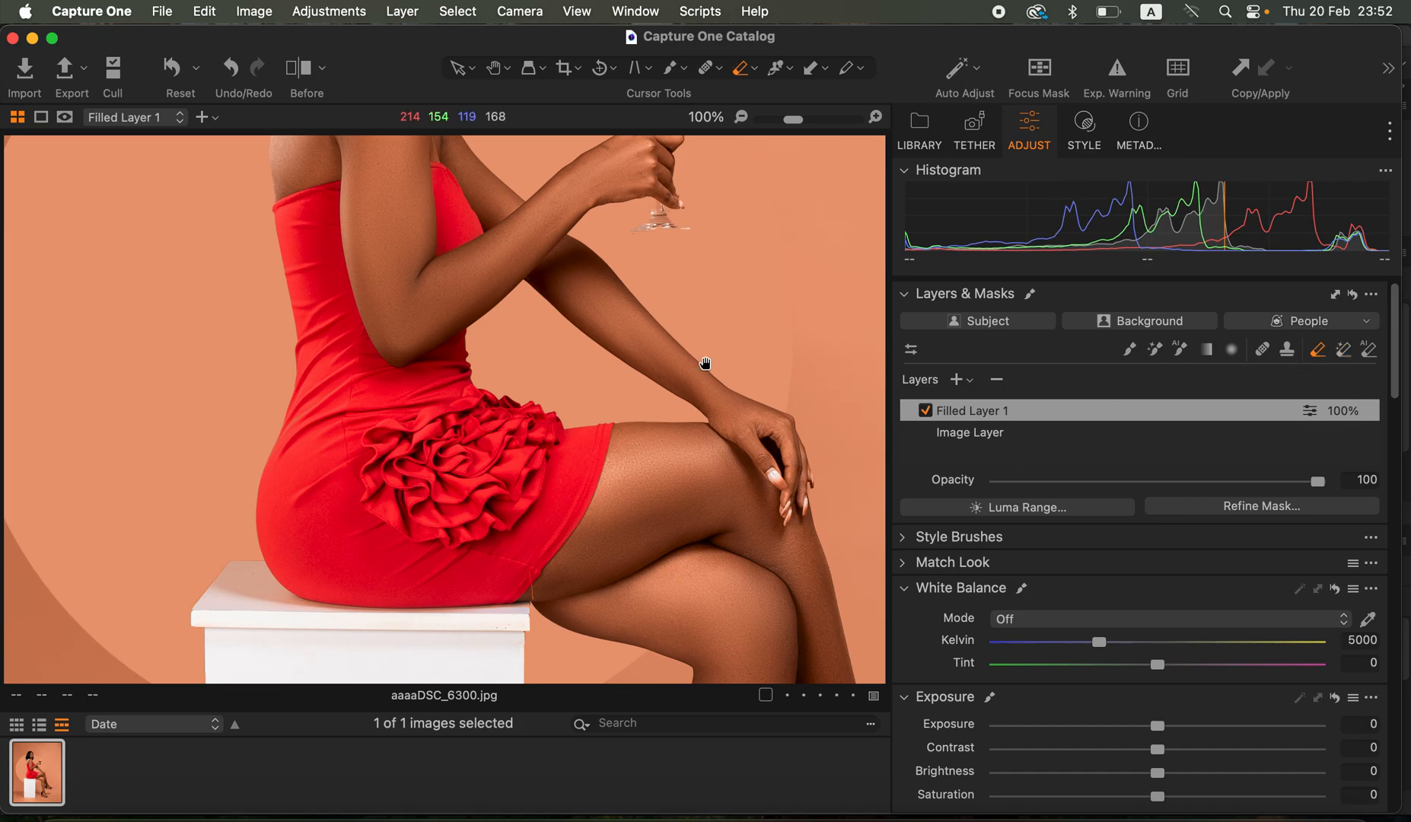
{"action": "scroll", "coordinate": [598, 280], "scroll_direction": "up", "scroll_amount": 8}
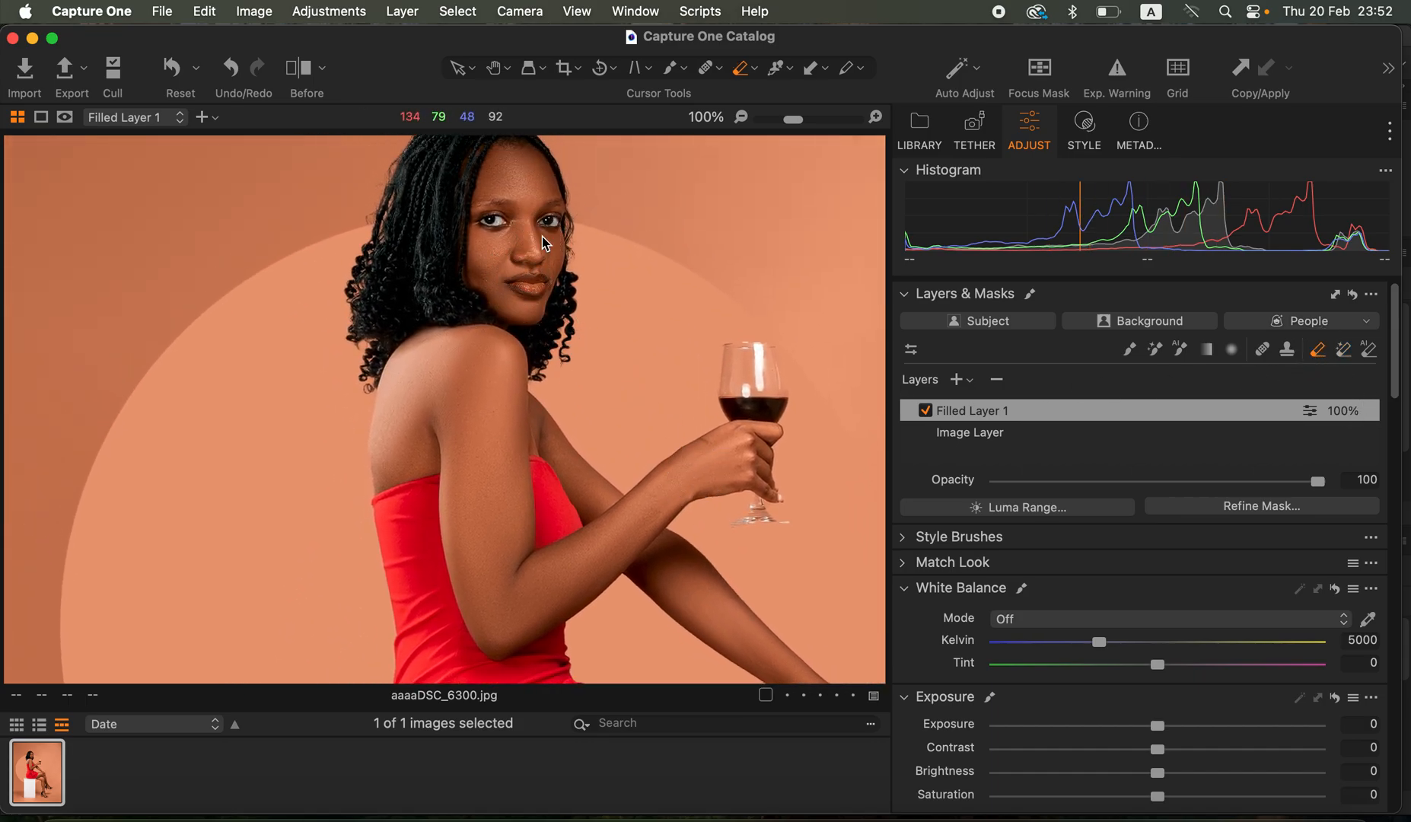
{"action": "mouse_move", "coordinate": [536, 280]}
{"action": "left_mouse_down"}
{"action": "mouse_move", "coordinate": [523, 284]}
{"action": "mouse_move", "coordinate": [539, 281]}
{"action": "left_mouse_up"}
{"action": "scroll", "coordinate": [749, 476], "scroll_direction": "down", "scroll_amount": 10}
{"action": "mouse_move", "coordinate": [766, 454]}
{"action": "left_mouse_down"}
{"action": "mouse_move", "coordinate": [773, 489]}
{"action": "mouse_move", "coordinate": [792, 477]}
{"action": "mouse_move", "coordinate": [769, 482]}
{"action": "left_mouse_up"}
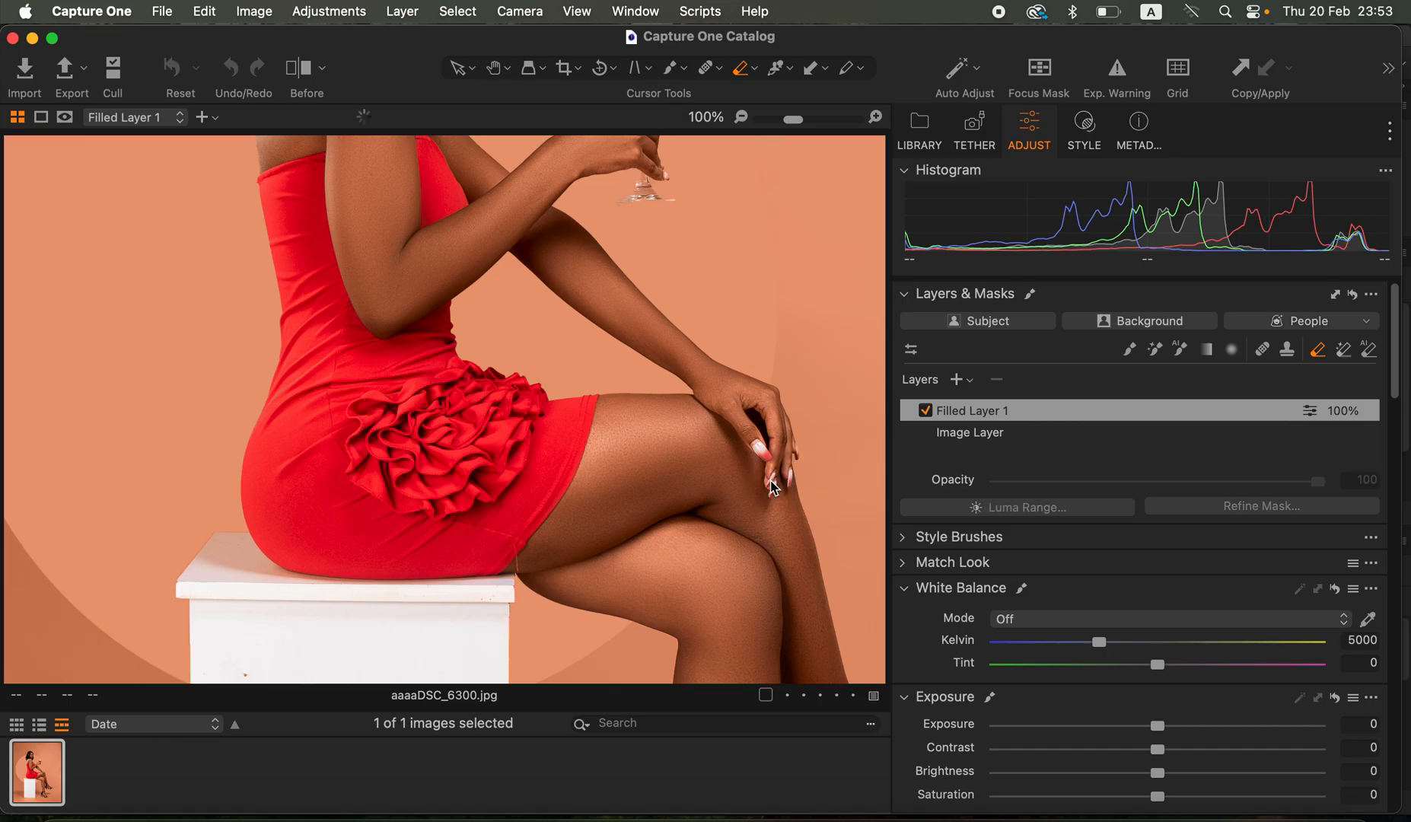
{"action": "key", "text": "super+0"}
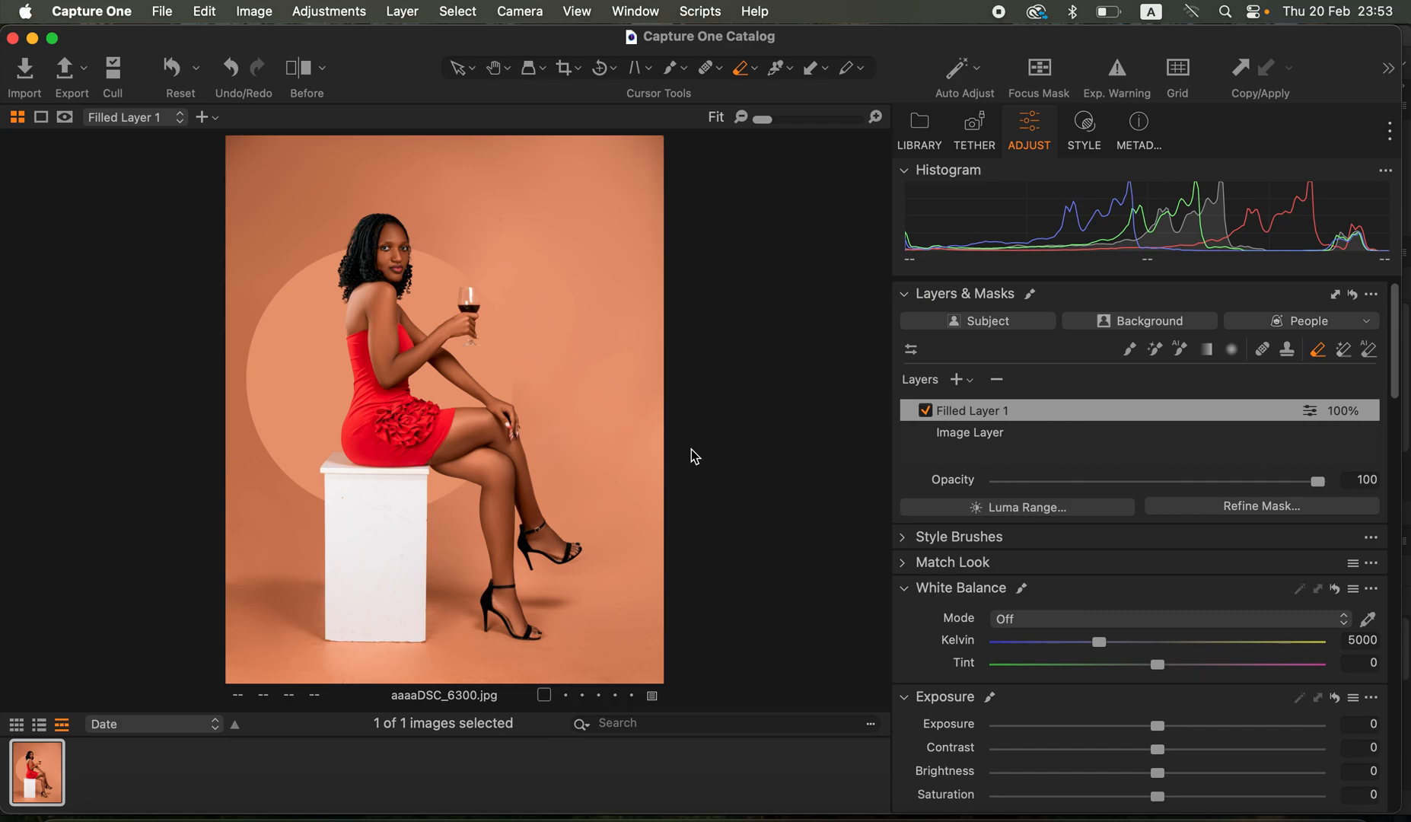
- Compare the portrait before and after the adjustments with the split view, moving the divider to show only the after version
{"action": "left_click", "coordinate": [298, 68]}
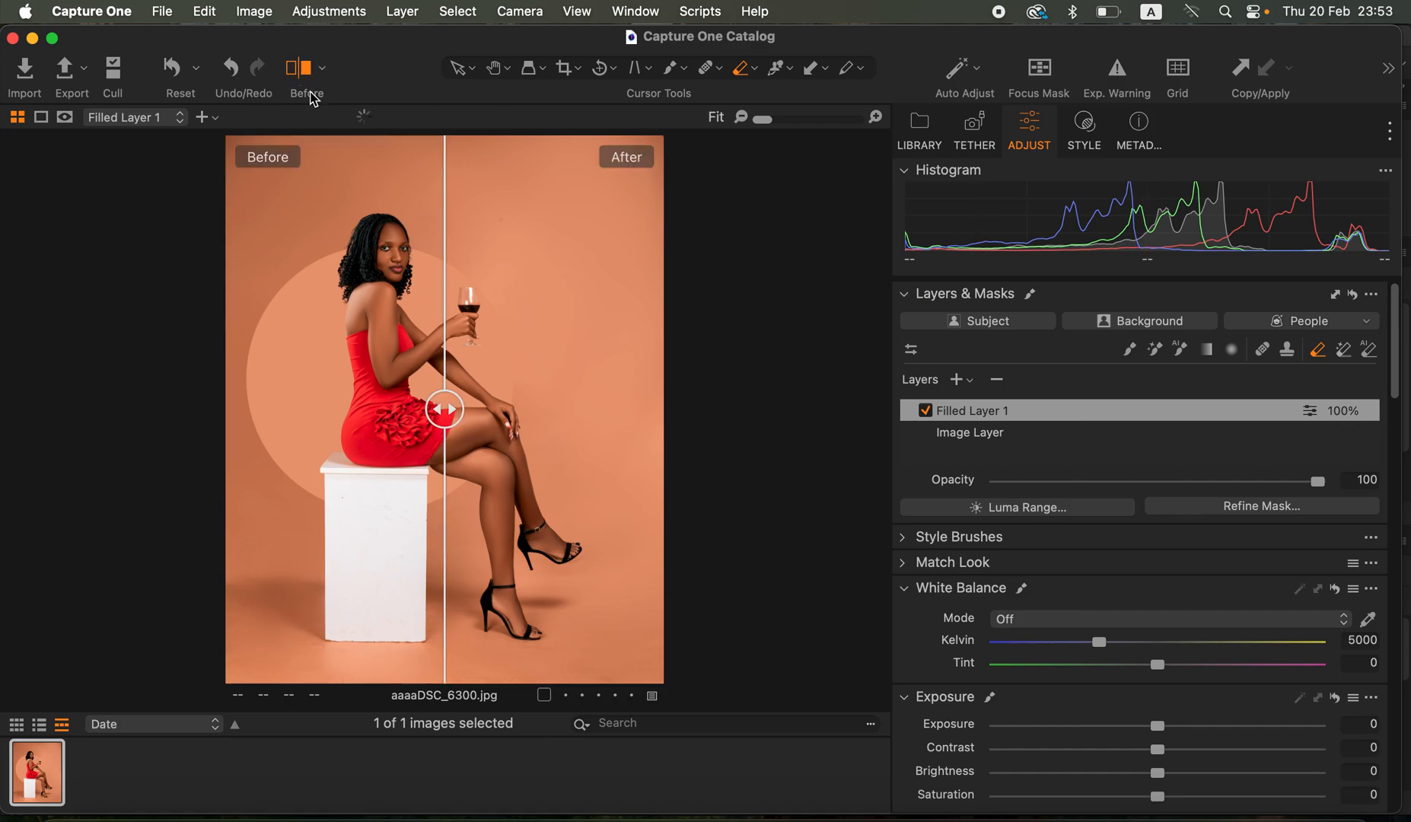
{"action": "left_click_drag", "start_coordinate": [444, 408], "coordinate": [156, 356]}
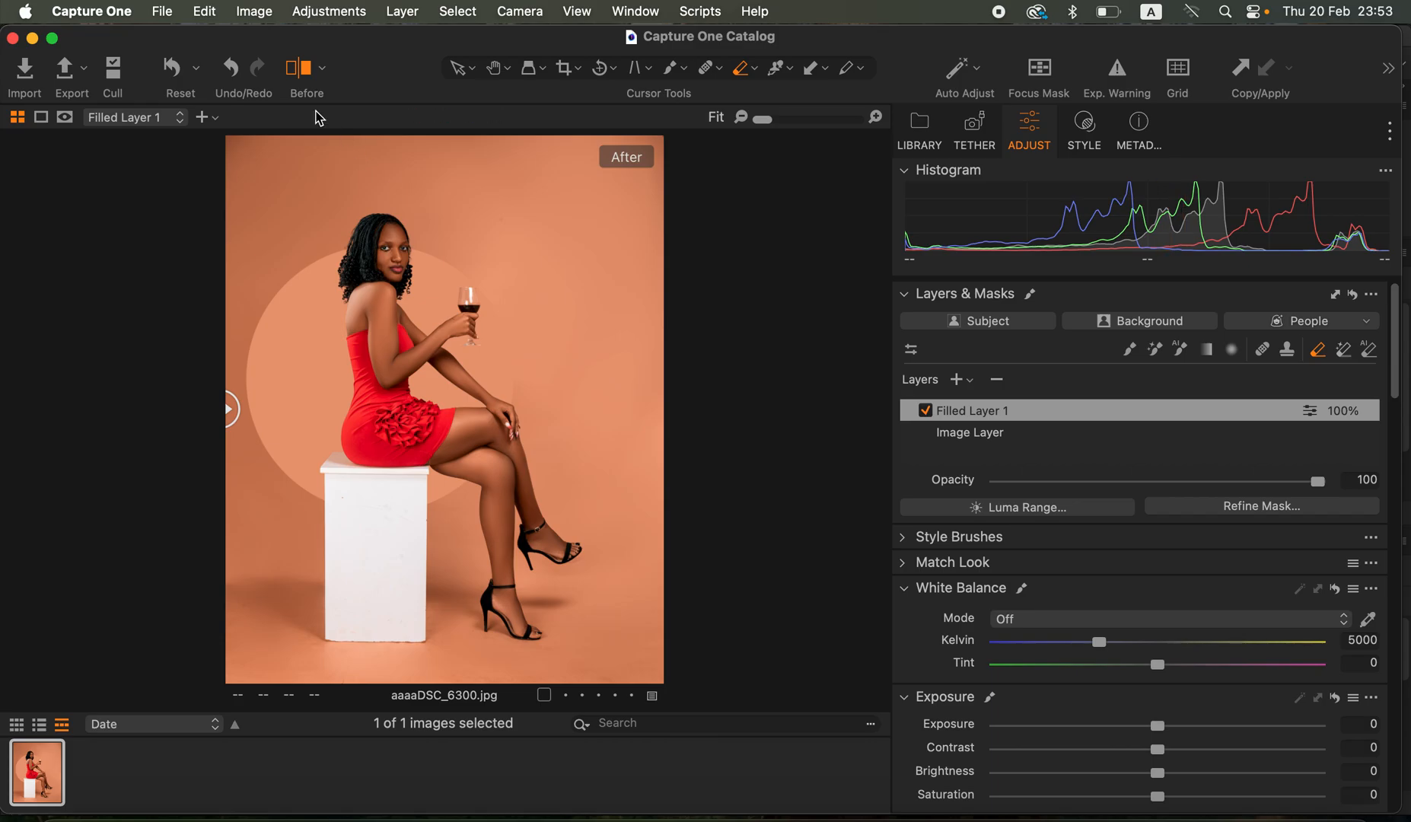
- Open the export settings, check the ICC profile options of the full-size, highest-quality JPEG recipe, and close them without exporting
{"action": "left_click", "coordinate": [162, 12]}
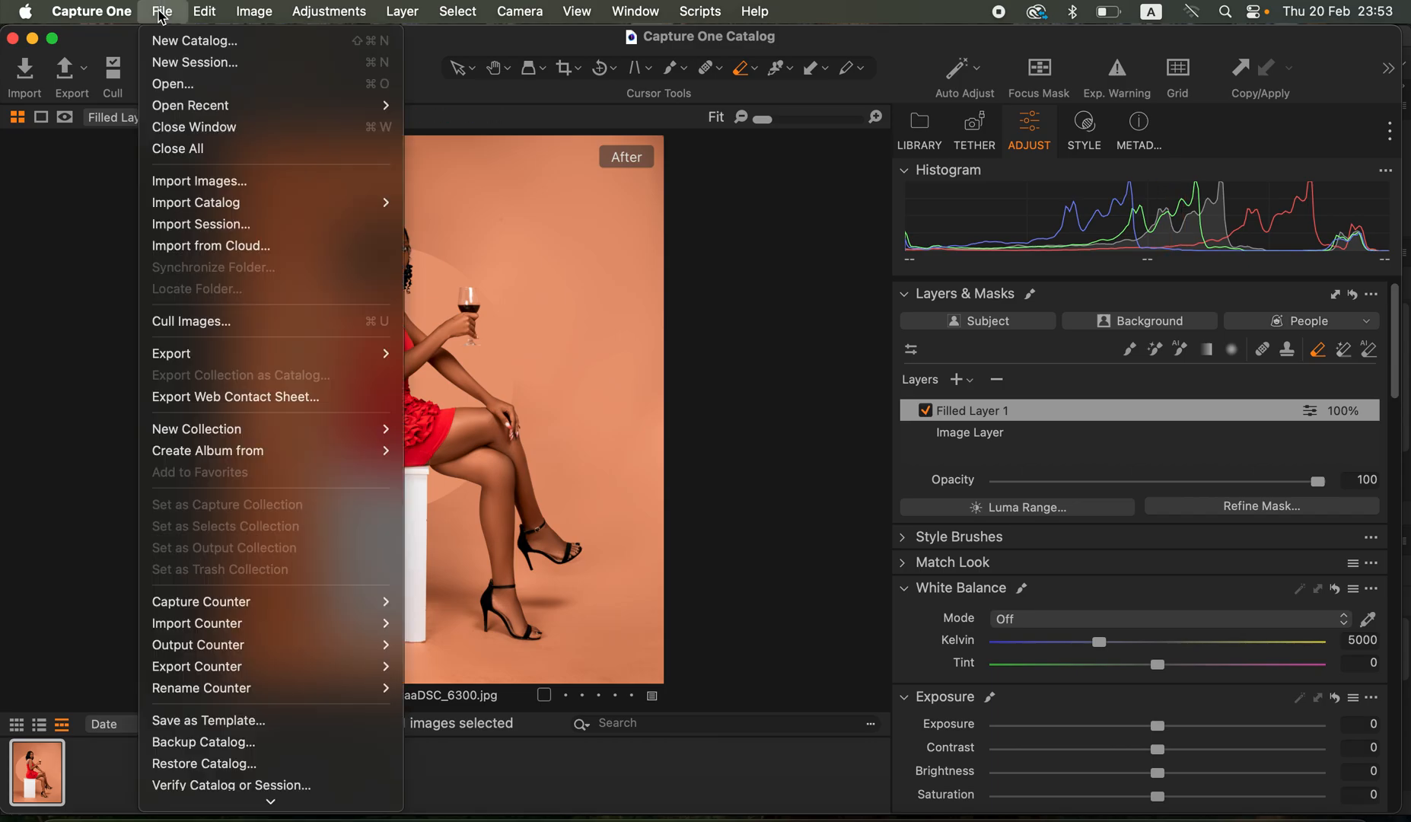
{"action": "left_click", "coordinate": [9, 251]}
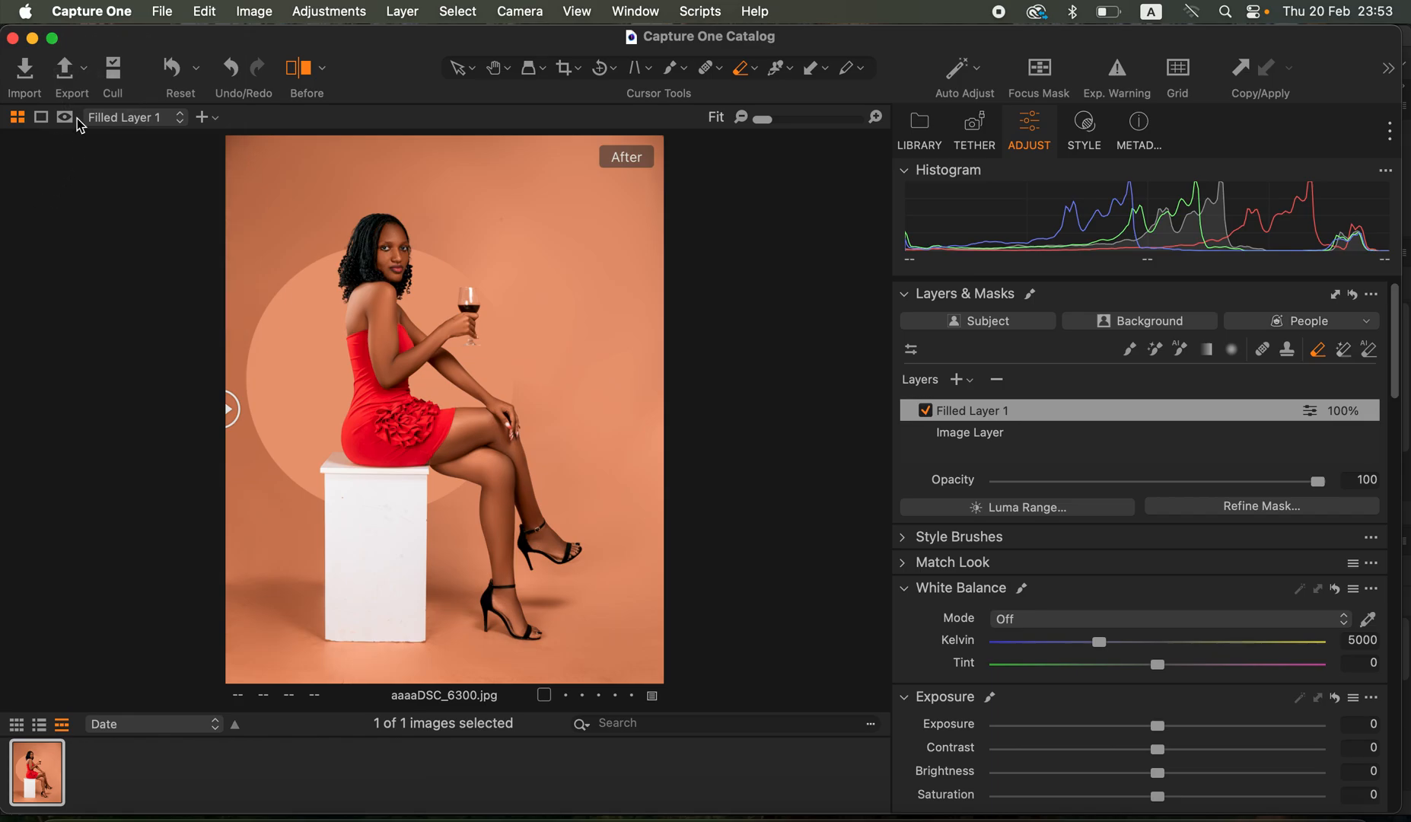
{"action": "left_click", "coordinate": [67, 76]}
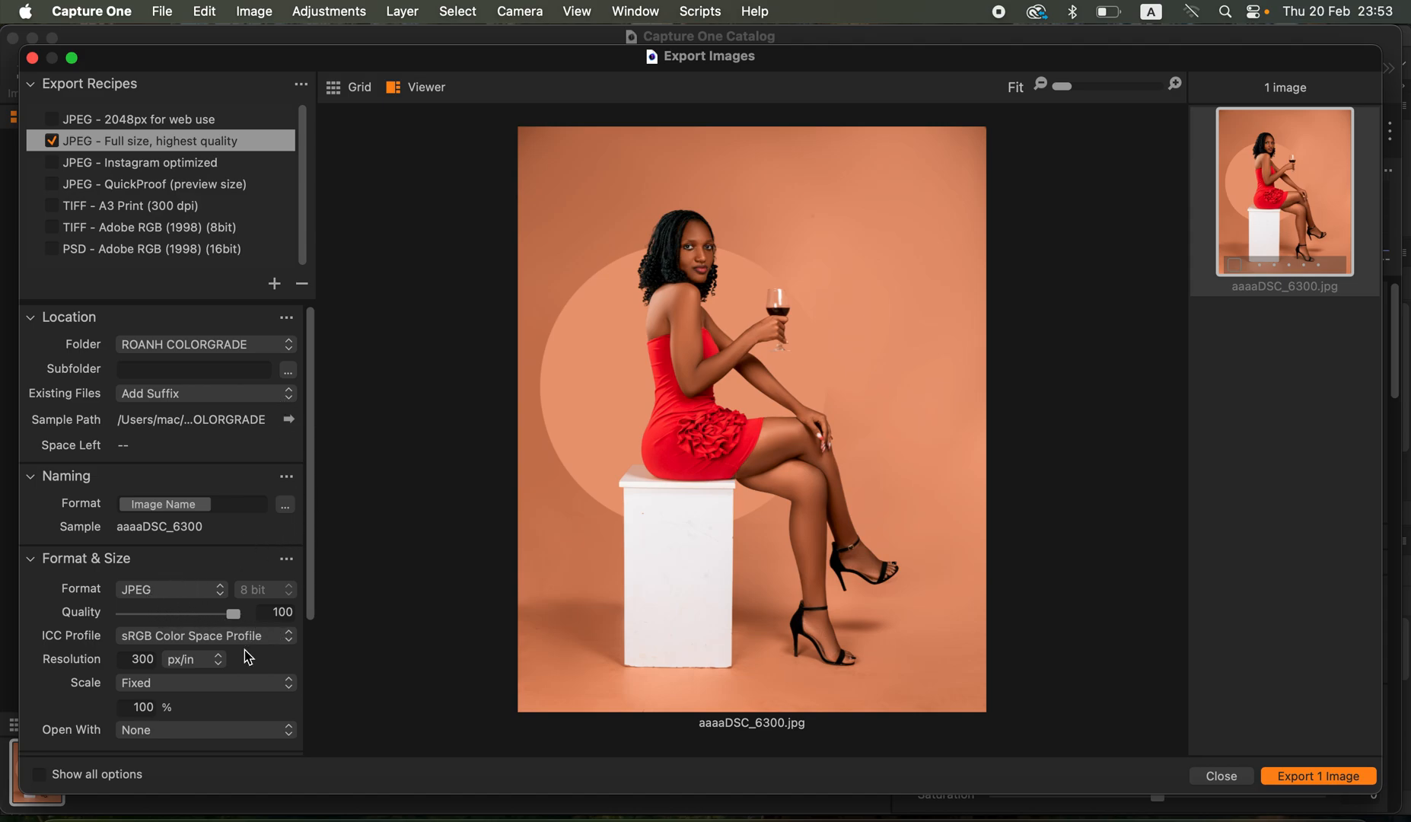
{"action": "left_click", "coordinate": [178, 641]}
{"action": "left_click", "coordinate": [183, 637]}
{"action": "left_click", "coordinate": [1226, 779]}
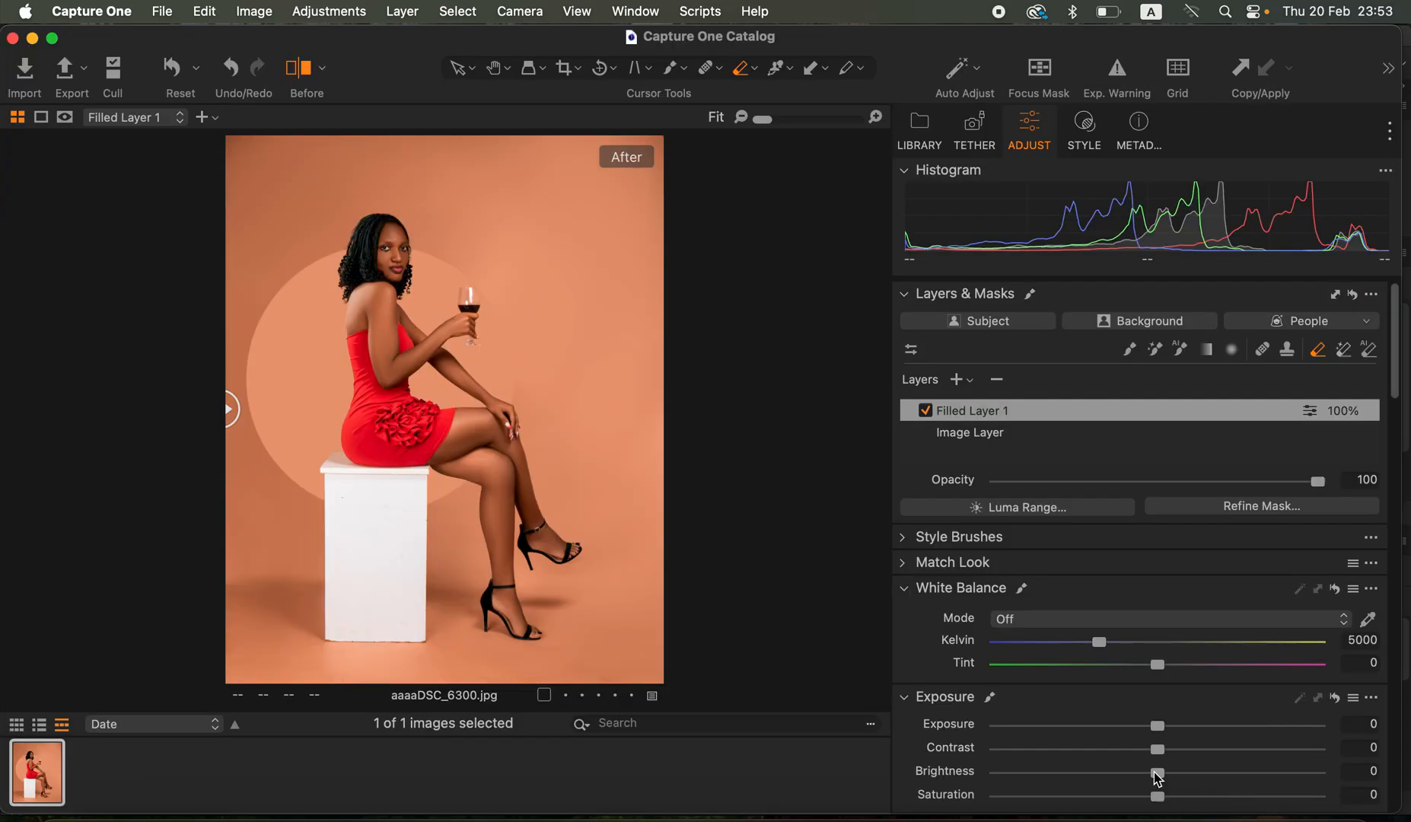